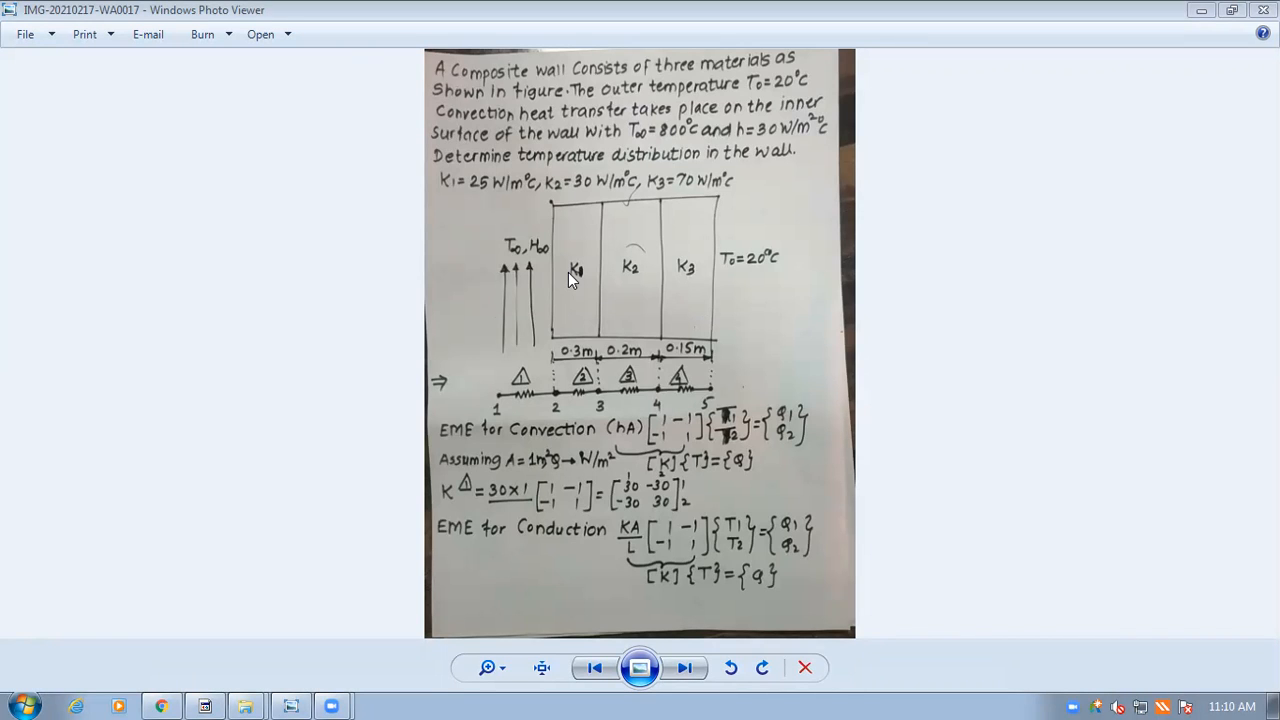
Step: Look through the handwritten composite wall solution pages, then return to the problem statement page
click(686, 668)
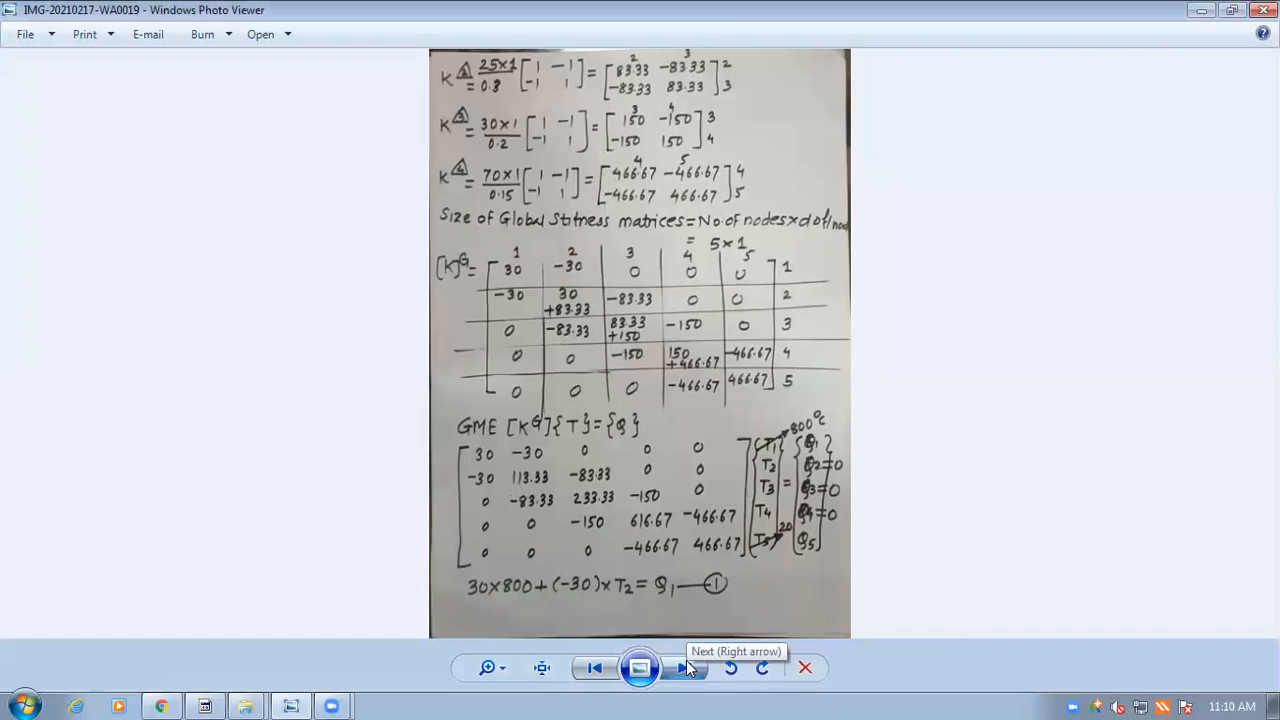
click(686, 668)
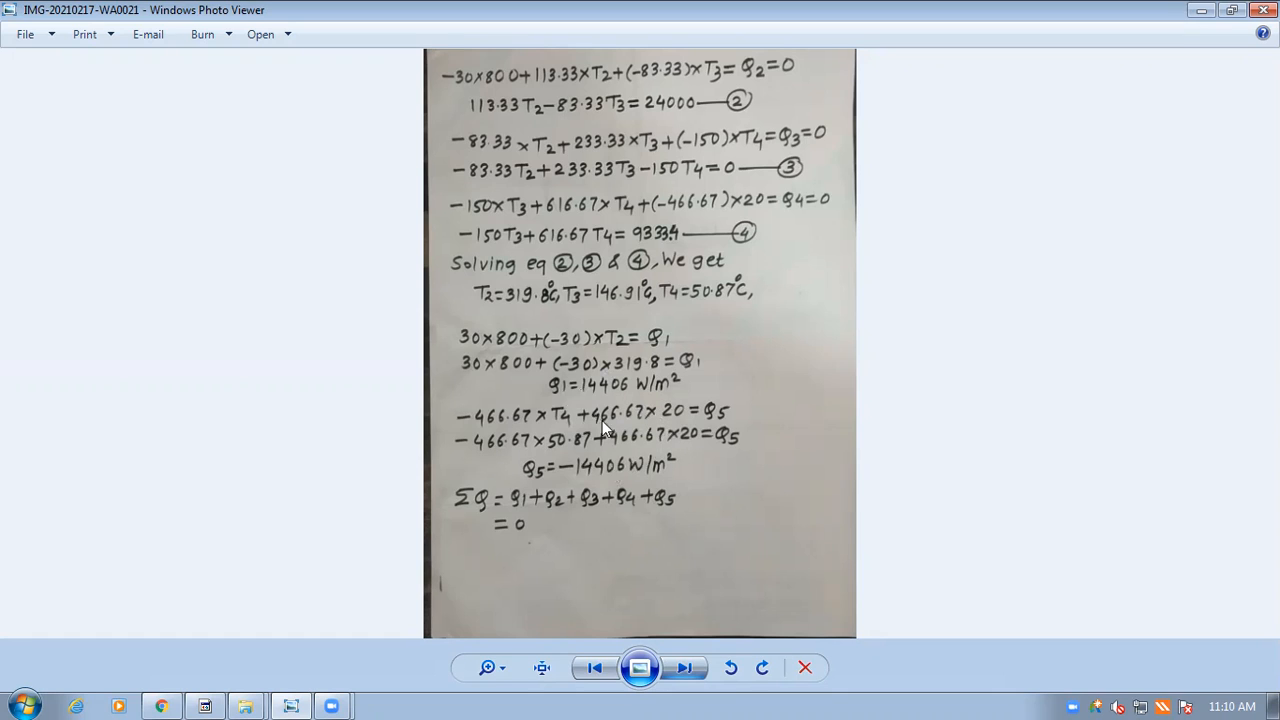
click(594, 667)
click(594, 667)
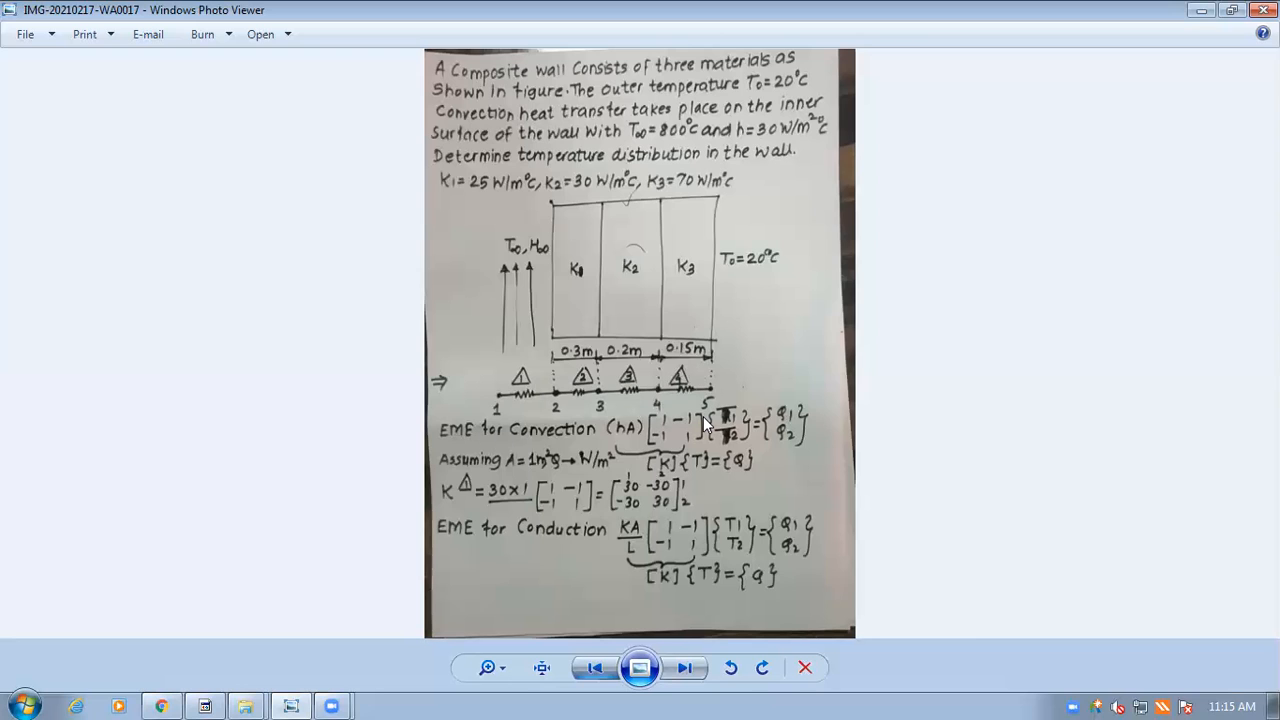
Step: Open Mechanical APDL Product Launcher 16.2 and check the available simulation environments and licences
click(8, 700)
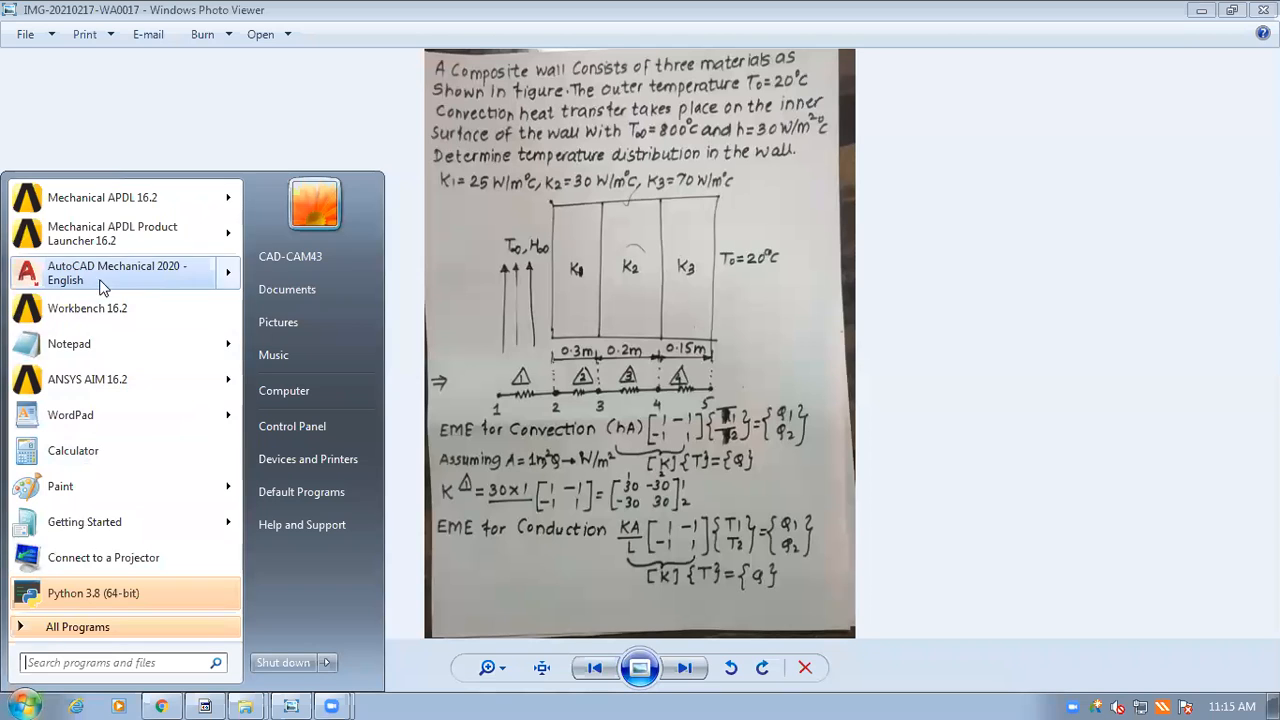
click(120, 229)
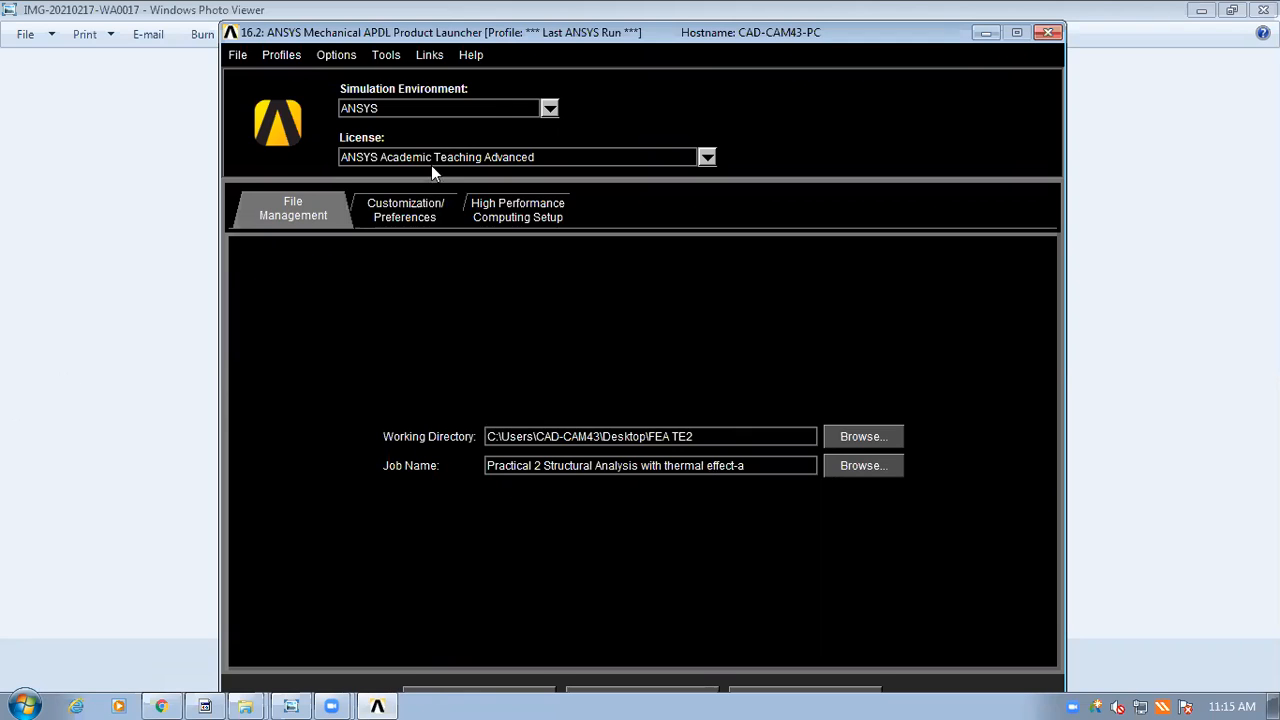
click(549, 107)
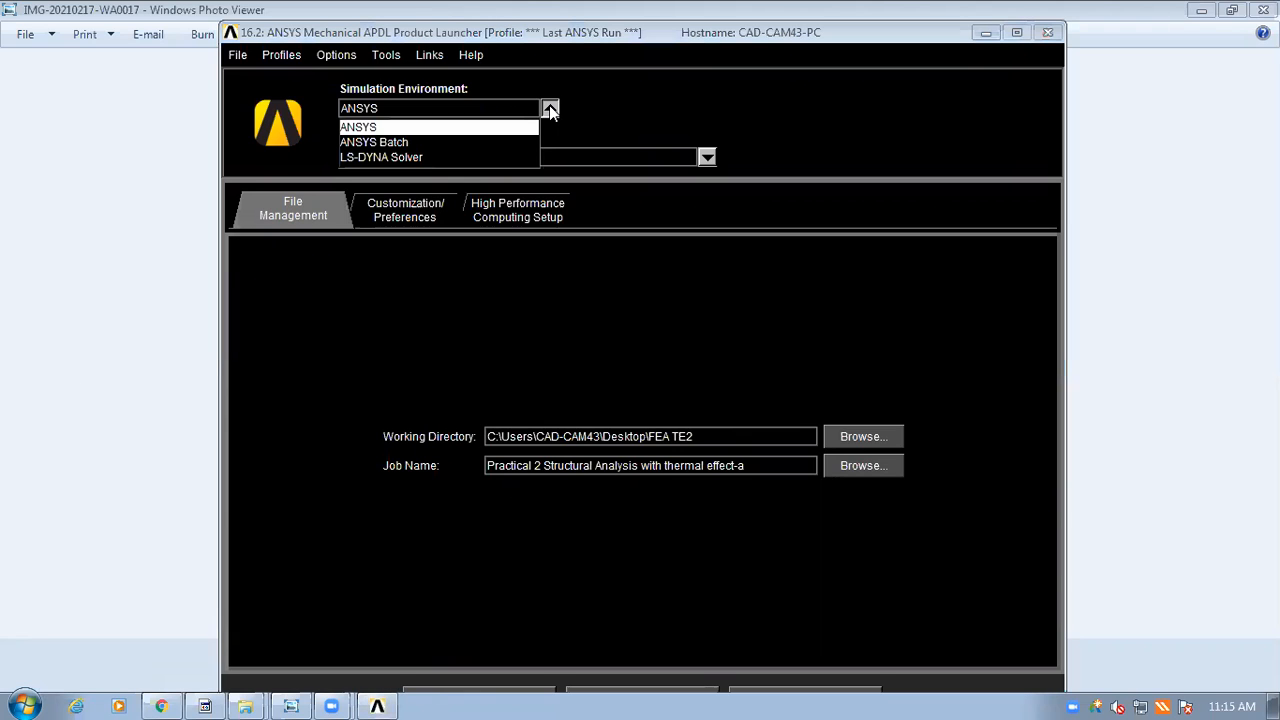
click(707, 157)
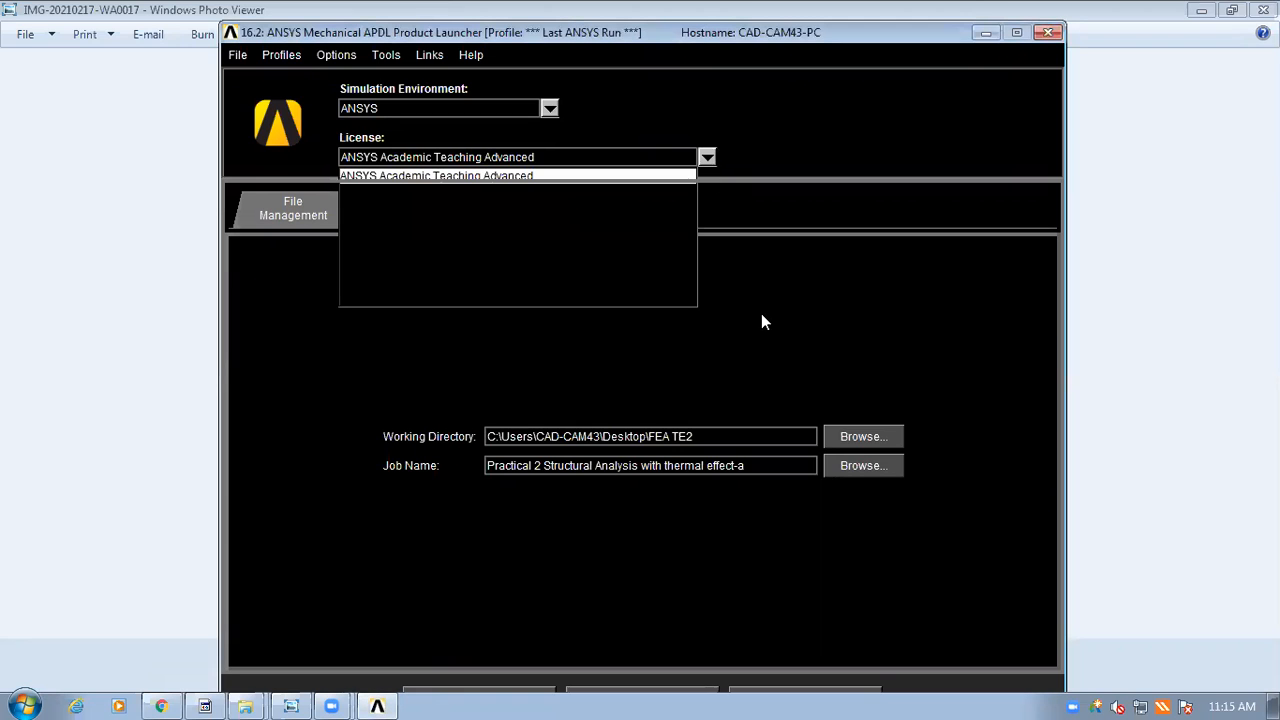
Step: Set the working directory to folder 3 inside FEA Practical TEME1 on the desktop
click(920, 476)
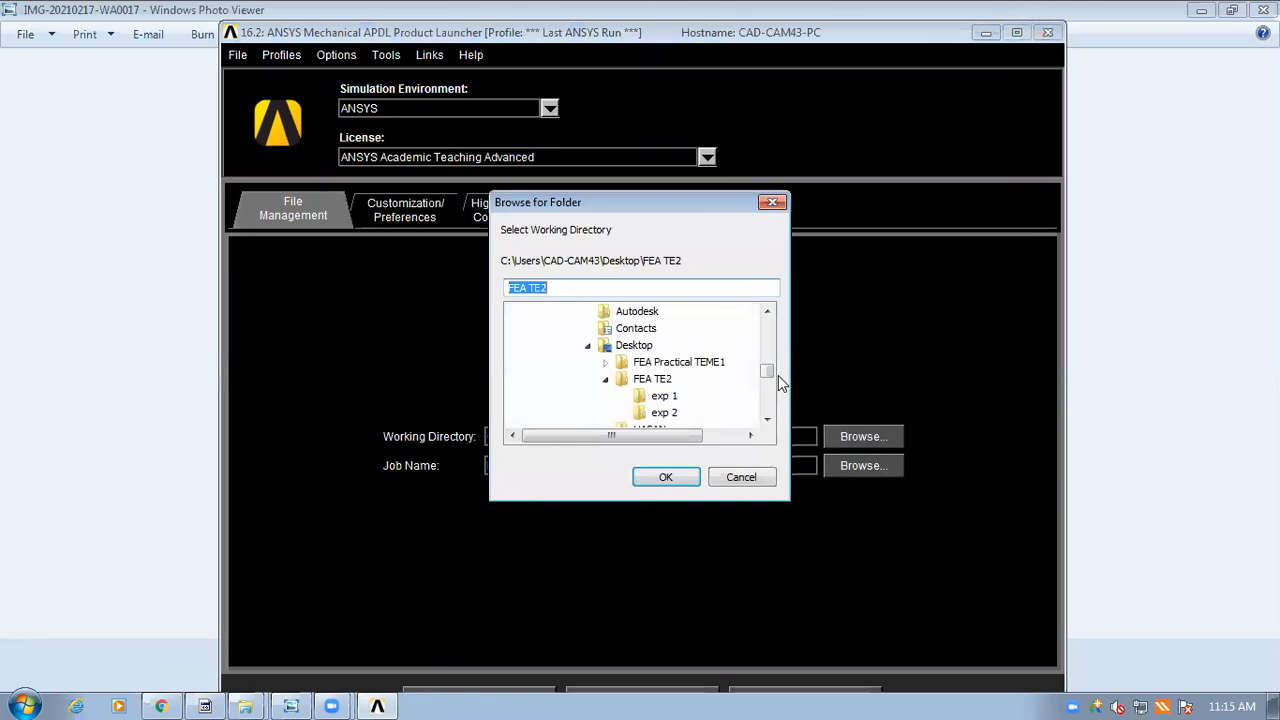
click(683, 364)
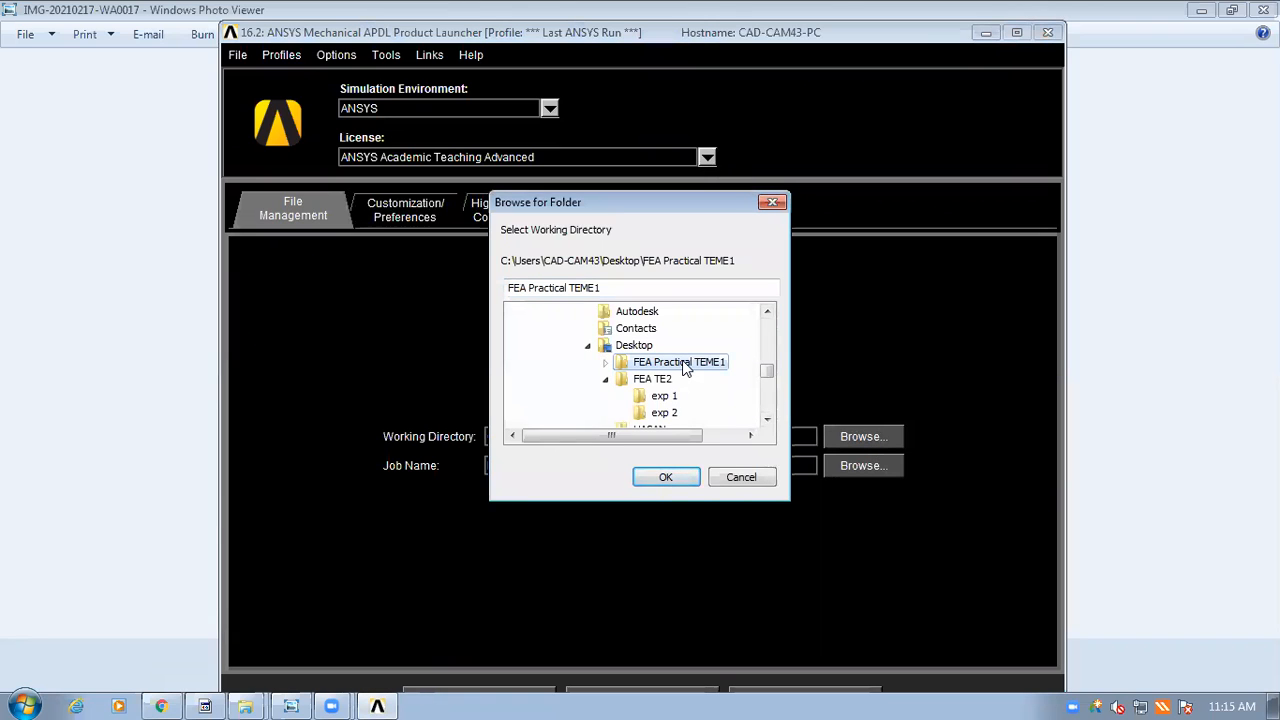
click(605, 365)
click(767, 419)
click(656, 396)
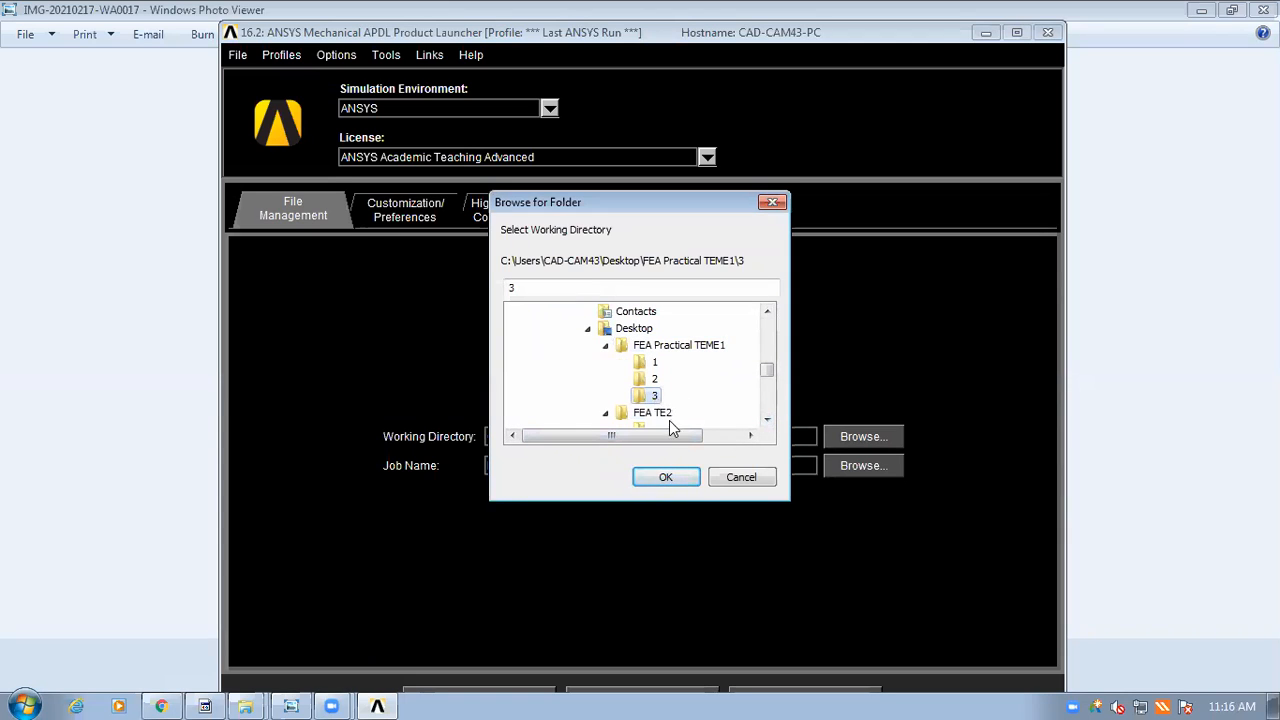
click(665, 478)
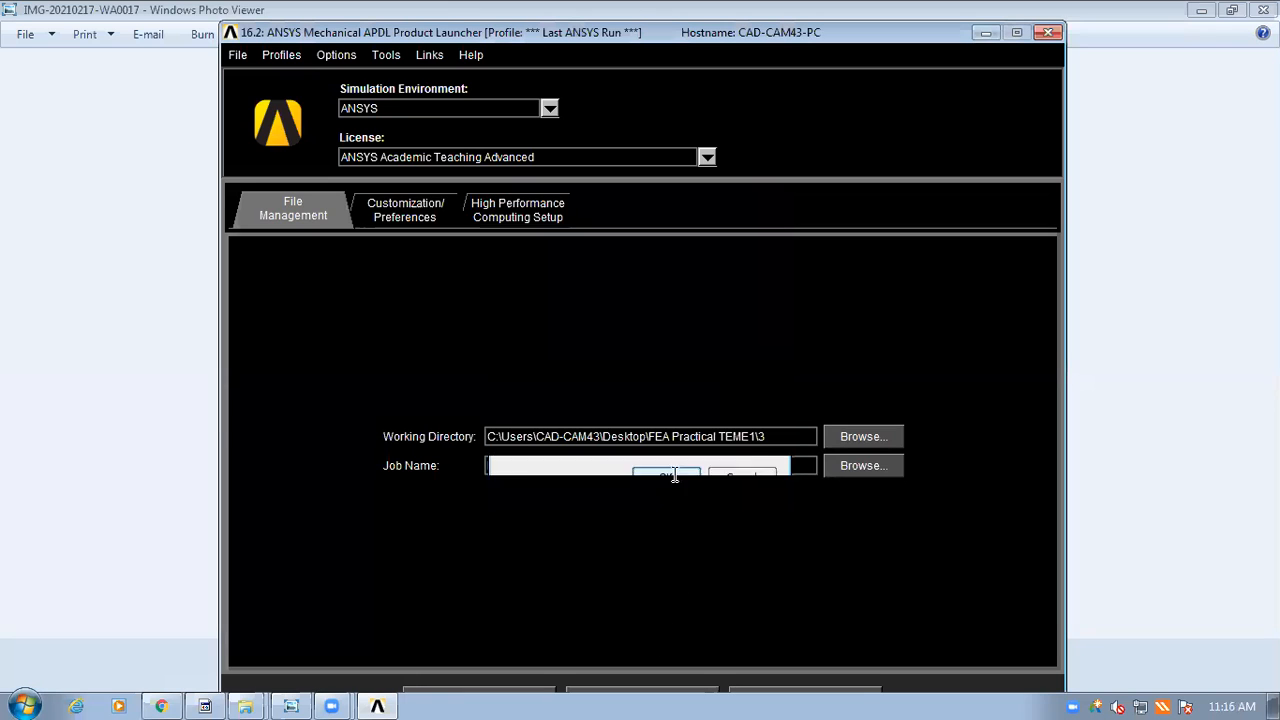
Step: Name the job Thermal Analysis, run the ANSYS session and maximize its window
drag(767, 470, 320, 472)
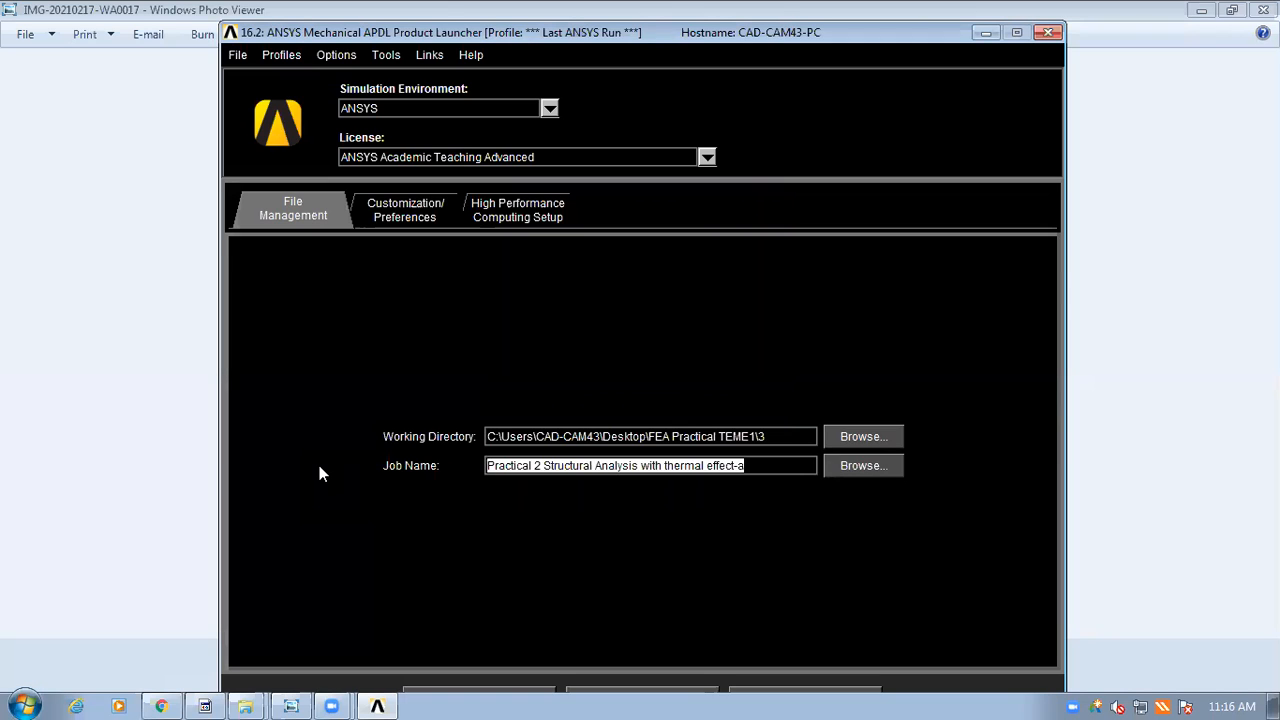
text(T)
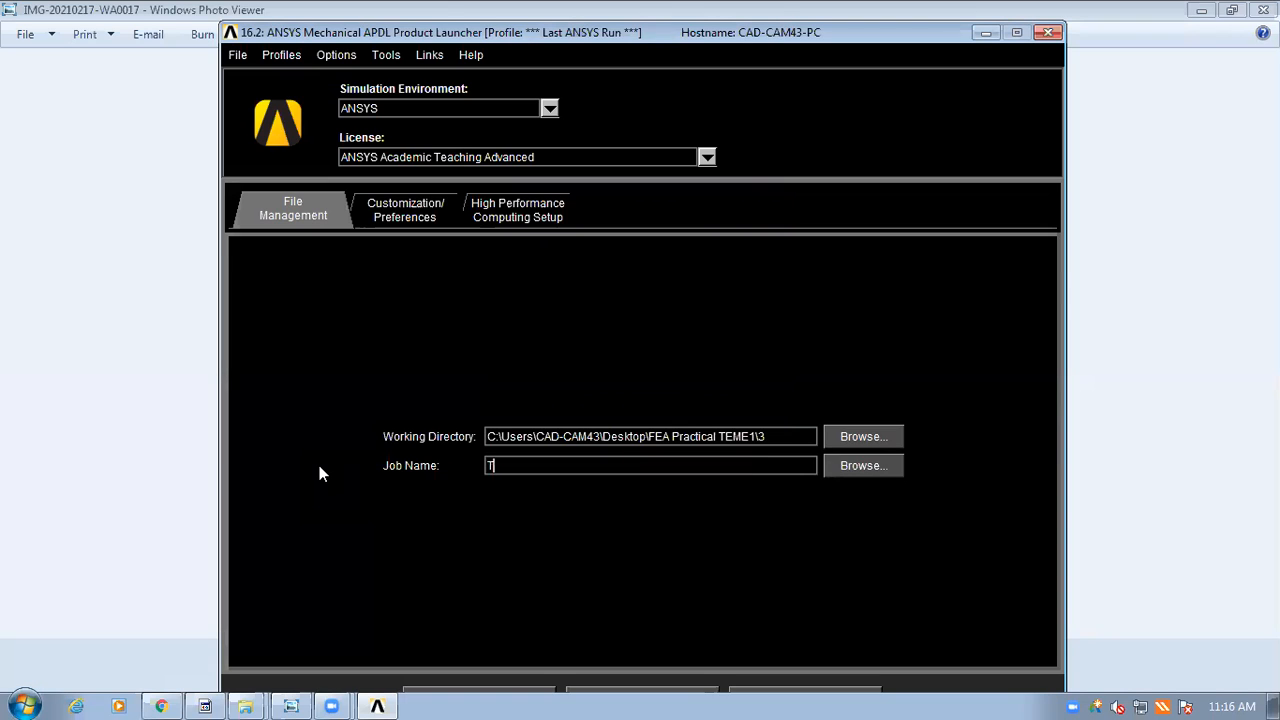
text(hermal Analysis)
drag(435, 32, 445, 8)
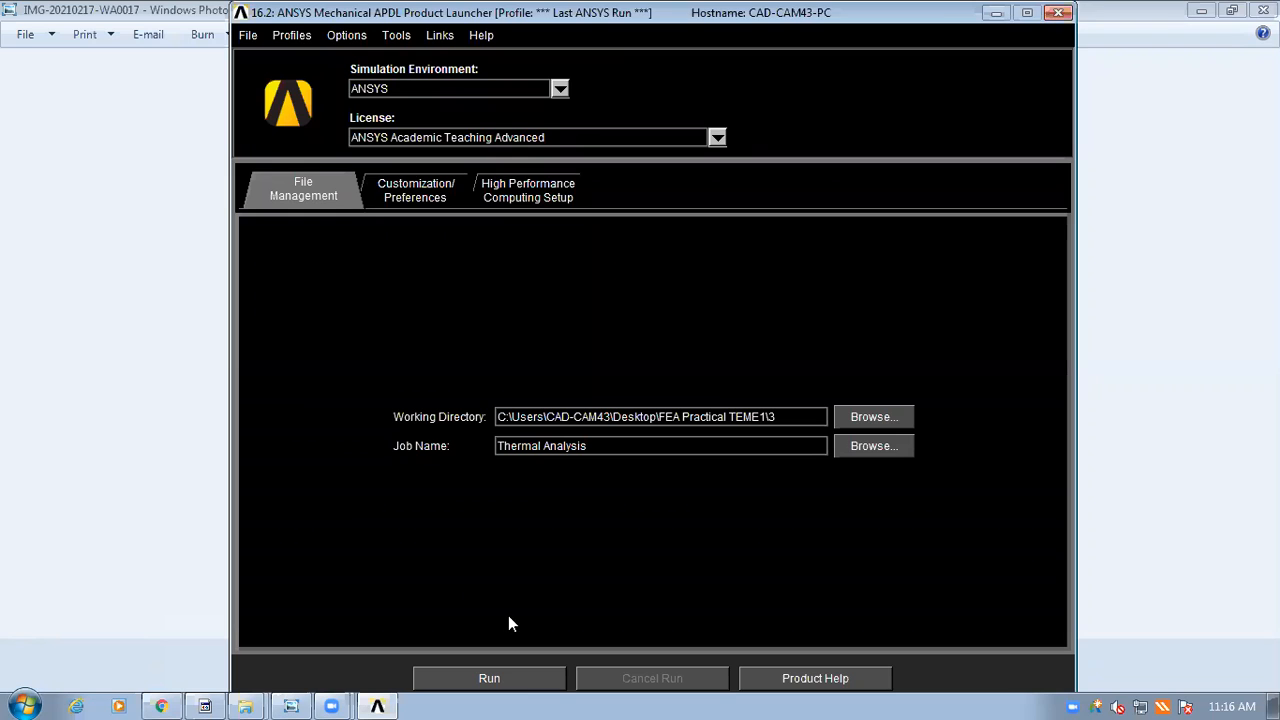
click(493, 672)
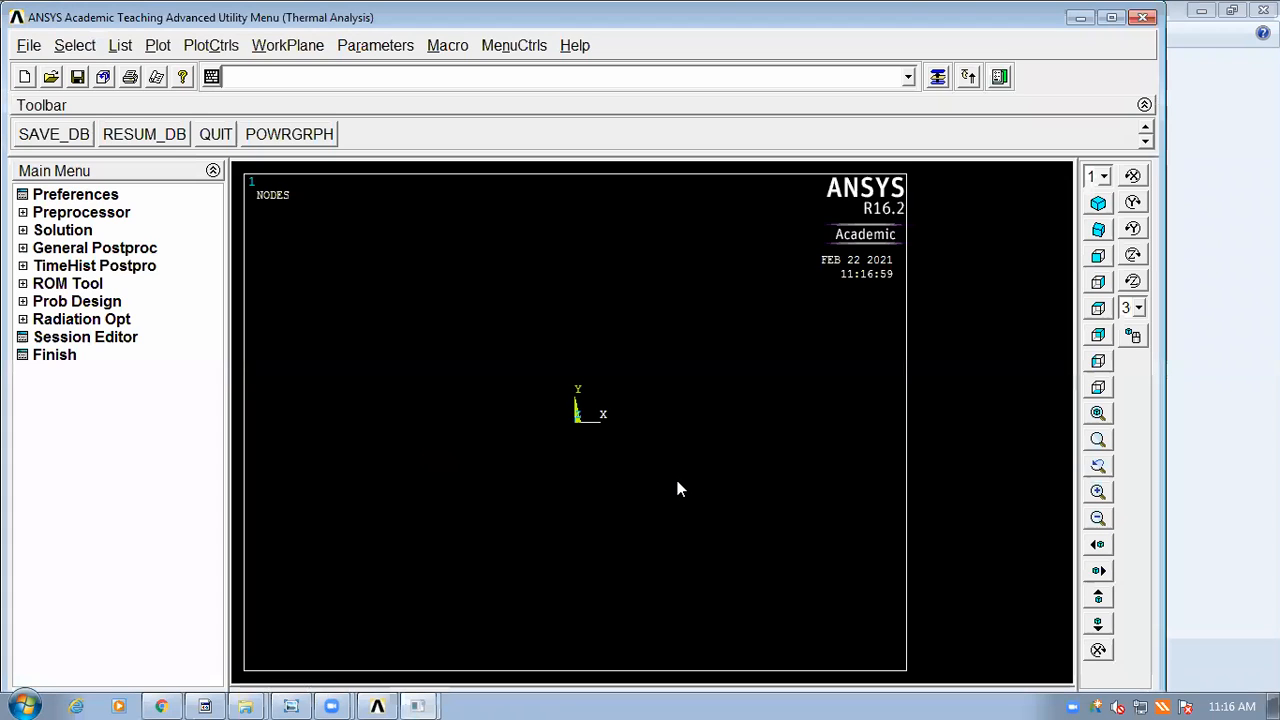
click(1112, 18)
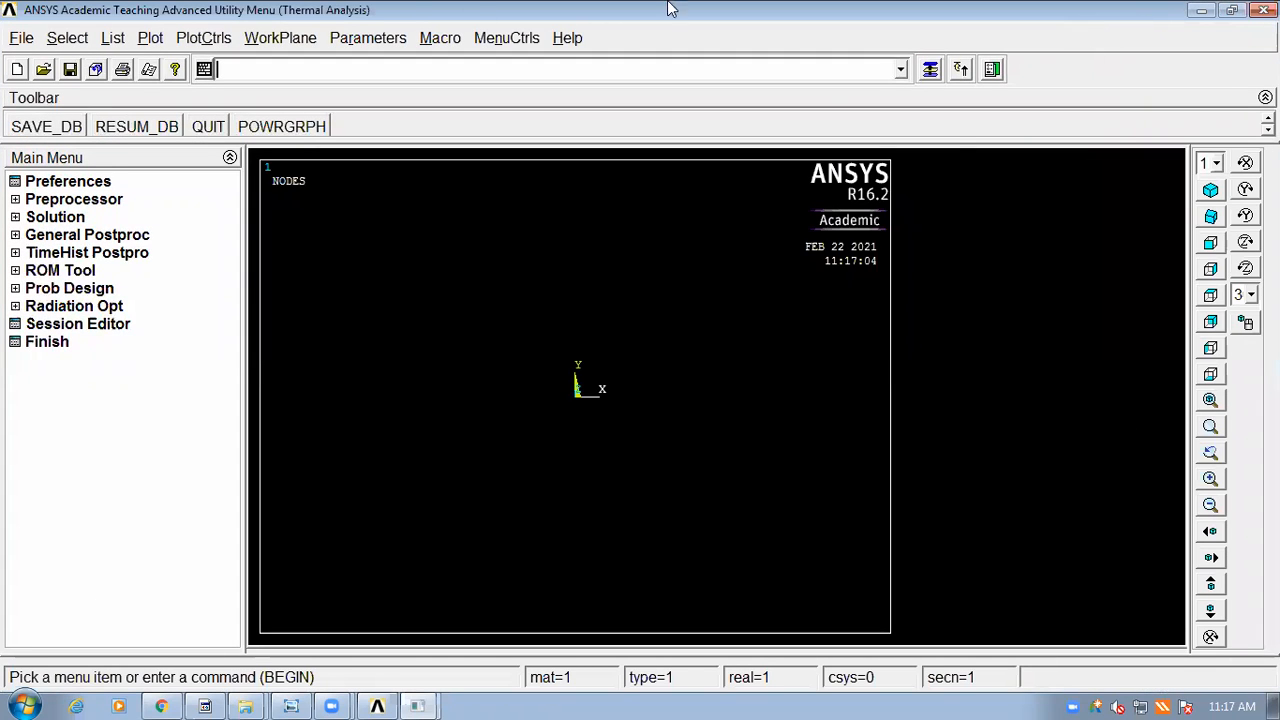
Step: Apply reverse video colours to give the graphics area a white background
click(202, 38)
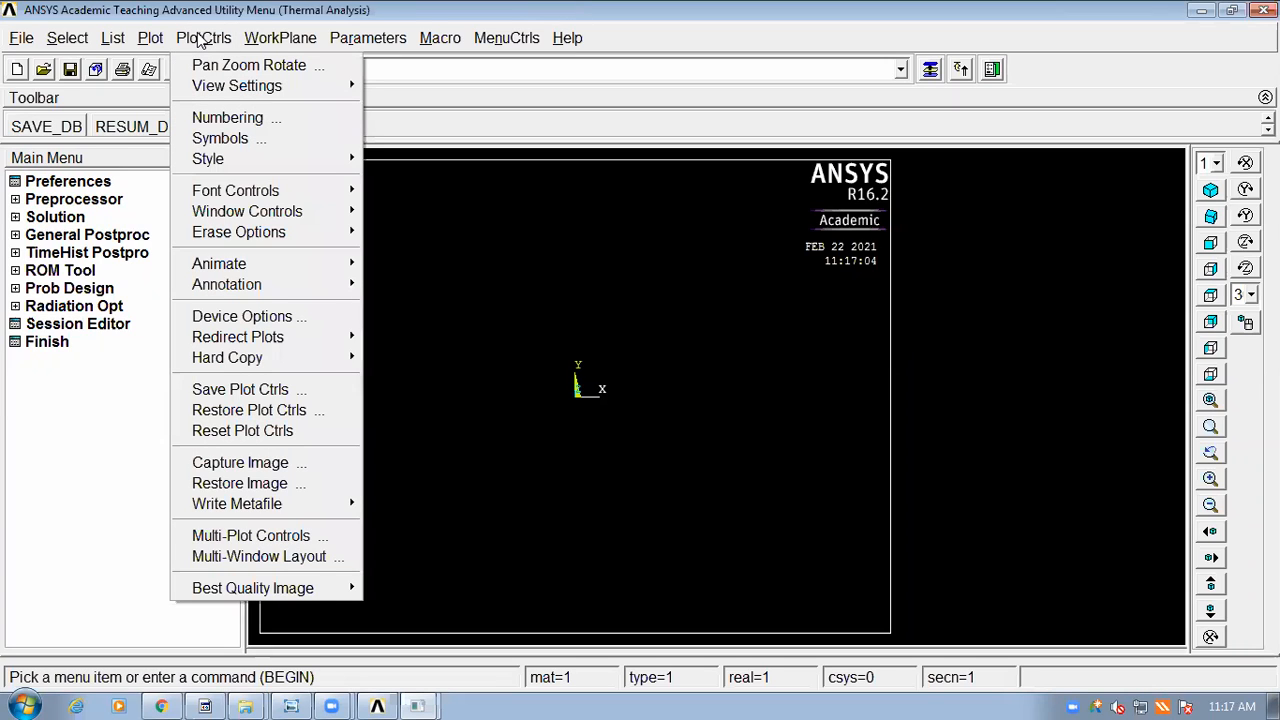
mouse_move(252, 157)
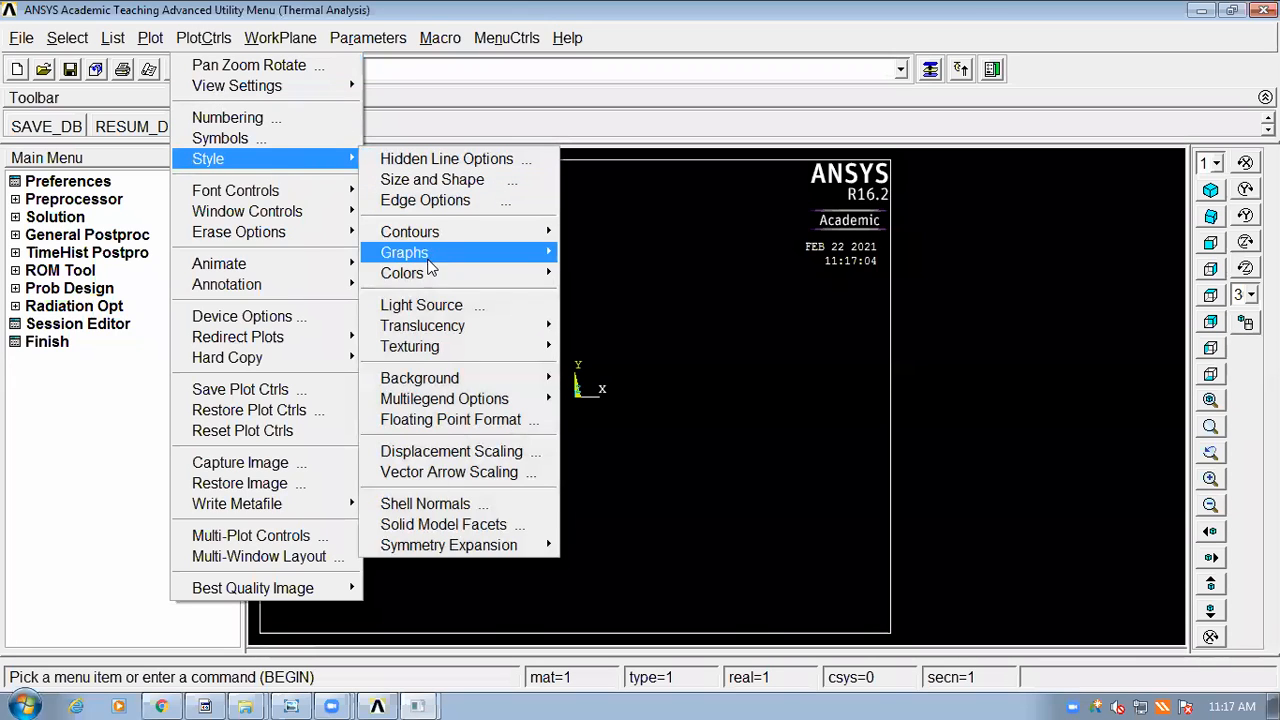
mouse_move(430, 275)
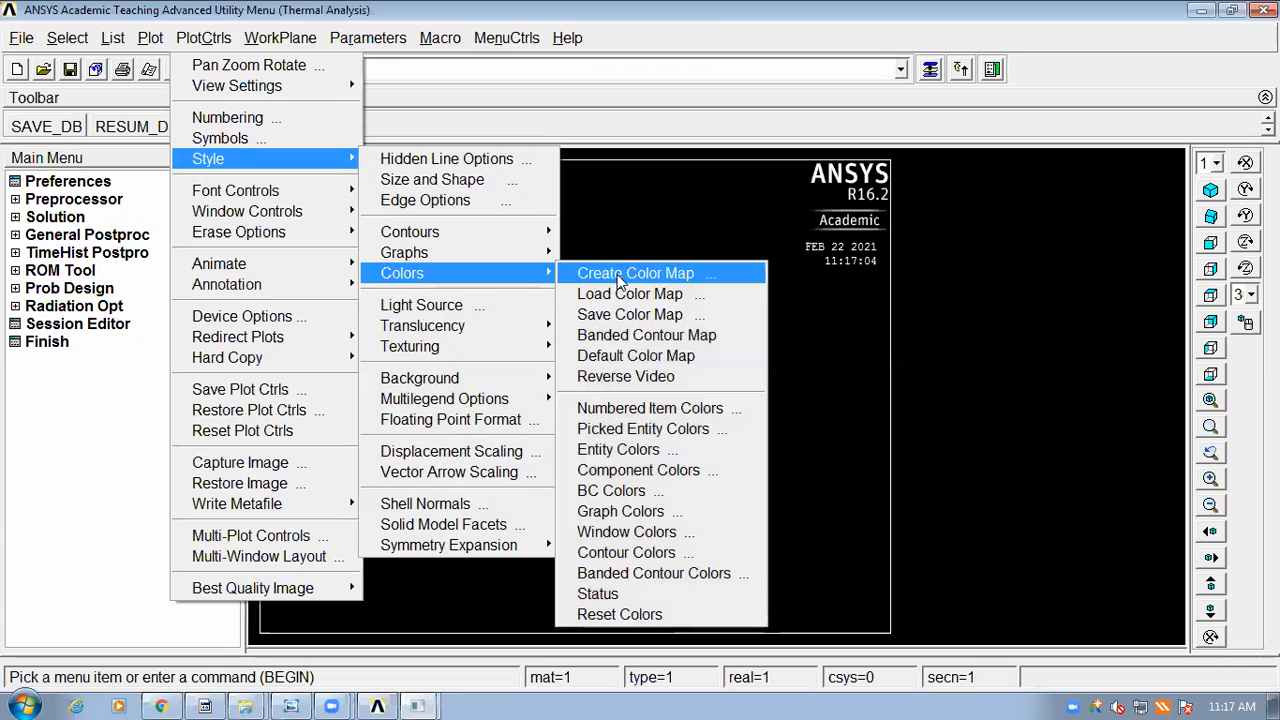
click(627, 377)
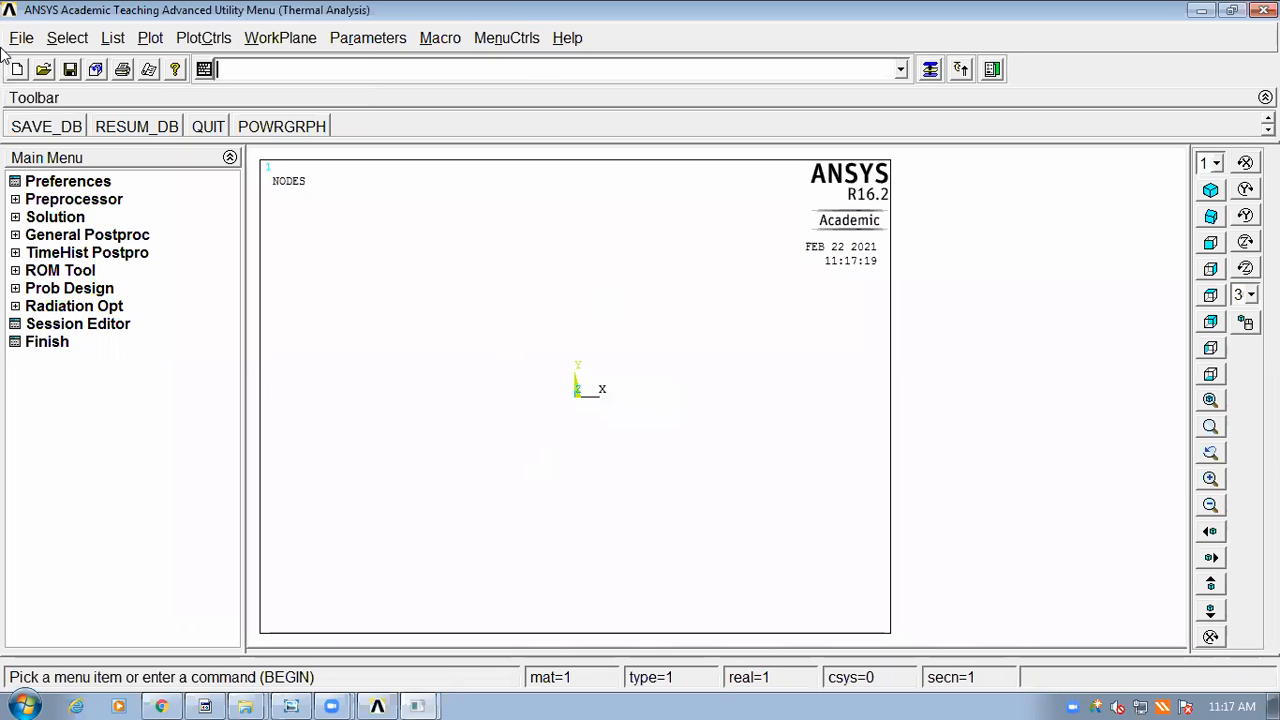
Step: Save the Thermal Analysis job's database
click(47, 127)
click(57, 129)
click(57, 129)
click(65, 130)
Step: Set the GUI filtering preferences to show only the Thermal discipline, keeping the h-Method option
click(40, 182)
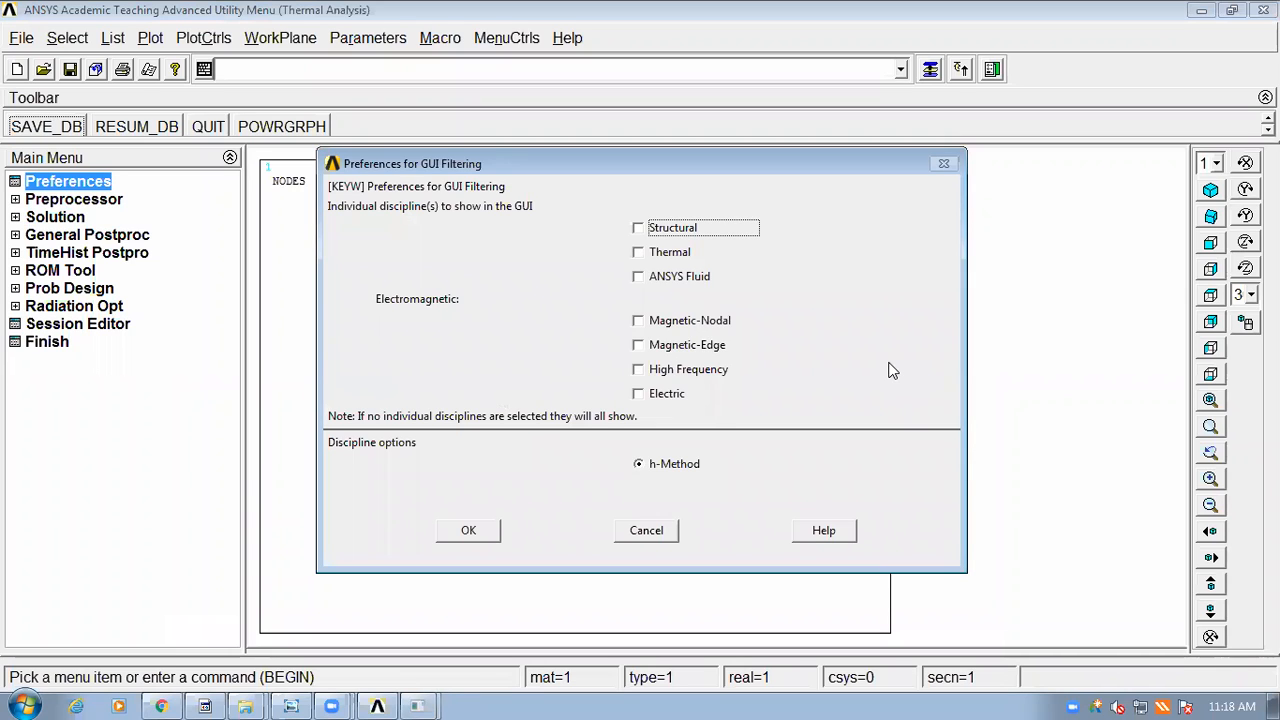
click(638, 254)
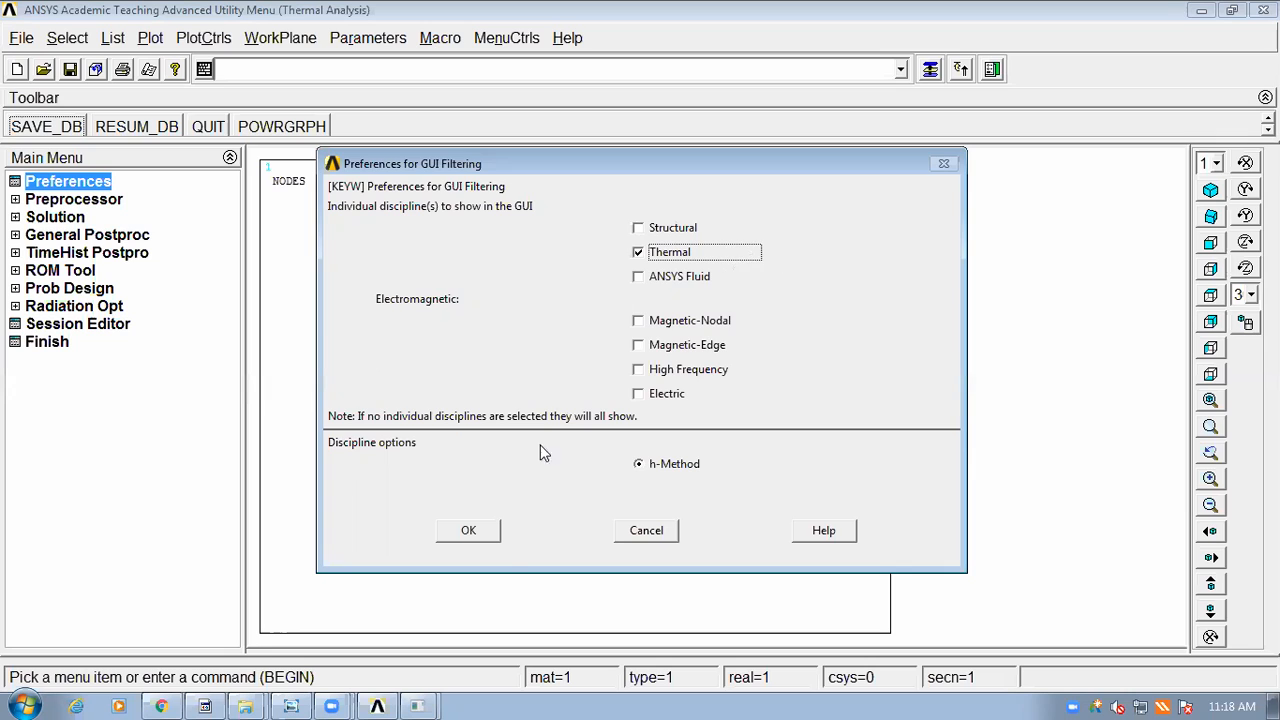
click(478, 530)
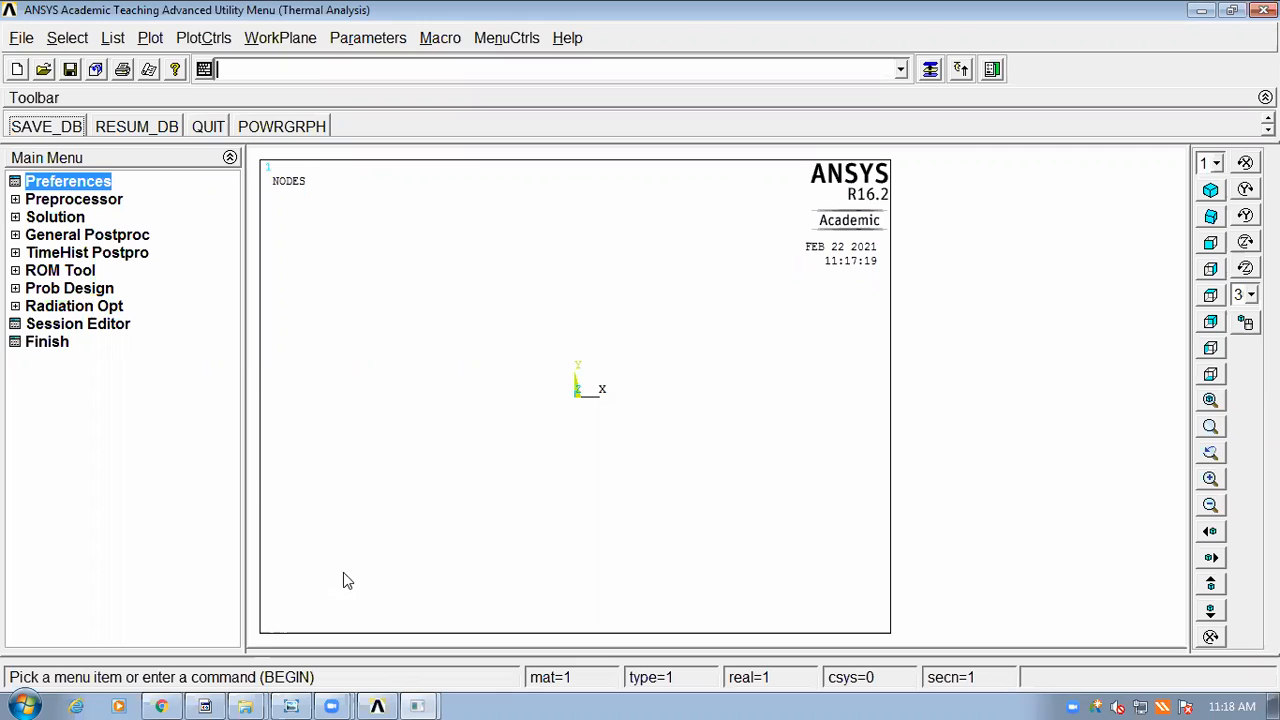
Step: Check the wall's element layout in the problem photo and add the thermal link convection 34 as element type 1
click(78, 200)
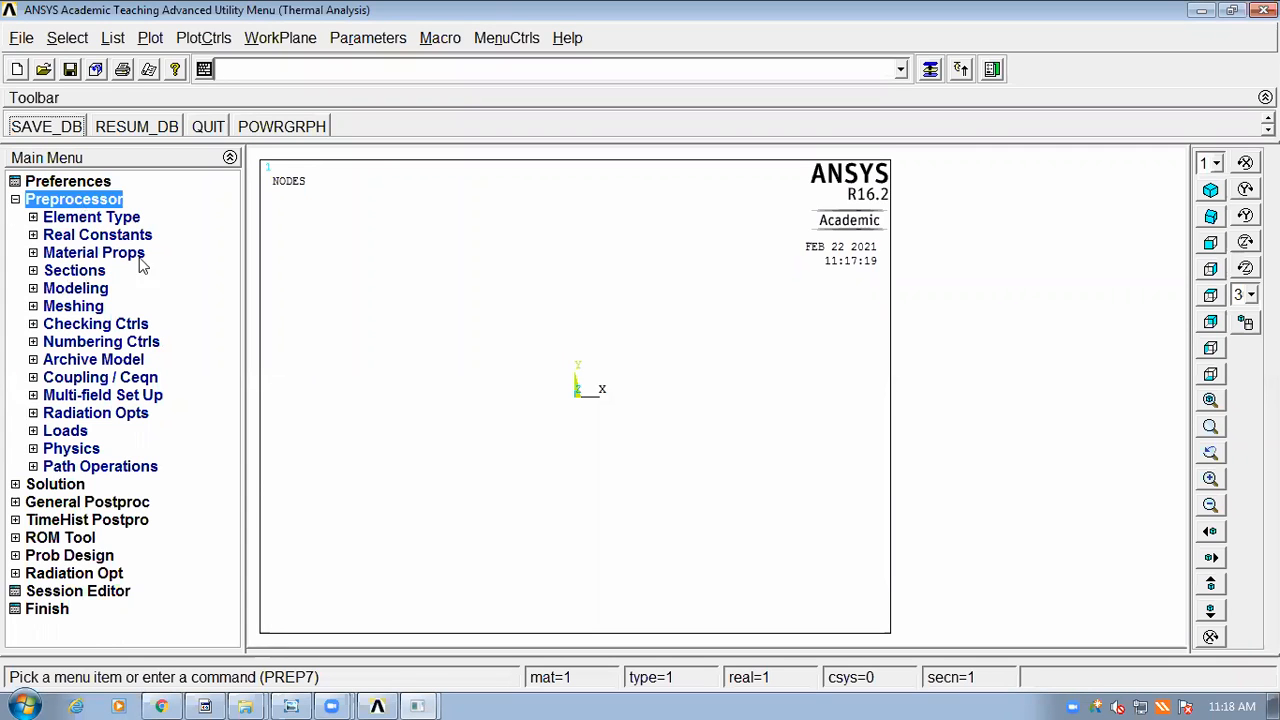
click(85, 218)
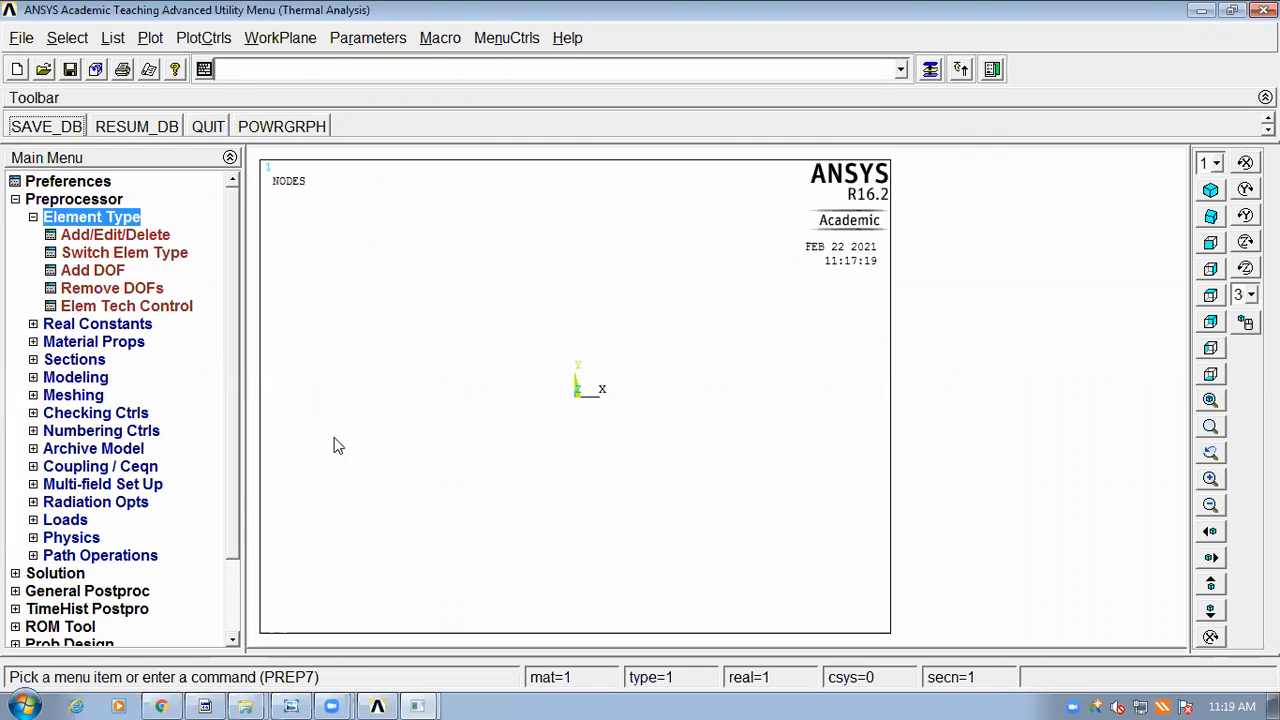
click(289, 703)
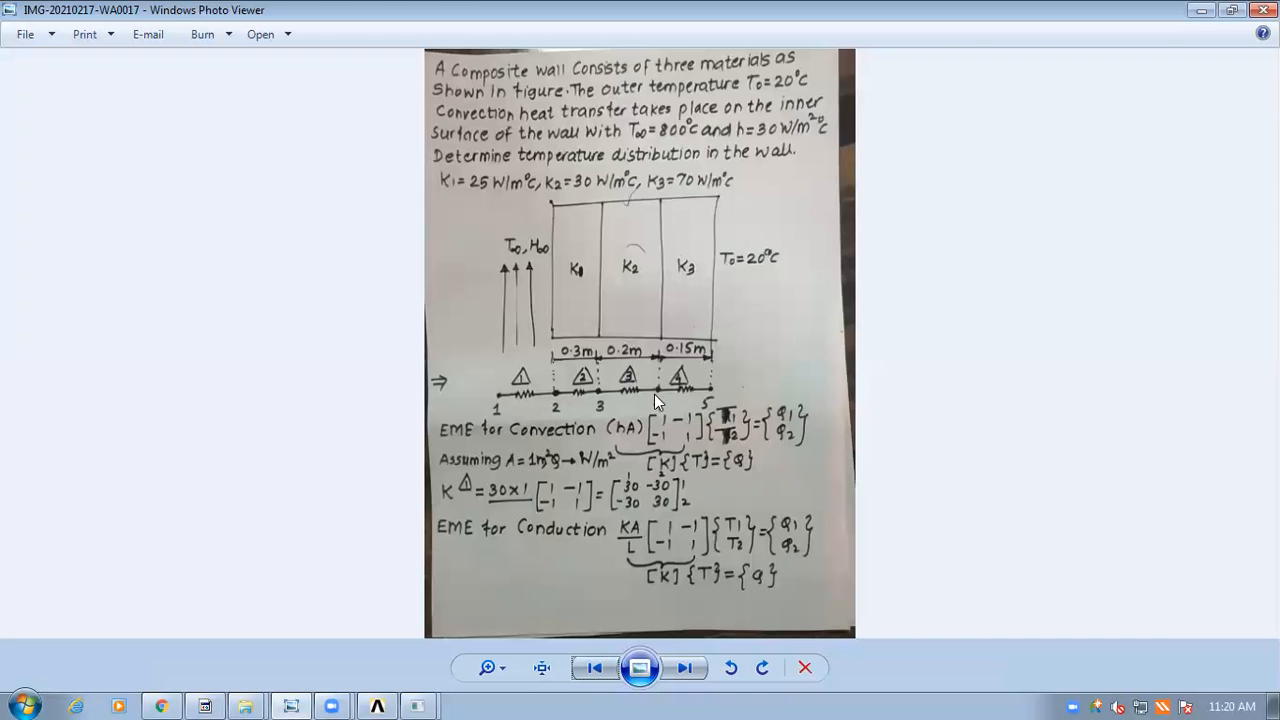
click(298, 704)
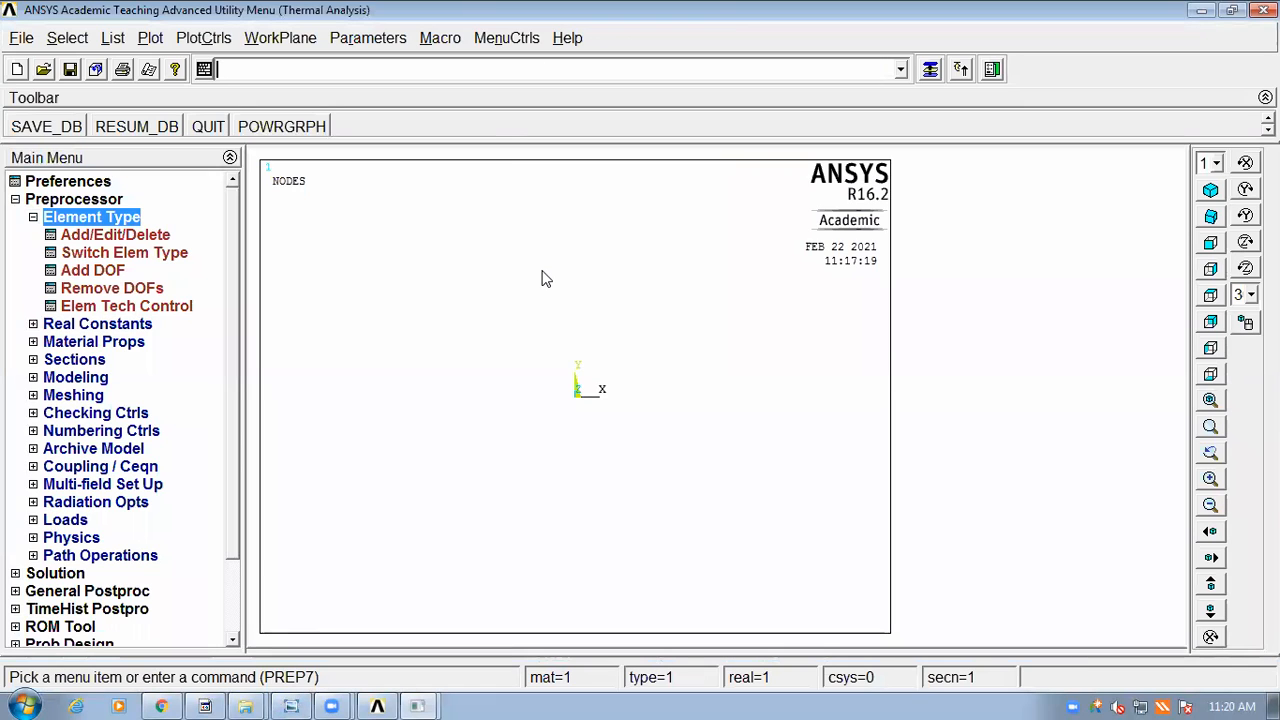
click(112, 240)
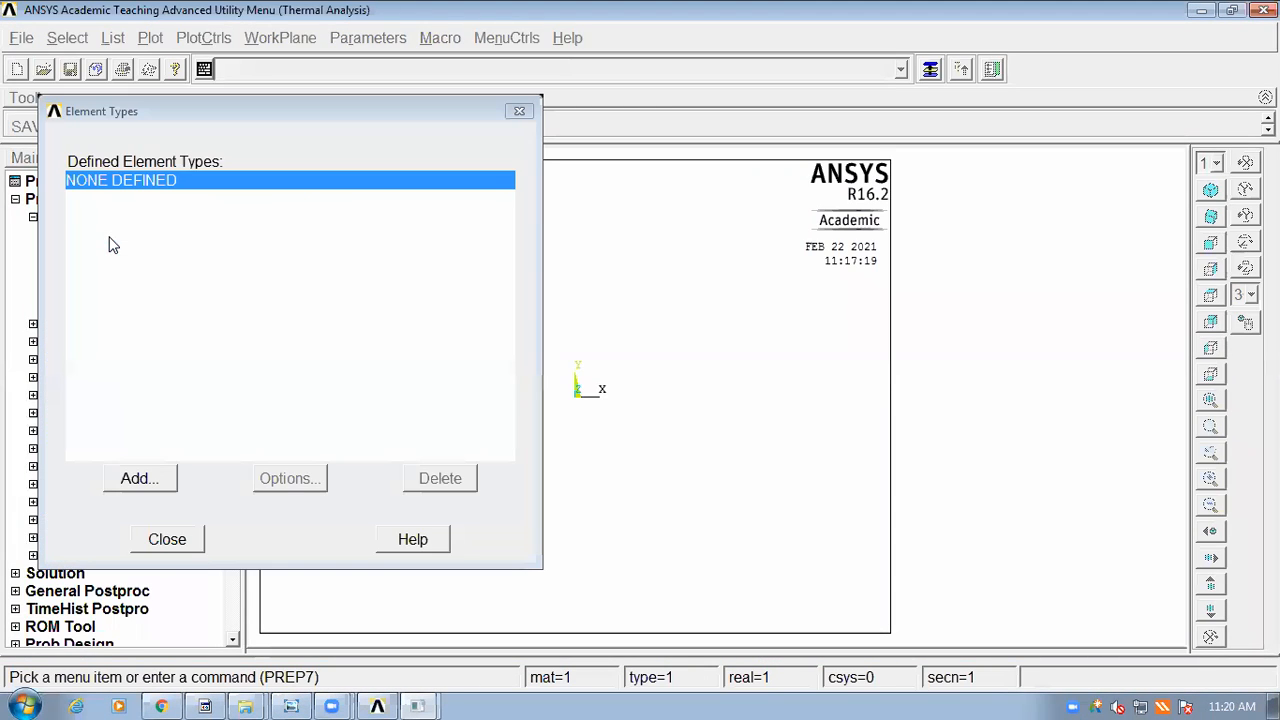
click(136, 478)
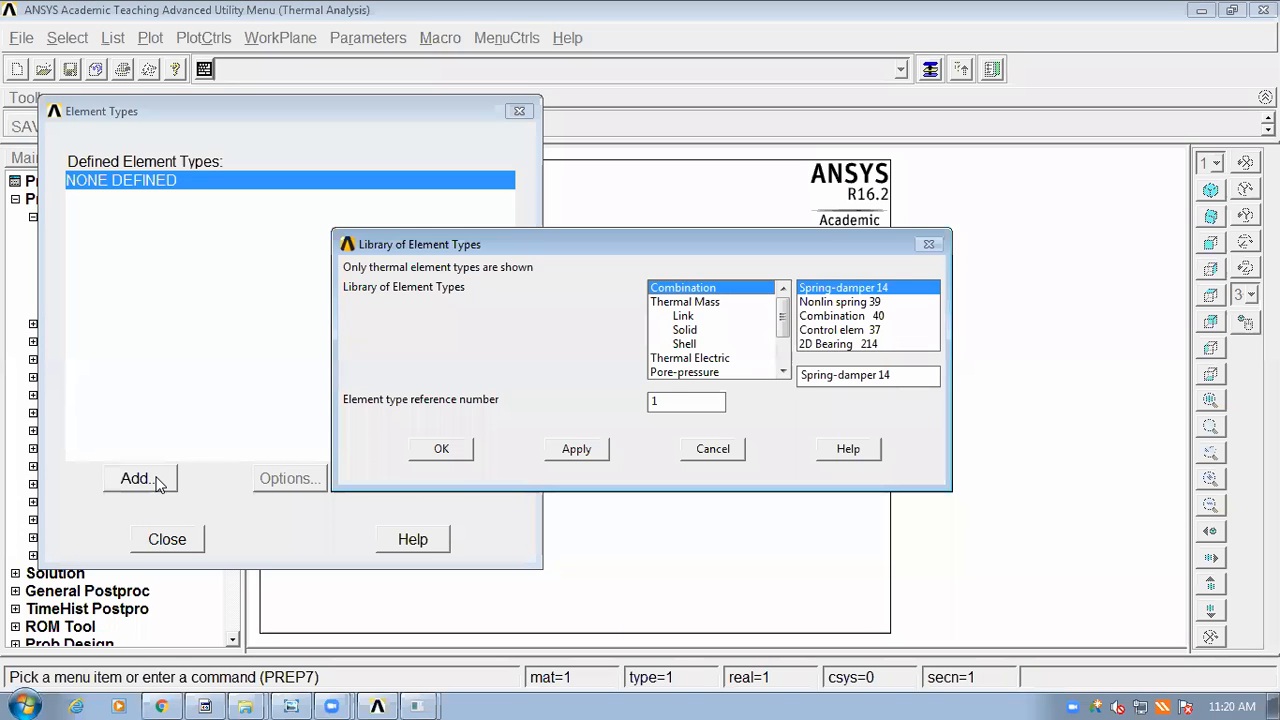
click(686, 318)
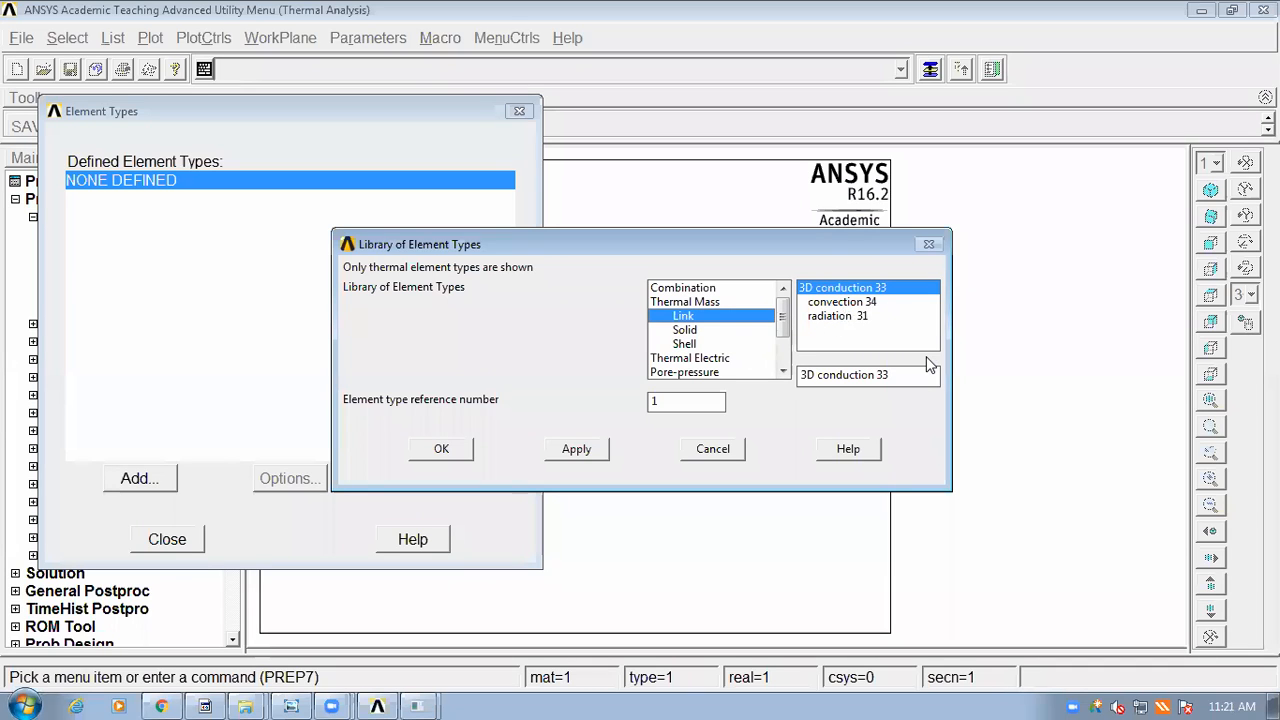
click(870, 305)
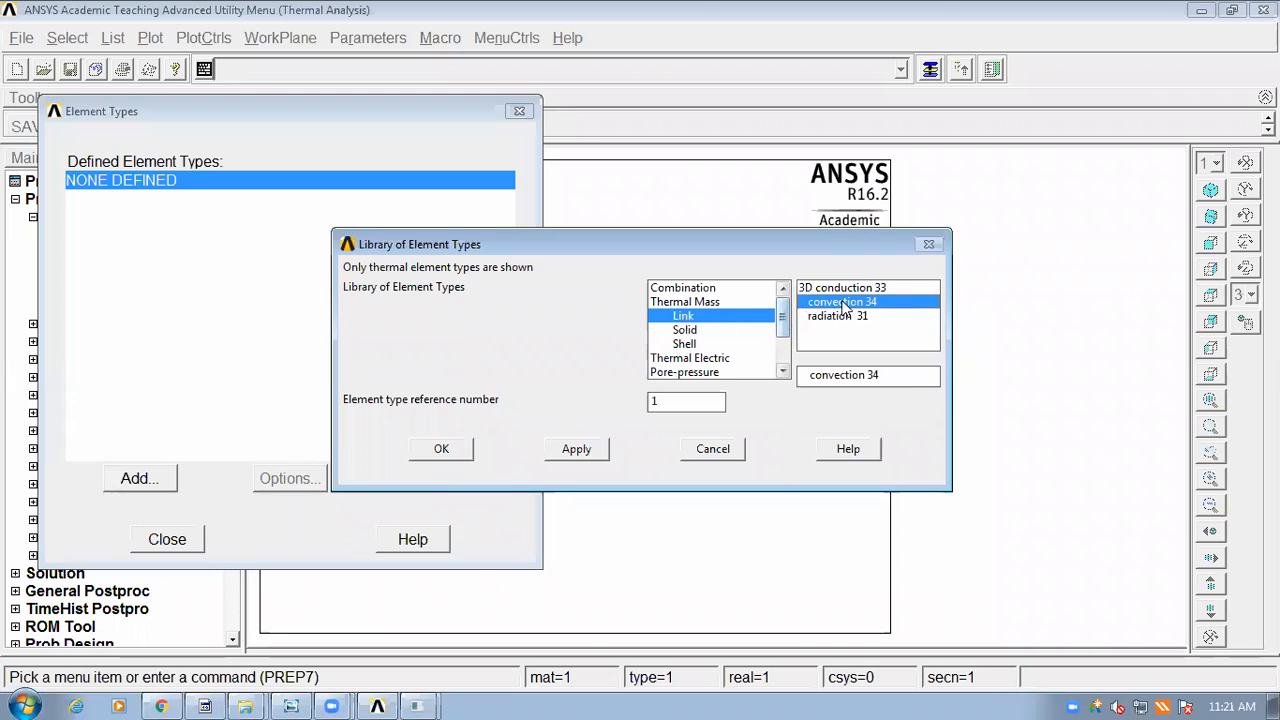
click(577, 455)
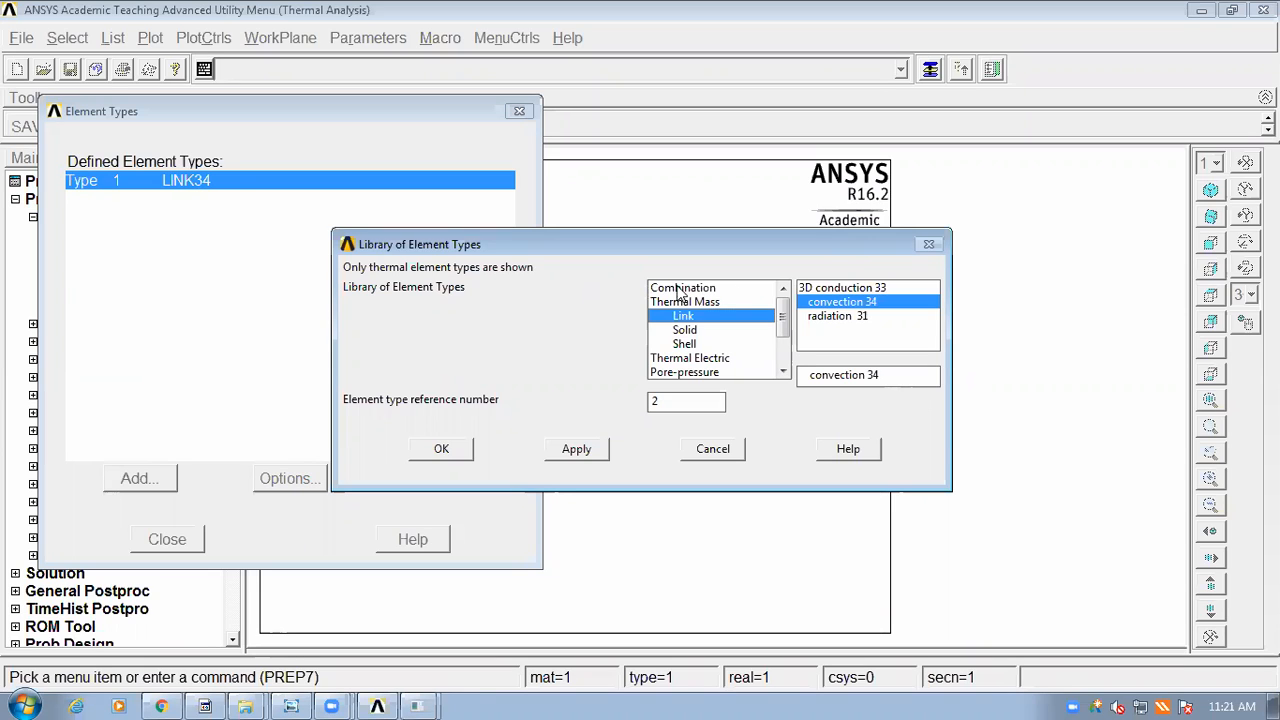
Step: Add the thermal link 3D conduction 33 as element type 2 and close the element type definitions
click(840, 290)
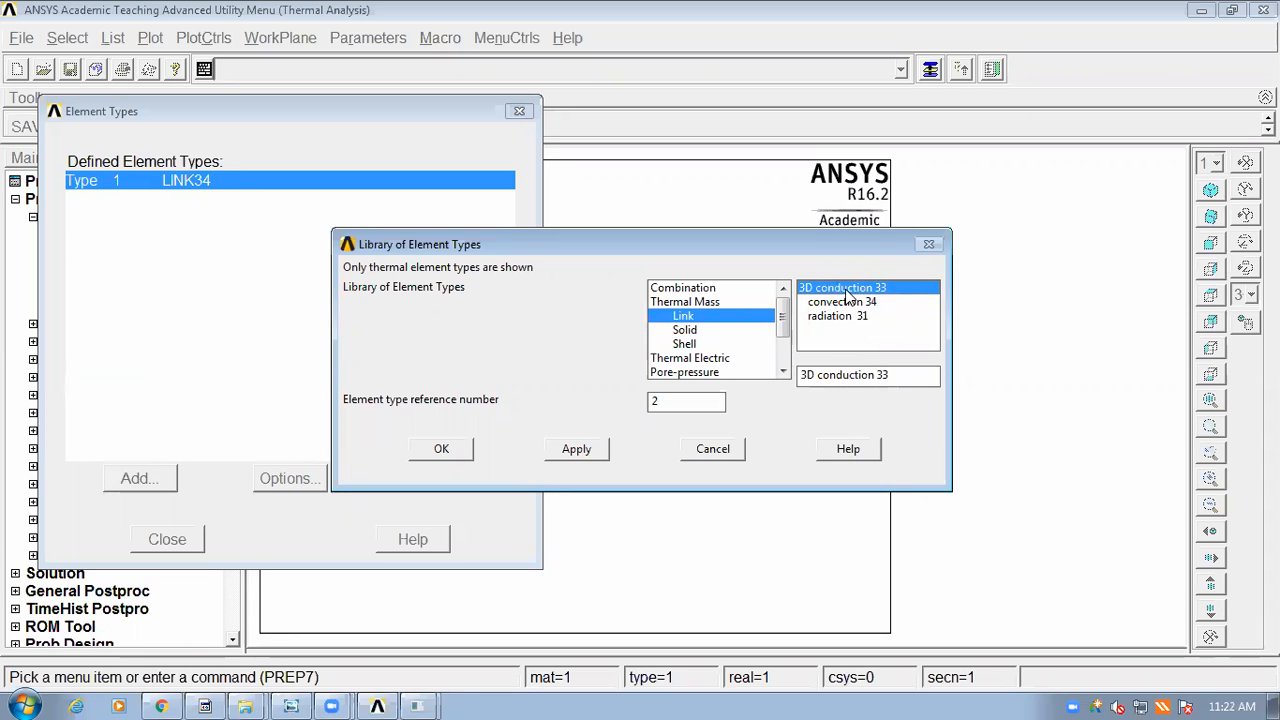
click(448, 452)
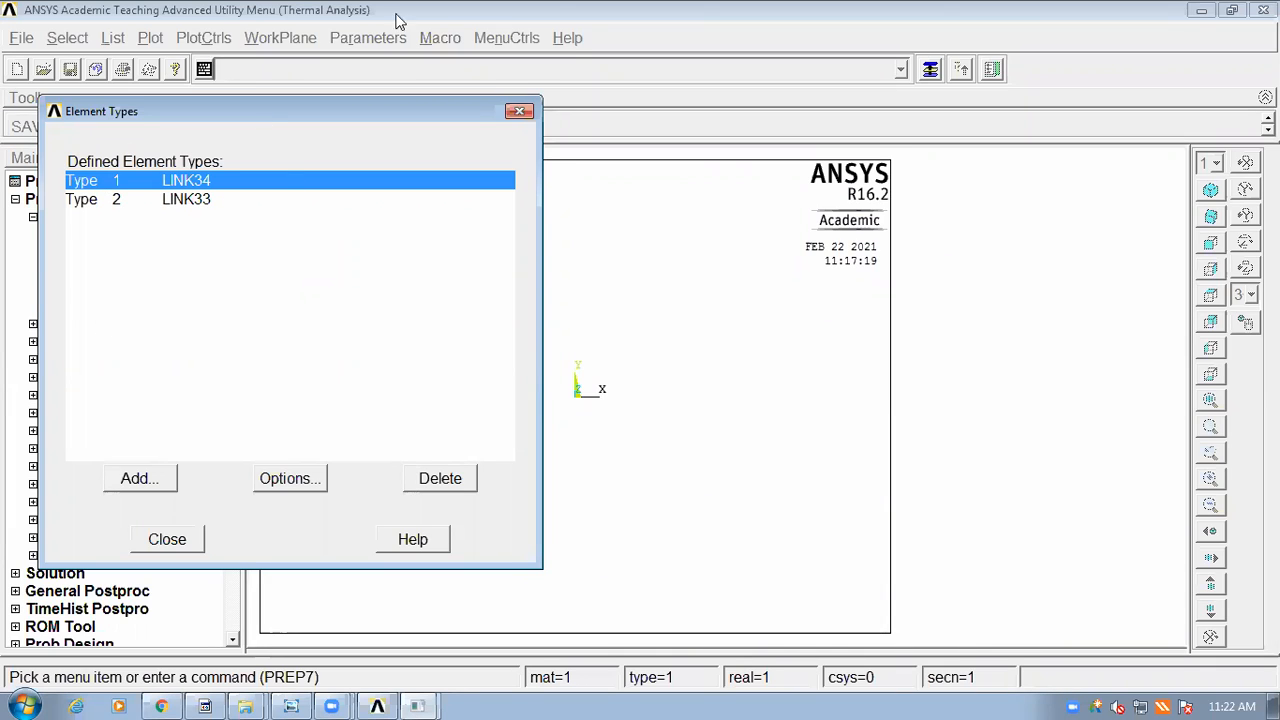
click(167, 539)
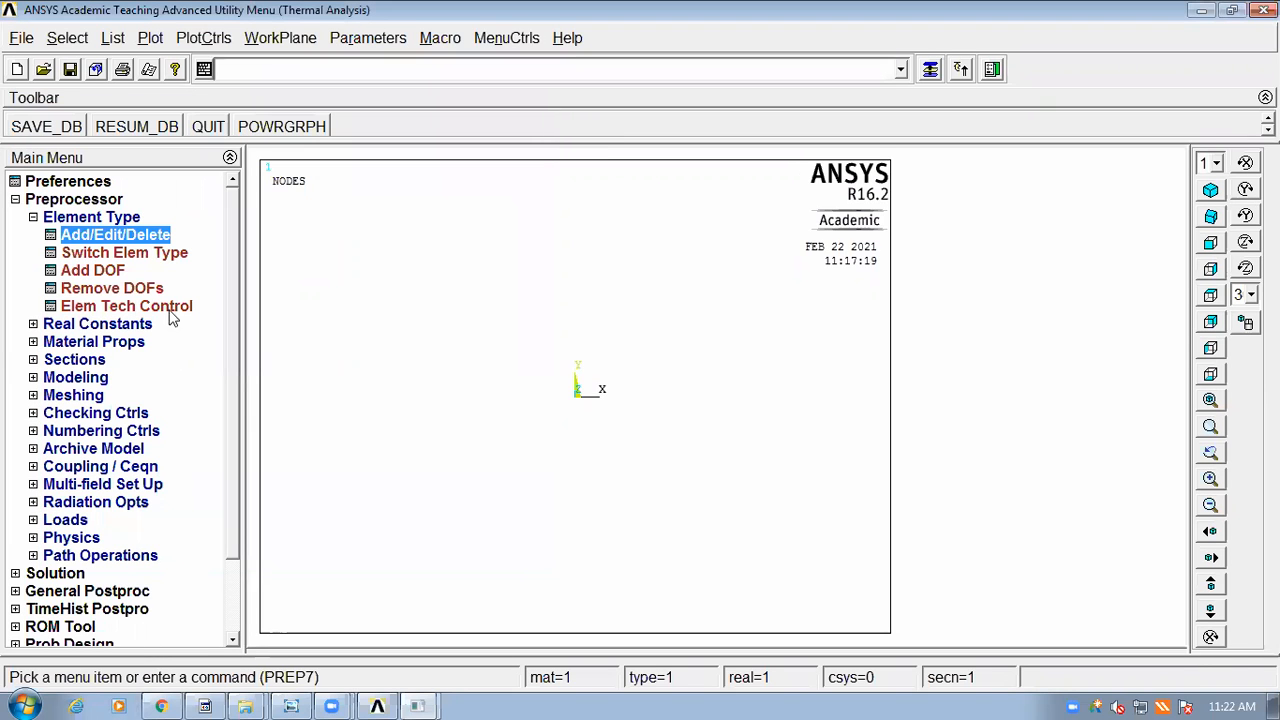
Step: Review the composite wall problem statement and the hand-calculation photos, from the element matrices through to the solved temperatures
click(33, 218)
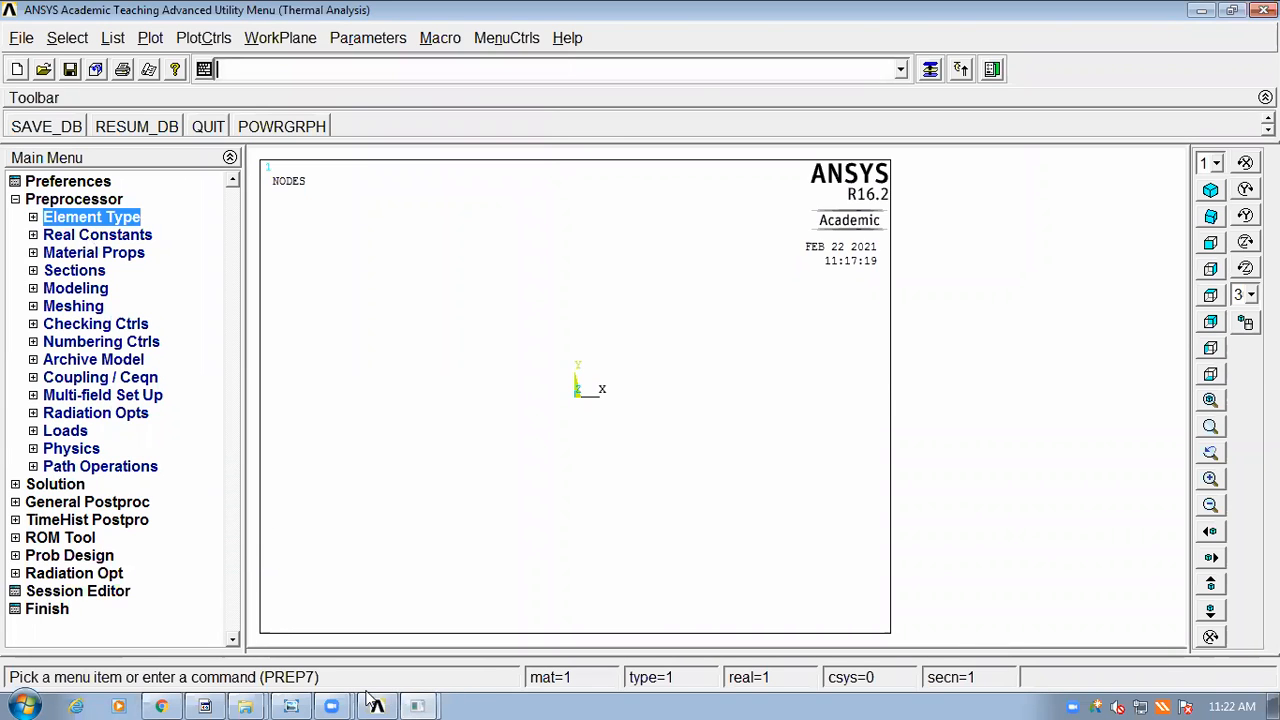
click(290, 704)
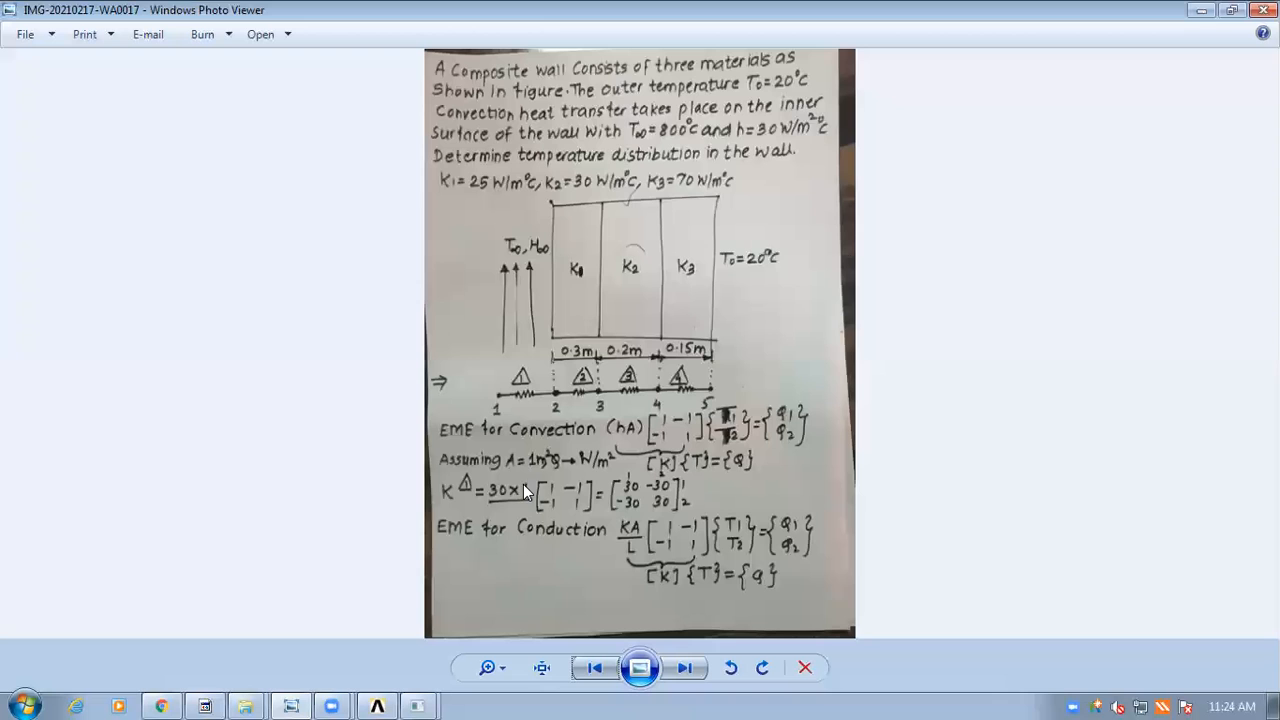
click(684, 668)
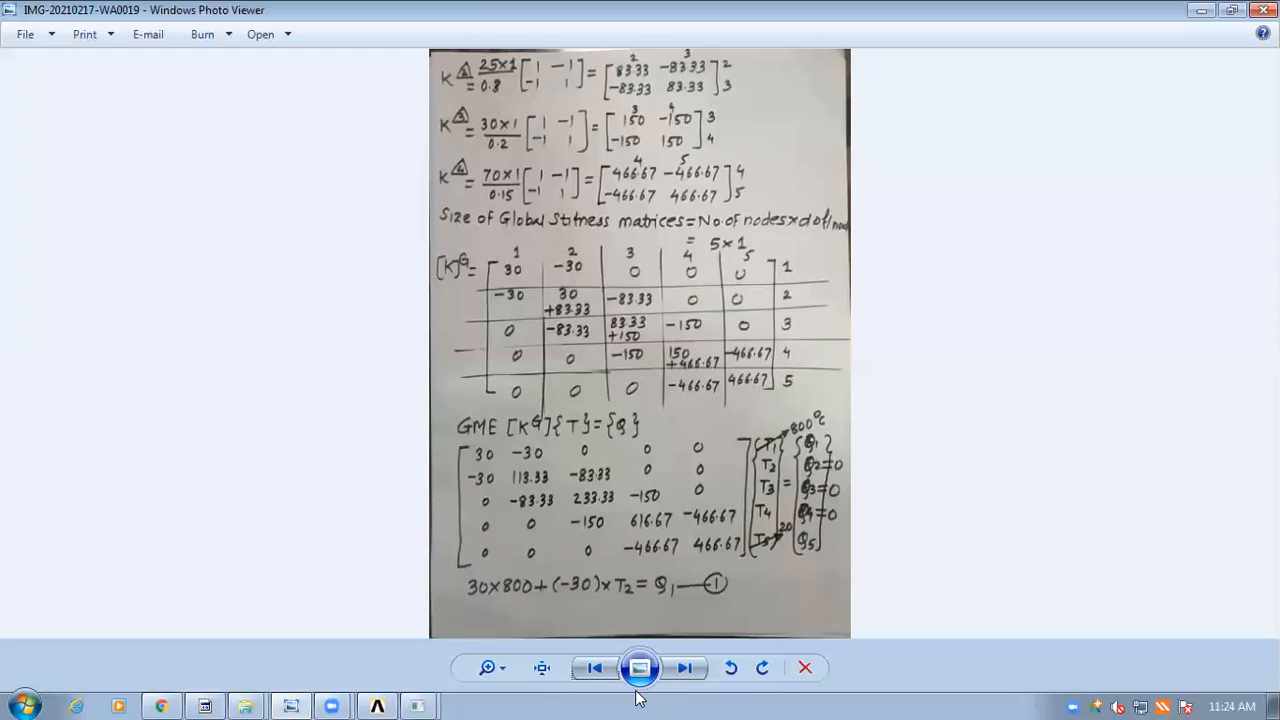
click(592, 660)
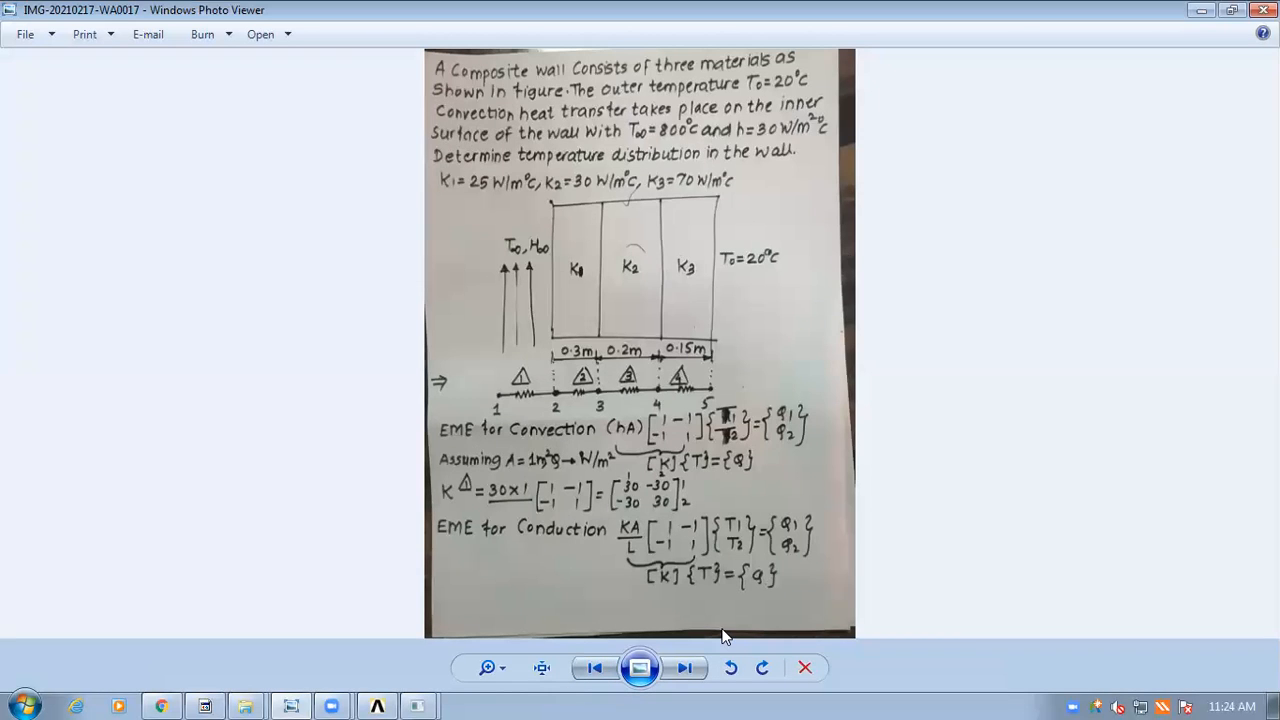
click(686, 667)
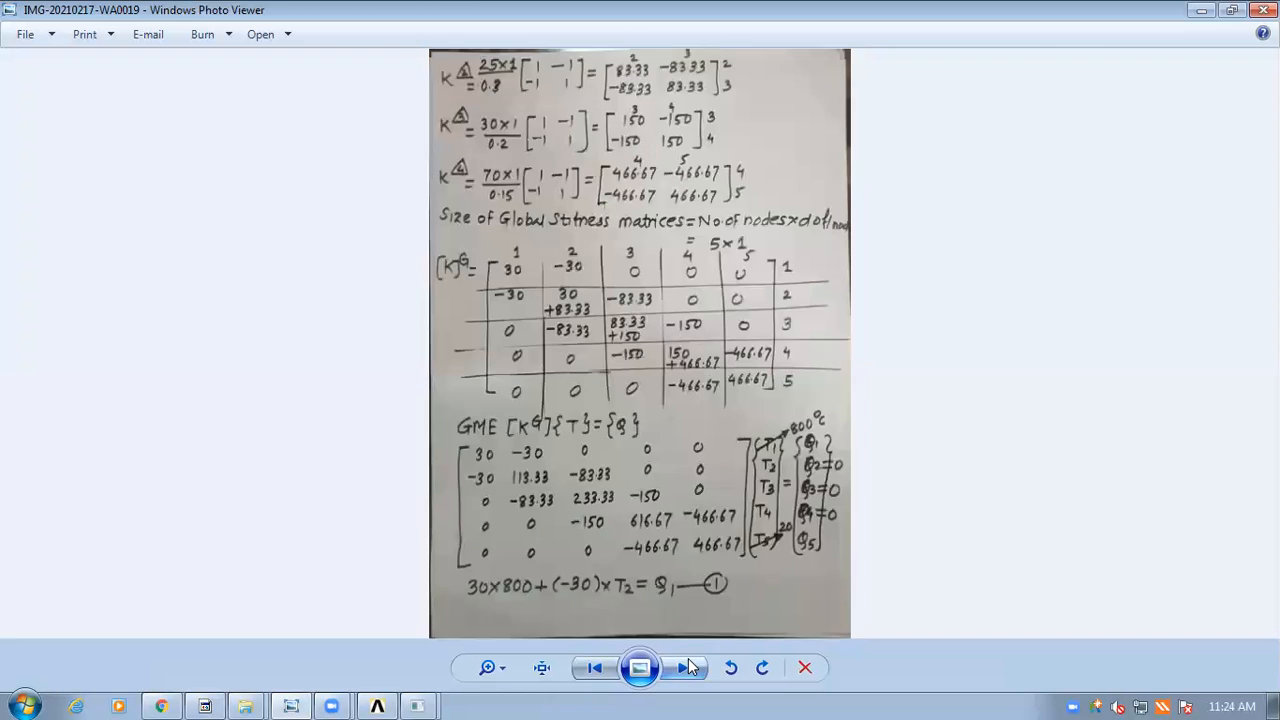
click(686, 667)
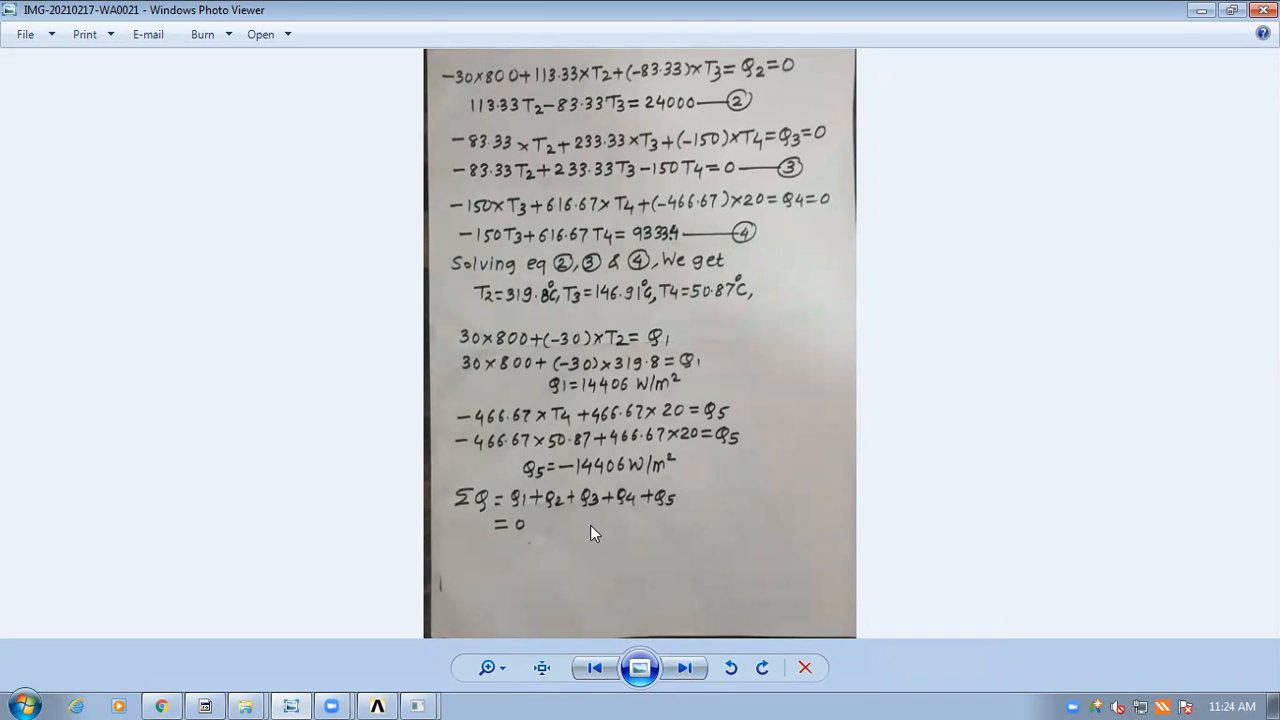
click(601, 660)
click(601, 660)
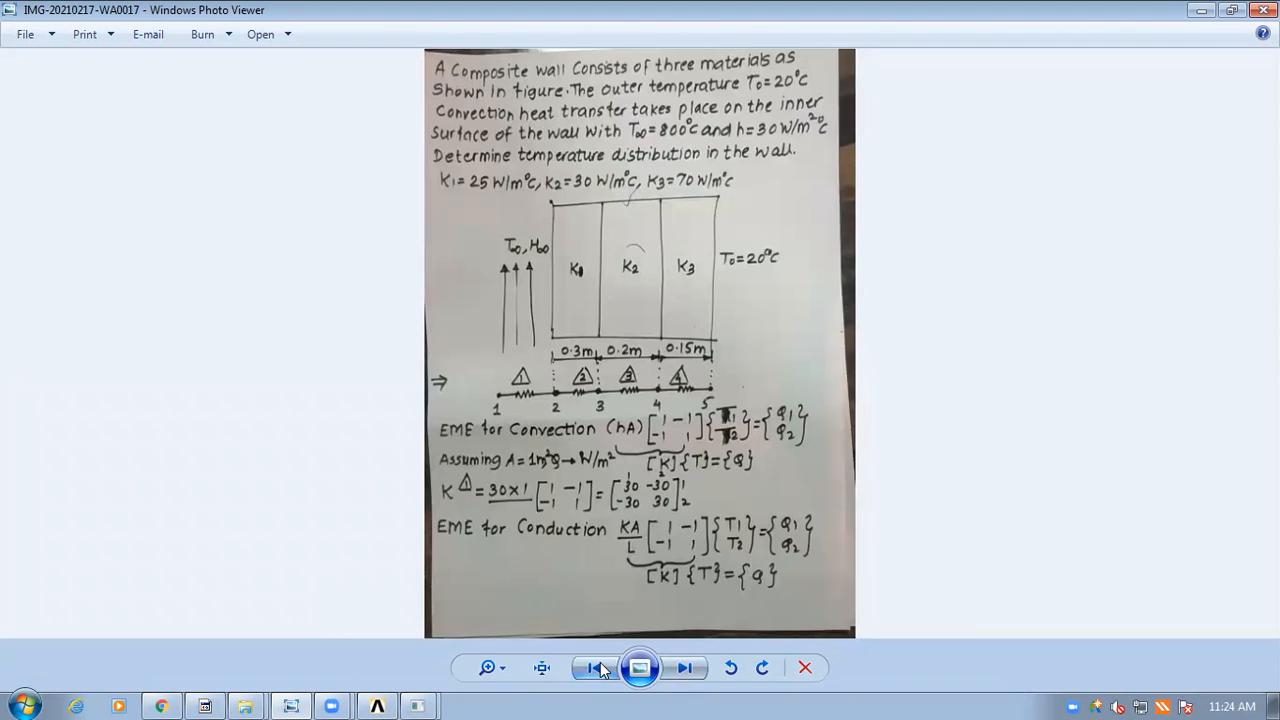
click(292, 705)
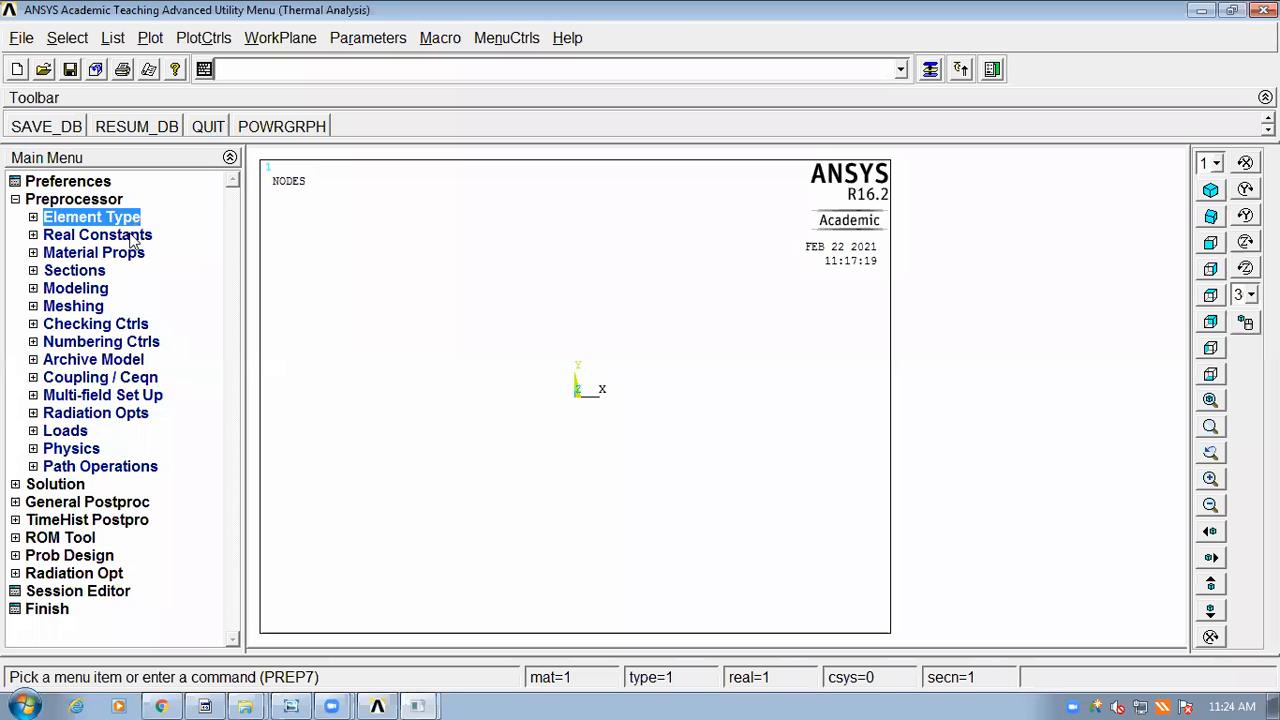
Step: Define real constant set 1 for the LINK34 convection element with a convection surface area of 1
click(130, 234)
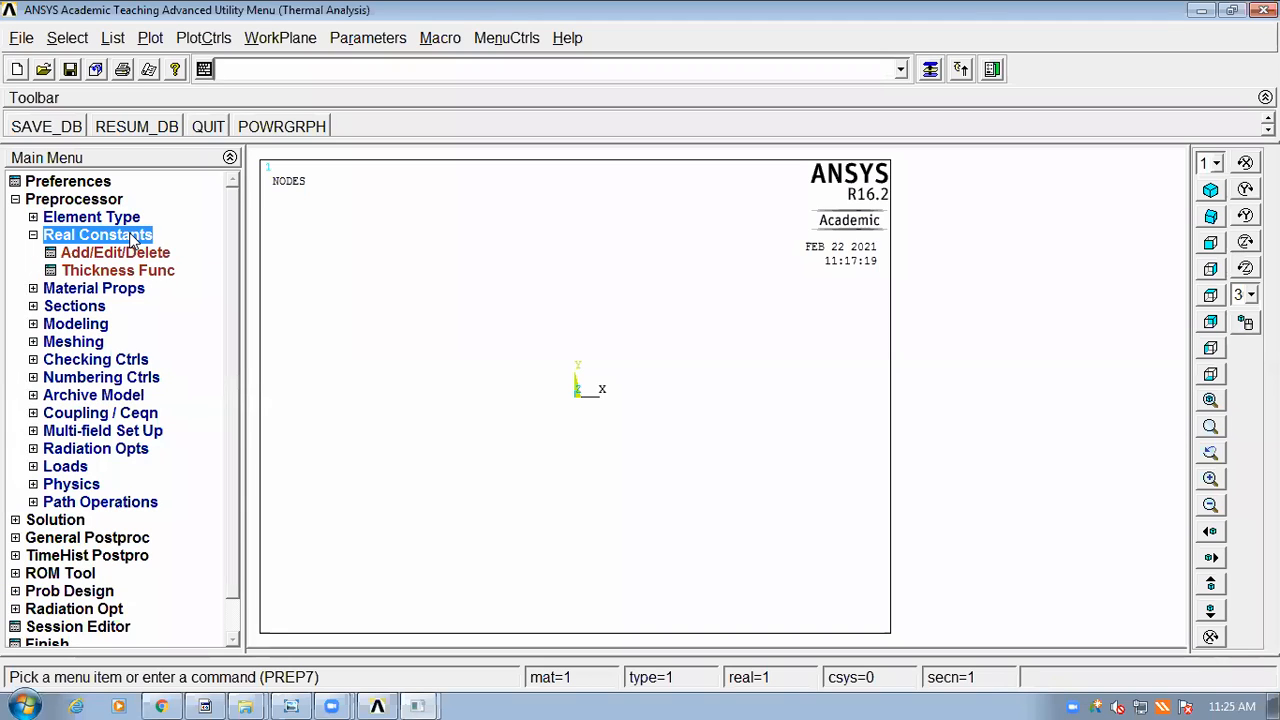
click(130, 256)
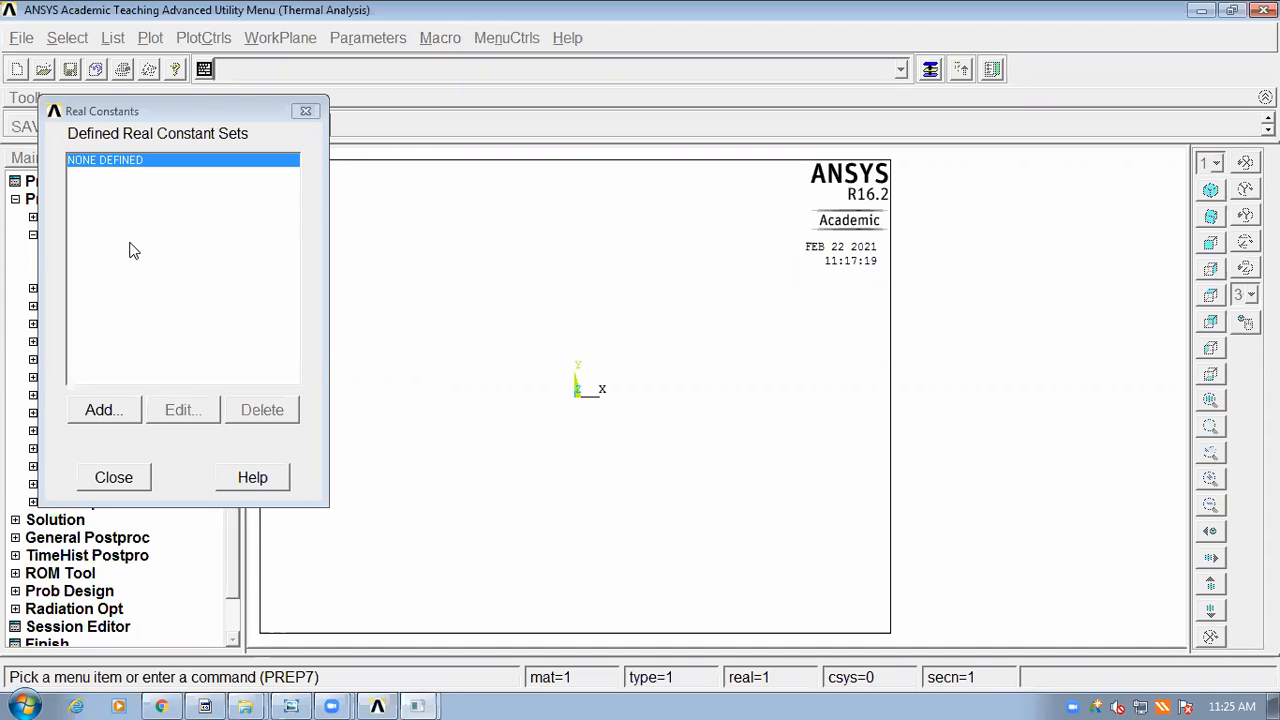
click(103, 410)
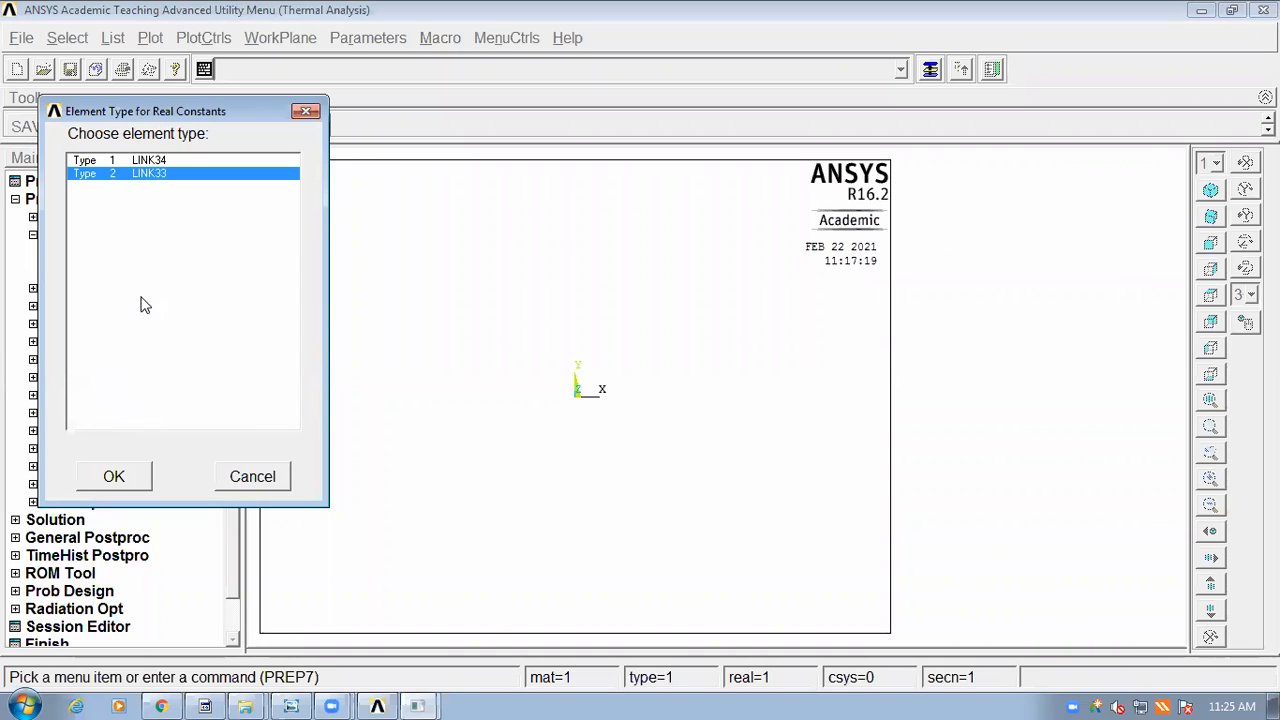
click(128, 162)
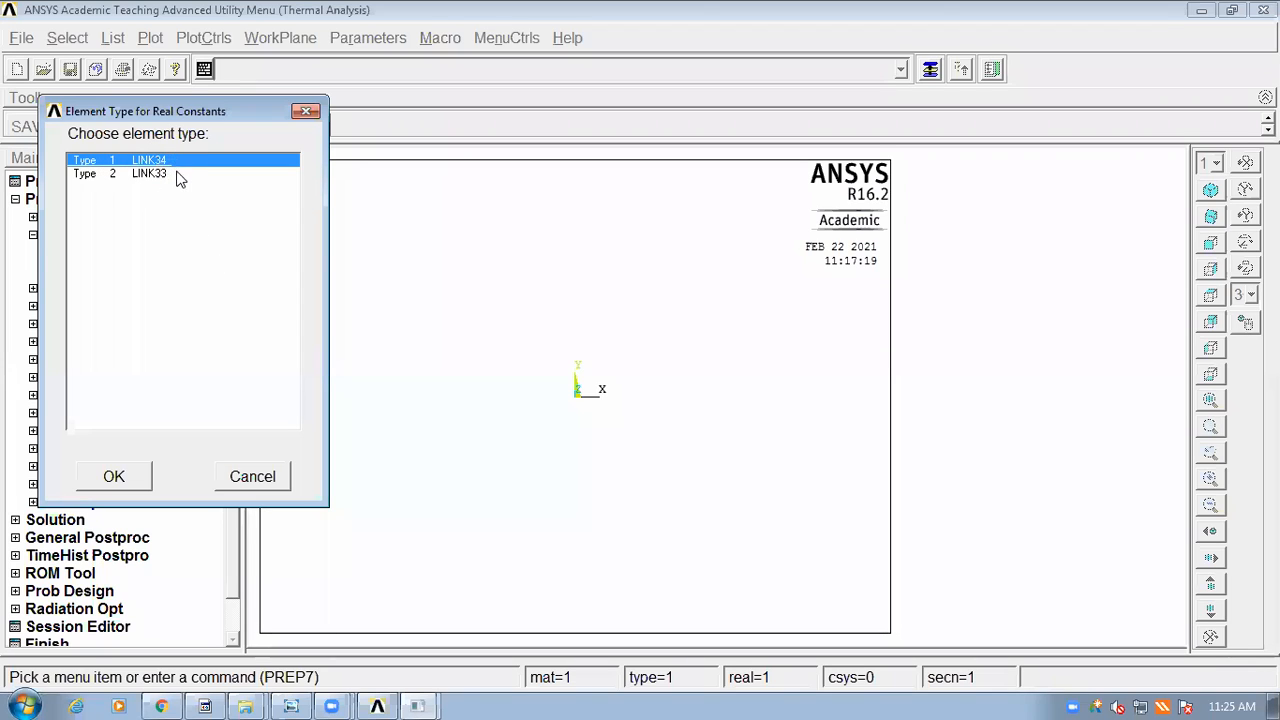
click(112, 480)
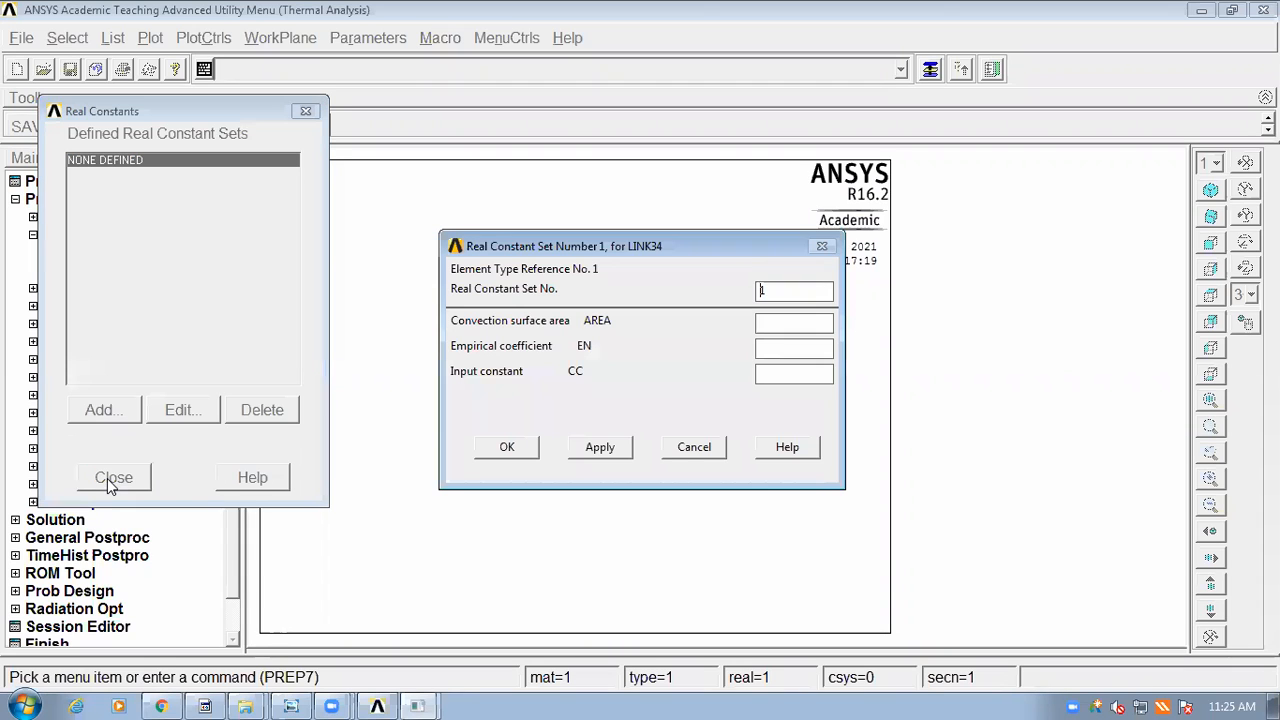
click(831, 323)
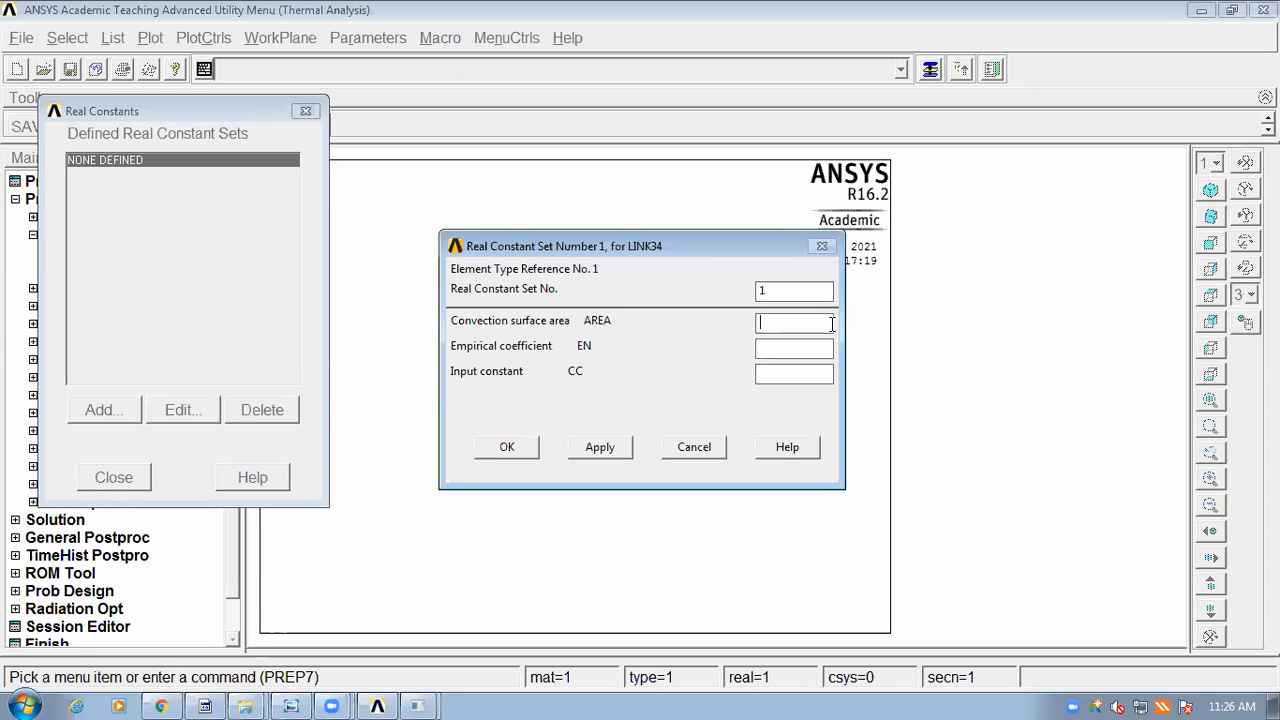
text(1)
click(785, 326)
click(779, 325)
click(507, 447)
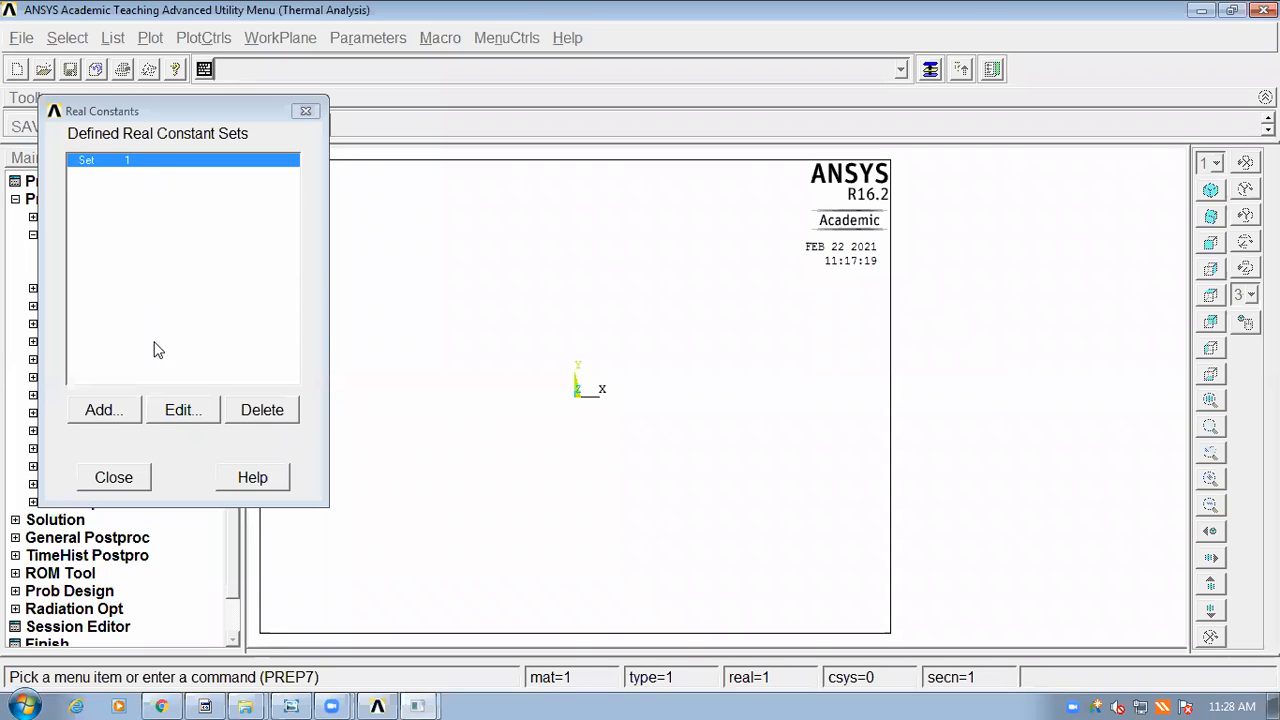
Step: Define real constant set 2 for the LINK33 conduction element with a cross-sectional area of 1 and close the real constants
click(104, 411)
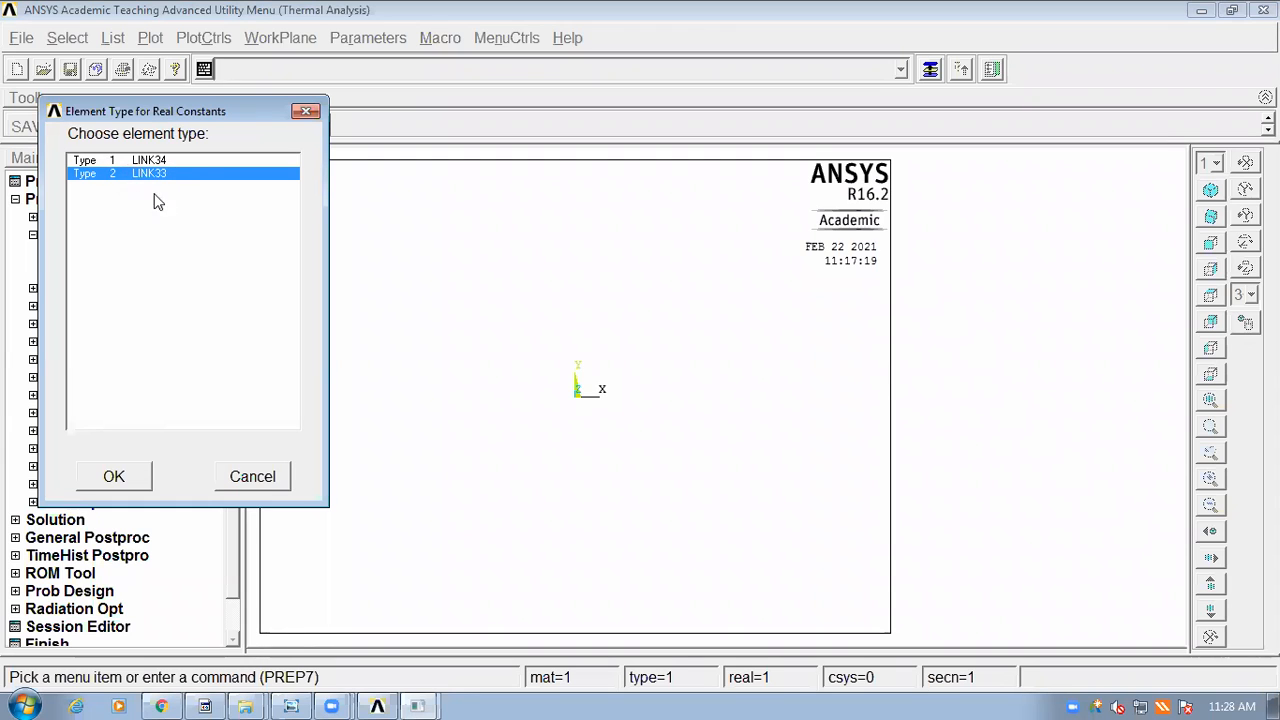
click(116, 478)
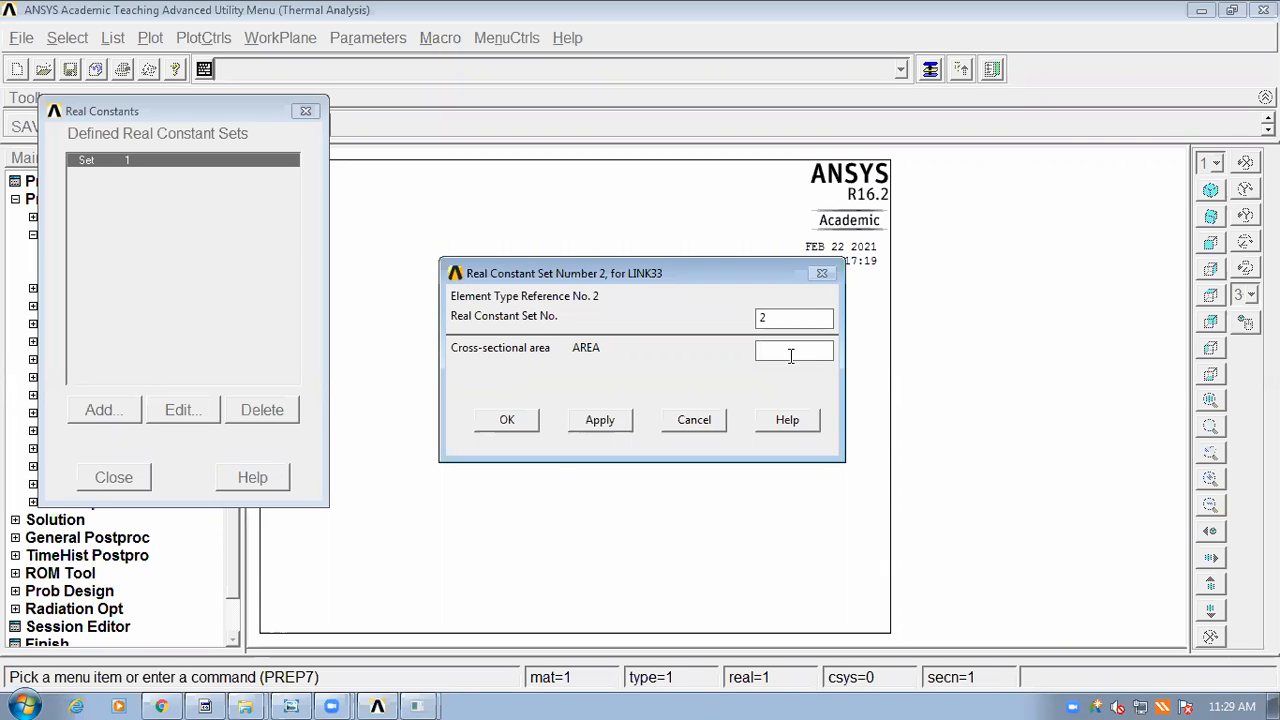
text(1)
click(766, 316)
click(507, 420)
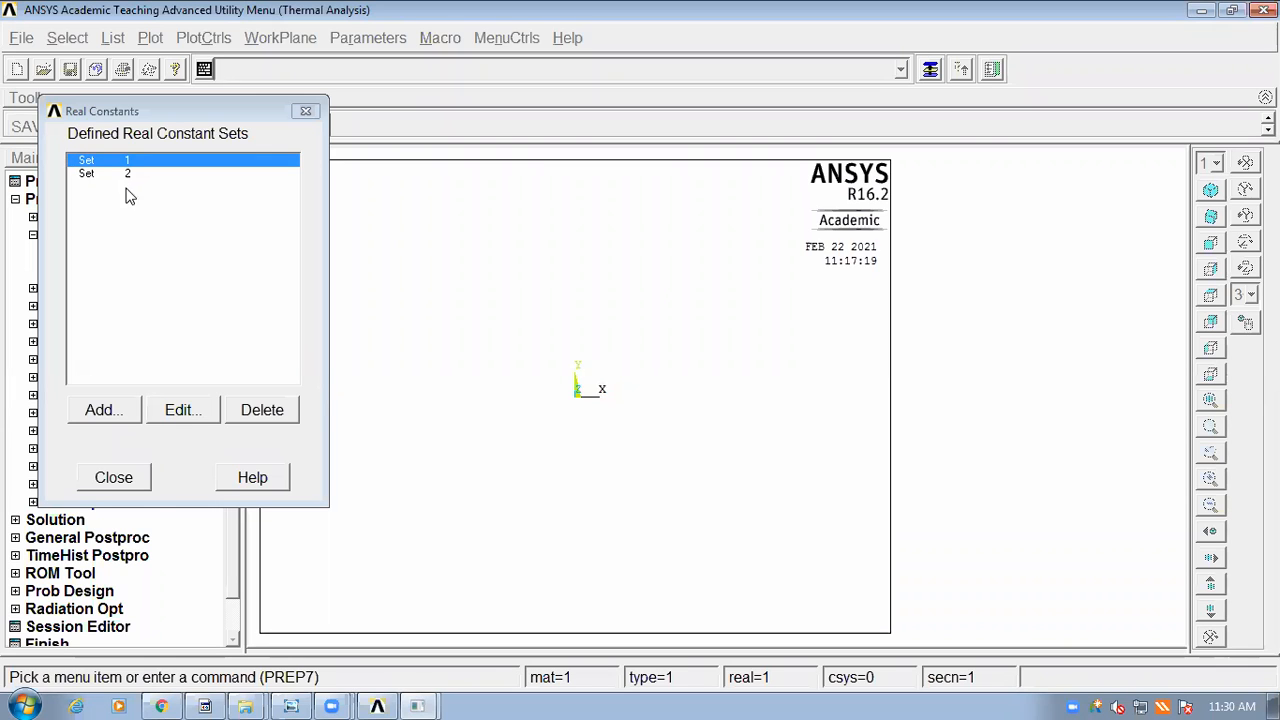
click(136, 480)
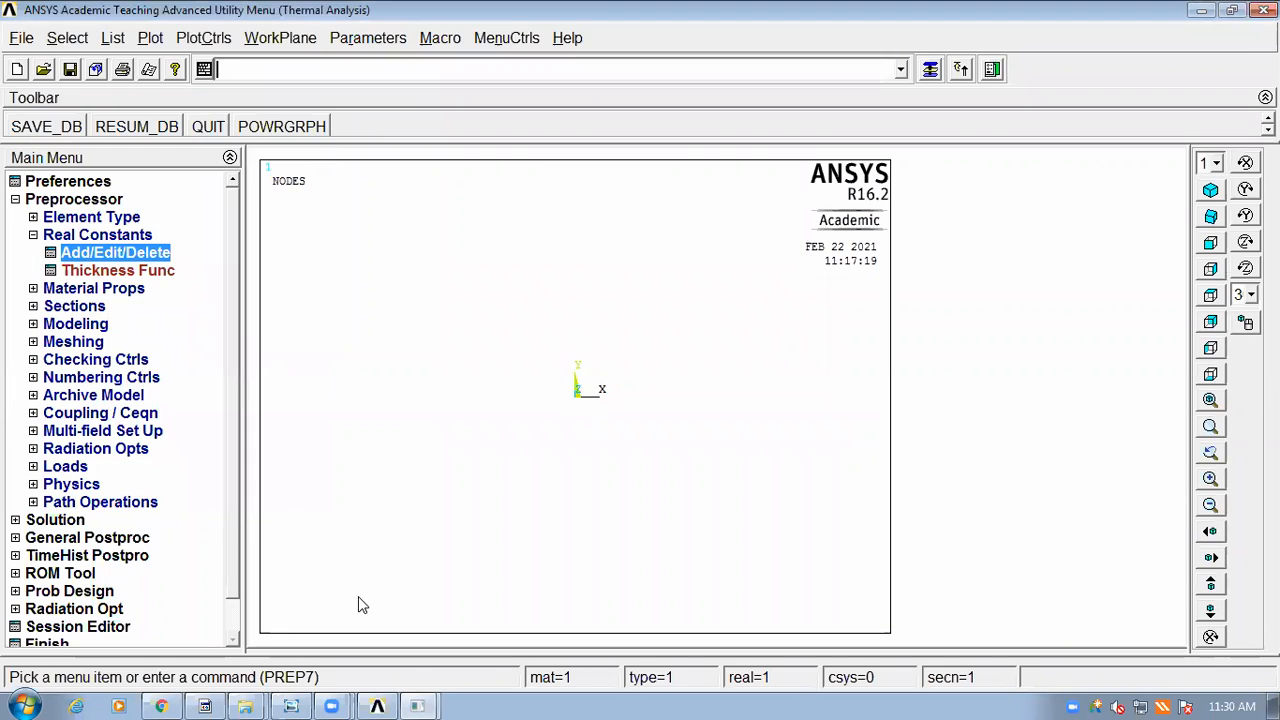
Step: Check the wall's problem photo and review the list of defined real constant sets
click(291, 706)
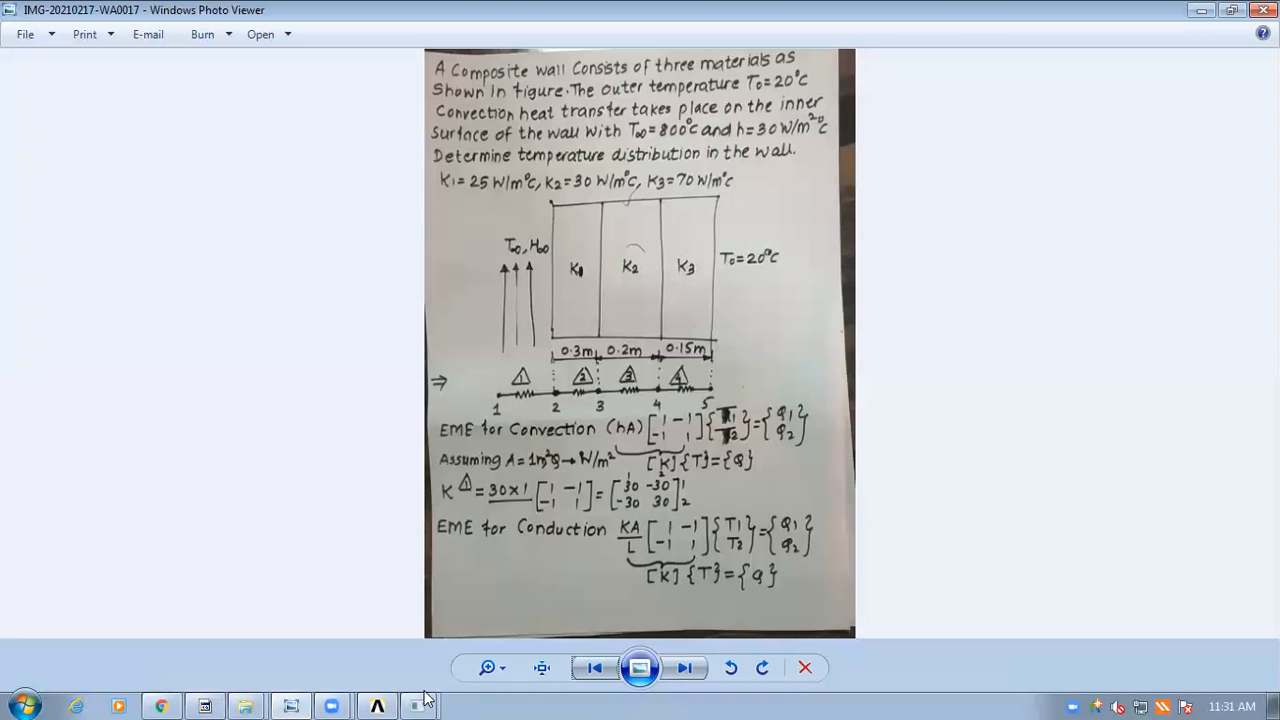
click(287, 703)
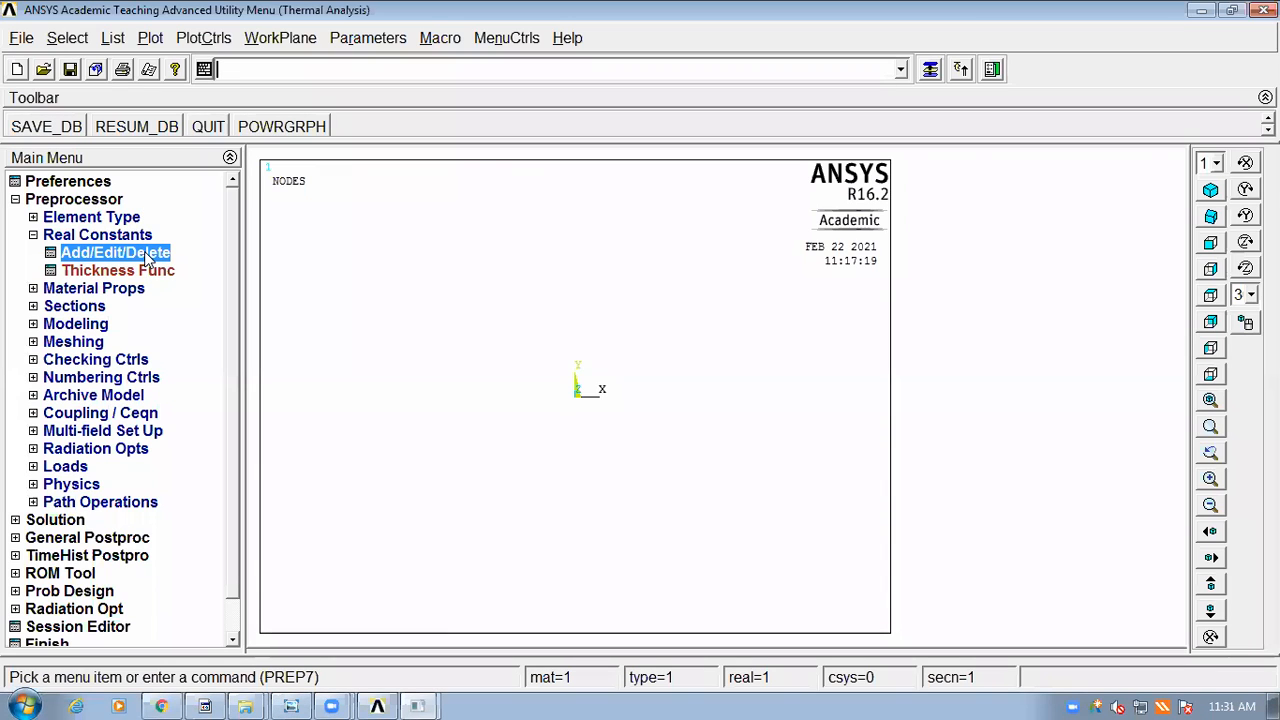
click(145, 256)
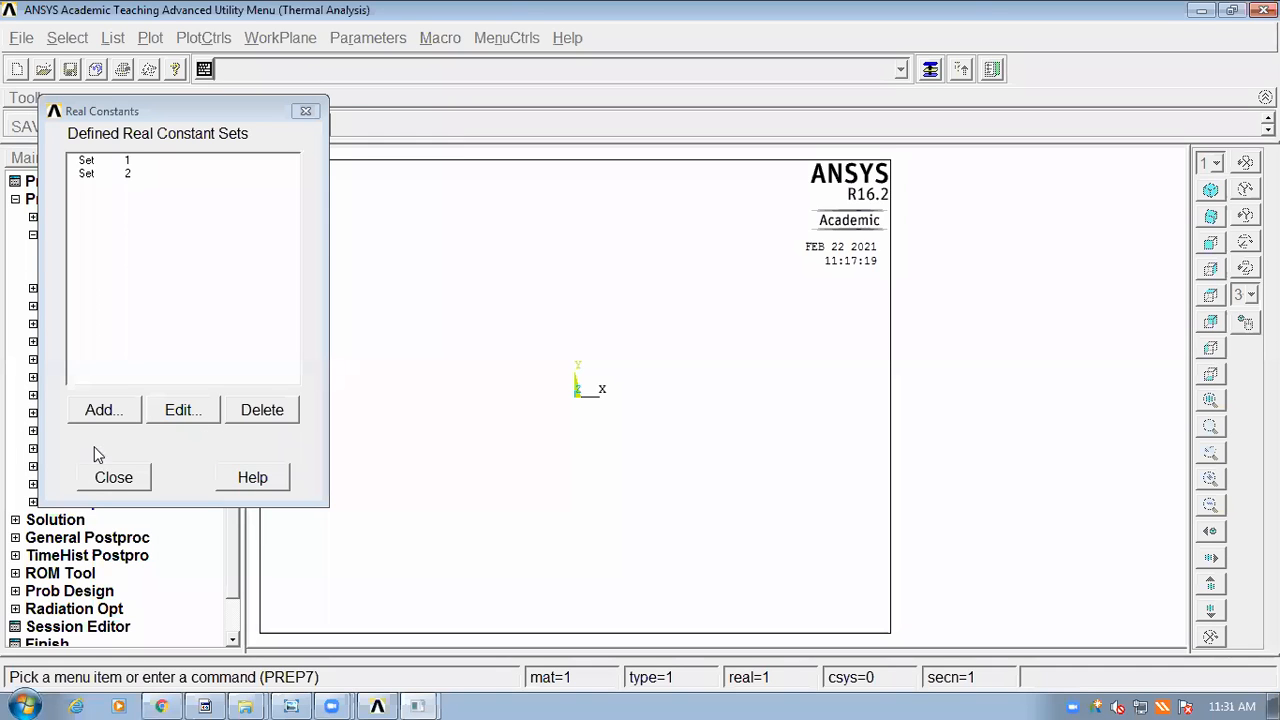
click(110, 478)
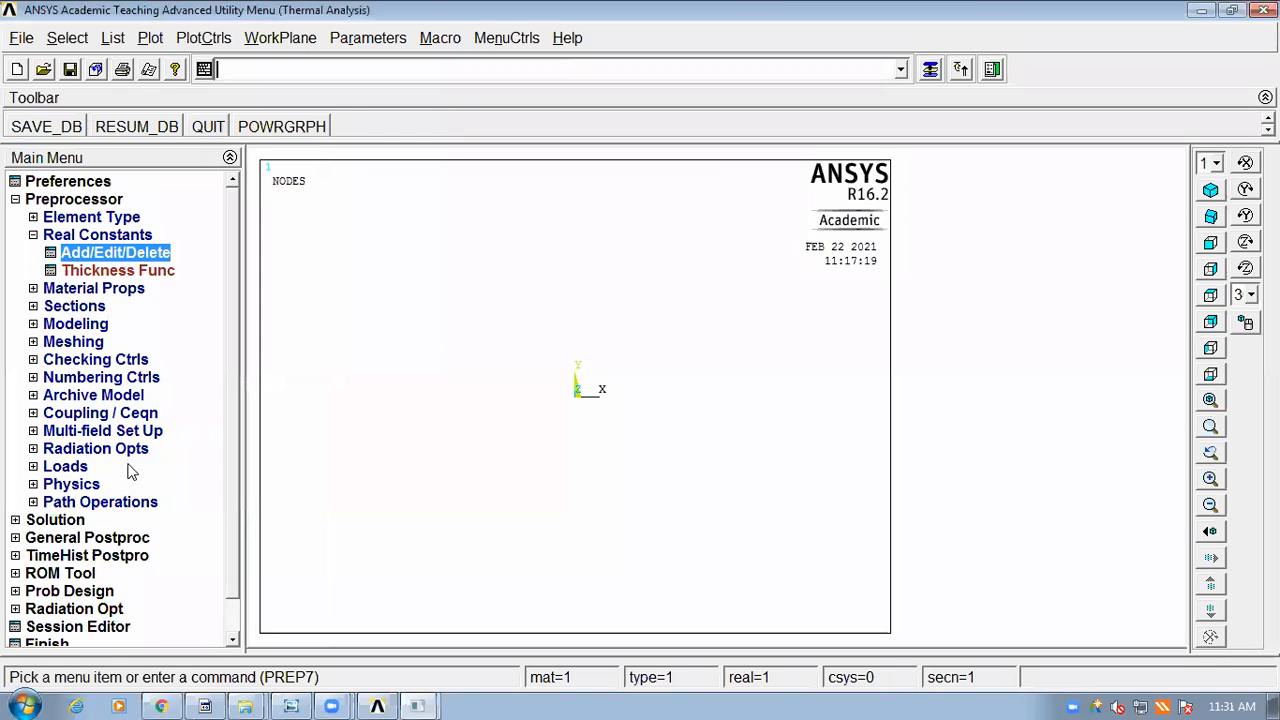
click(33, 235)
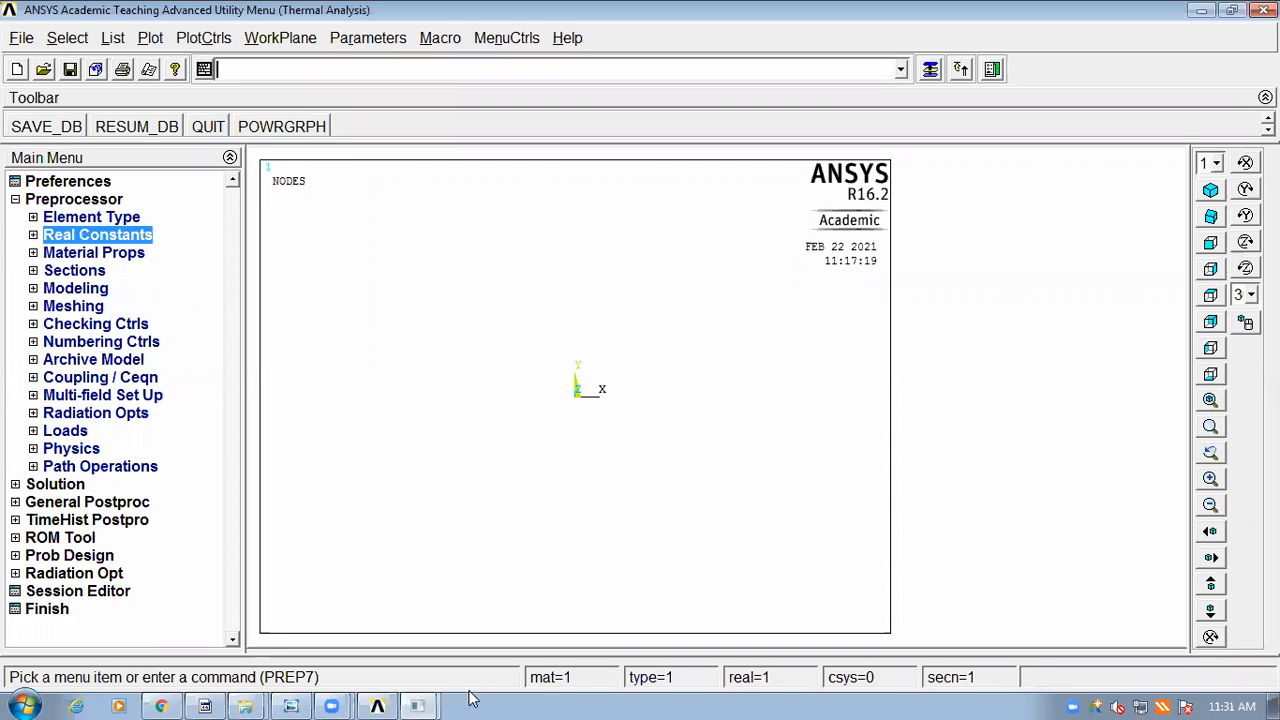
Step: Check the film coefficient and the three layer conductivities in the composite wall's problem photo, then return to ANSYS
click(291, 706)
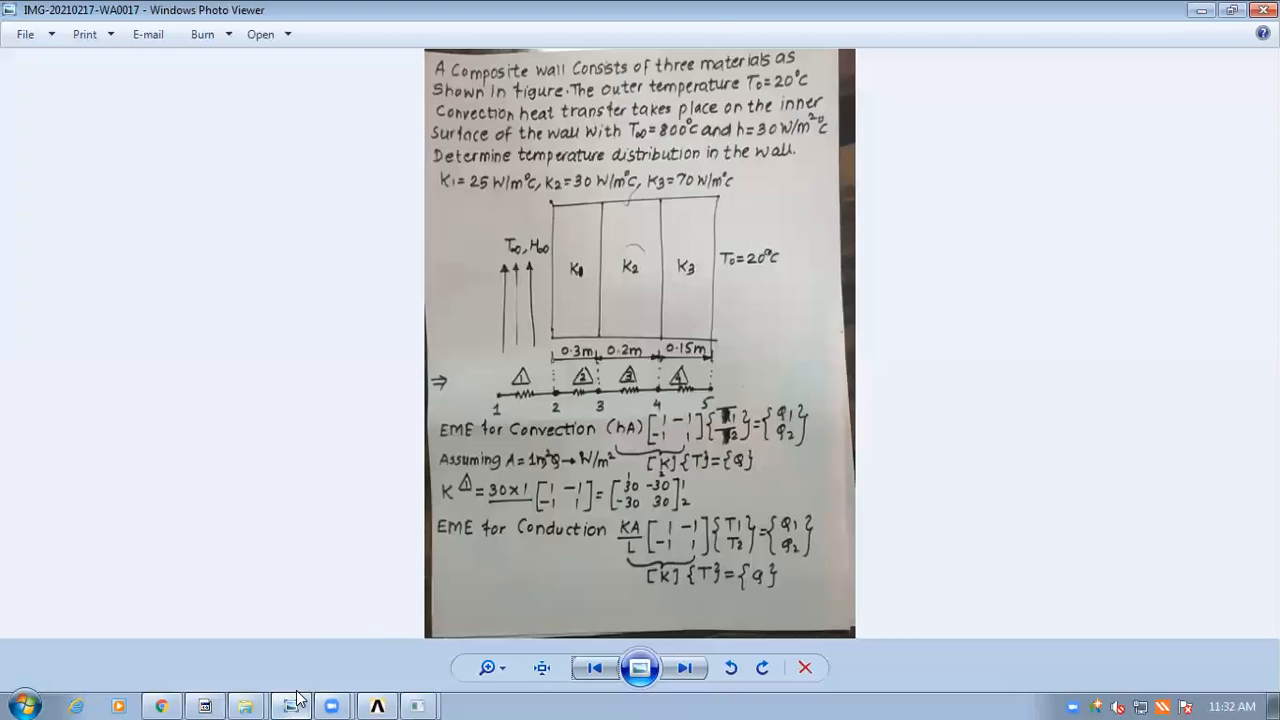
mouse_move(296, 698)
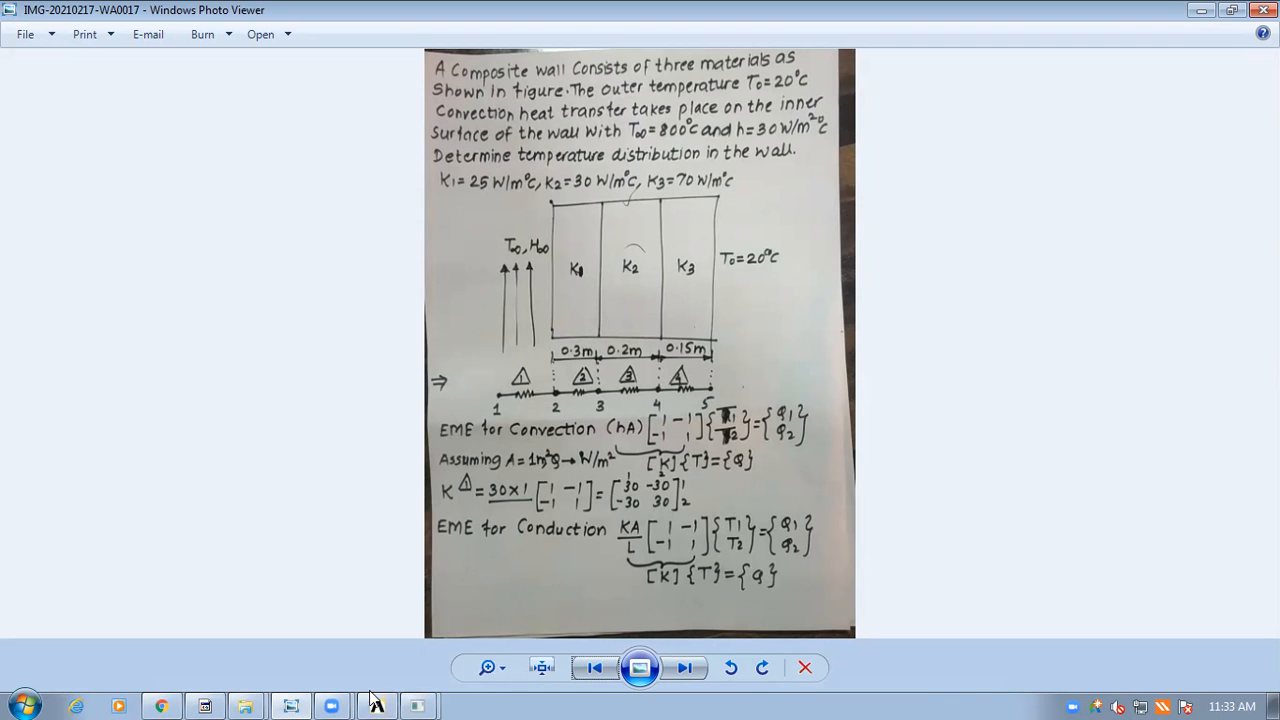
mouse_move(237, 700)
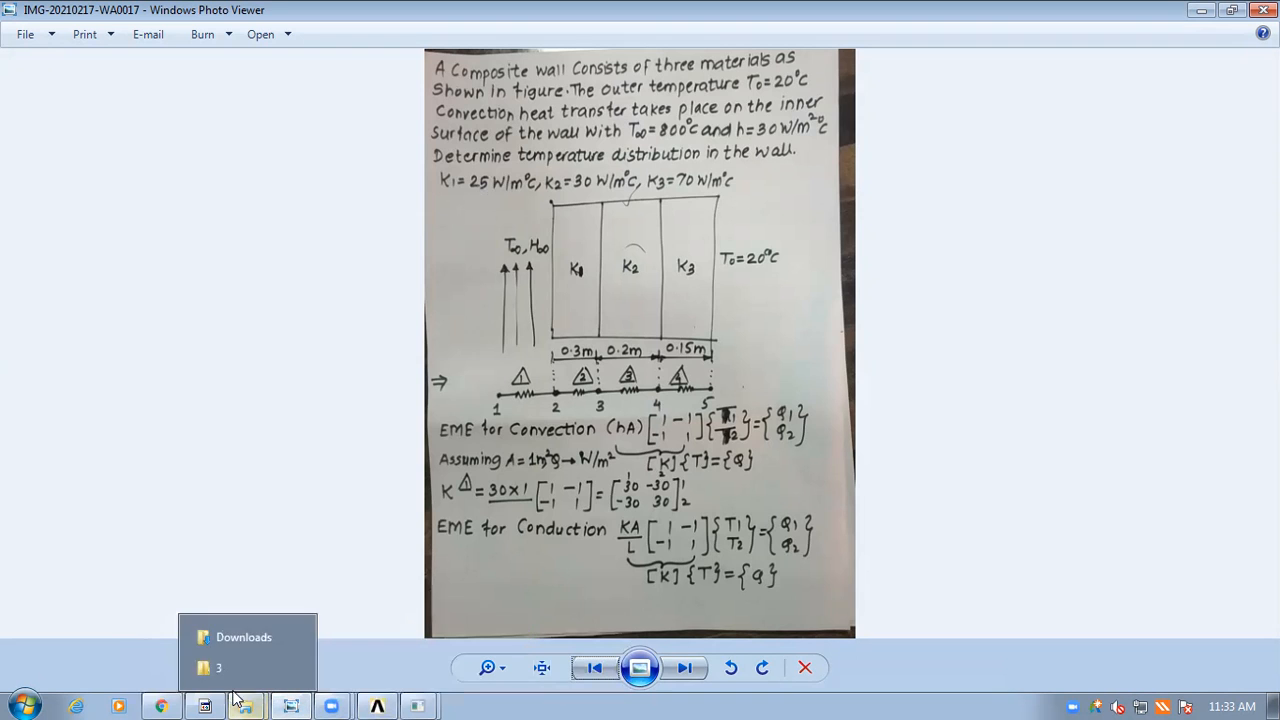
click(287, 704)
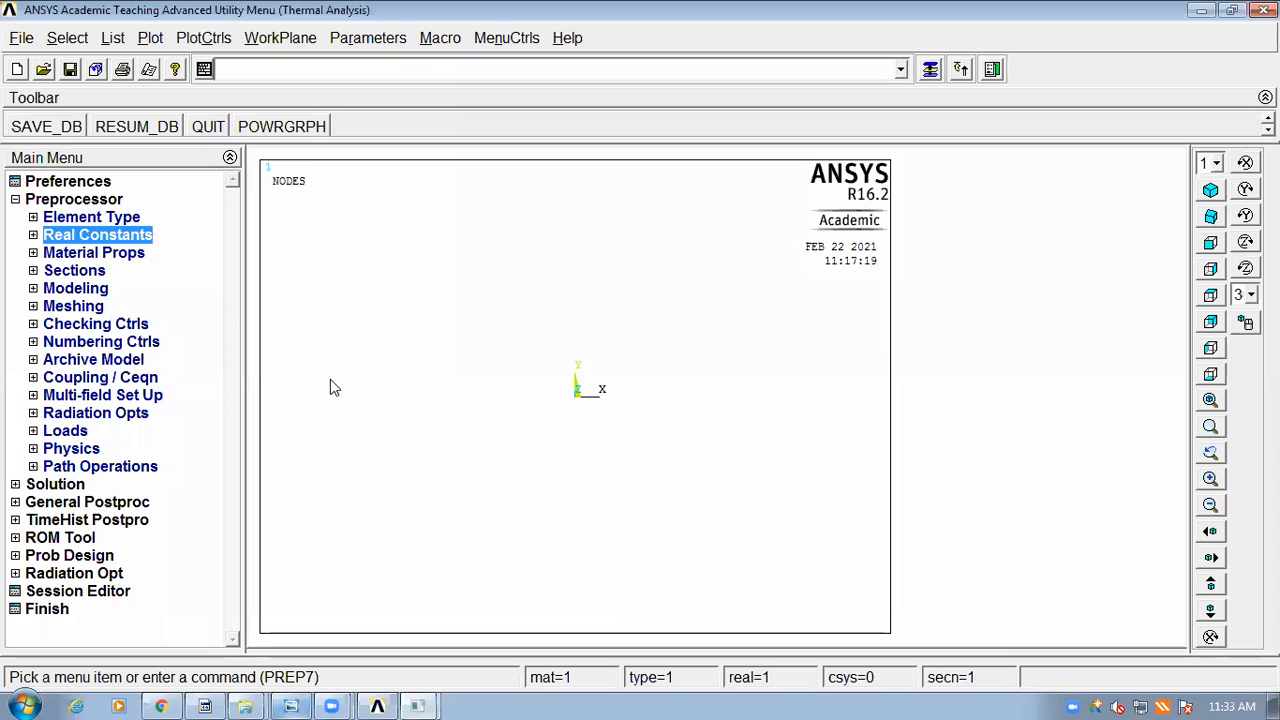
Step: Define a thermal convection or film coefficient of 30 for material model 1
click(108, 254)
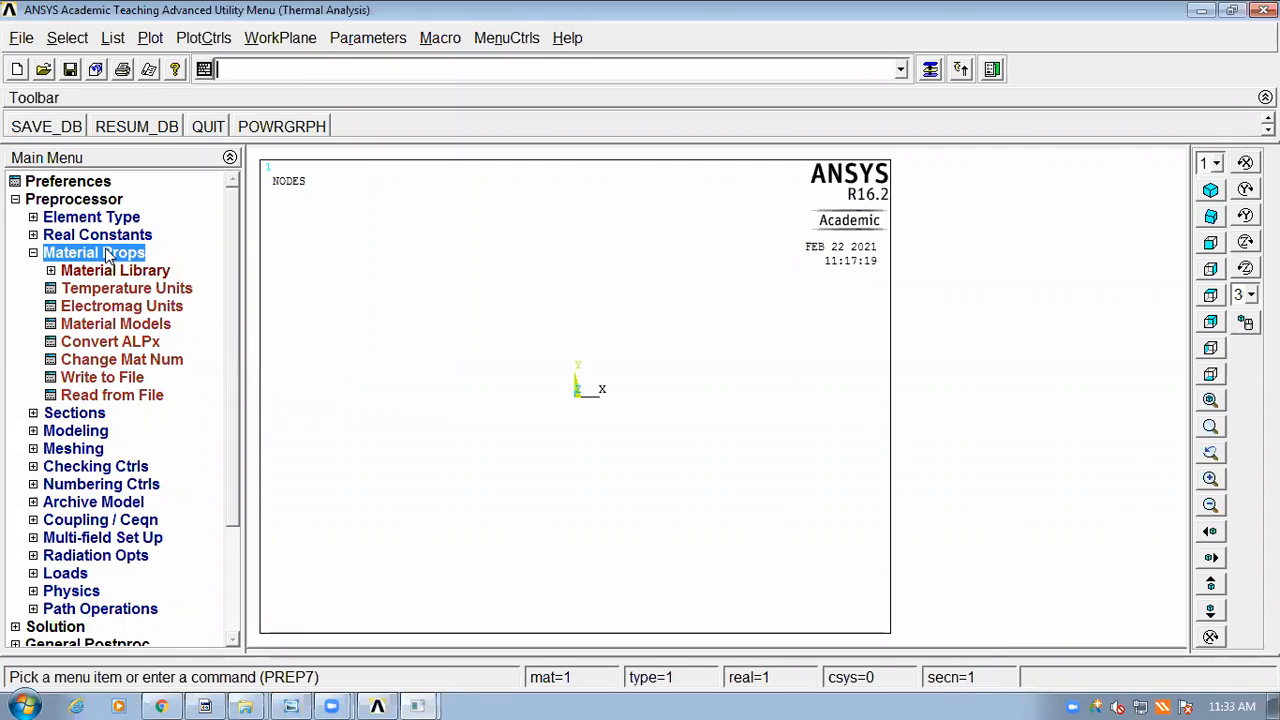
click(126, 325)
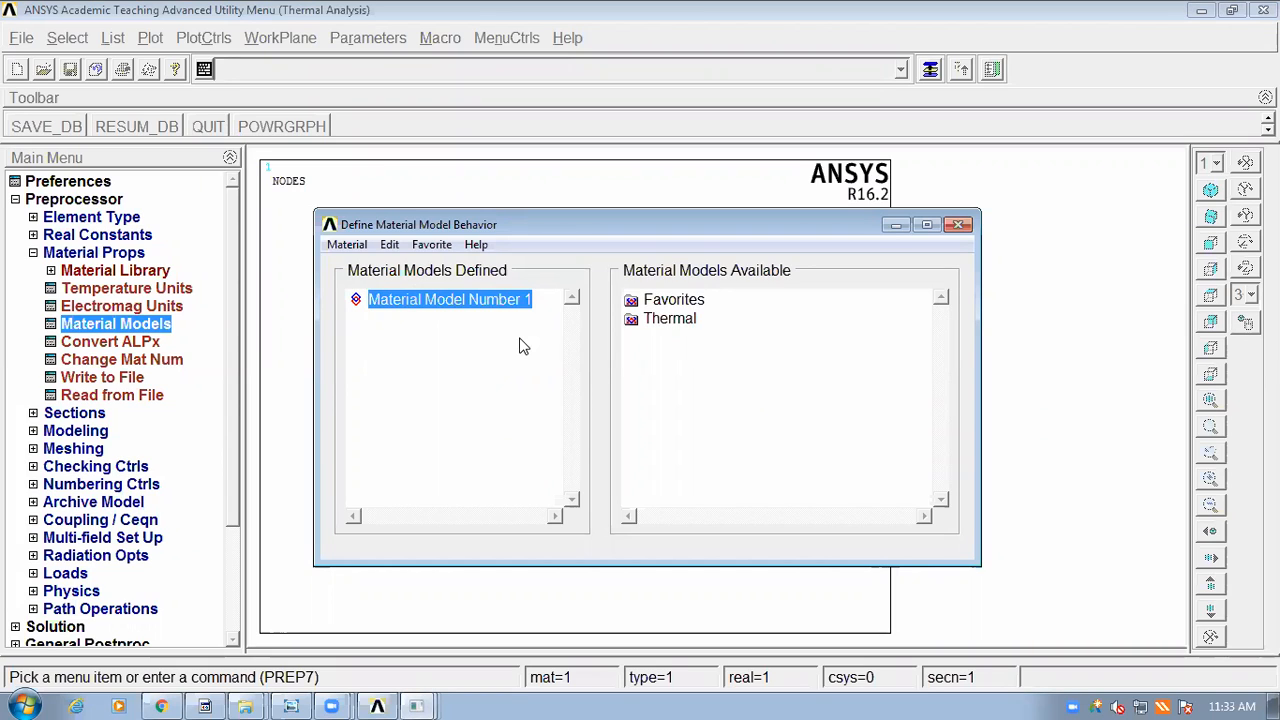
right_click(459, 302)
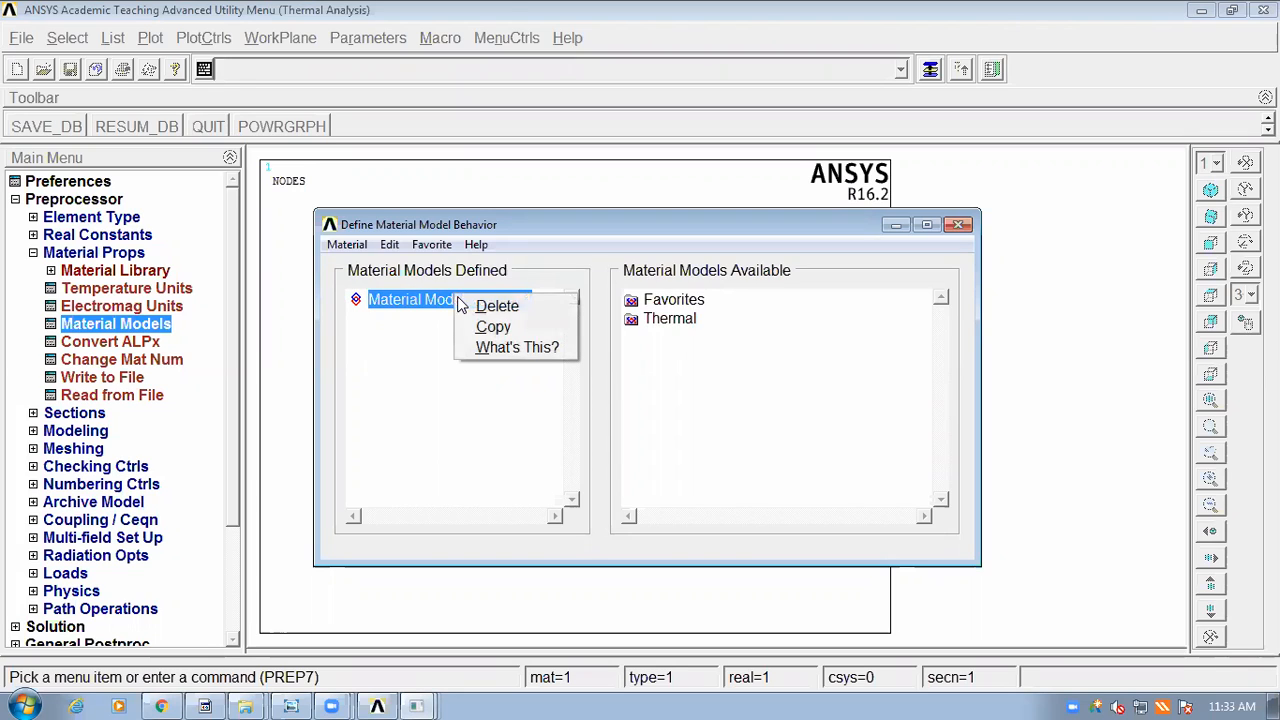
click(399, 318)
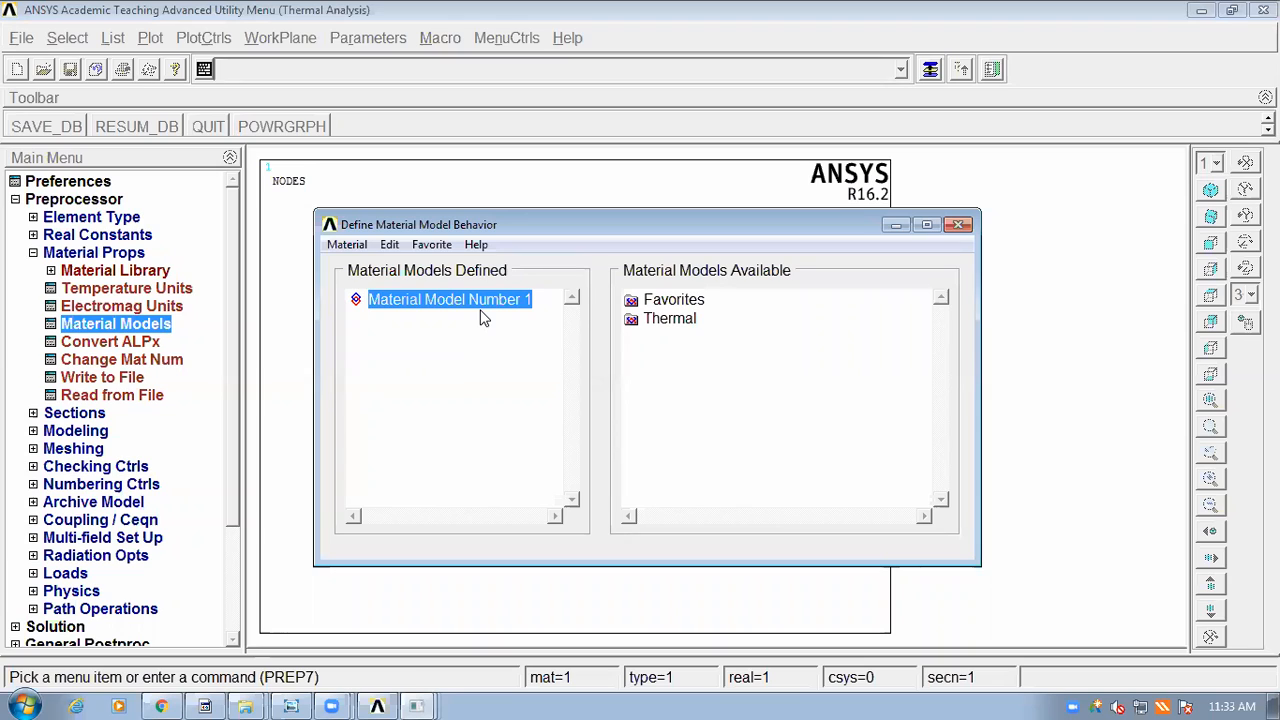
double_click(686, 322)
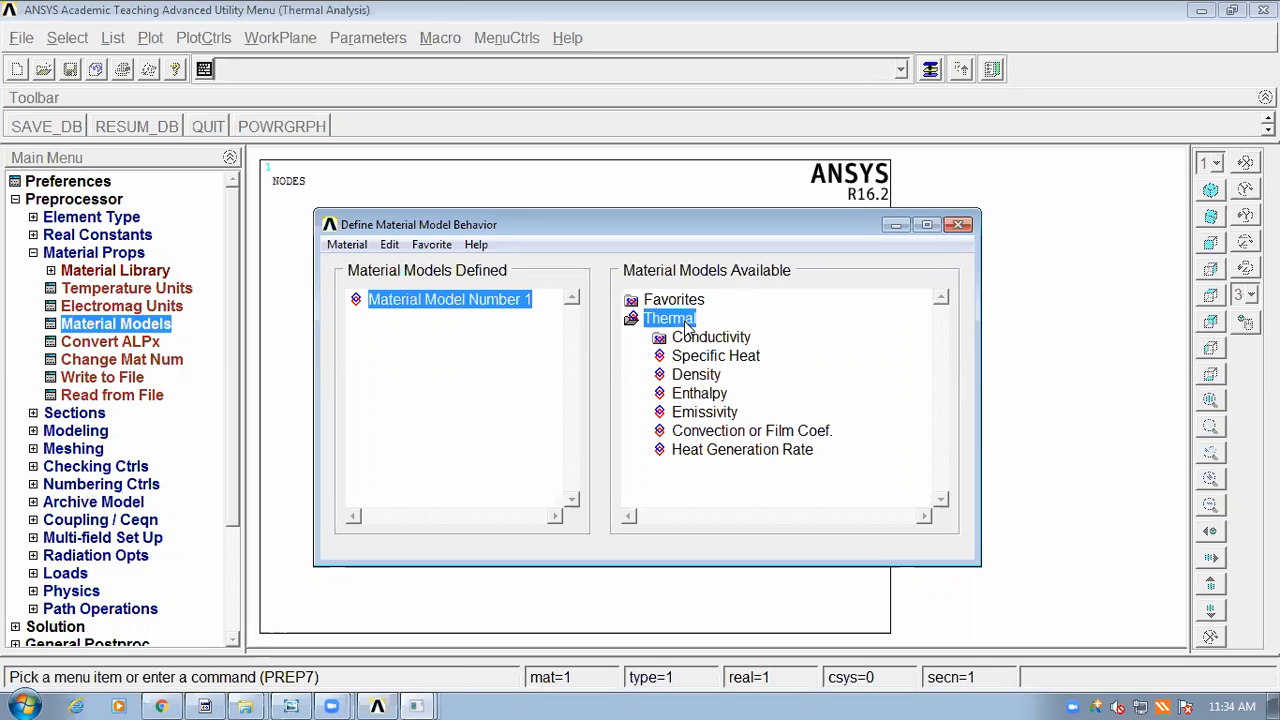
double_click(732, 436)
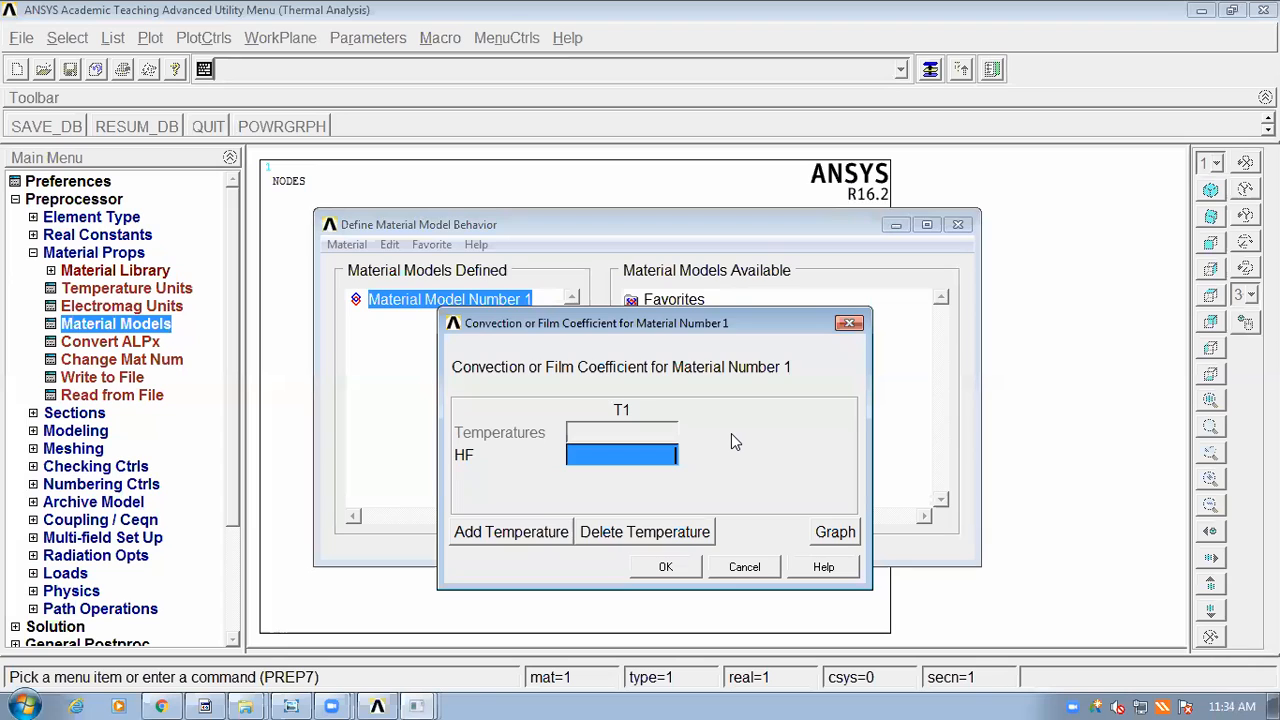
text(30)
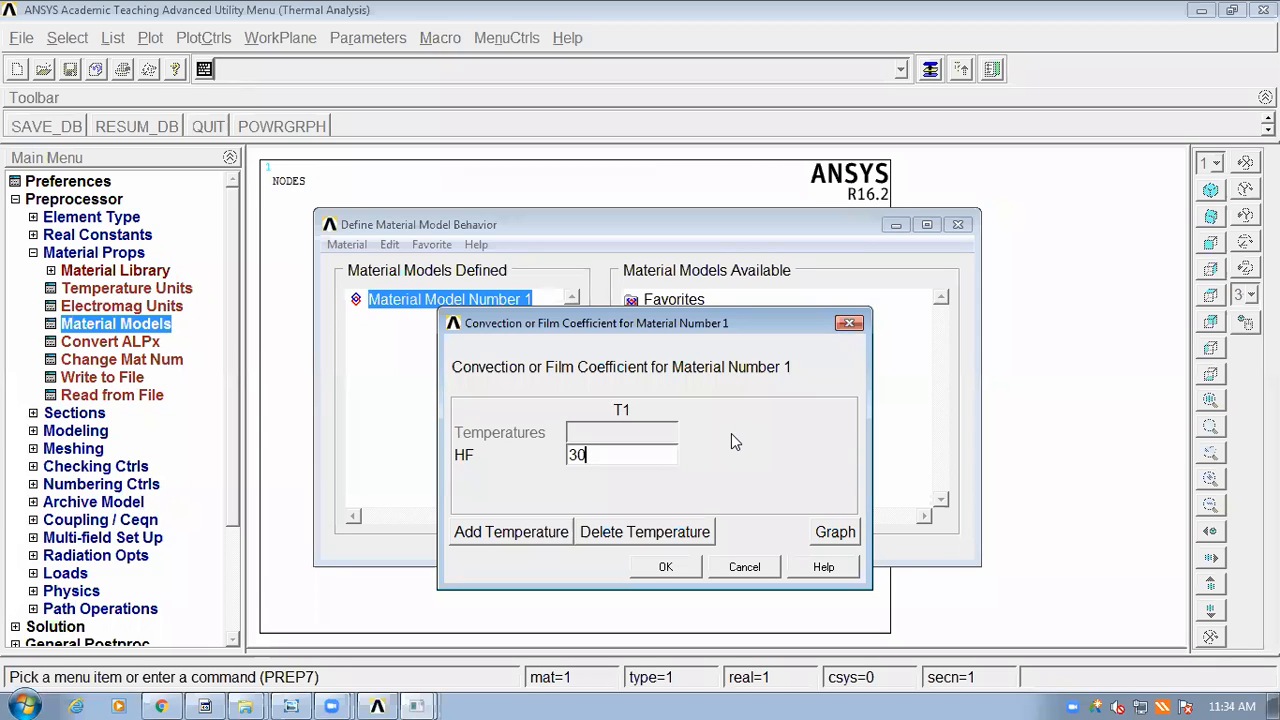
click(662, 569)
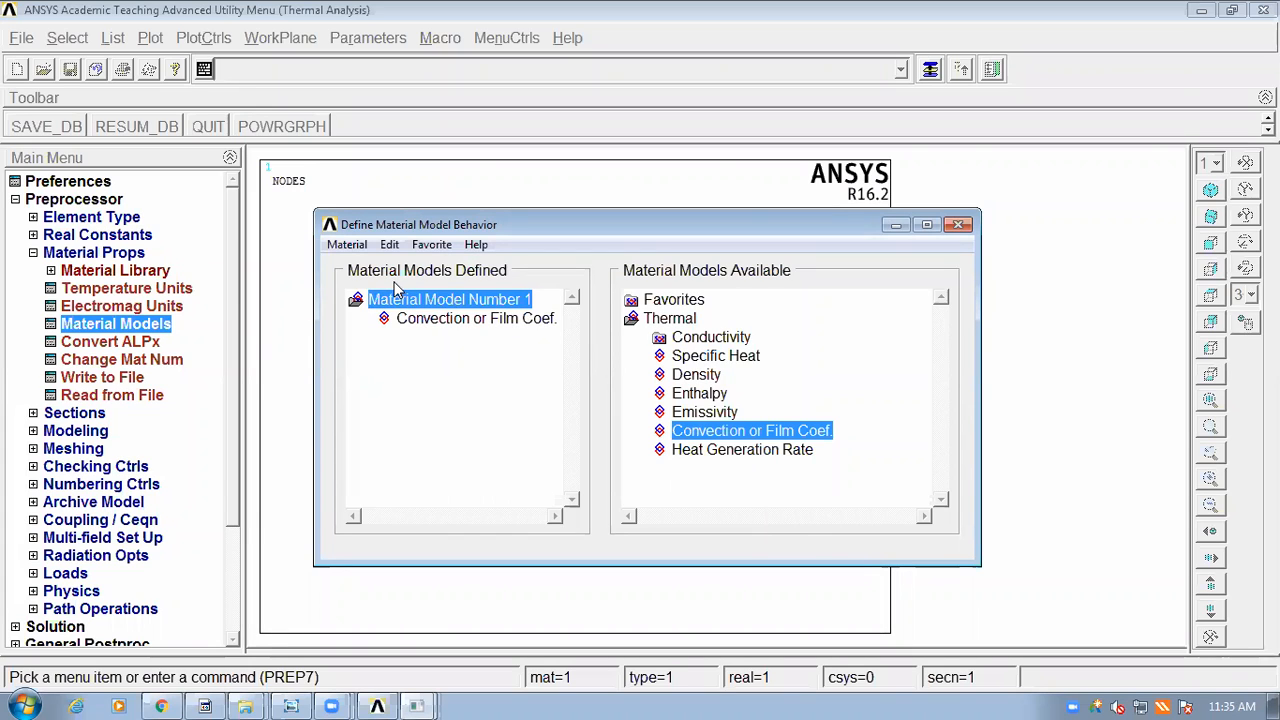
Step: Add material model 2 with an isotropic thermal conductivity KXX of 25
click(342, 246)
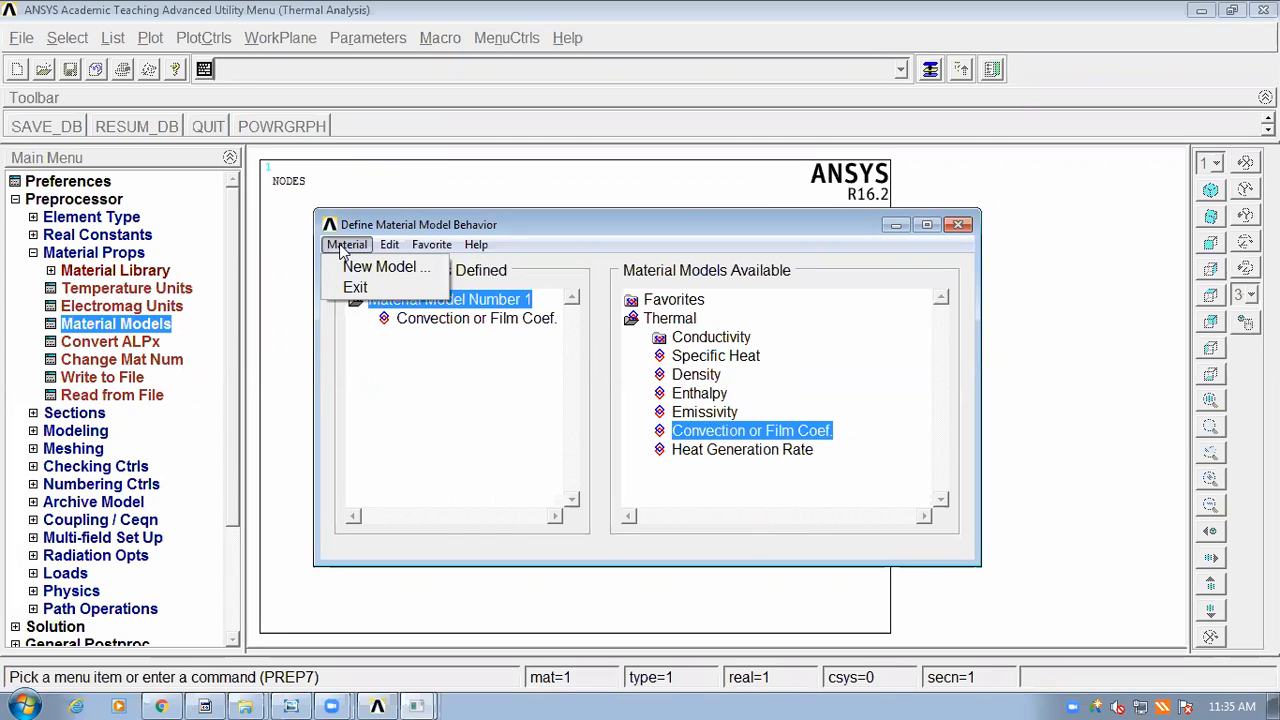
click(380, 267)
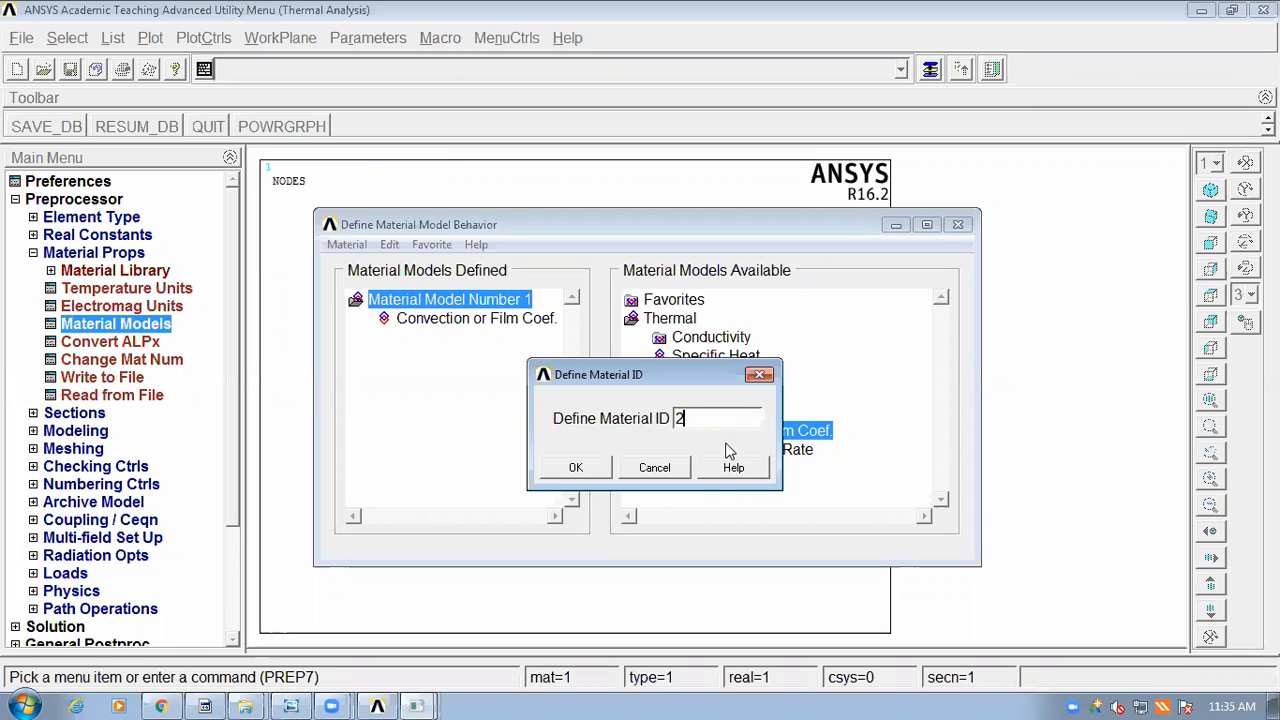
click(575, 469)
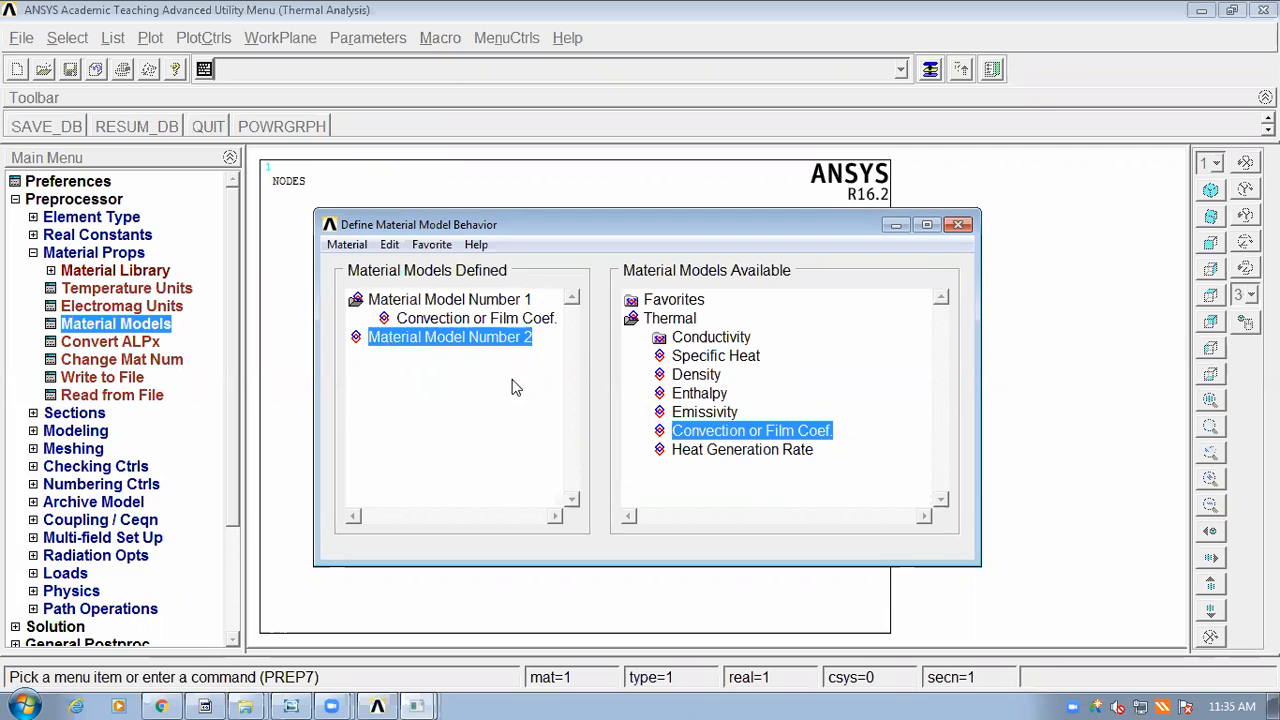
double_click(692, 340)
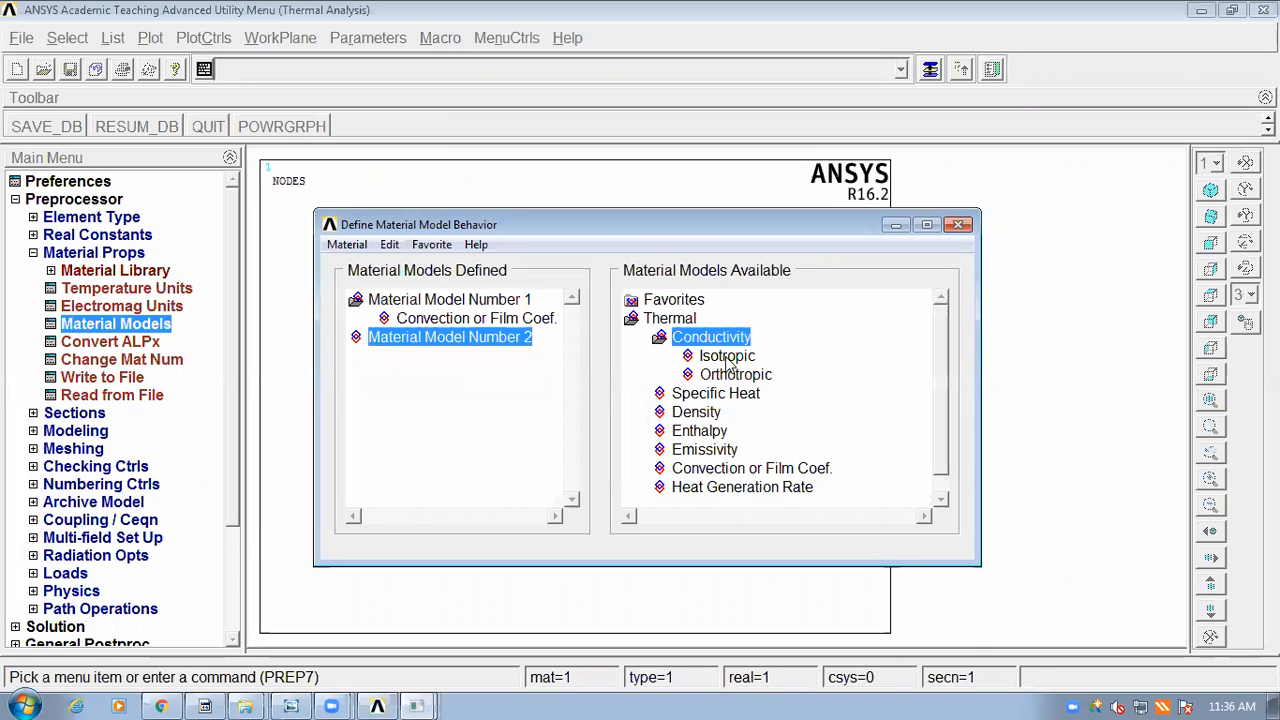
double_click(727, 358)
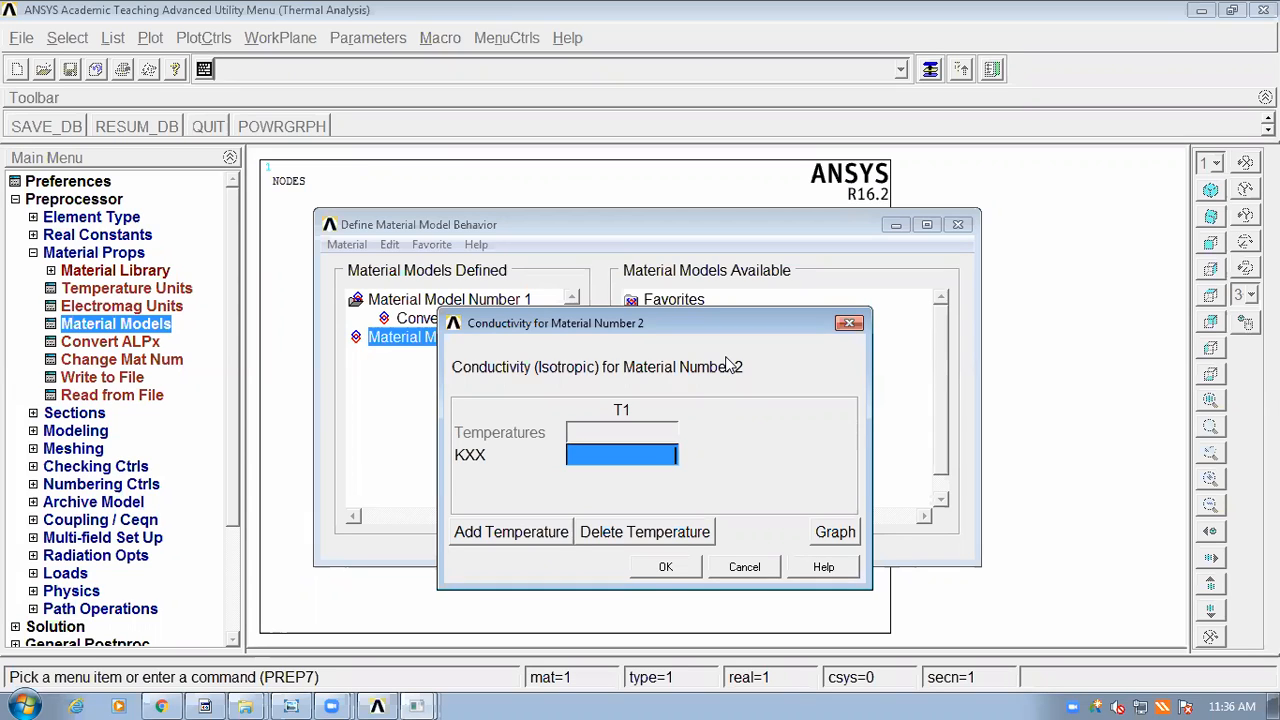
text(25)
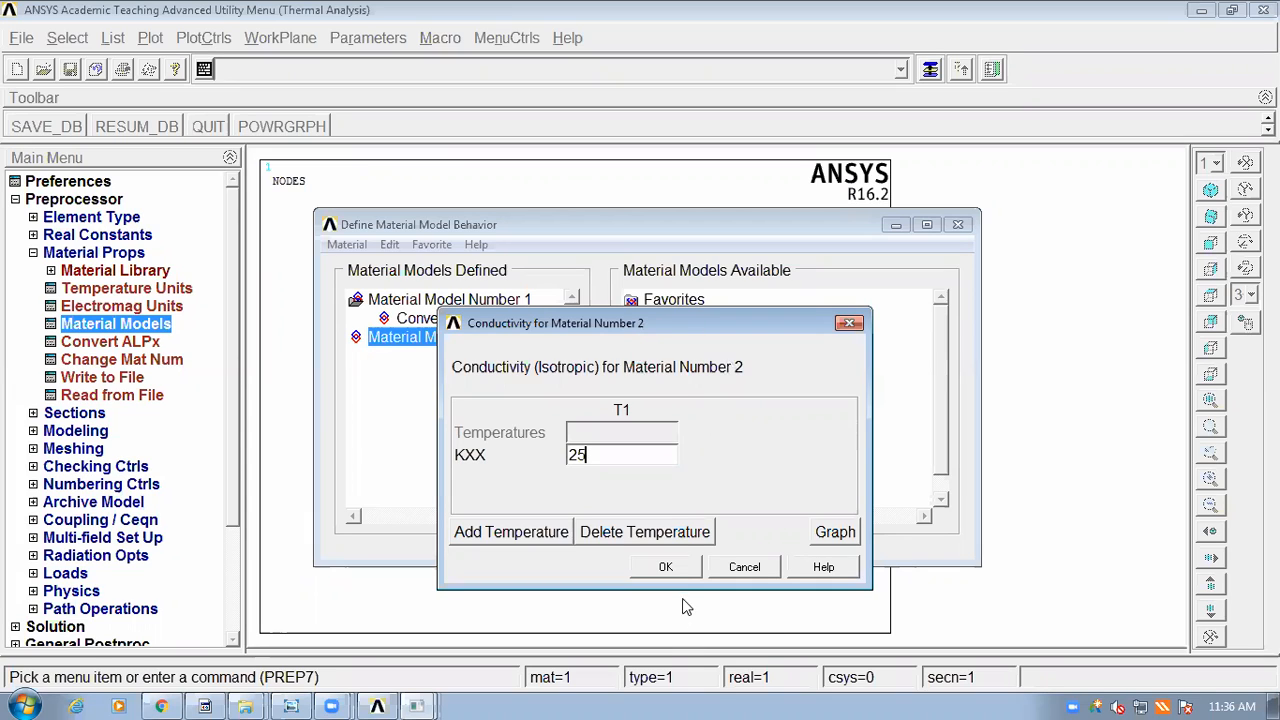
click(666, 567)
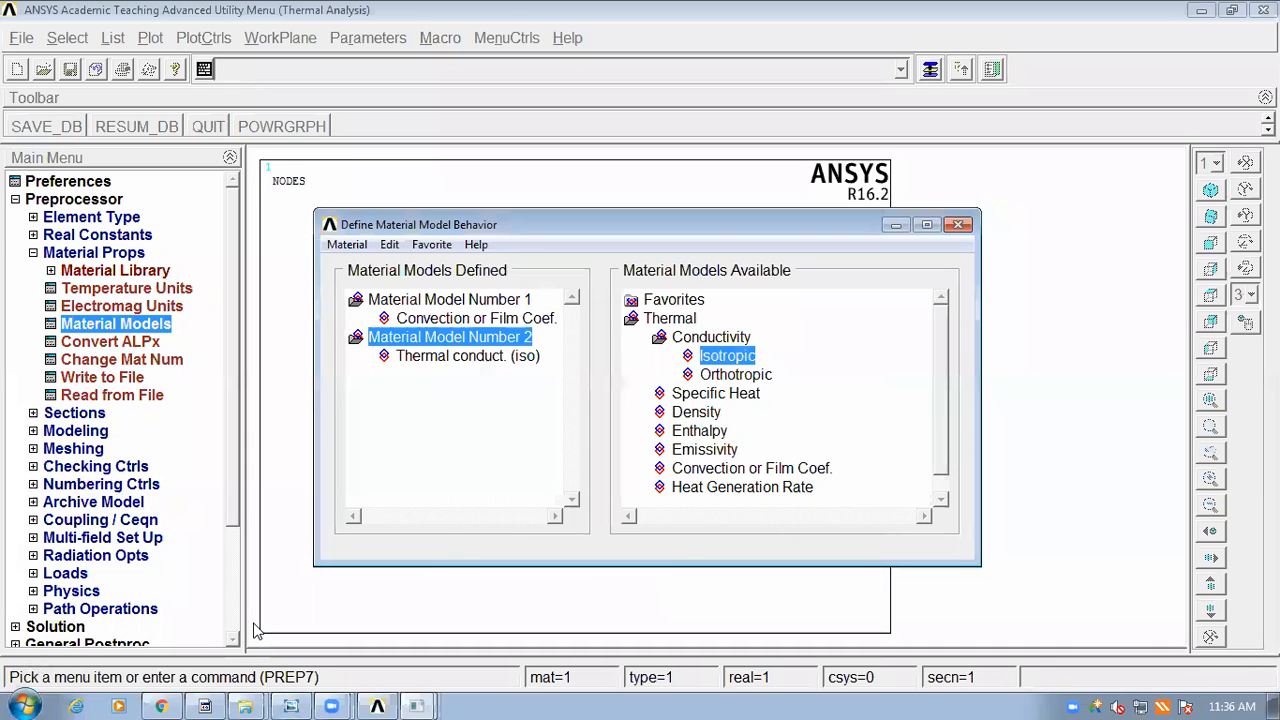
Step: Add material model 3 with an isotropic thermal conductivity KXX of 30
click(345, 246)
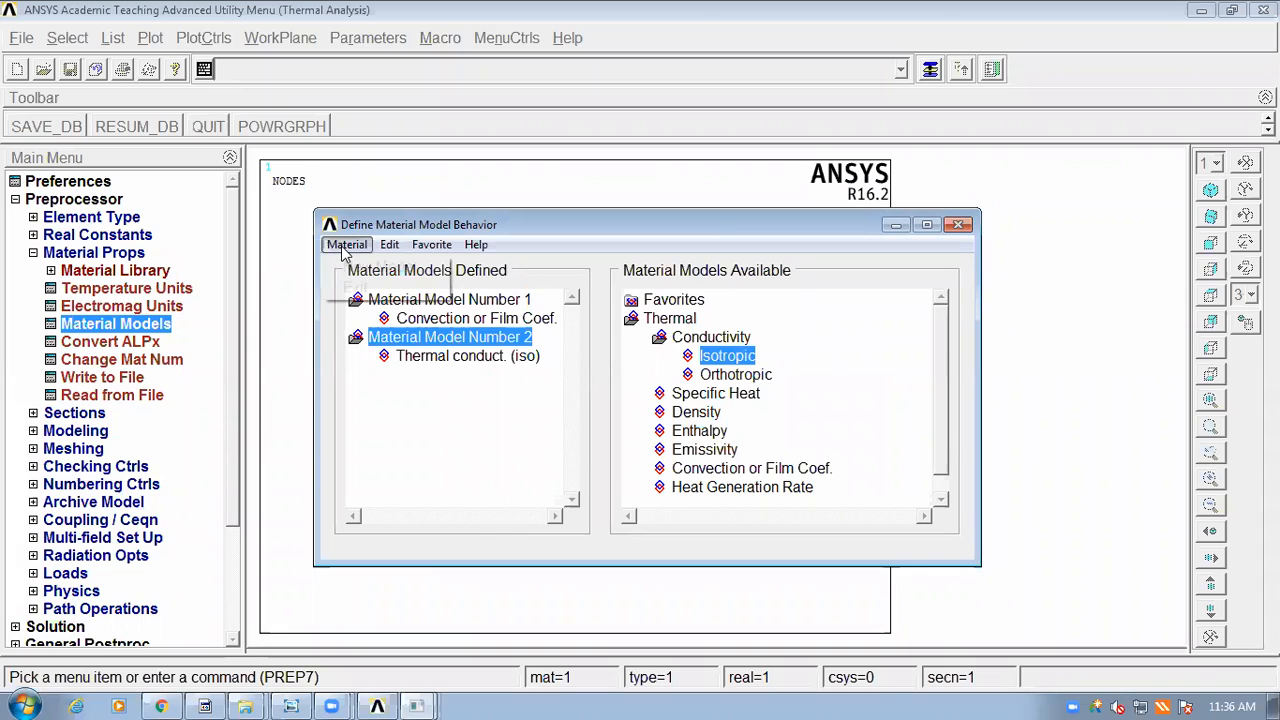
click(370, 268)
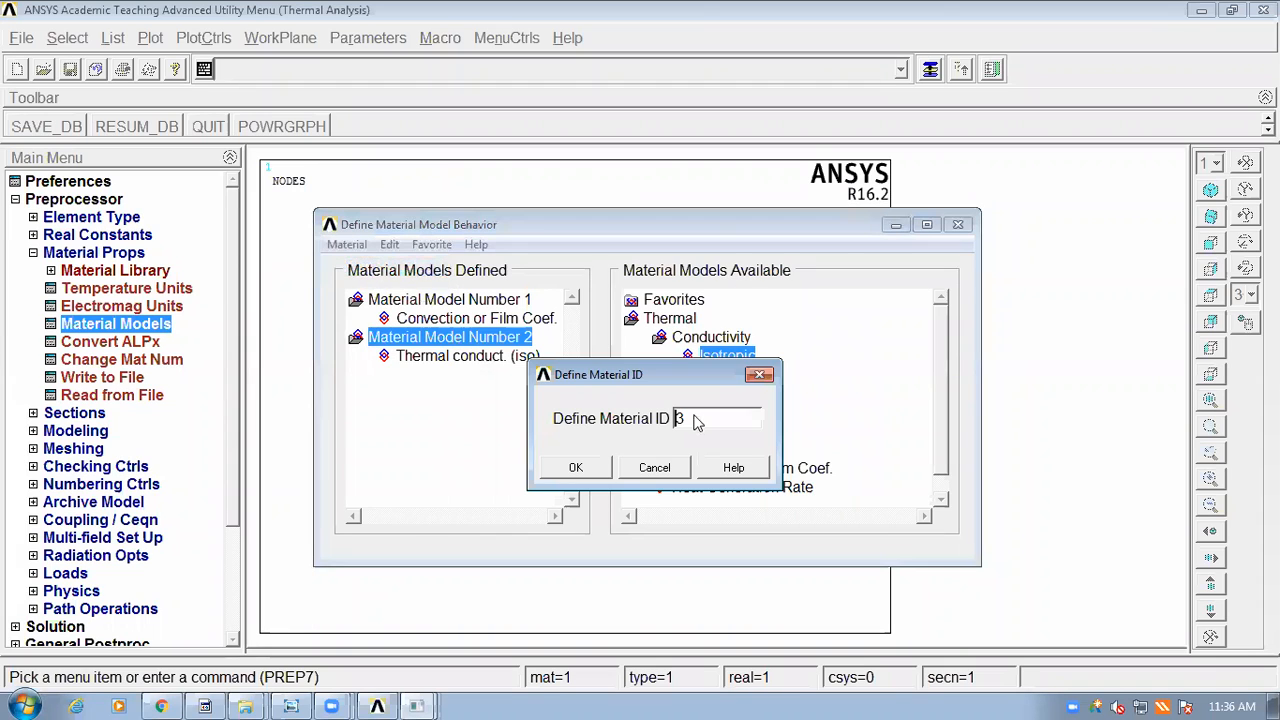
click(694, 415)
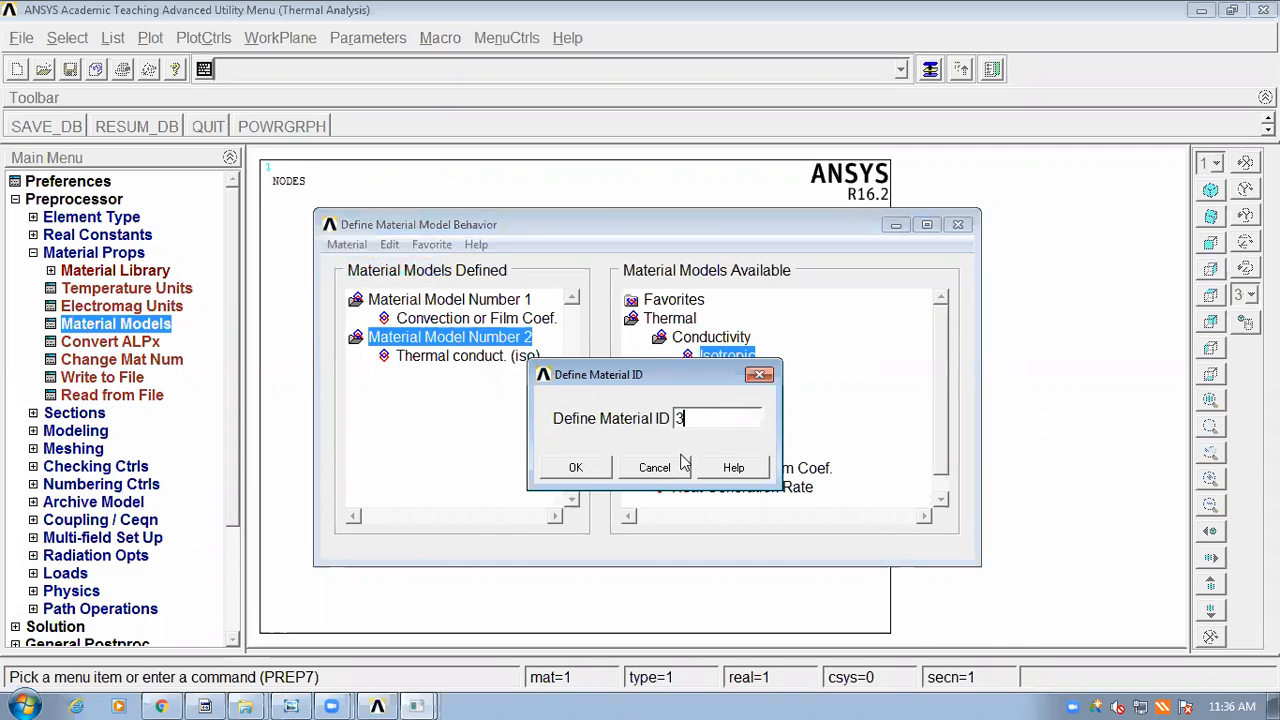
click(576, 470)
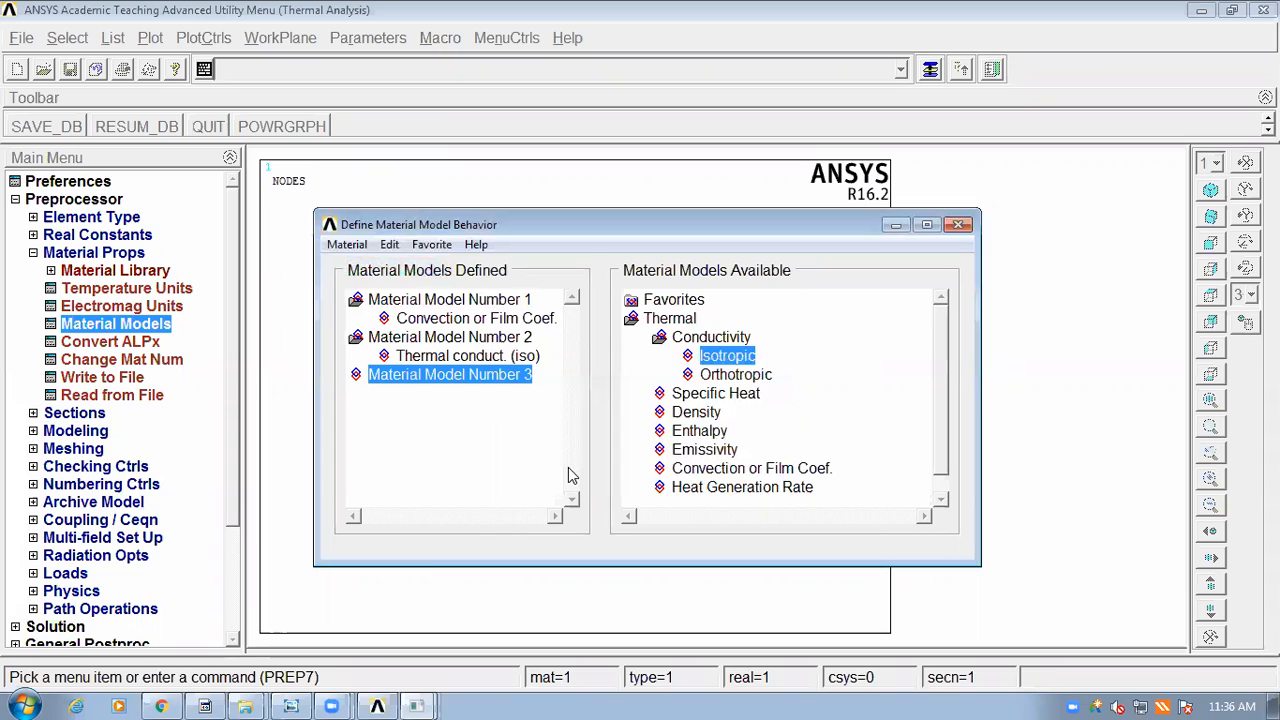
double_click(716, 358)
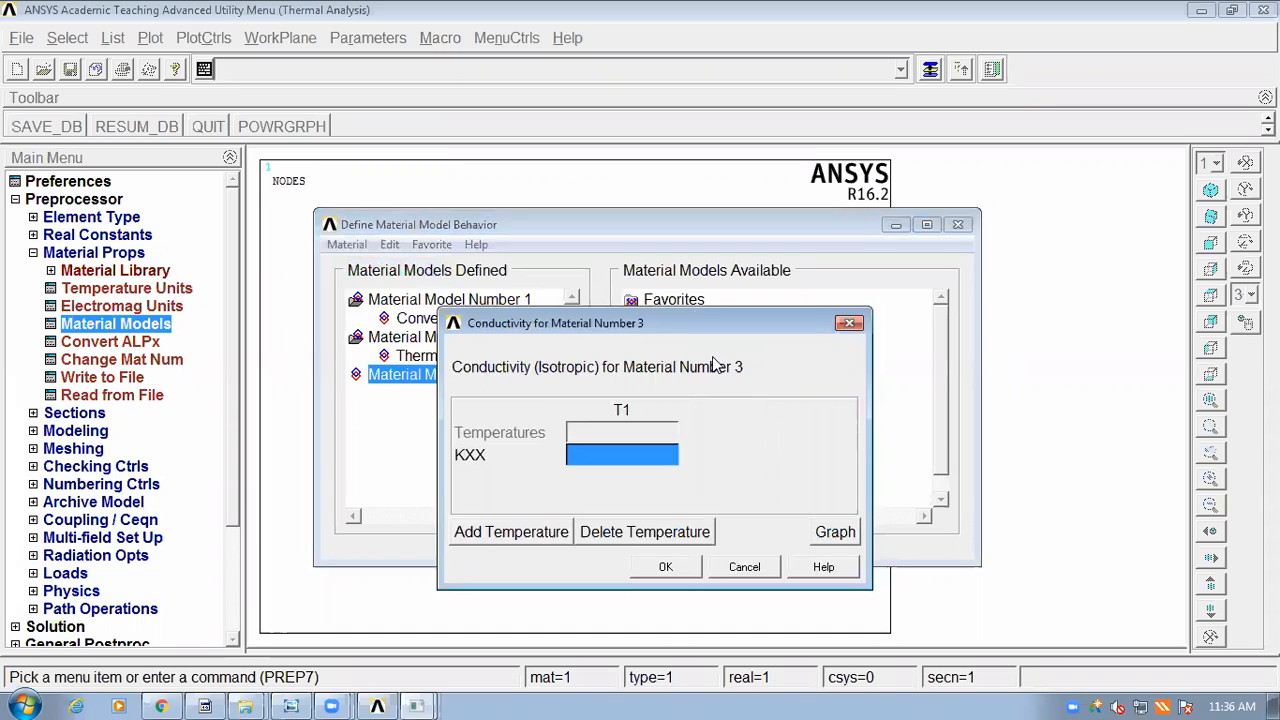
text(30)
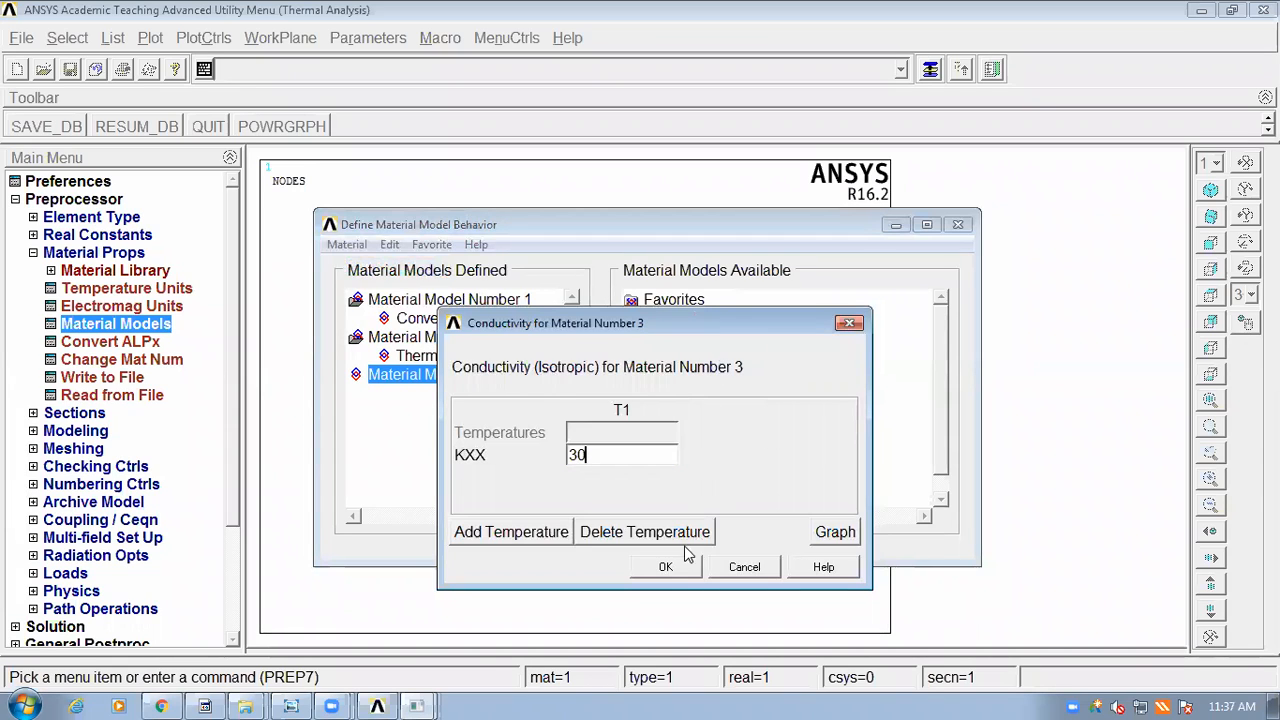
click(663, 568)
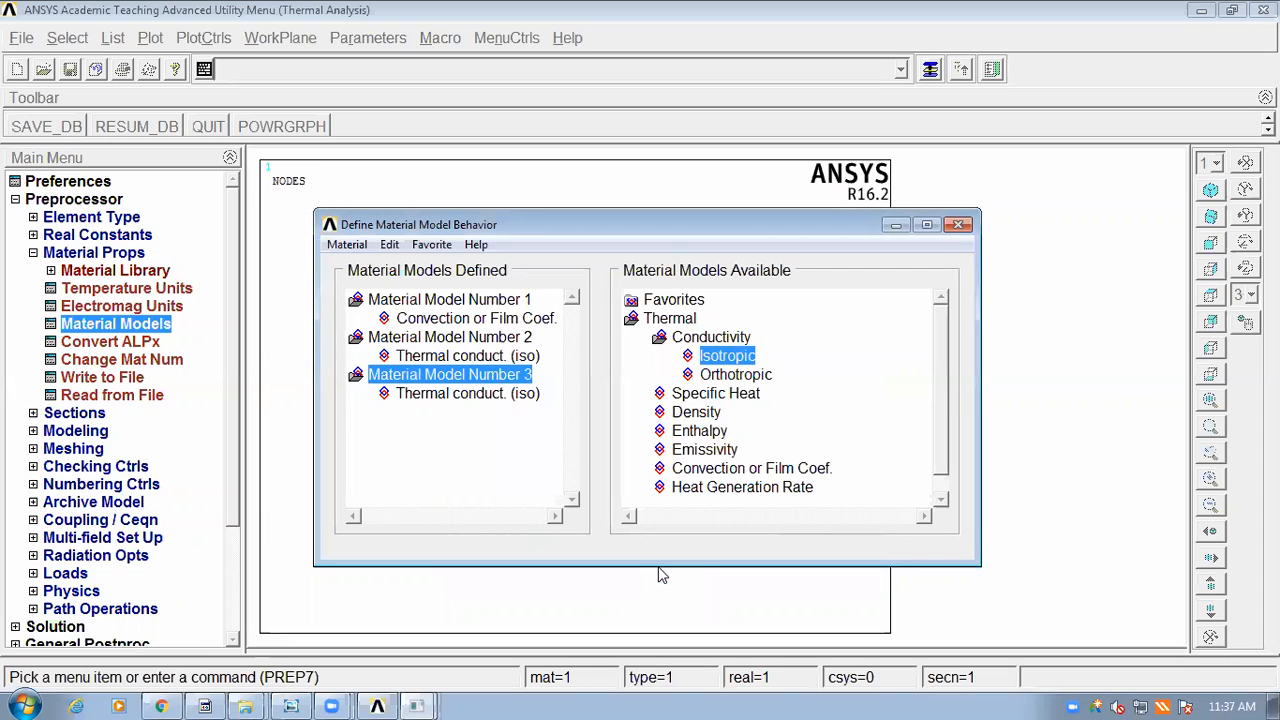
Step: Add material model 4 with an isotropic thermal conductivity KXX of 70
click(346, 244)
click(370, 263)
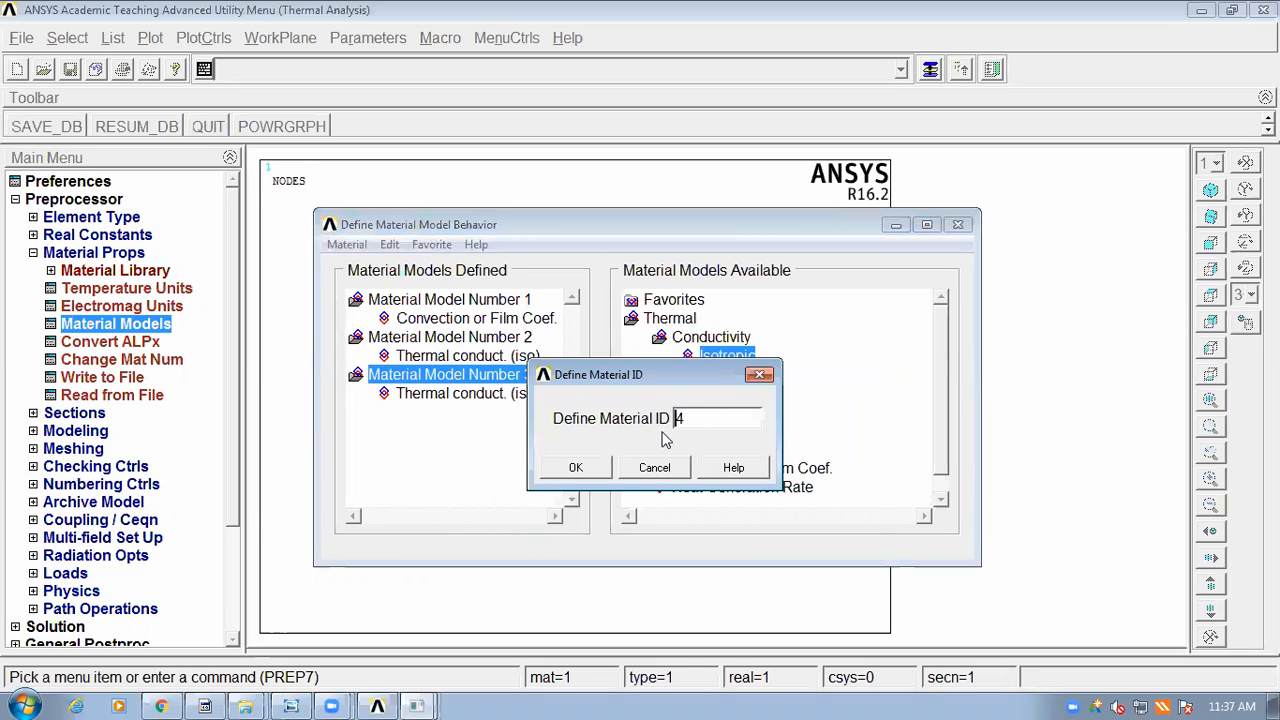
click(575, 467)
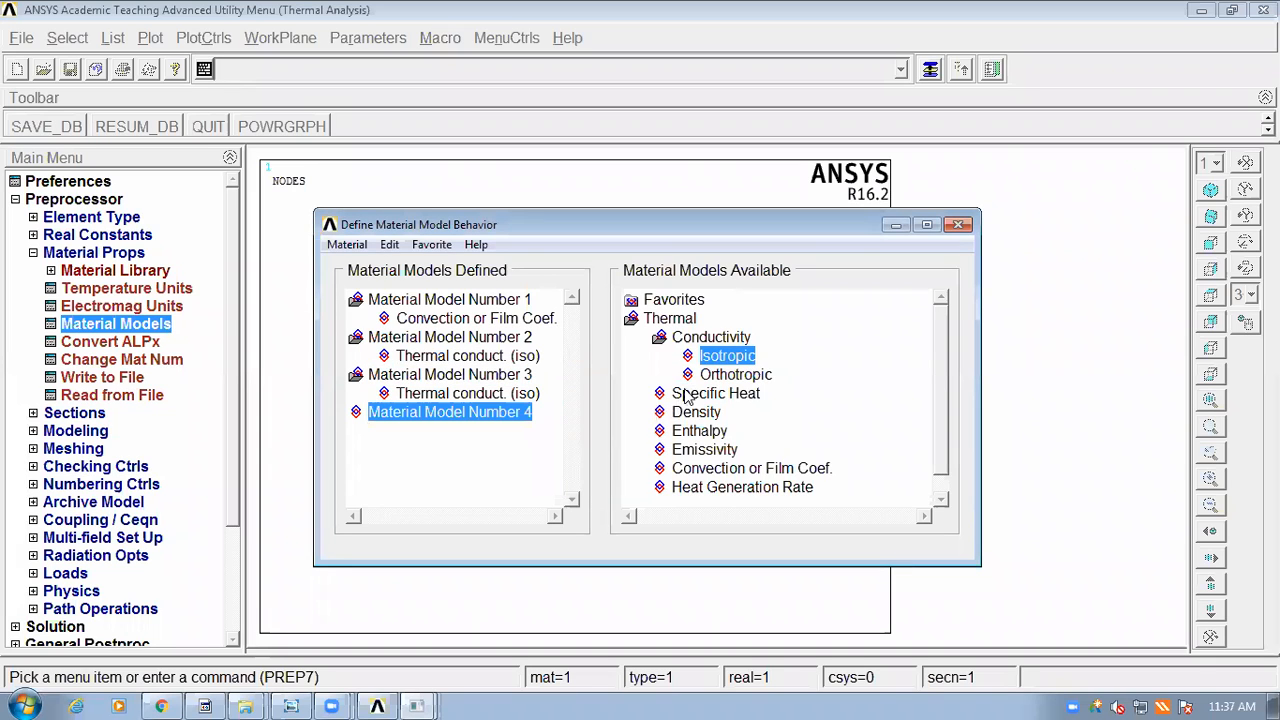
double_click(728, 362)
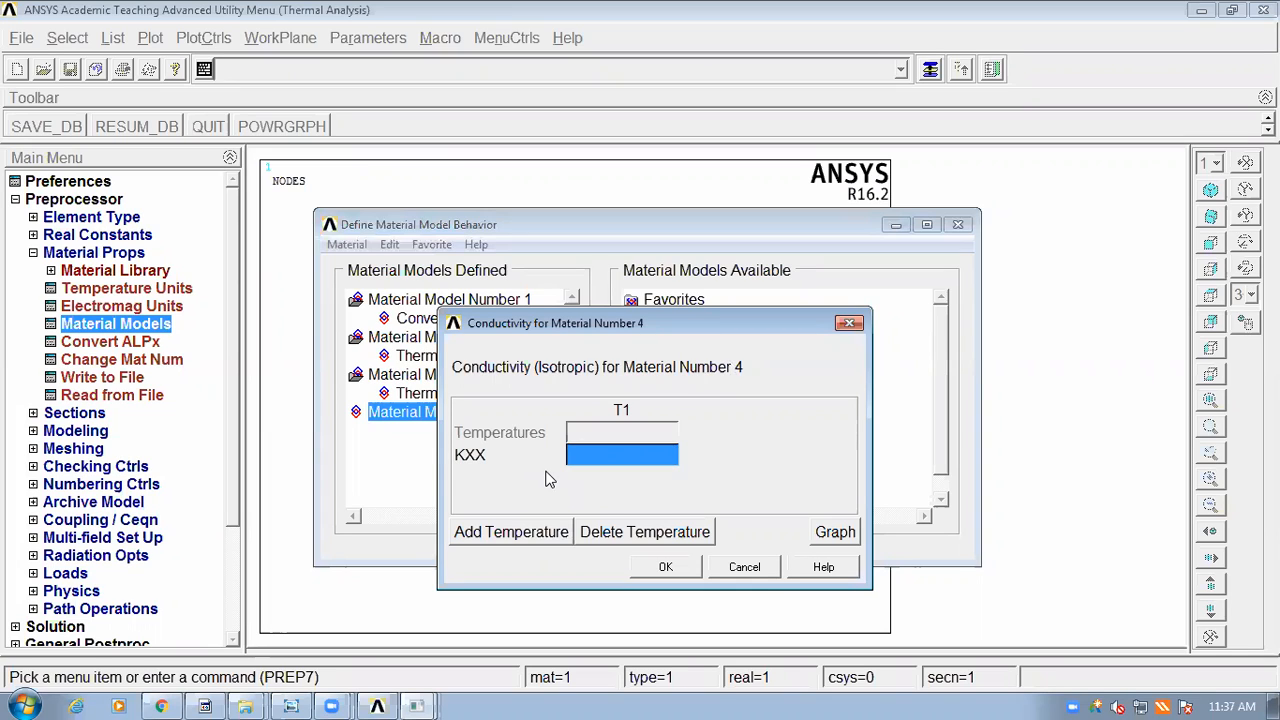
text(70)
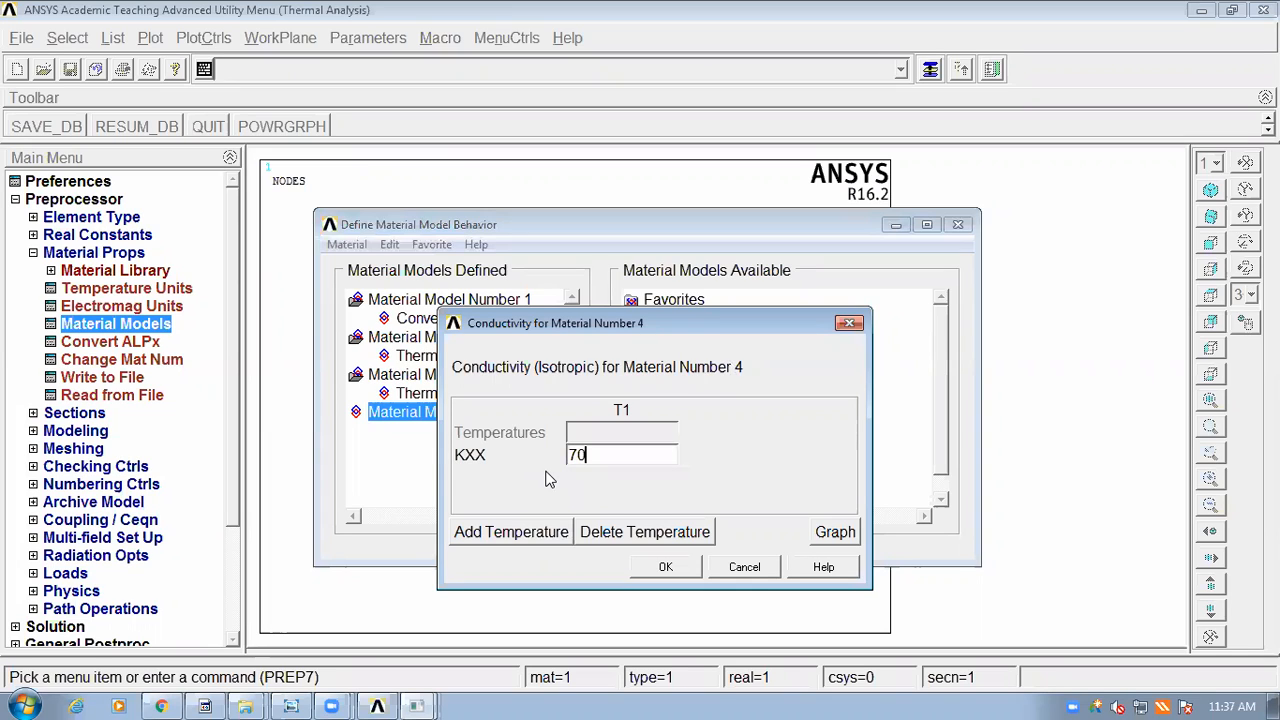
click(666, 568)
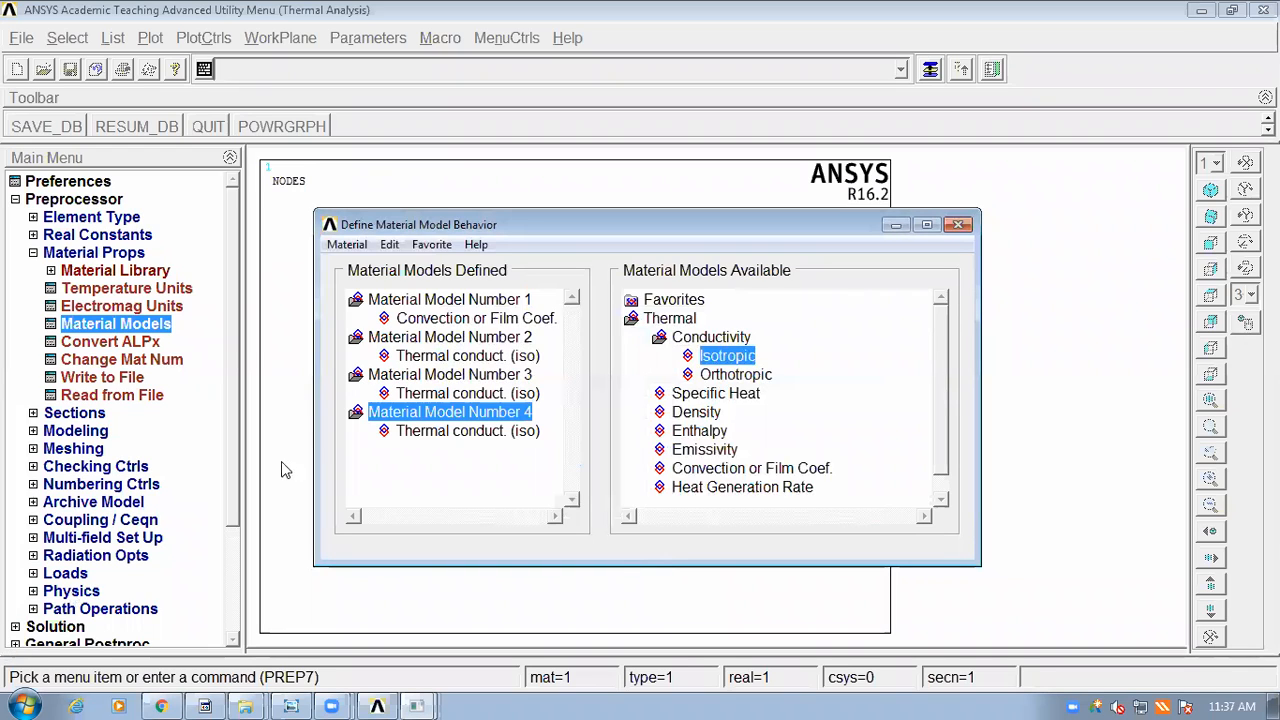
Step: Review the film coefficient of material model 1 and the conductivities of models 2 to 4, and consult the problem sketch
double_click(455, 320)
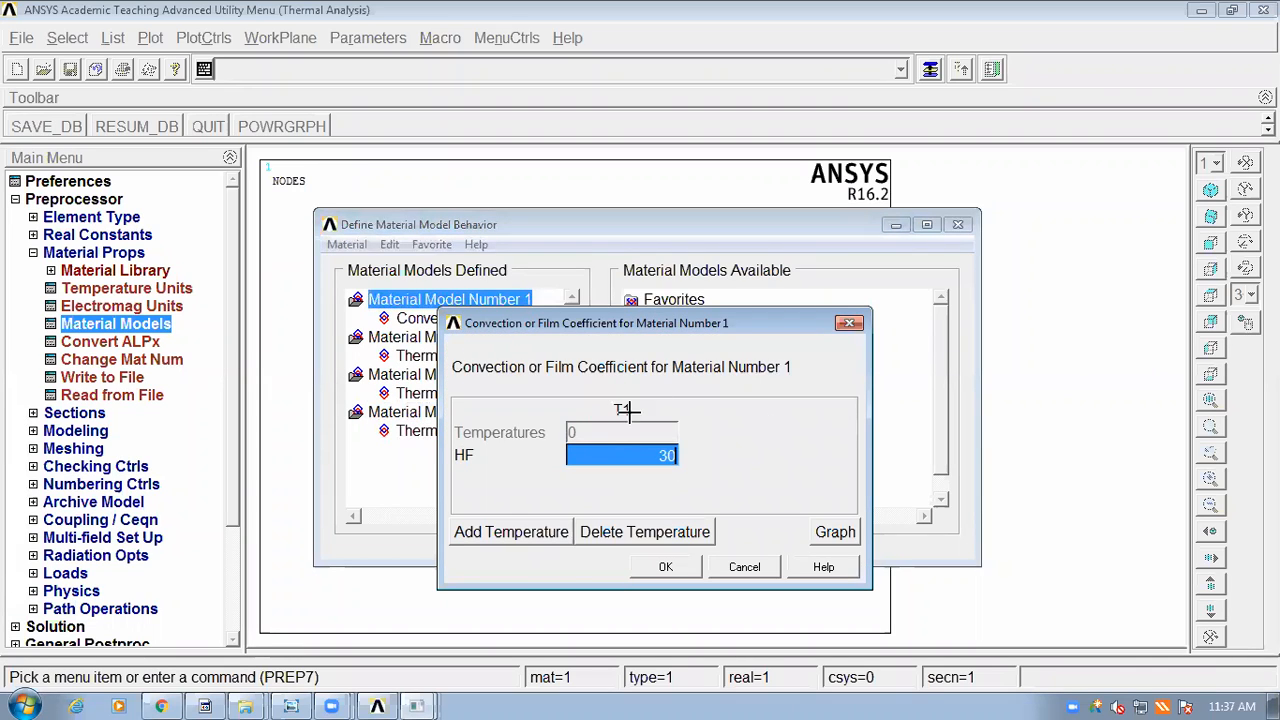
click(758, 572)
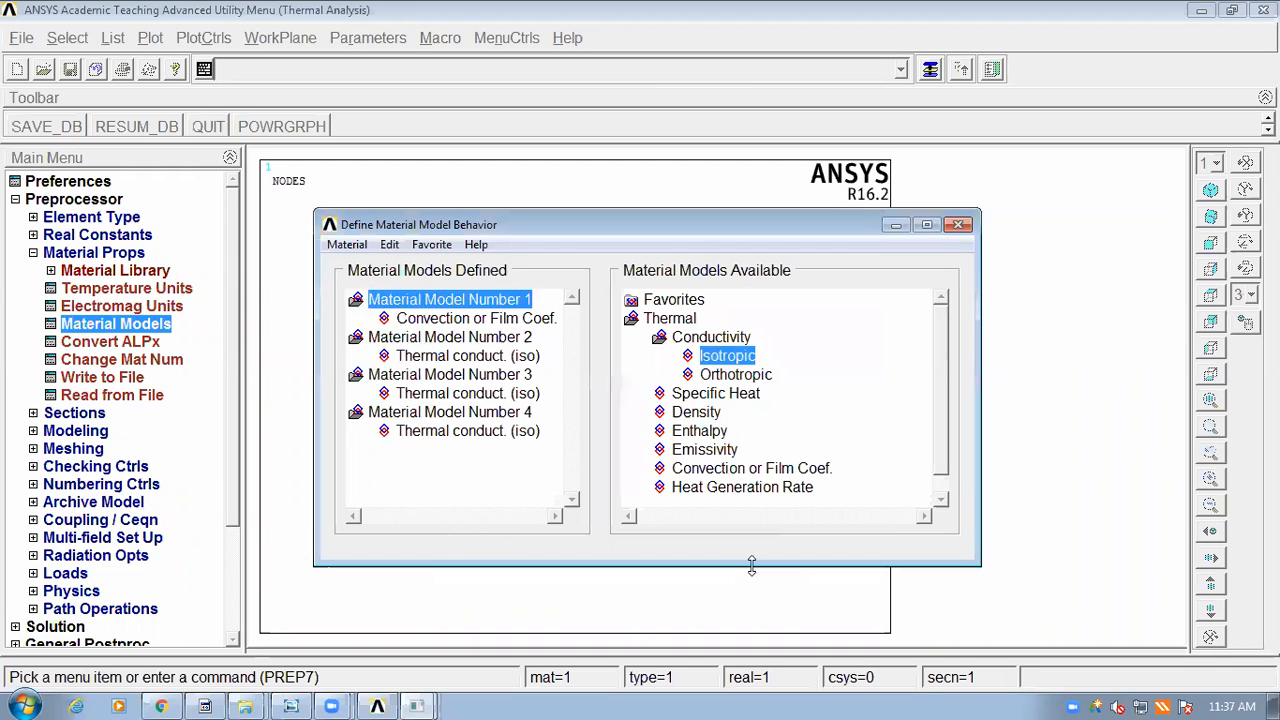
double_click(512, 352)
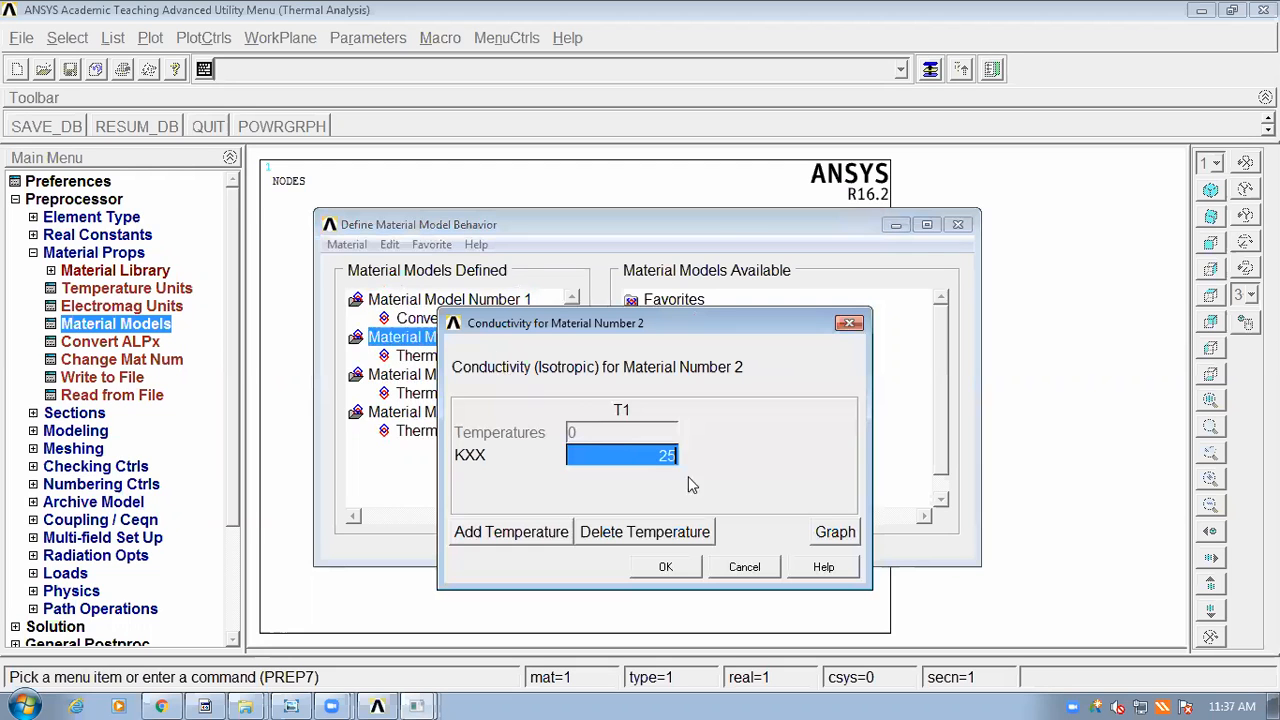
click(749, 569)
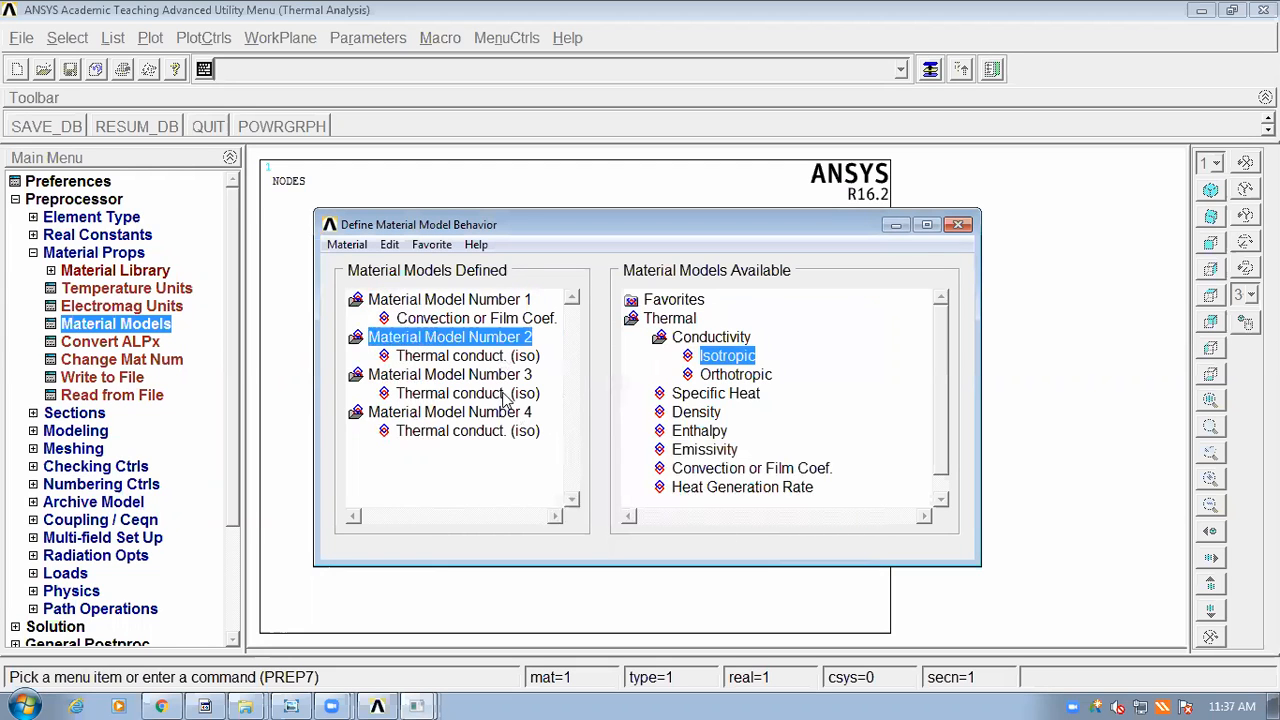
double_click(505, 398)
drag(612, 452, 670, 457)
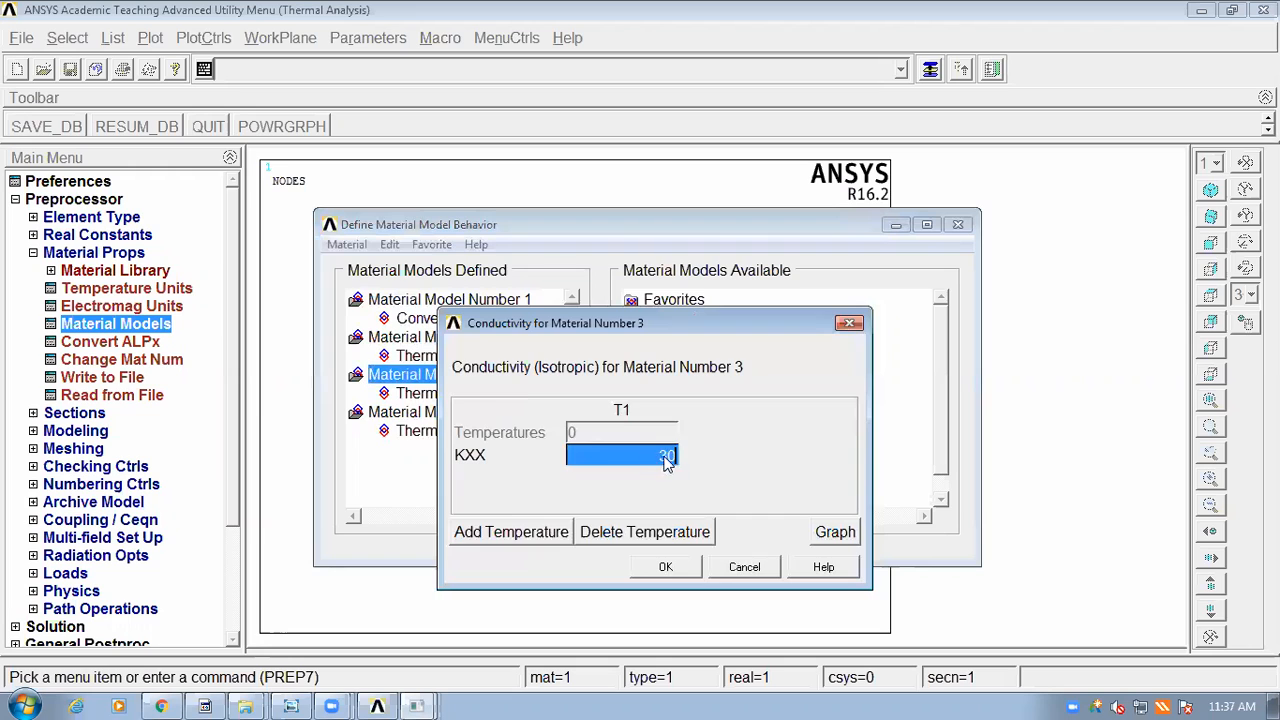
click(744, 567)
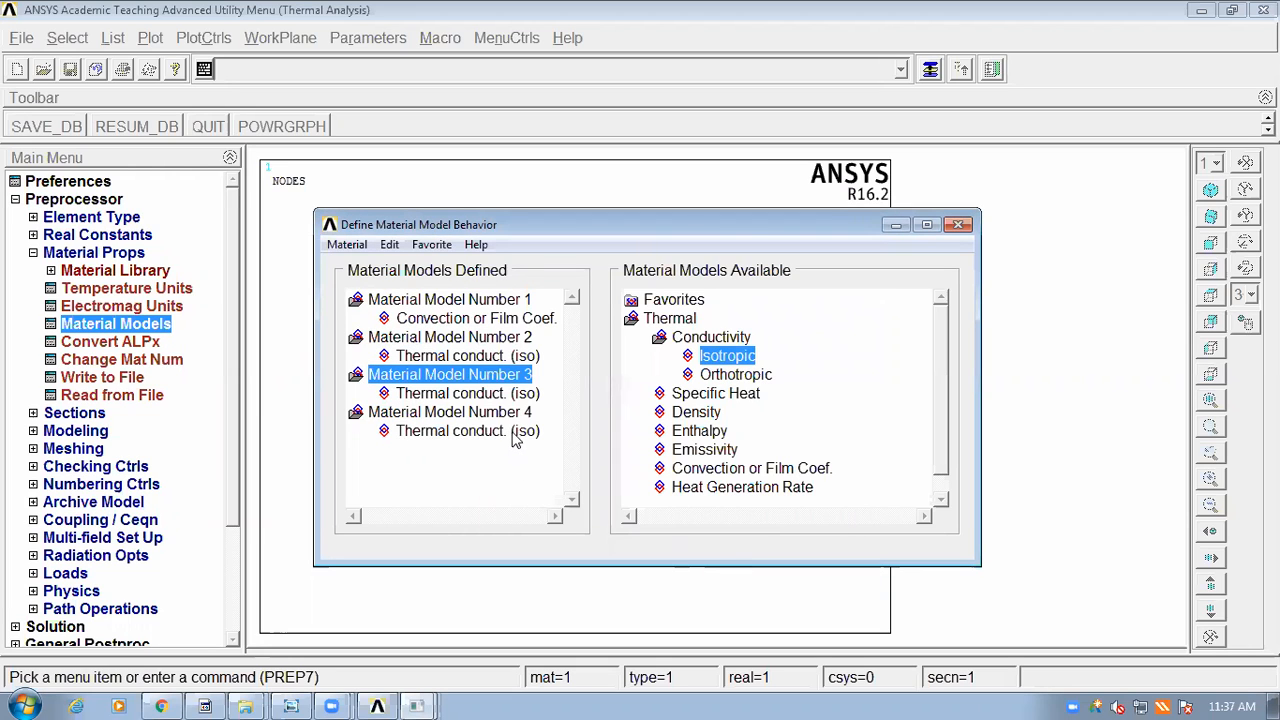
double_click(513, 436)
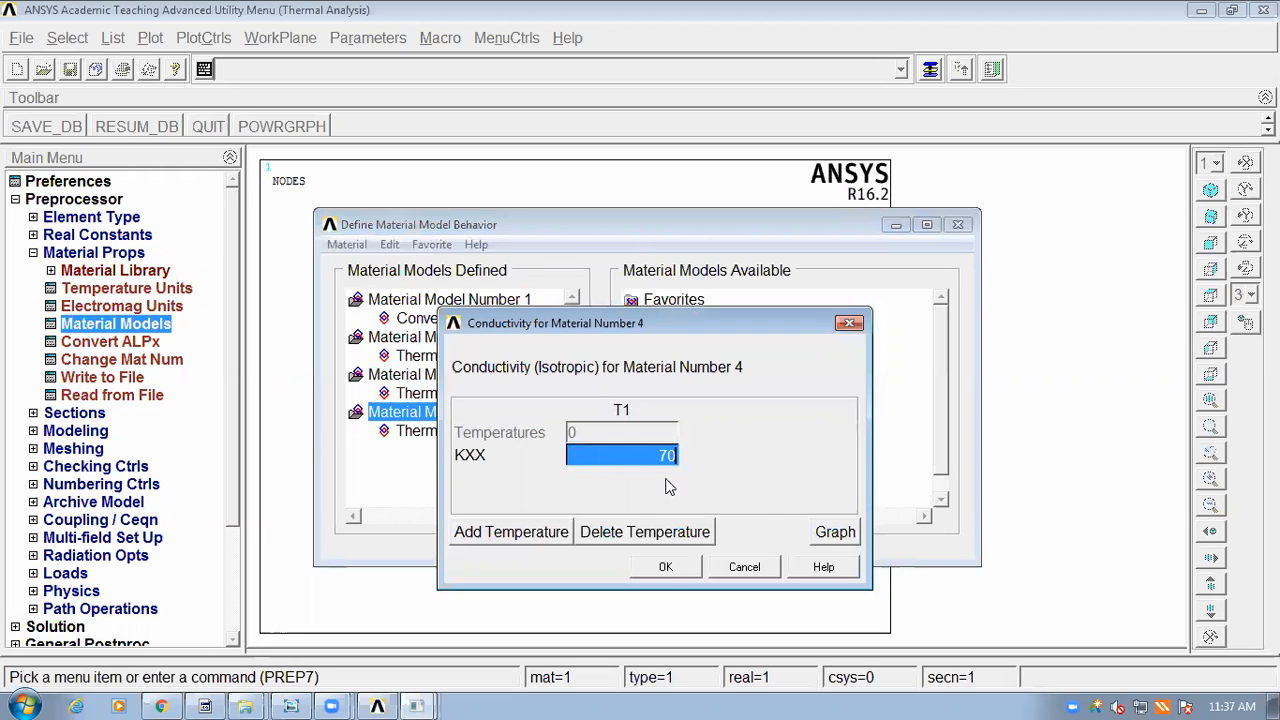
click(738, 567)
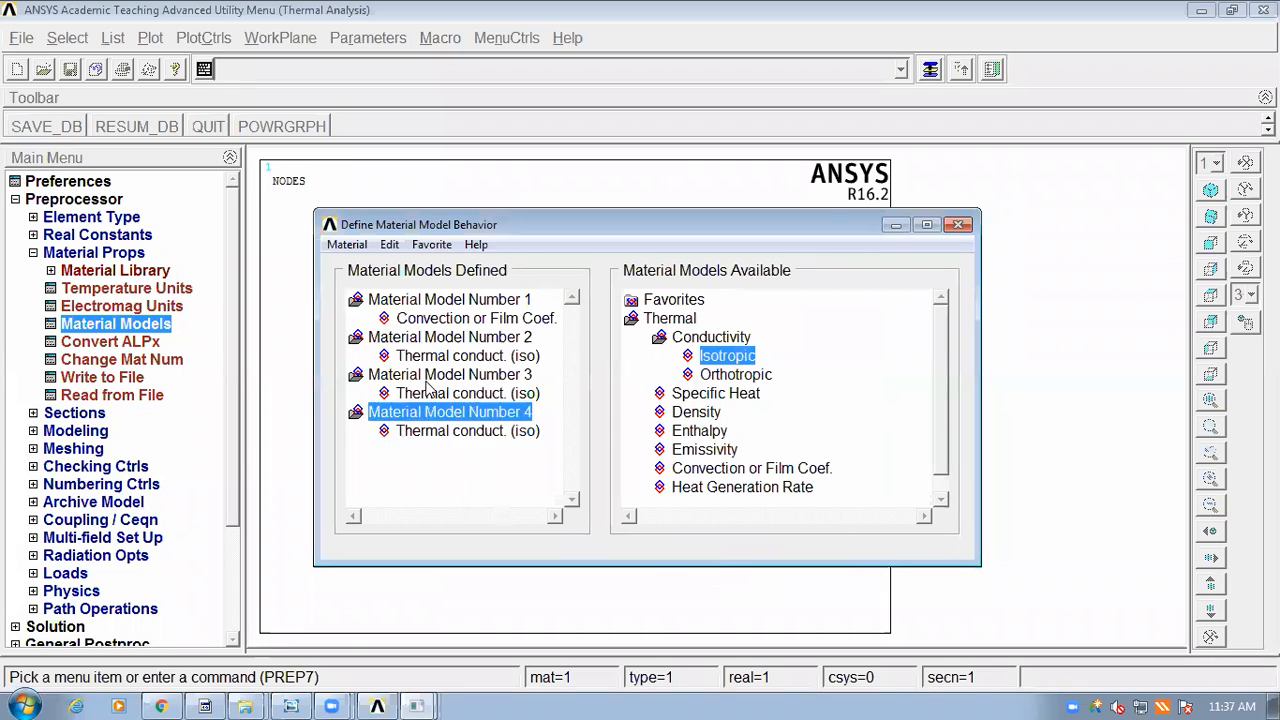
click(960, 228)
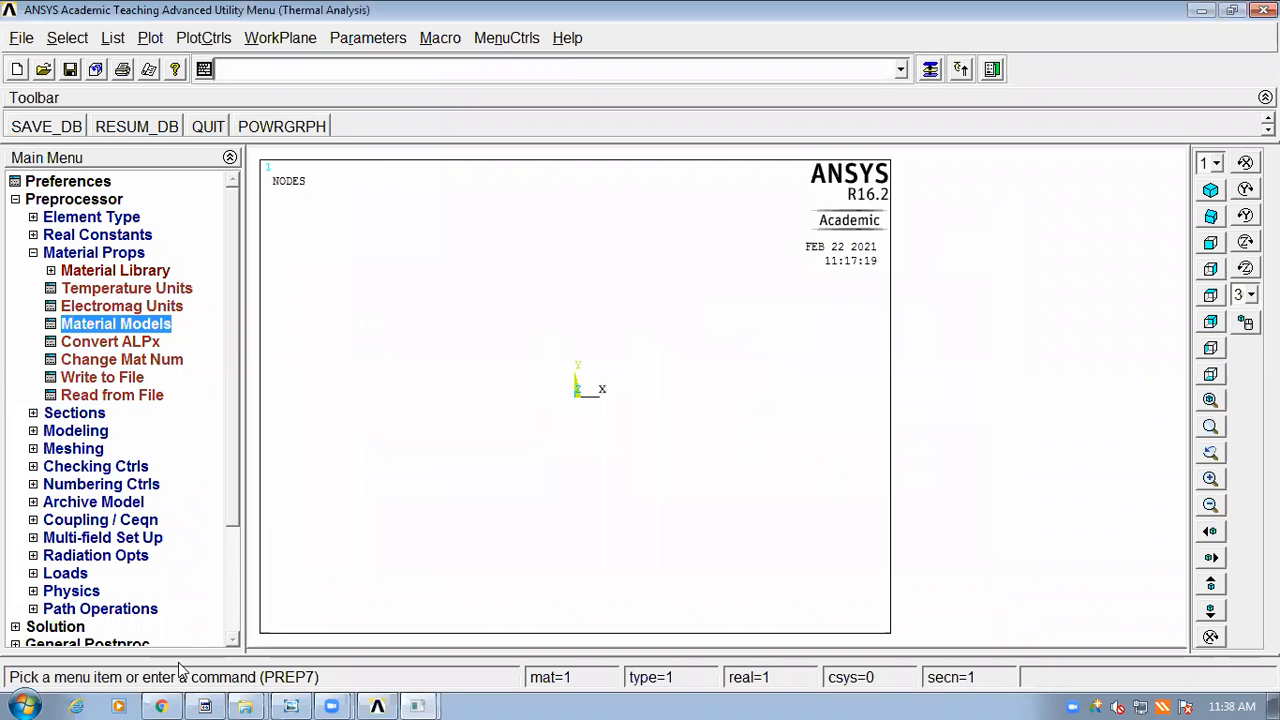
click(290, 705)
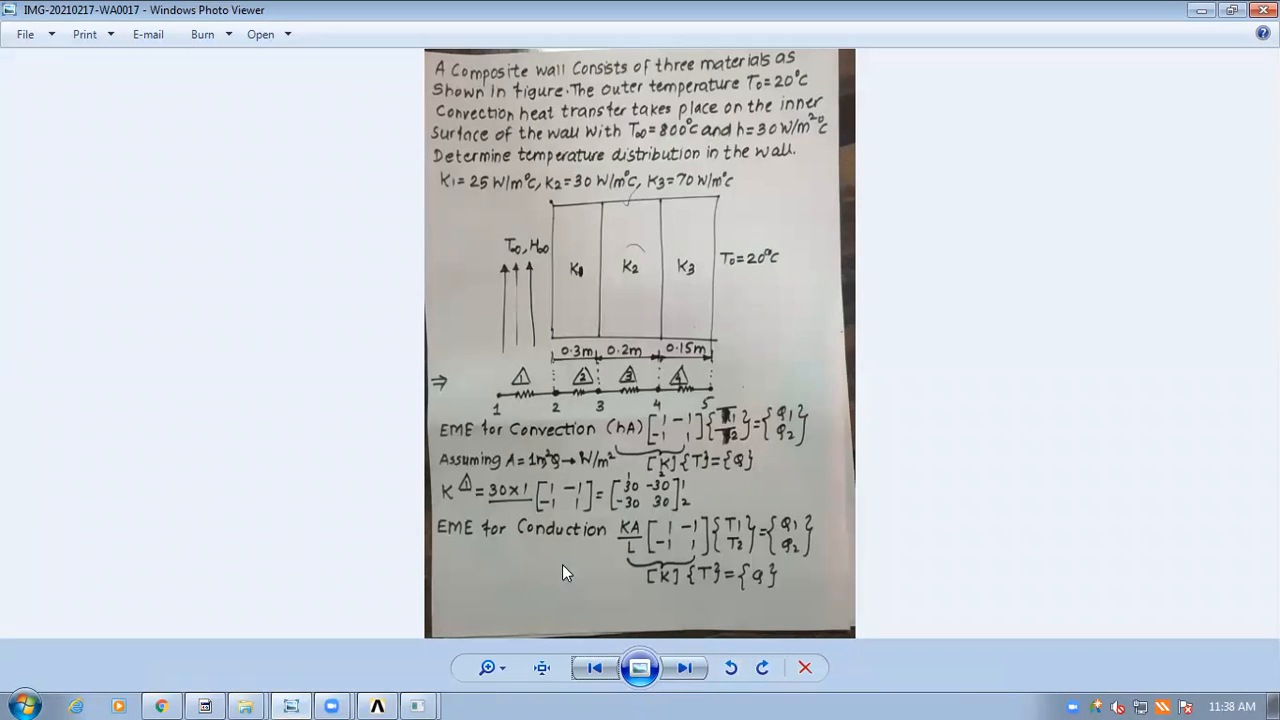
click(296, 704)
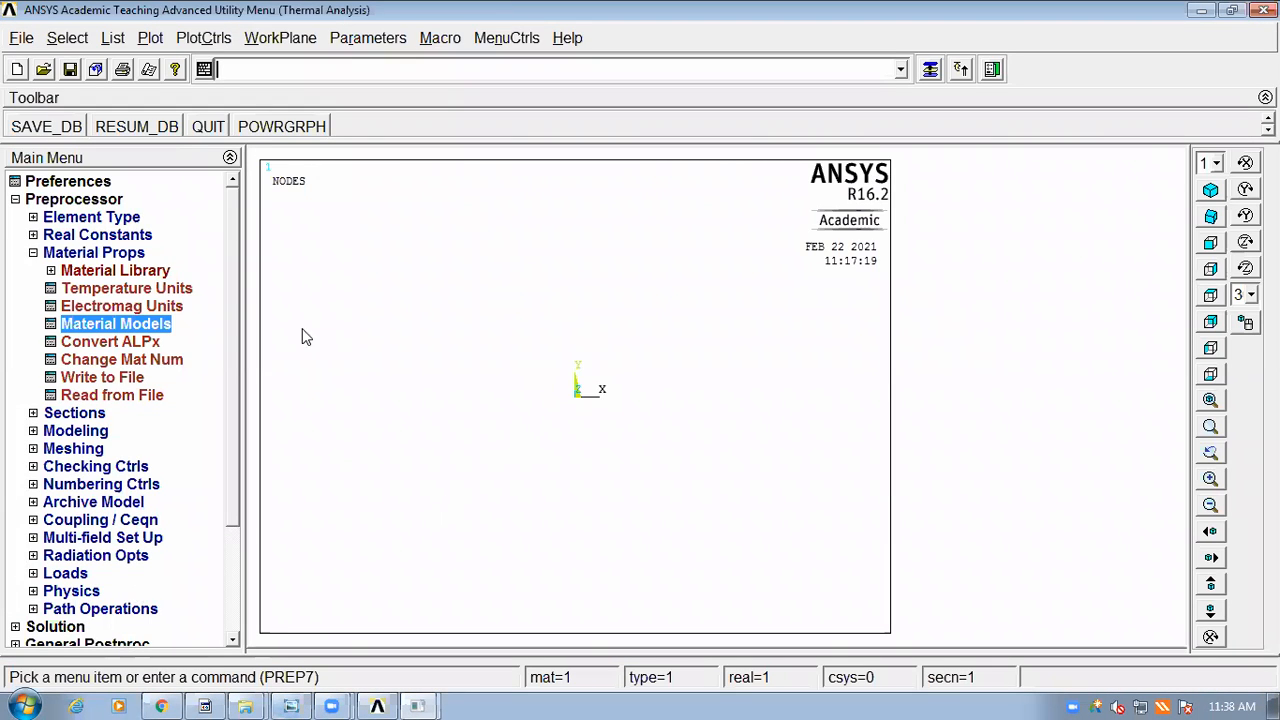
click(35, 252)
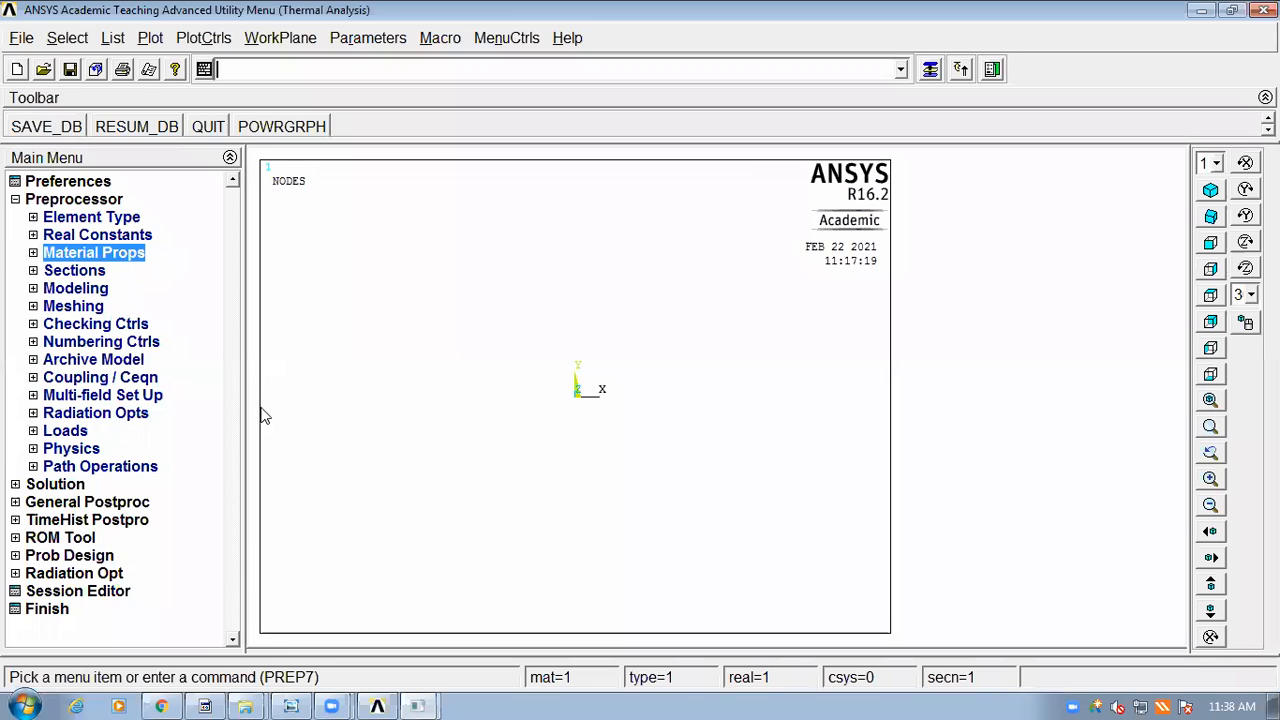
click(33, 288)
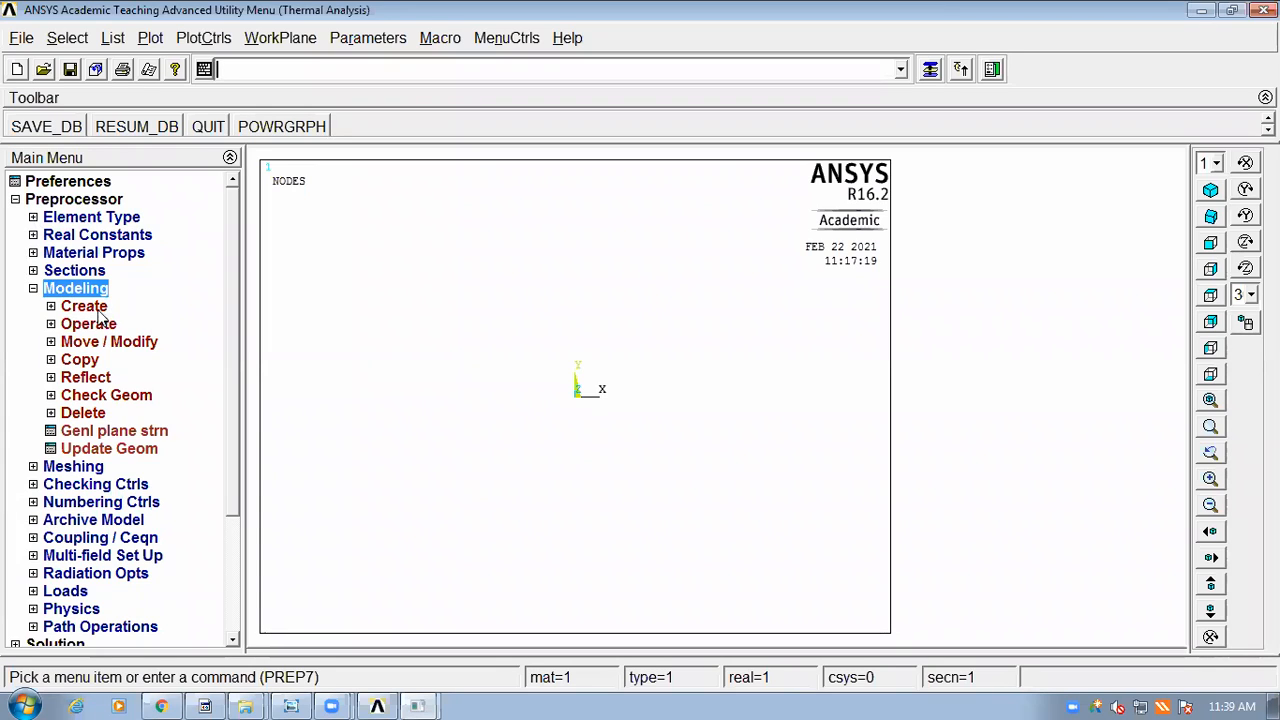
click(97, 309)
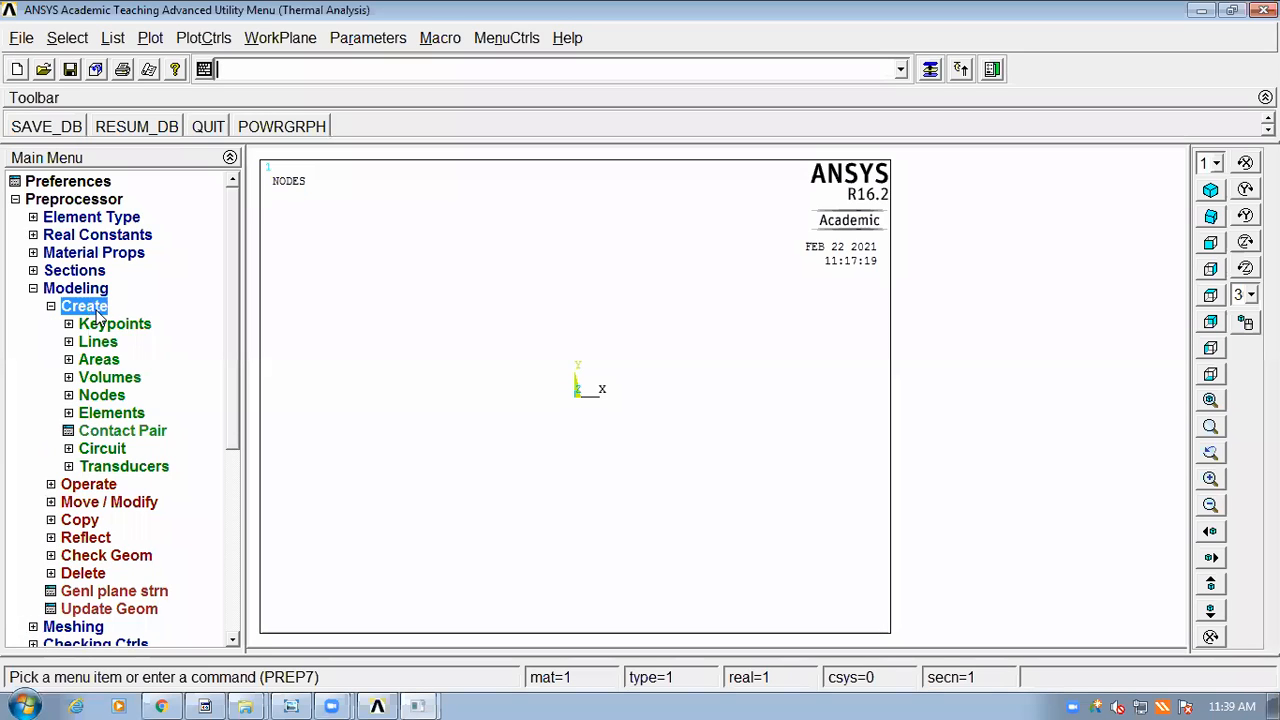
click(103, 397)
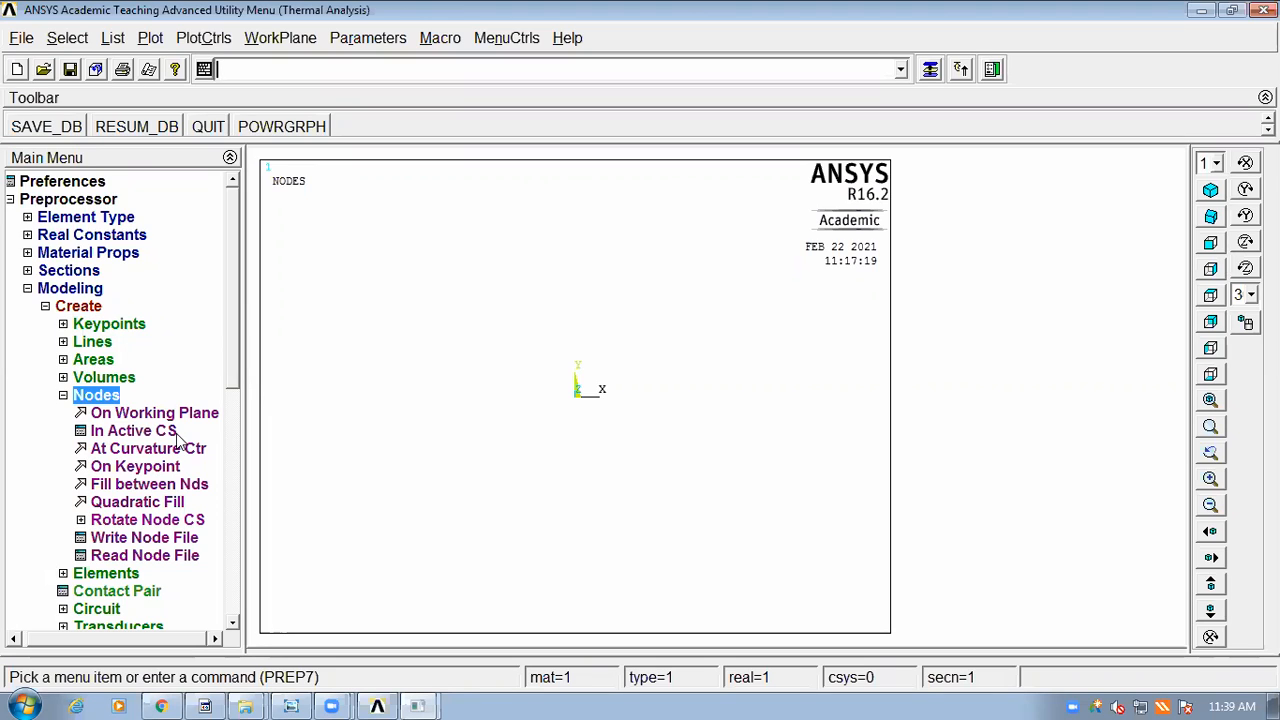
click(143, 436)
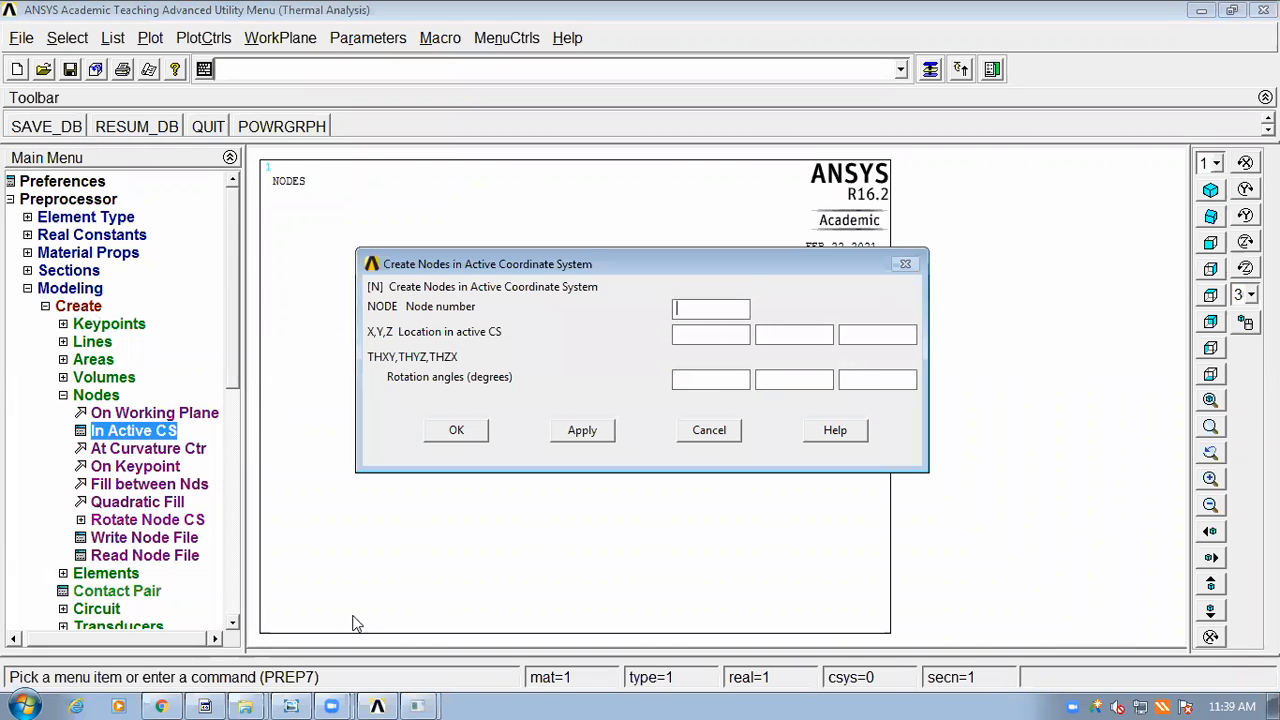
click(707, 432)
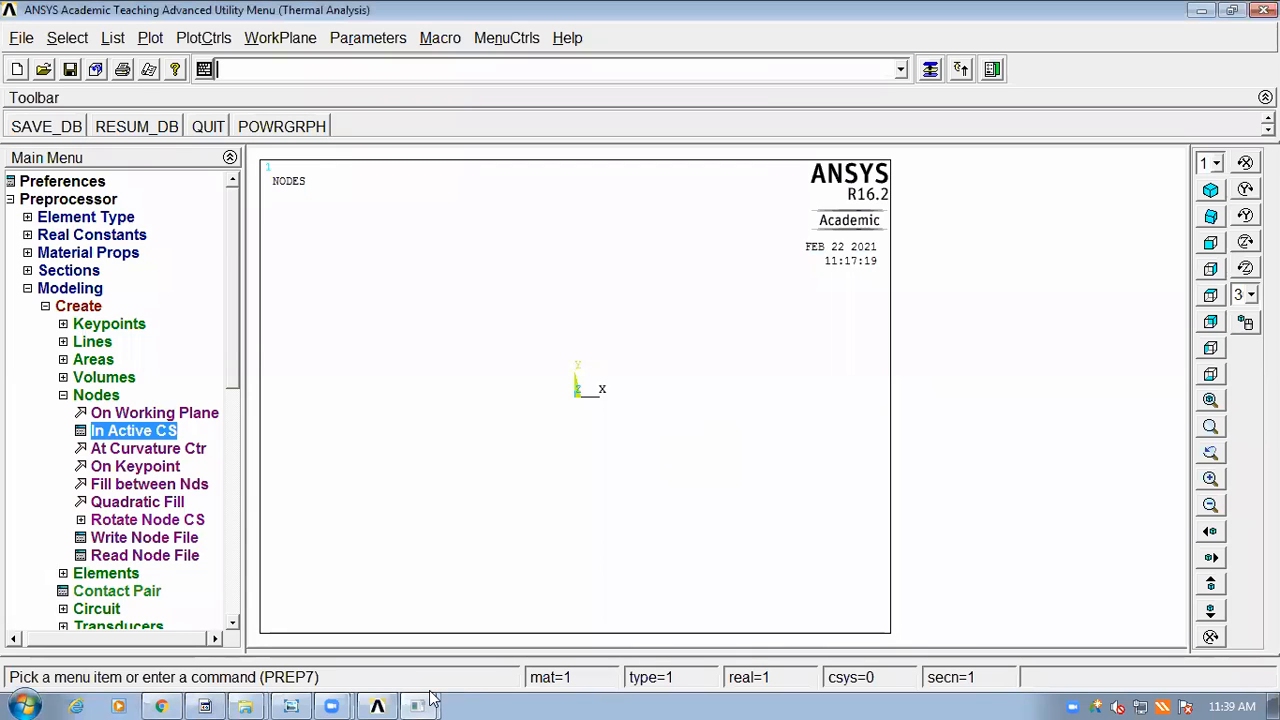
Step: Switch to the problem sketch in Windows Photo Viewer and try to annotate node 1 with the coordinates 0,0
click(300, 695)
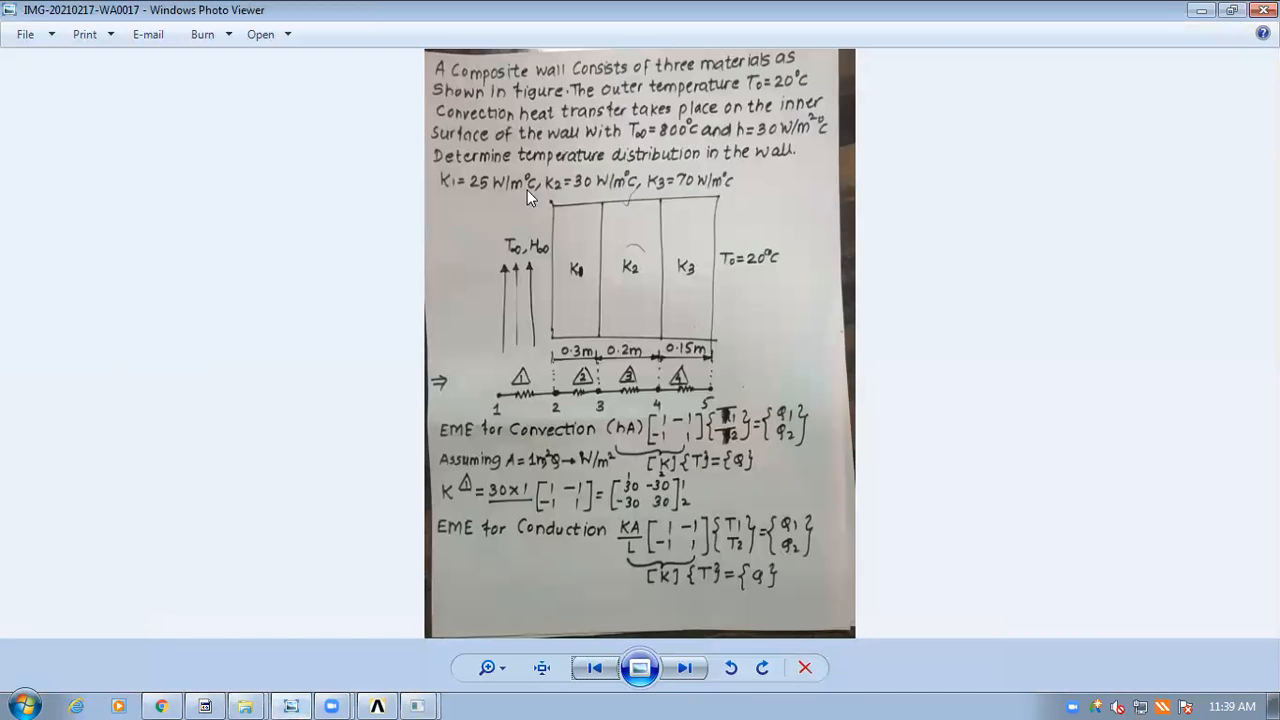
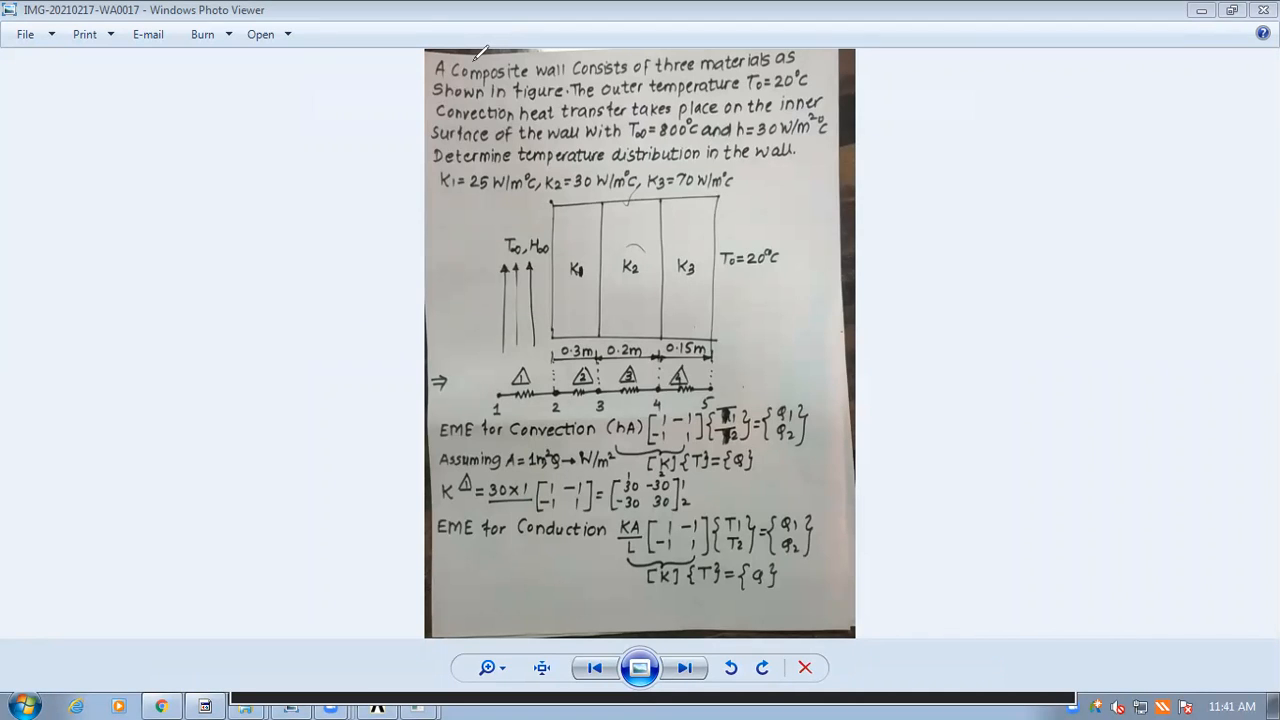
click(485, 424)
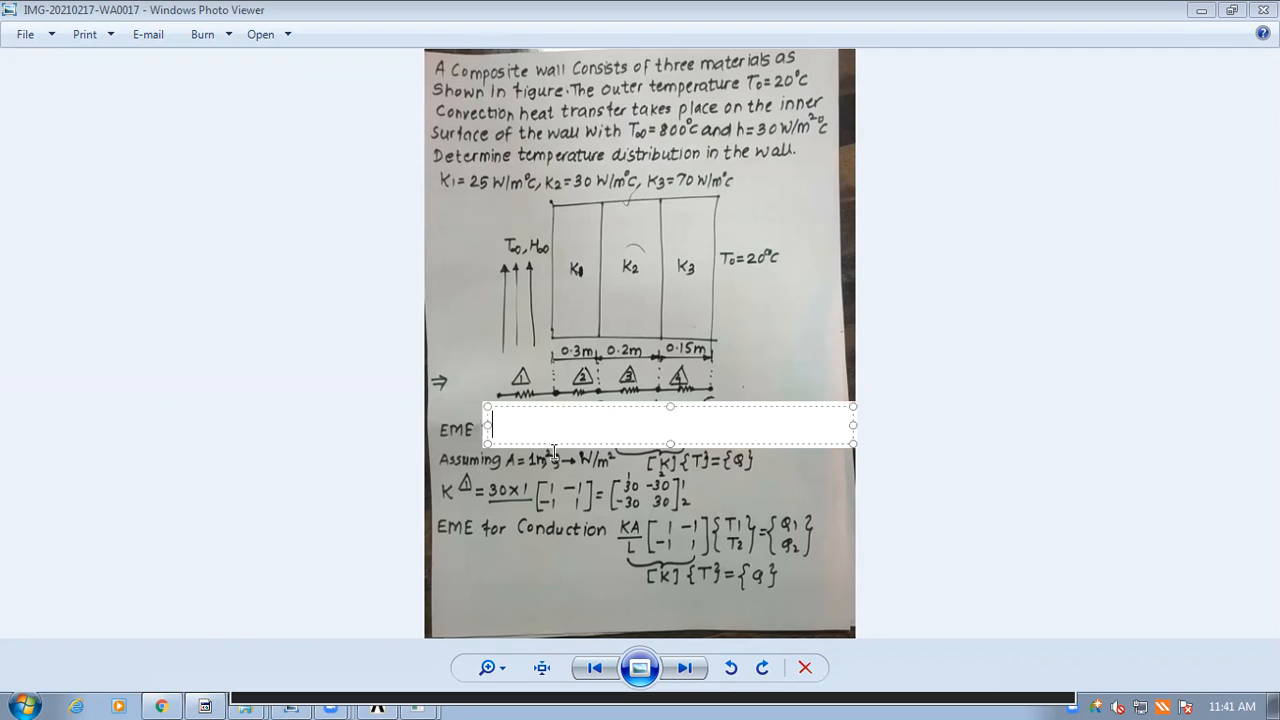
text(0,0)
drag(853, 425, 538, 448)
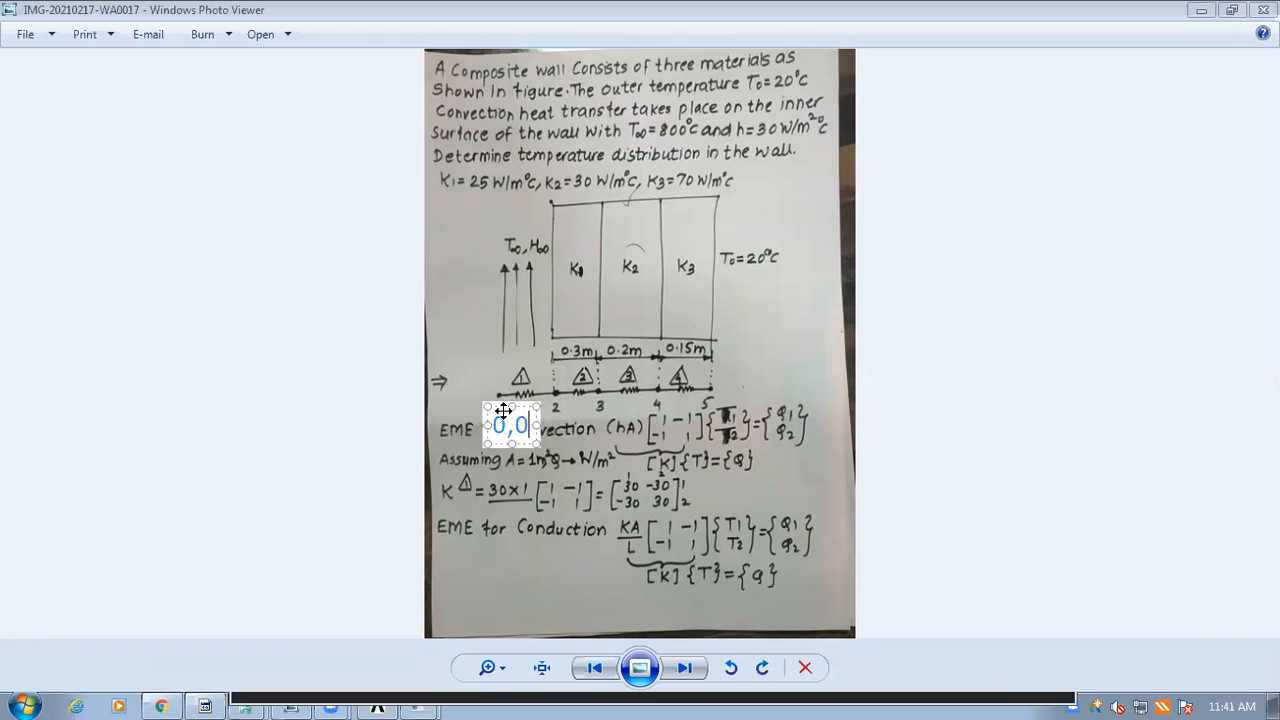
drag(503, 410, 483, 410)
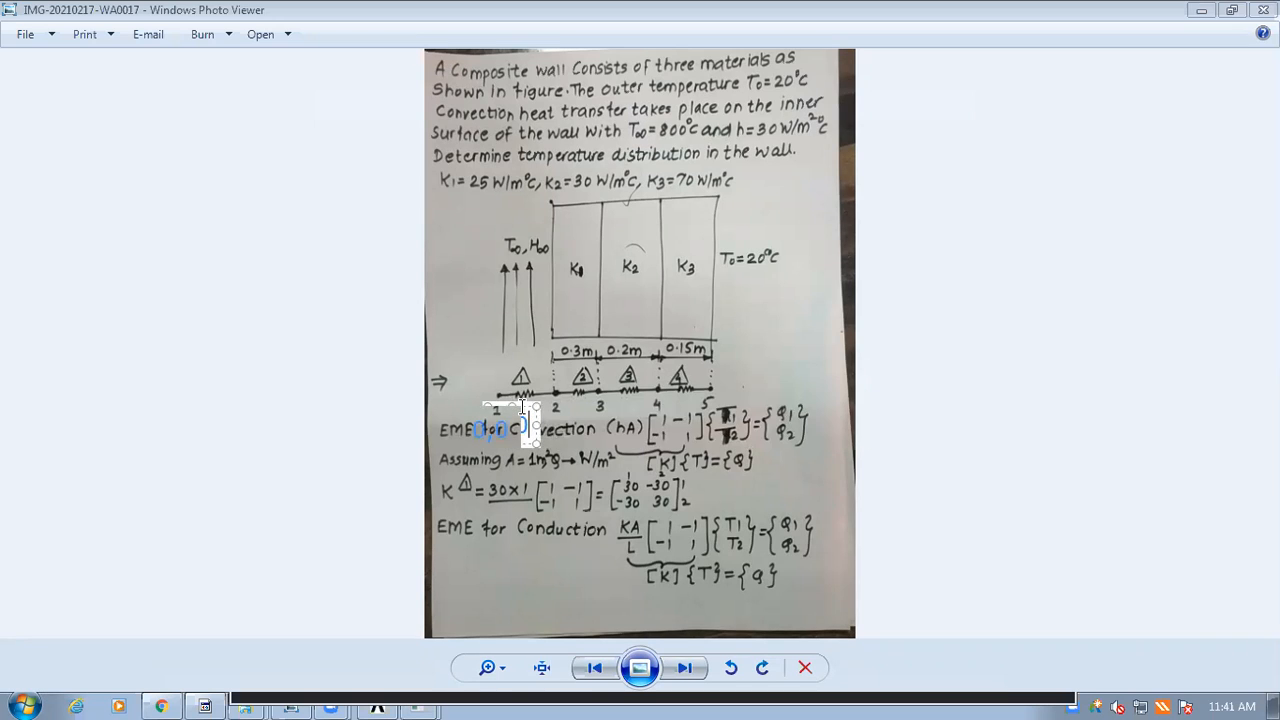
click(574, 430)
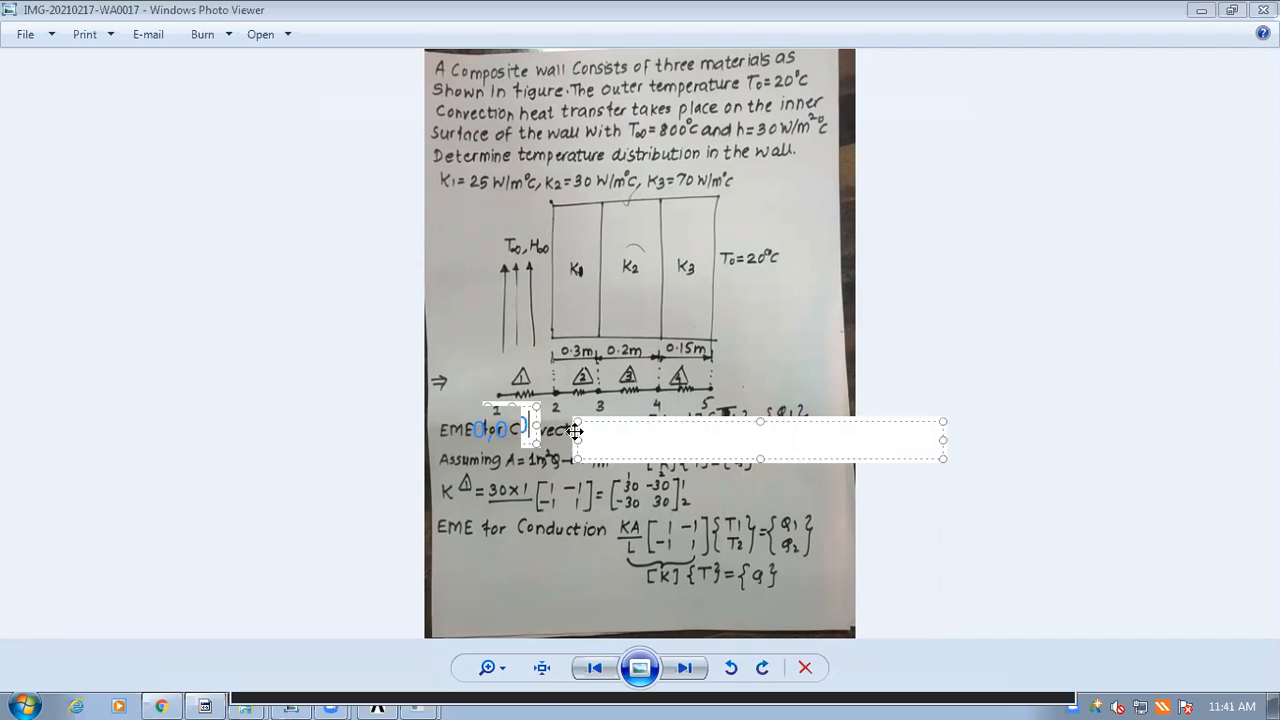
click(638, 480)
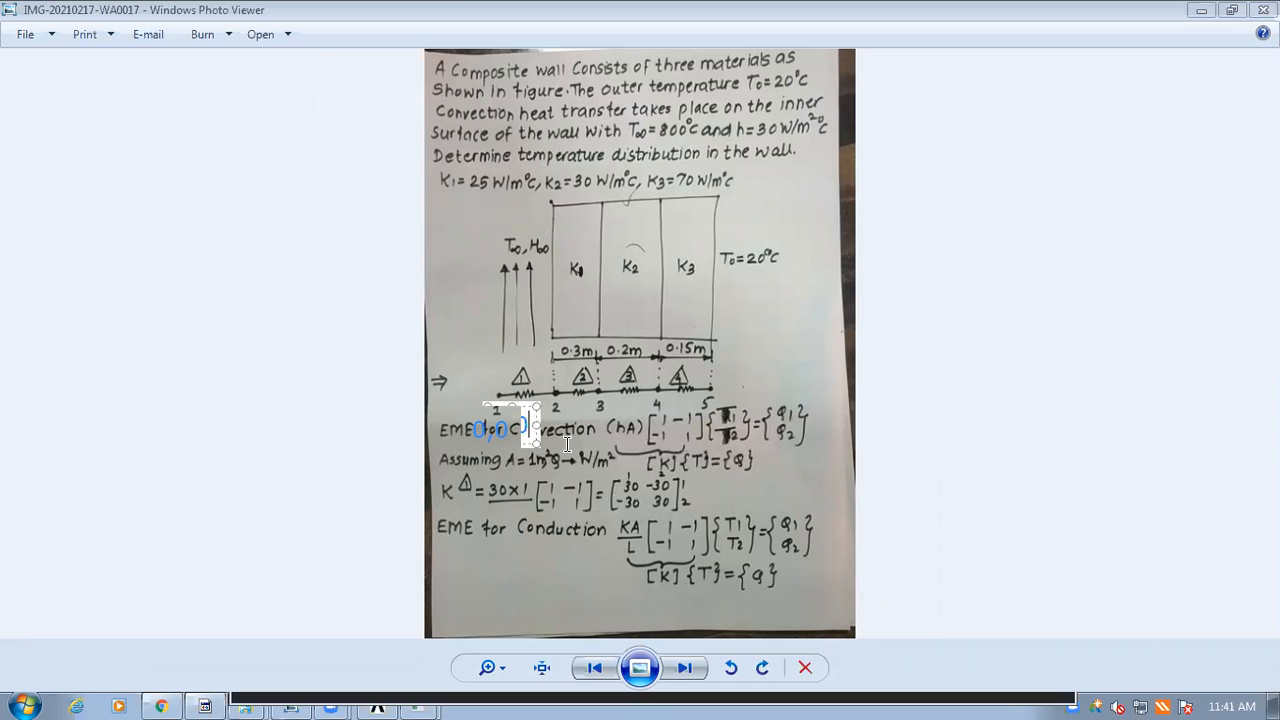
Step: Erase the 0,0 annotation and try to clear the leftover text boxes over the sketch's node line
click(527, 410)
click(533, 440)
key(BackSpace)
key(BackSpace)
key(BackSpace)
click(537, 423)
click(500, 415)
click(529, 392)
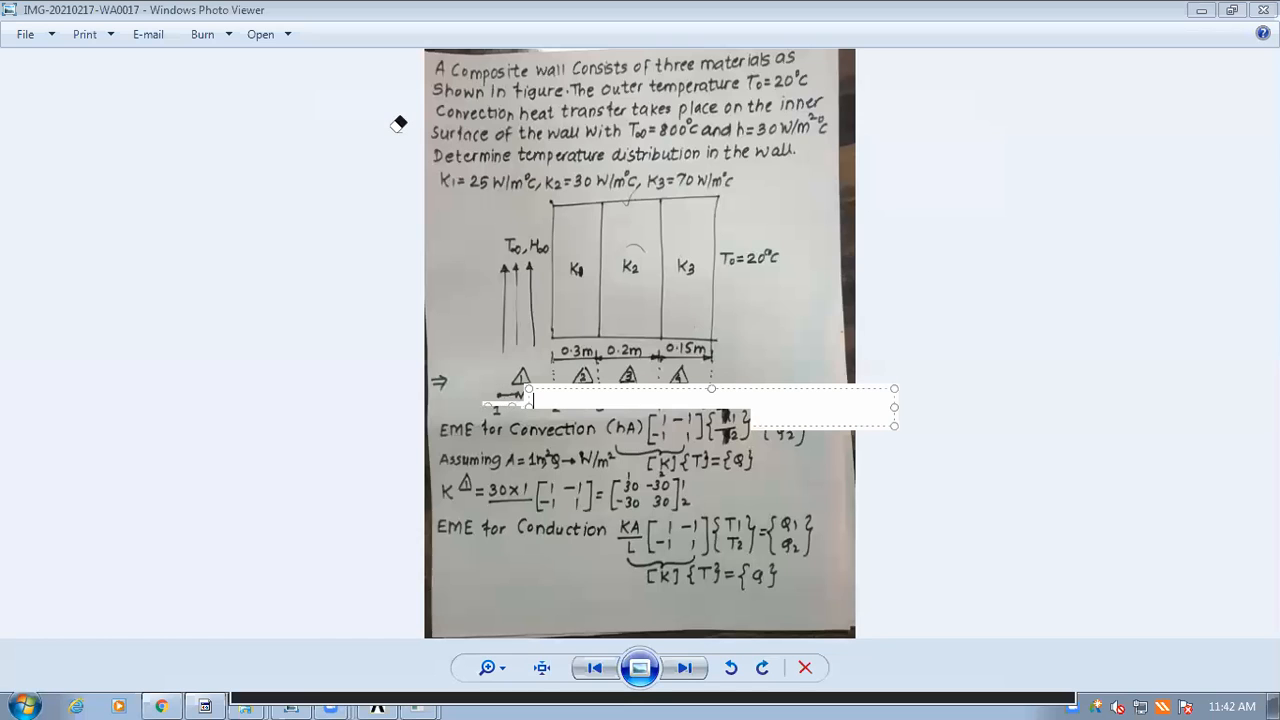
mouse_move(504, 453)
mouse_down()
mouse_move(918, 453)
mouse_move(892, 347)
mouse_up()
drag(463, 373, 898, 460)
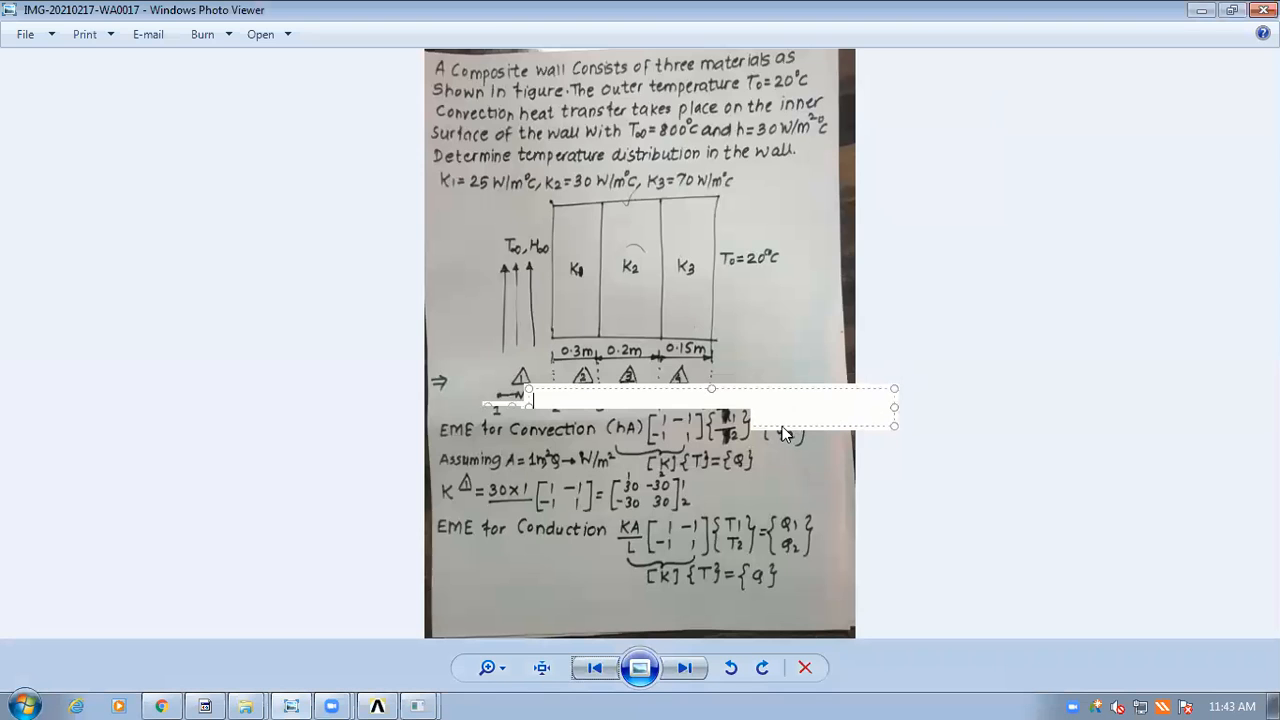
right_click(823, 408)
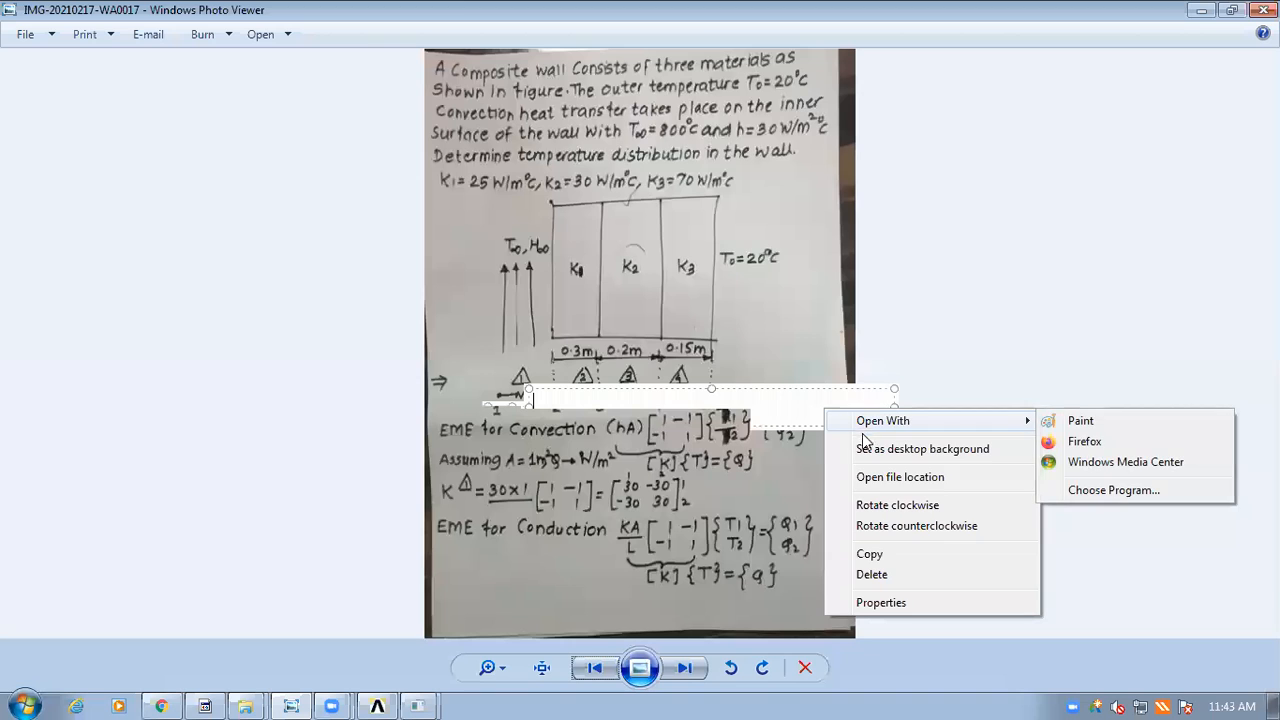
right_click(748, 388)
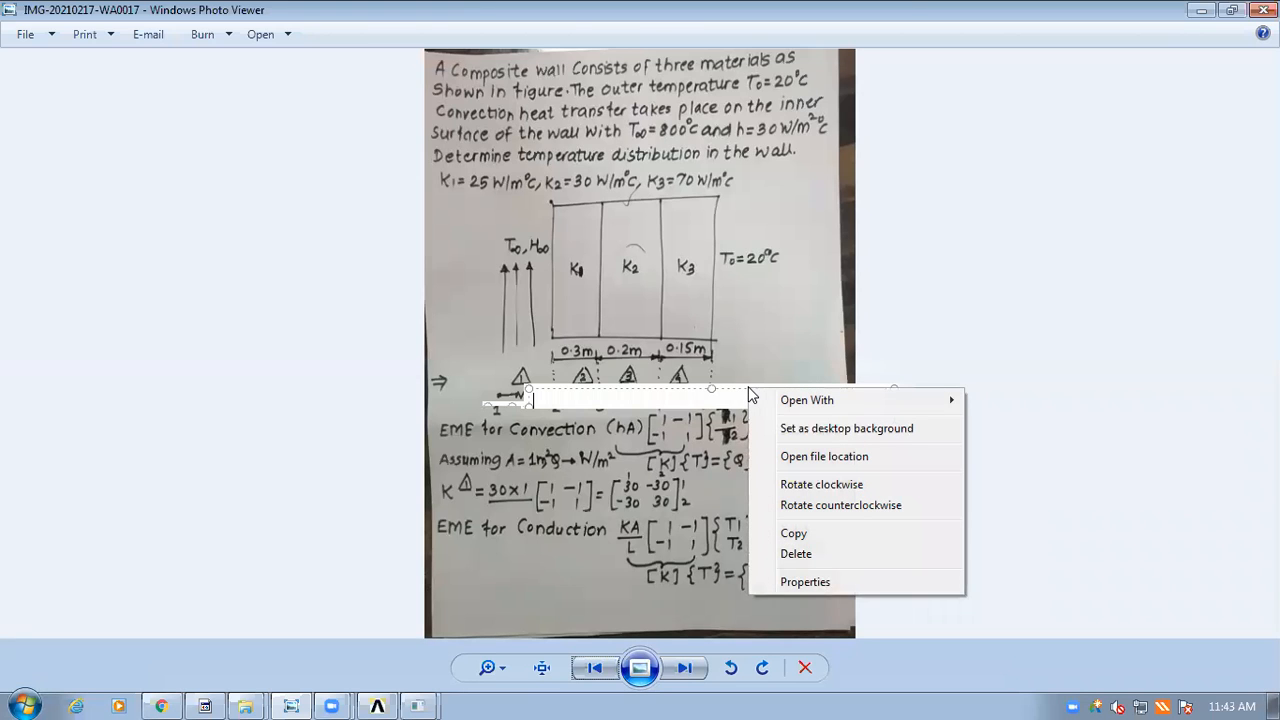
click(630, 662)
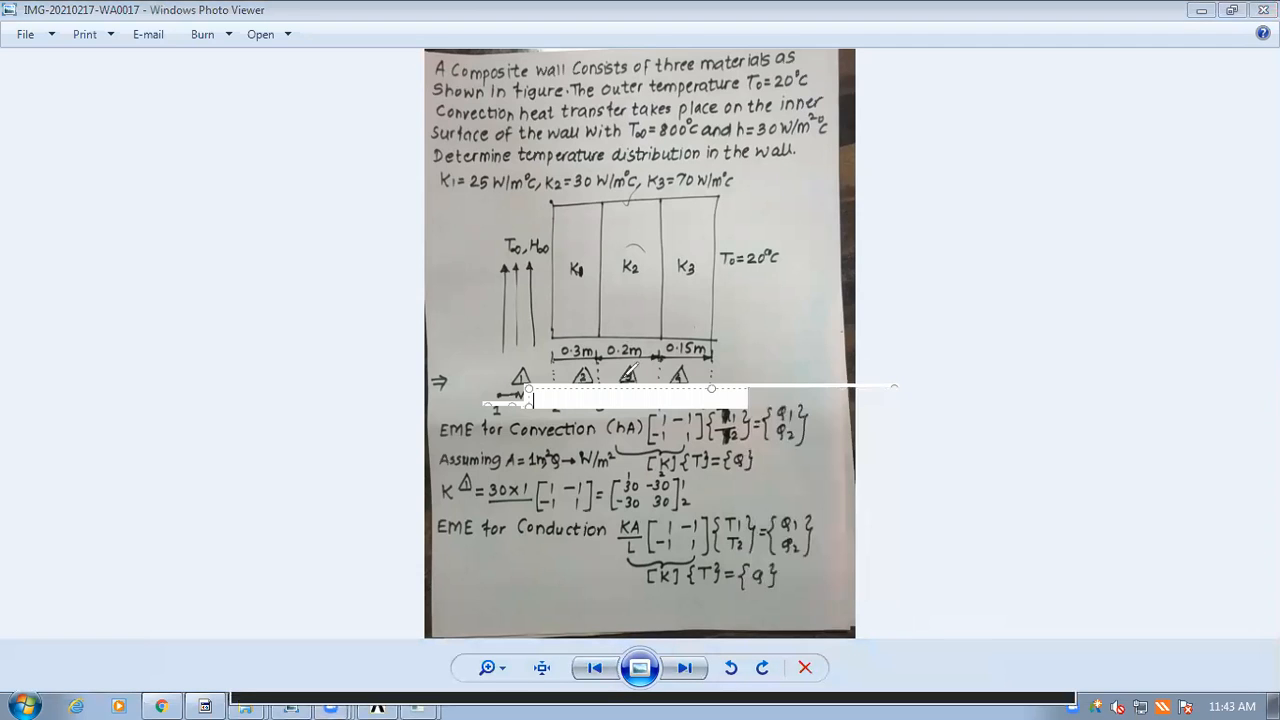
Step: Try a short pen stroke below node 2, and close and reopen the problem image IMG-20210217-WA0017 from its folder
drag(556, 391, 572, 425)
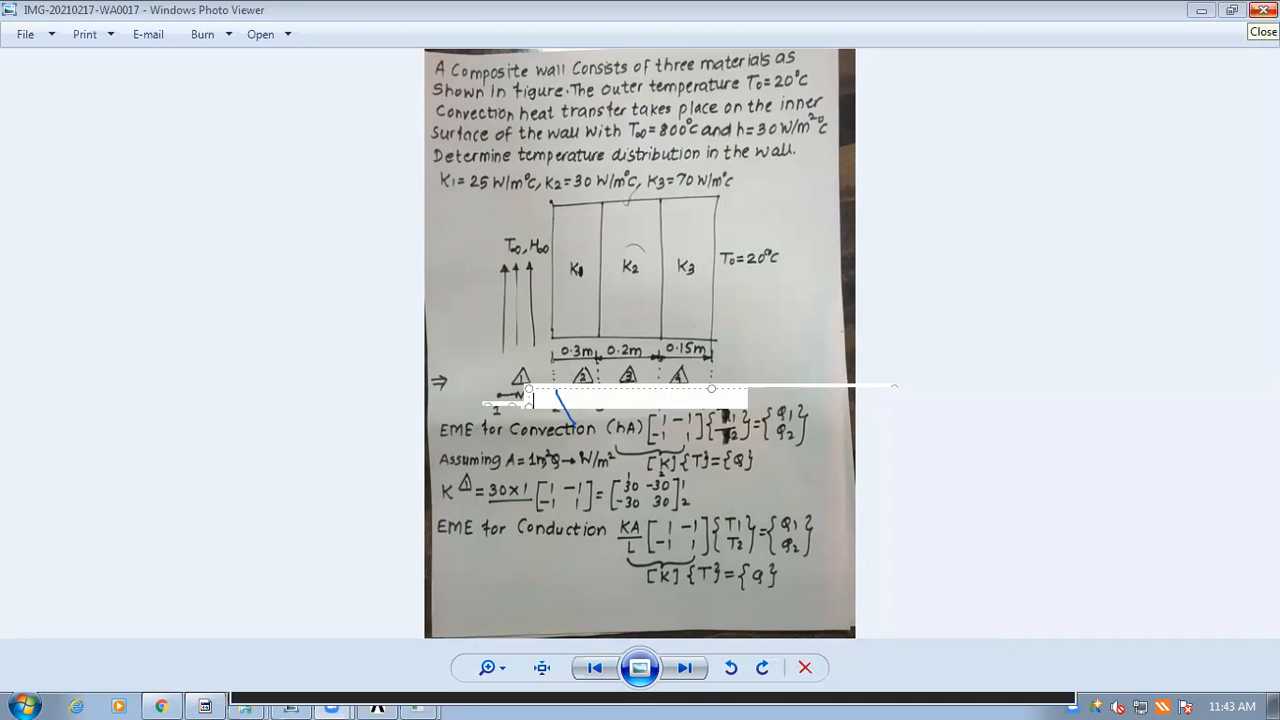
click(1263, 10)
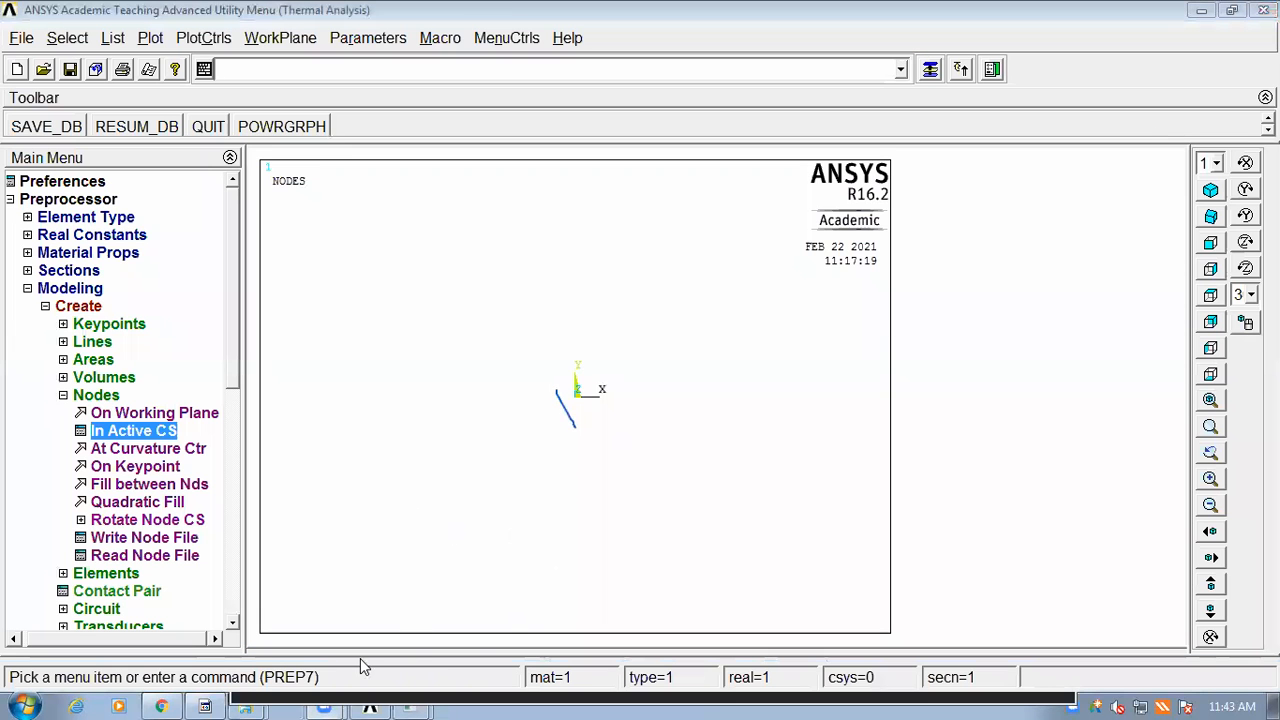
click(246, 704)
click(324, 146)
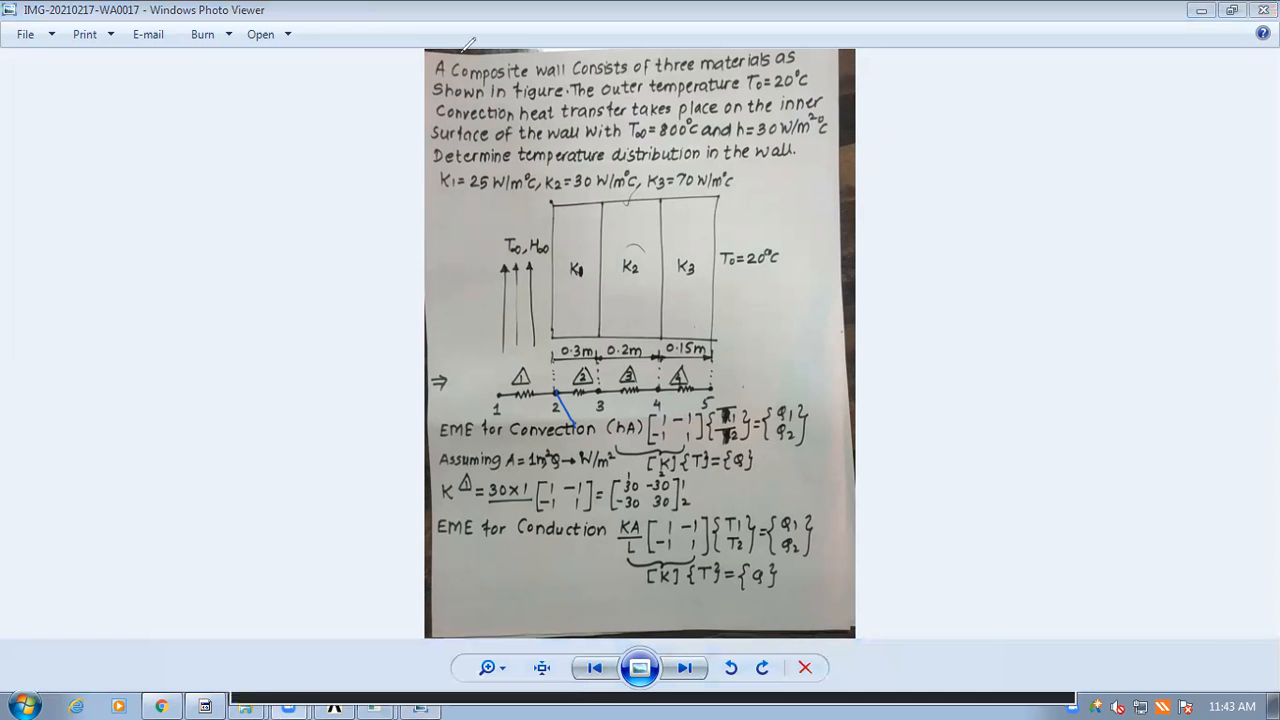
Step: Add a text annotation reading "0, 0" beside node 1 on the problem sketch
drag(473, 355, 839, 392)
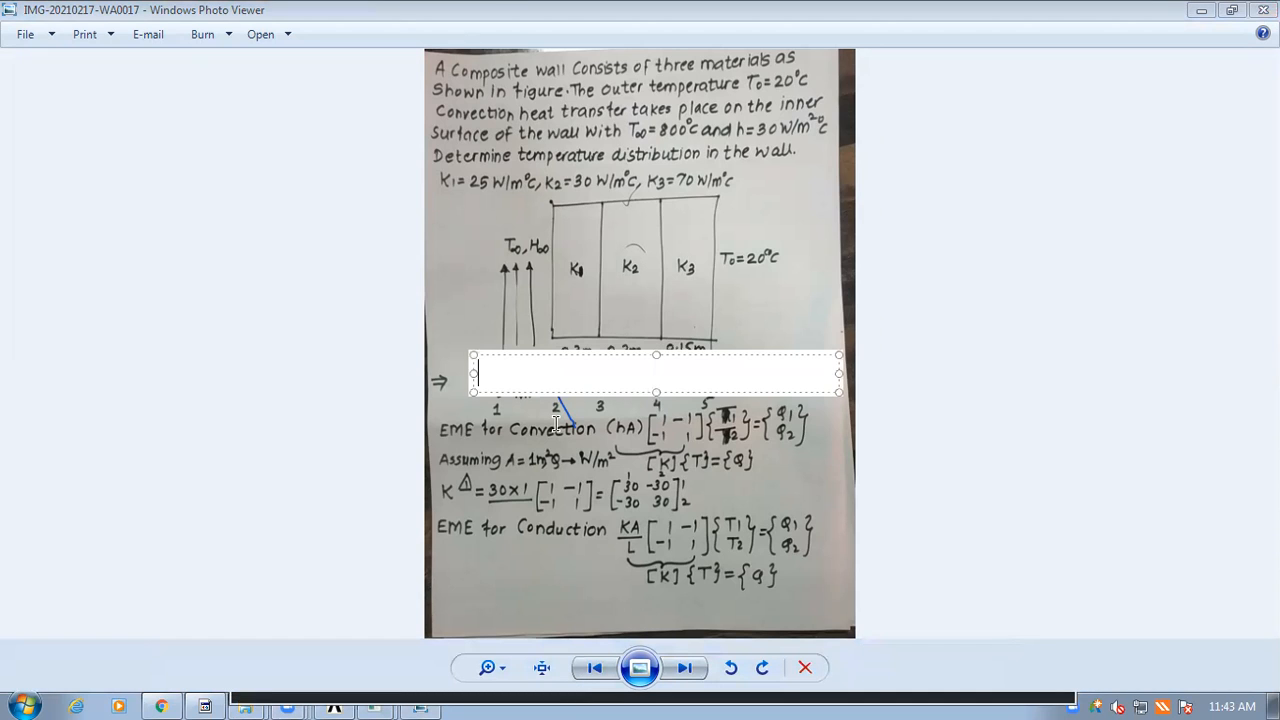
text(0, 0)
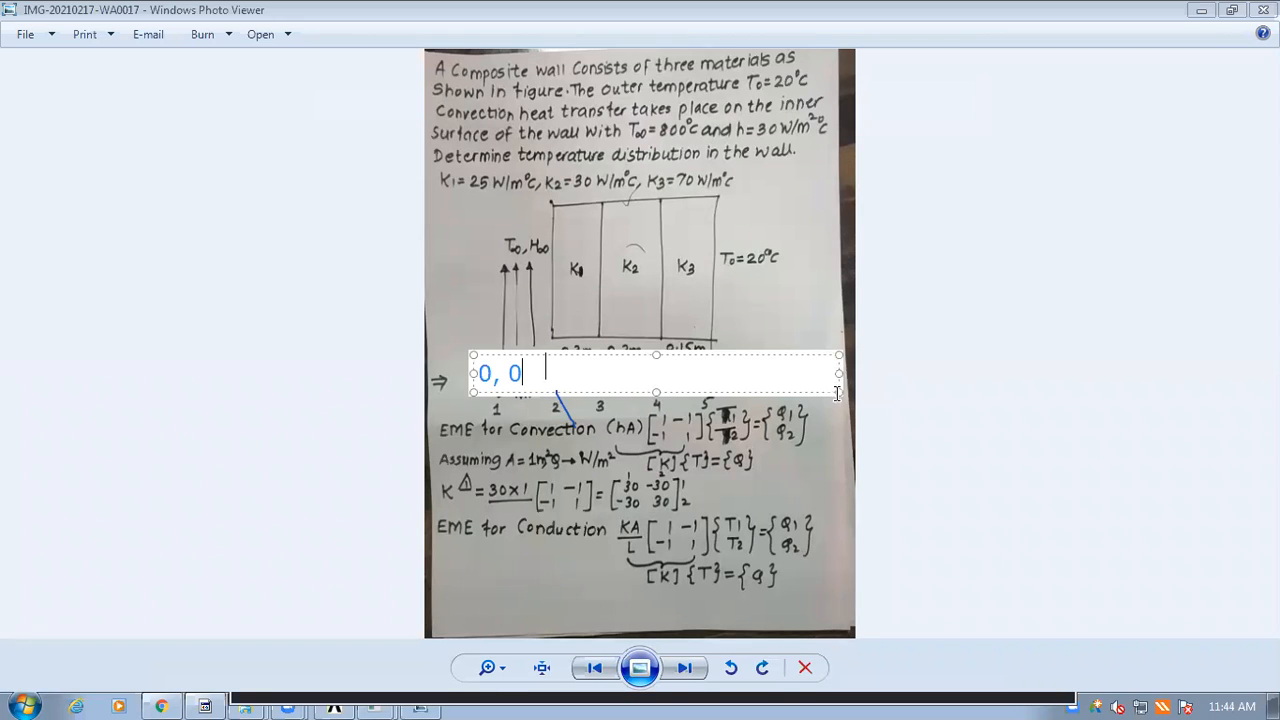
click(771, 77)
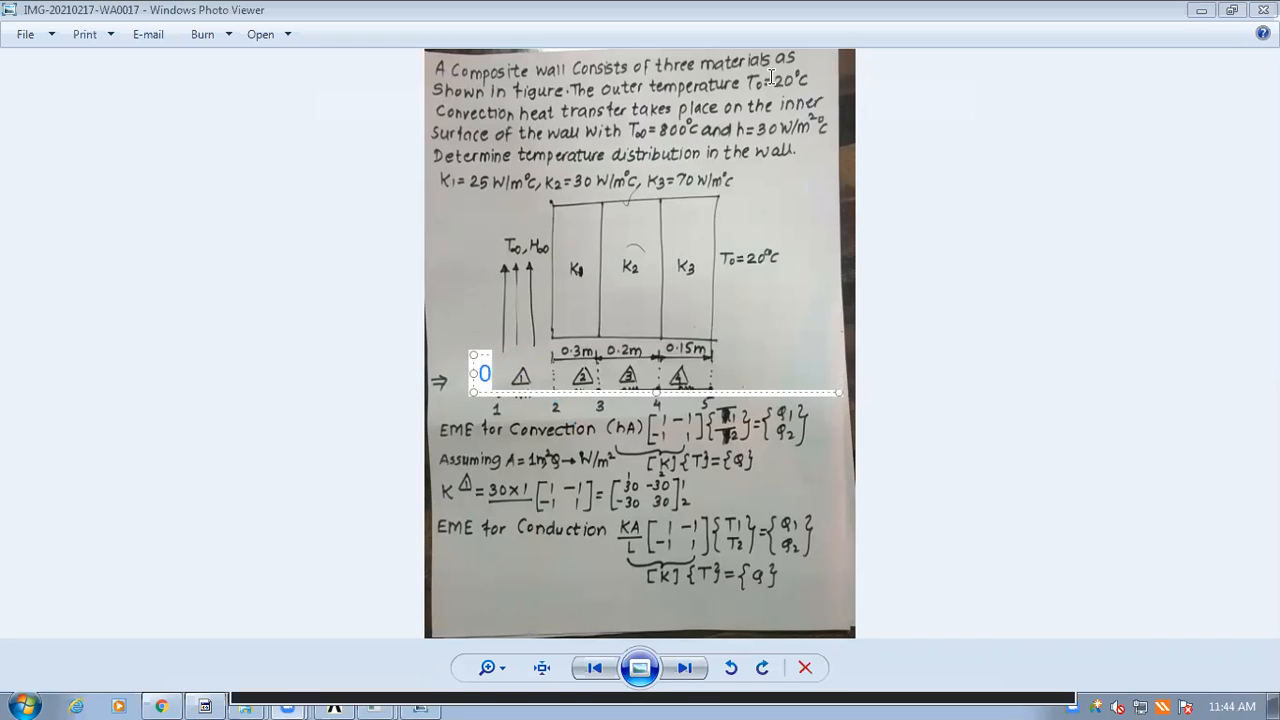
Step: Clear the leftover text boxes over the sketch's node line, and close and reopen the problem image from its folder
click(483, 369)
click(483, 368)
click(473, 363)
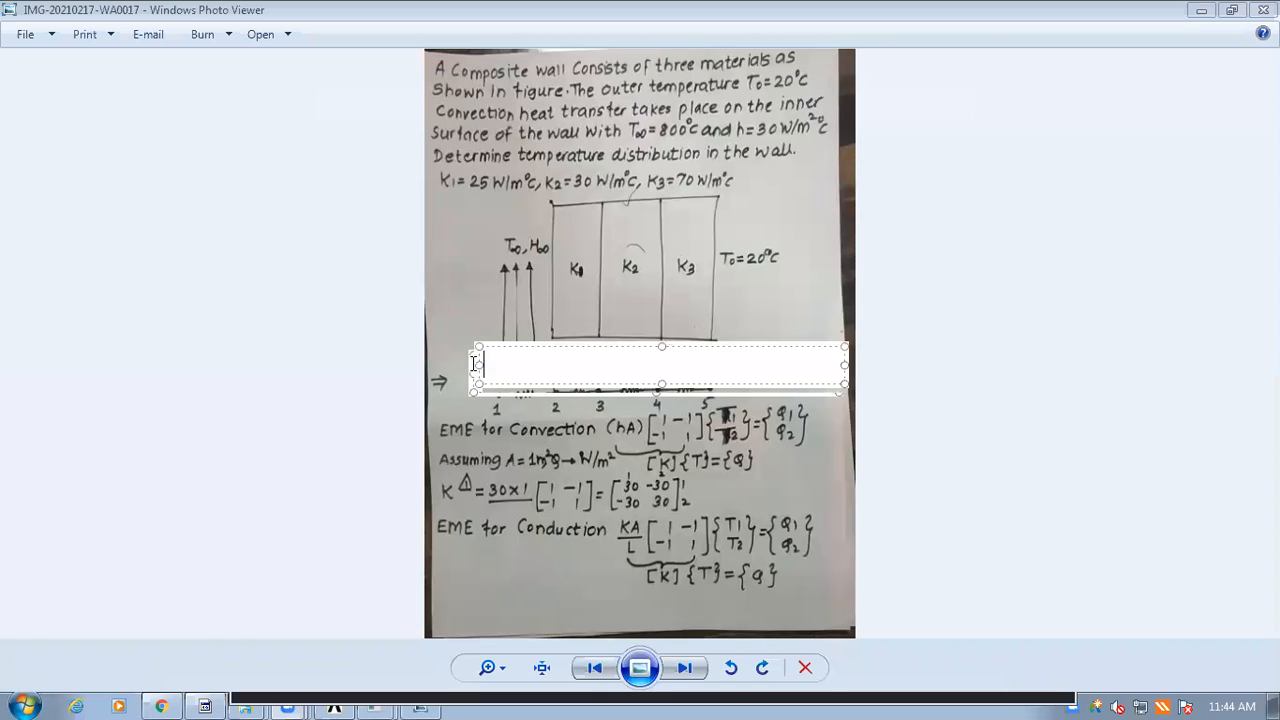
click(898, 246)
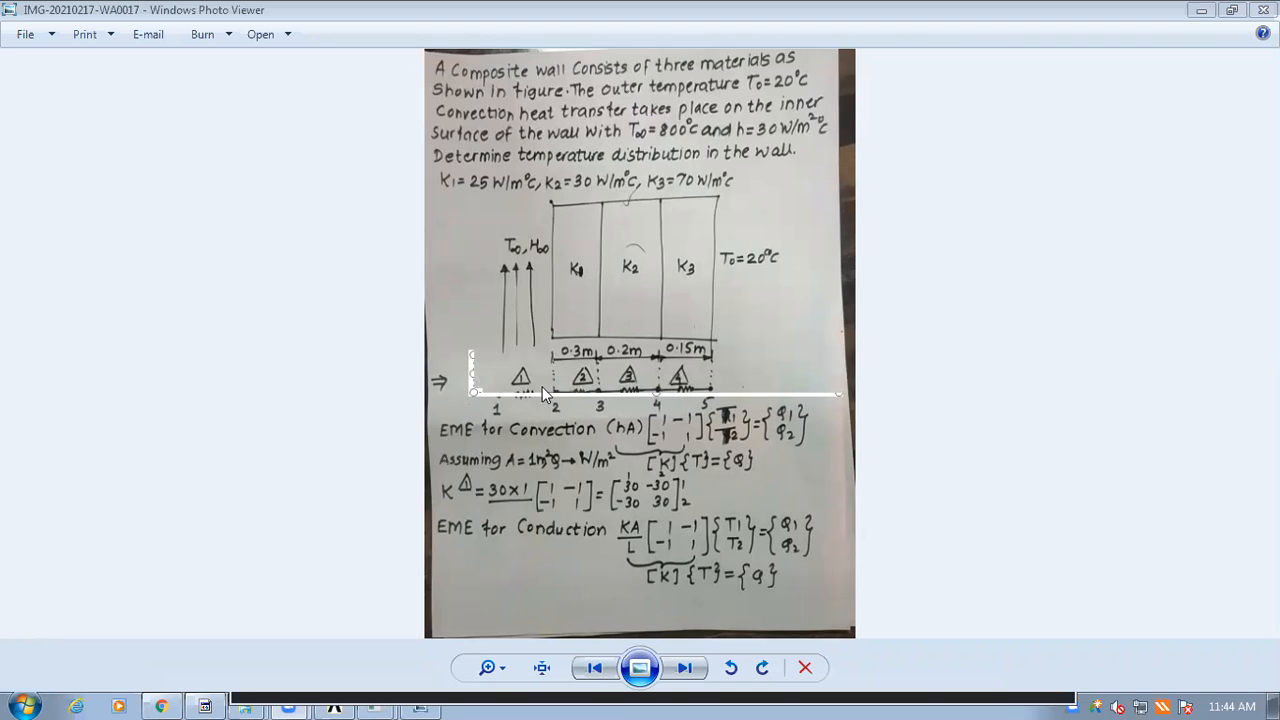
click(1262, 9)
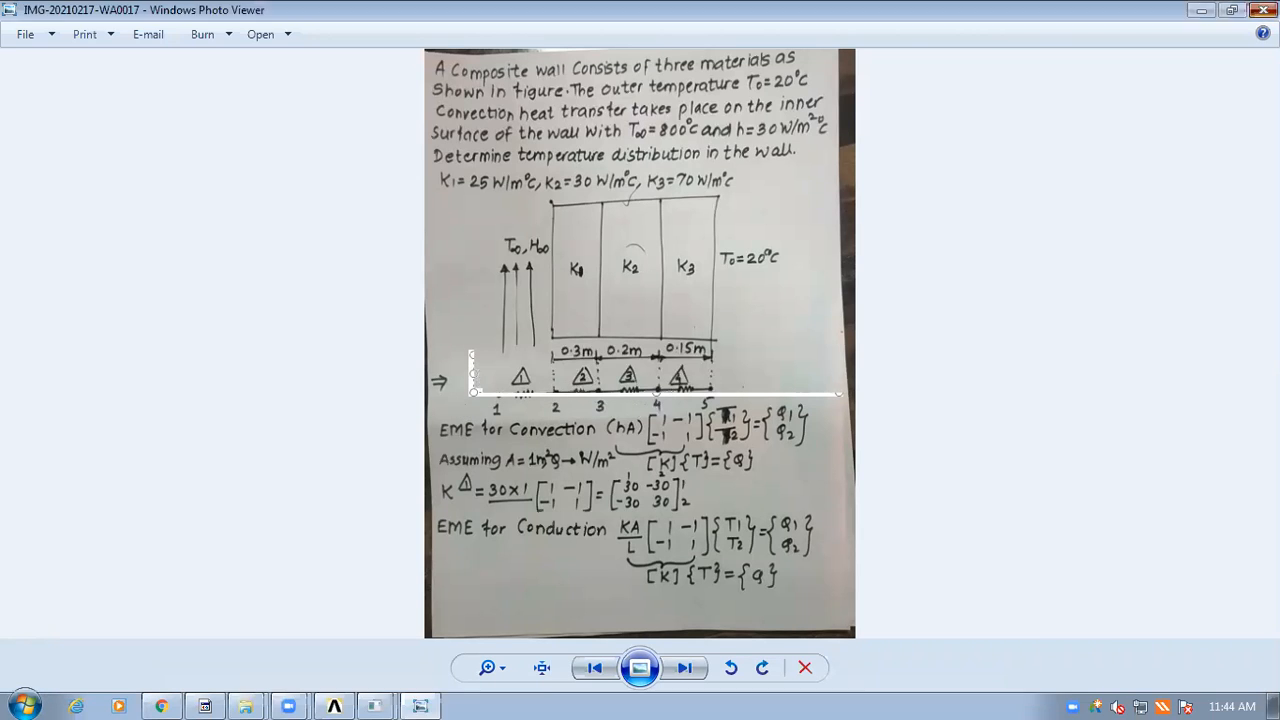
double_click(326, 160)
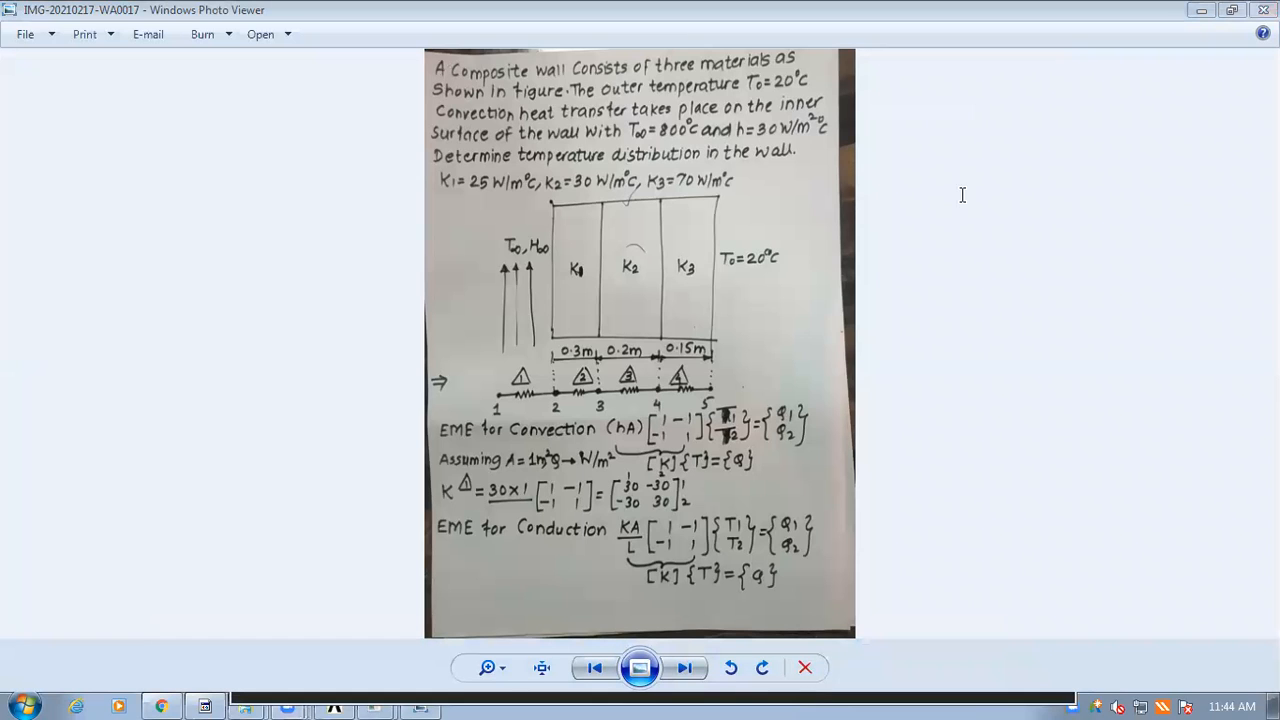
Step: Add a text note in the blank area beside the sketch reading "node 1: 0,0", with a new line below it
click(962, 195)
text(1)
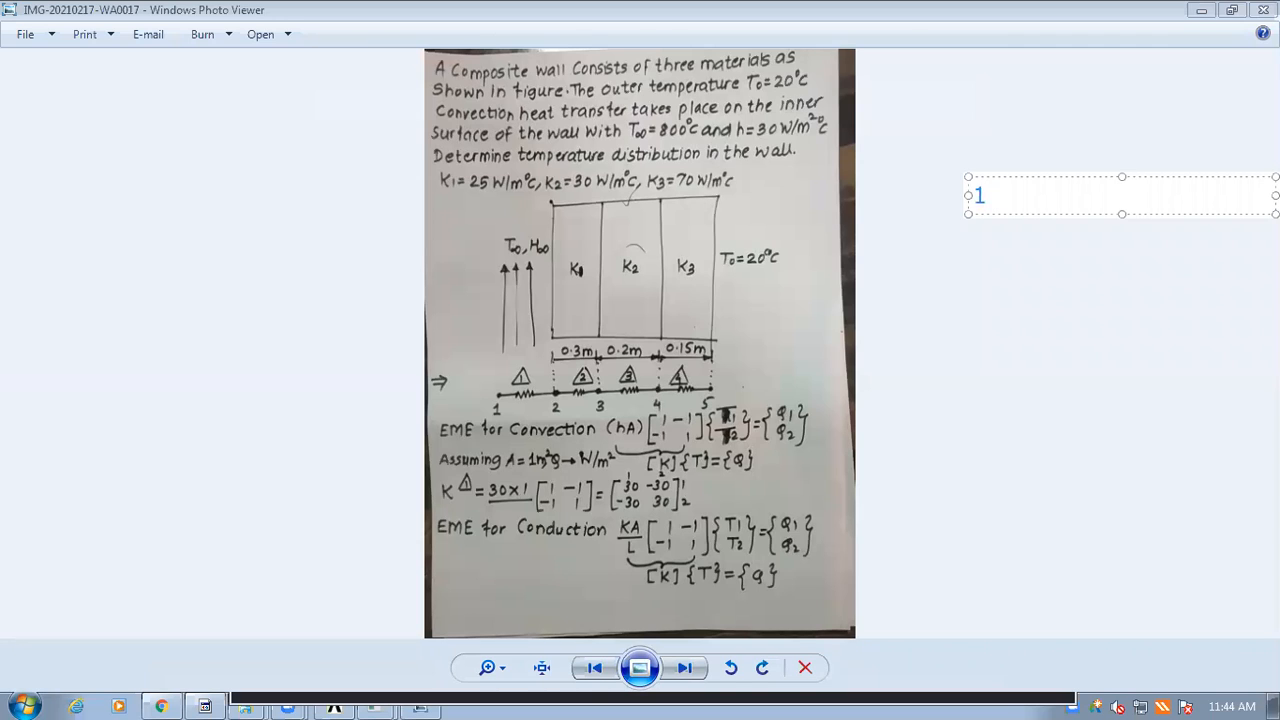
text( 0,0)
click(974, 194)
text(node)
click(1048, 195)
text(:)
key(Return)
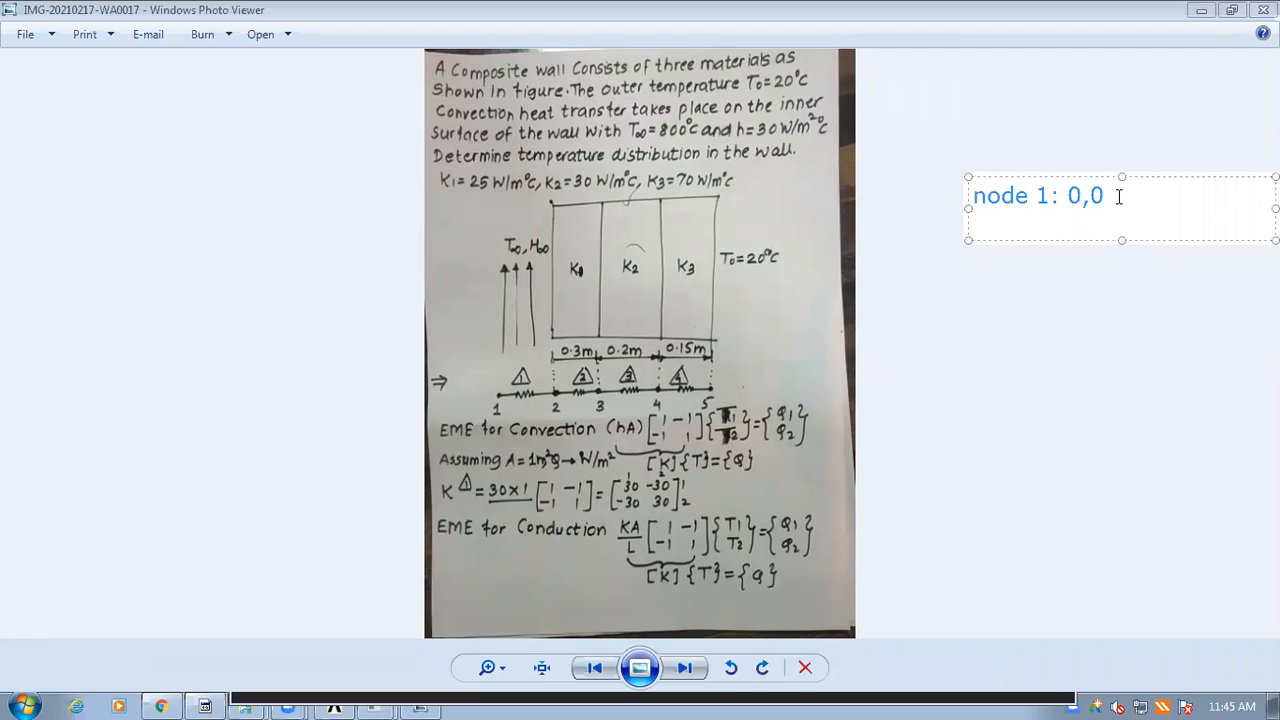
Step: Add the label "Node 2" on the note's second line and capitalise the first line's label to "Node"
text(Node 2)
key(Up)
key(Left)
key(Left)
key(Left)
key(Left)
key(Left)
key(BackSpace)
text(N)
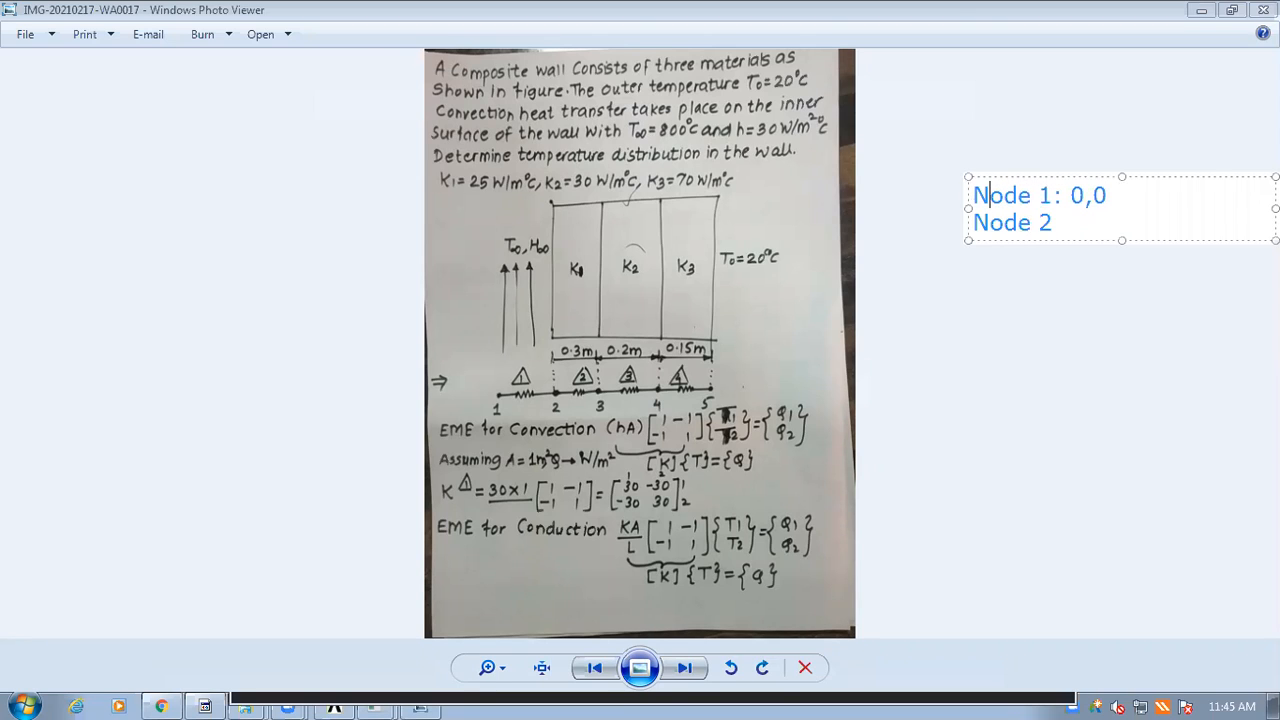
Step: Complete the Node 2 line with the coordinates 0,0 and add the line "Node 3: 0.3, 0"
click(1065, 222)
text(:)
text(0,0)
key(Left)
key(Left)
key(Left)
key(Return)
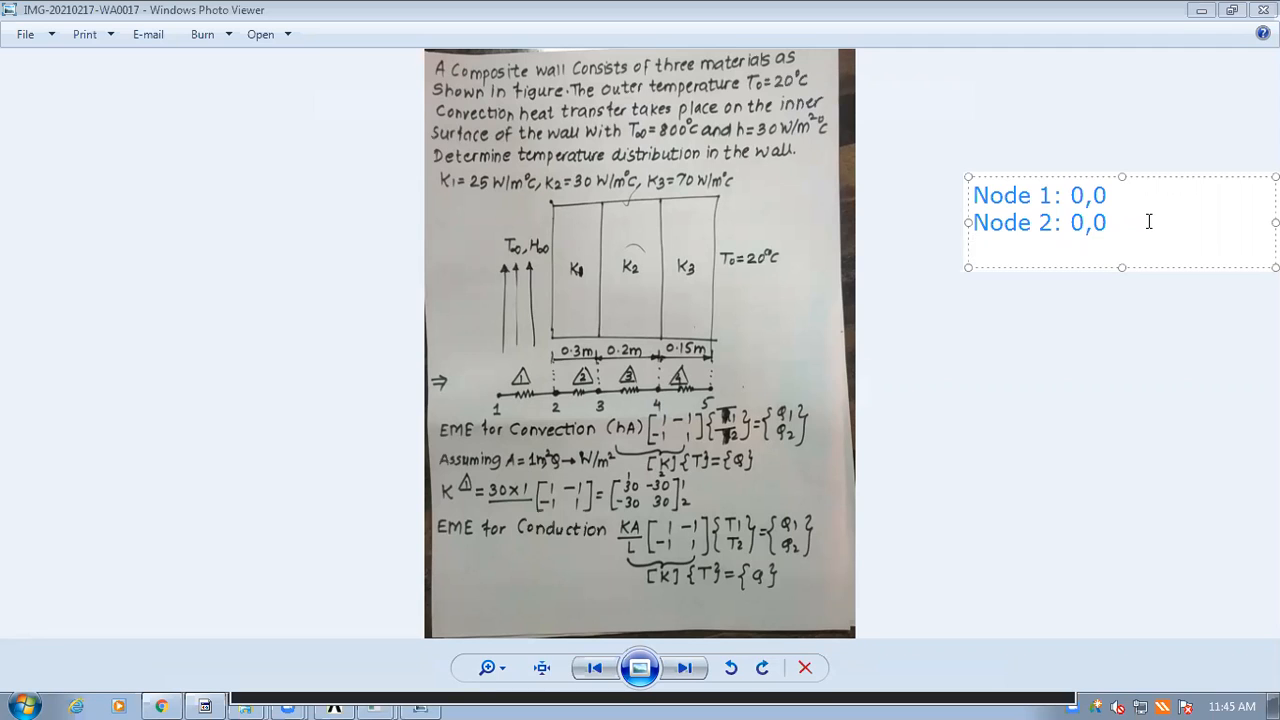
text(Node 3:)
text(0.3, 0)
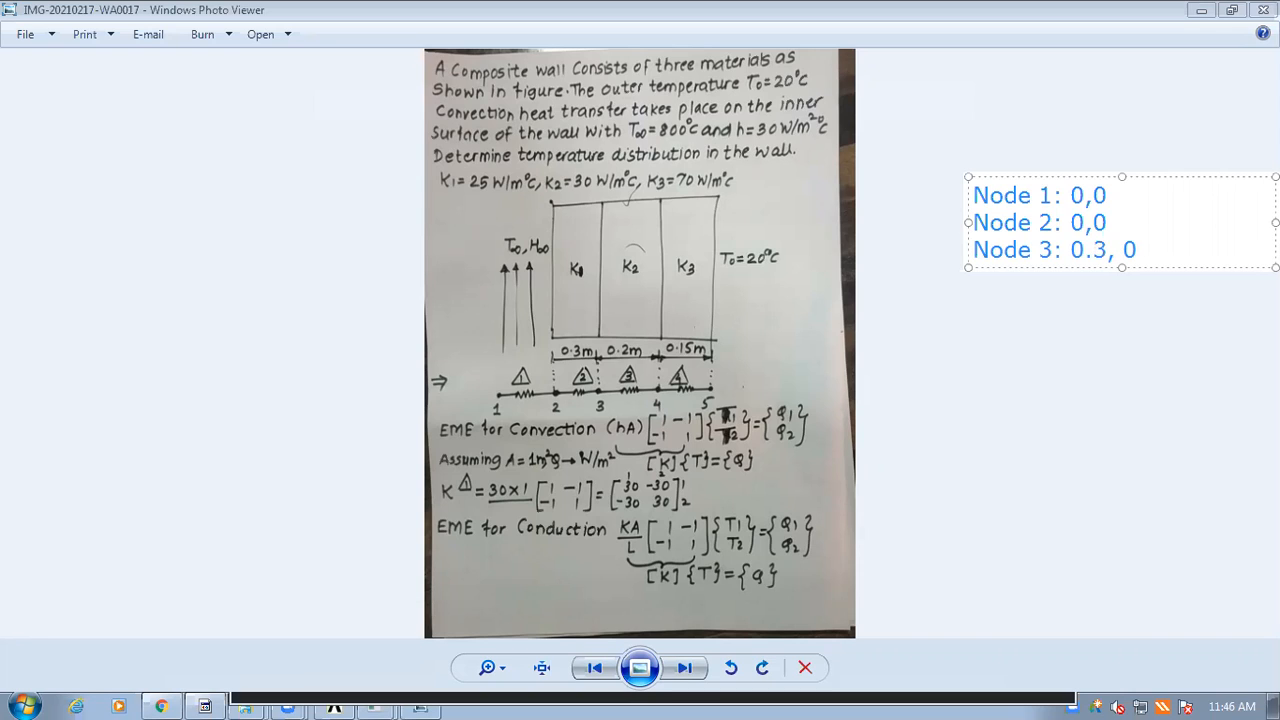
key(Return)
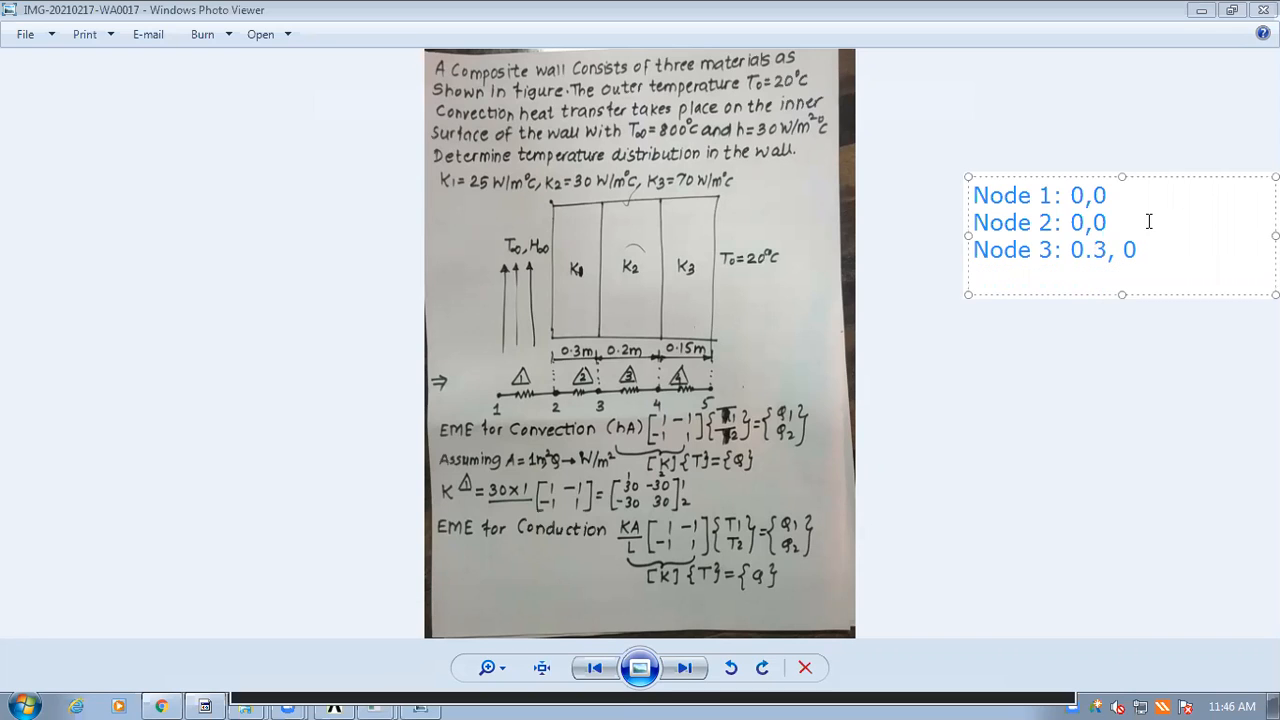
Step: Add the lines "Node 4: 0.5, 0" and "Node 5: 0.65,0" to the coordinate note and finish the text
text(Node 4:)
text(0.)
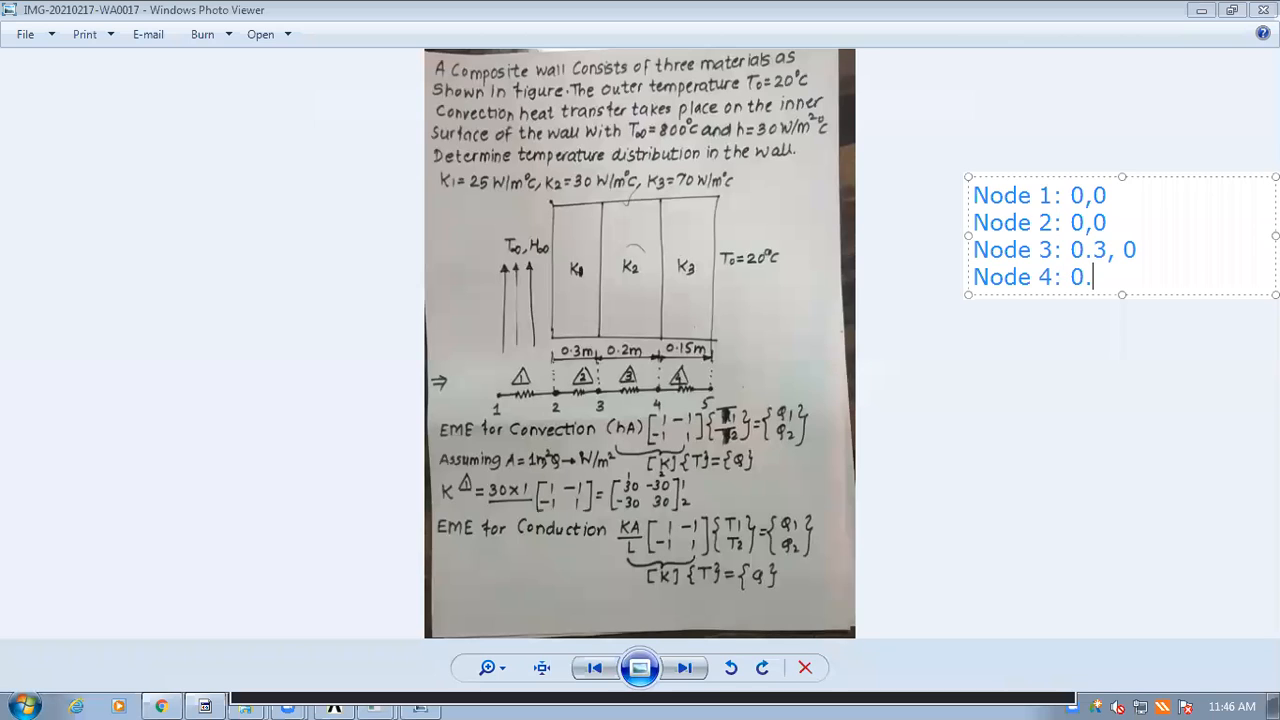
text(5, 0)
key(Return)
text(No)
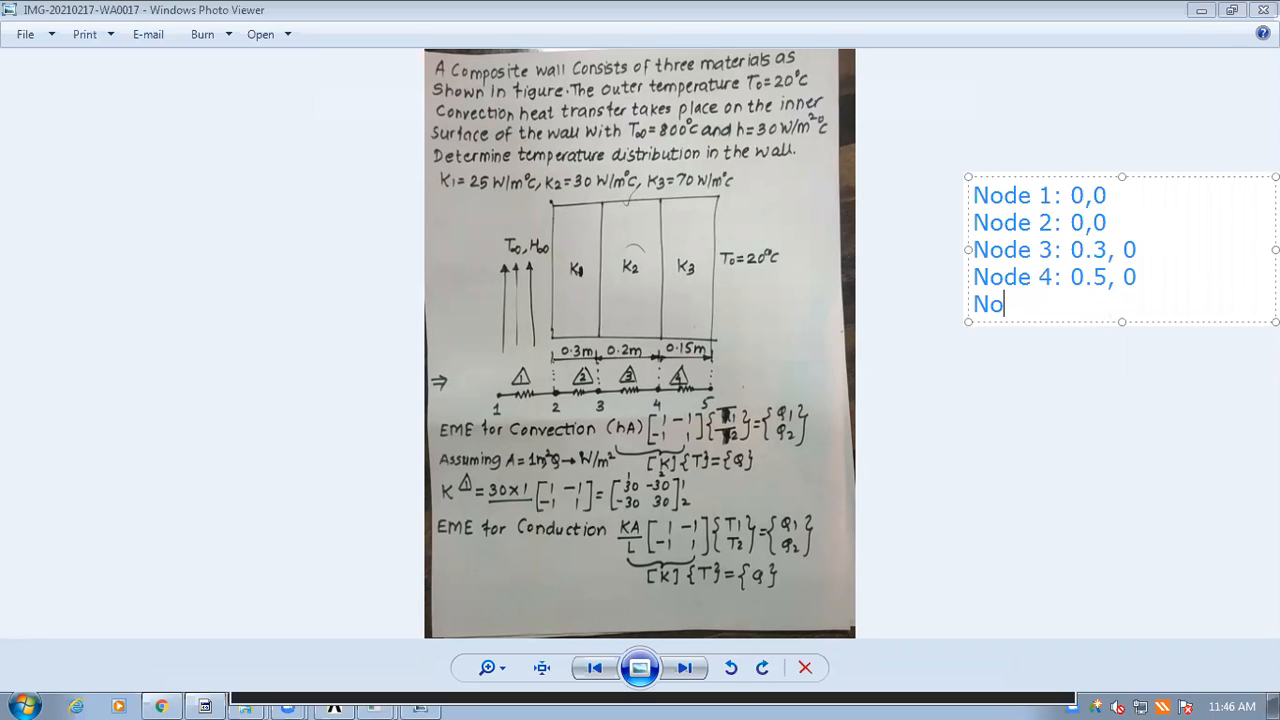
text(de 5: 0.65,0)
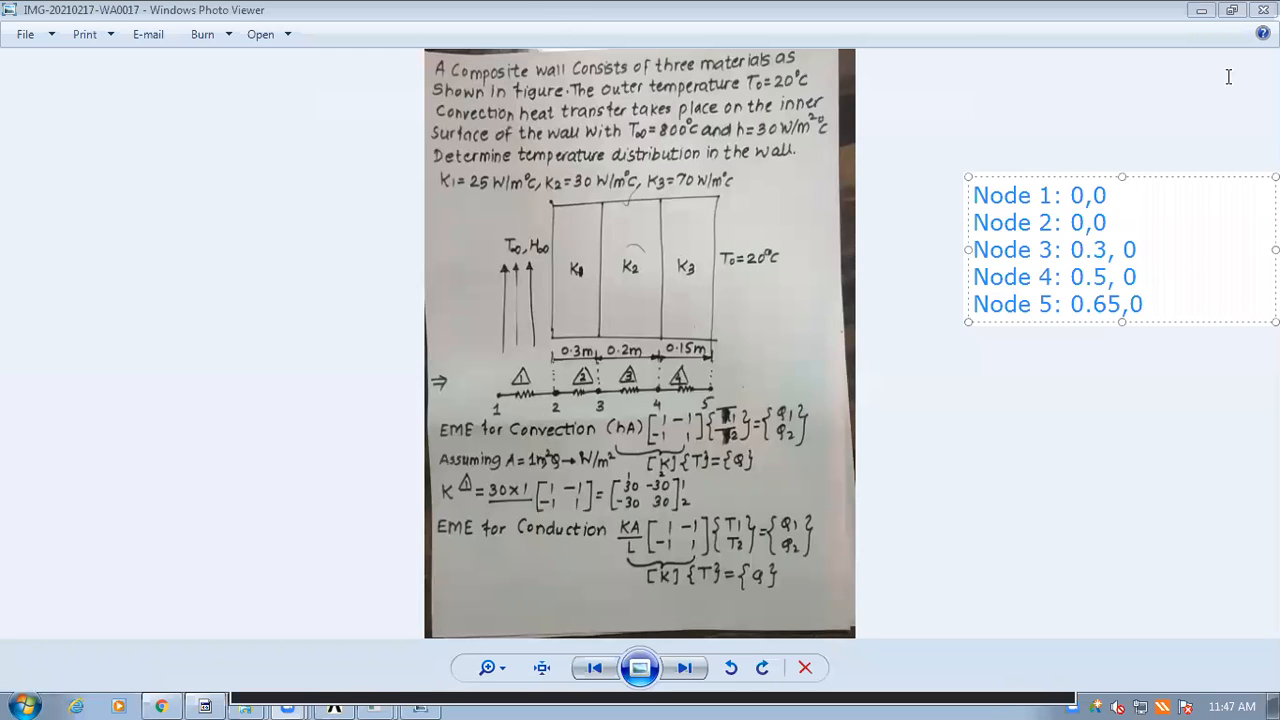
click(966, 106)
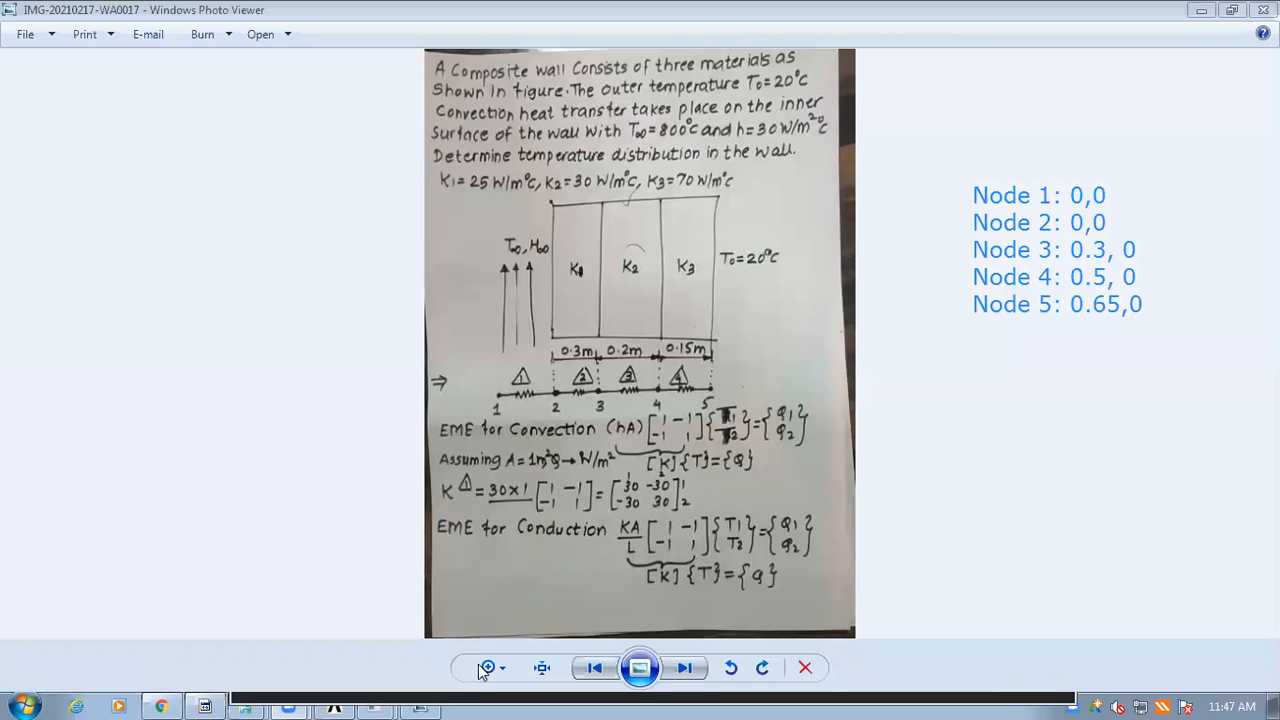
Step: Switch to ANSYS Mechanical APDL and create node 1 at X 0, Y 0 in the active coordinate system
click(425, 697)
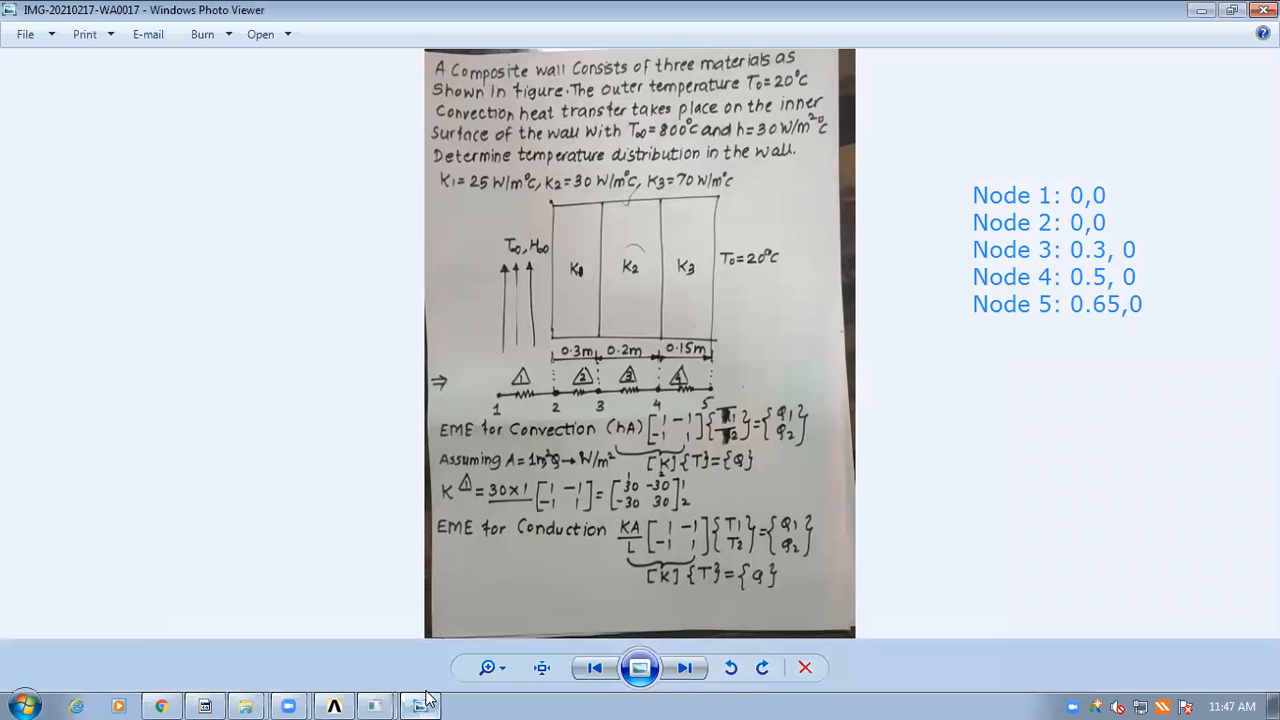
click(422, 703)
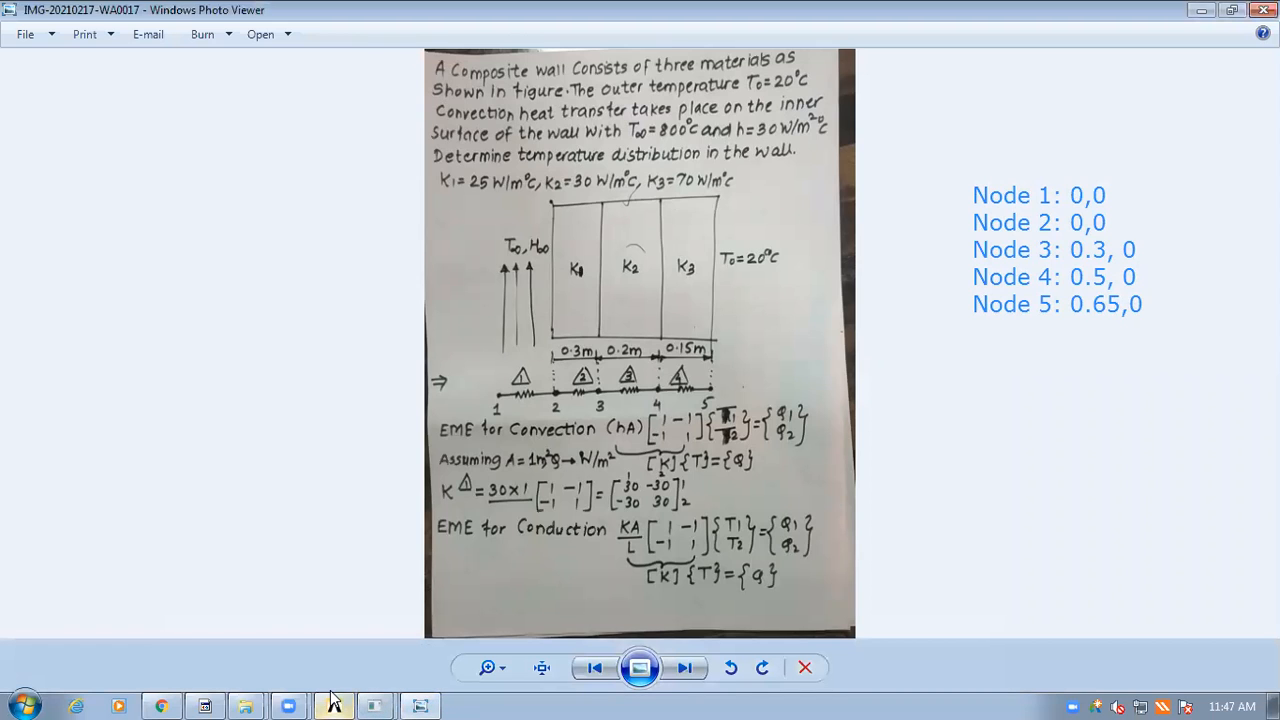
mouse_move(334, 702)
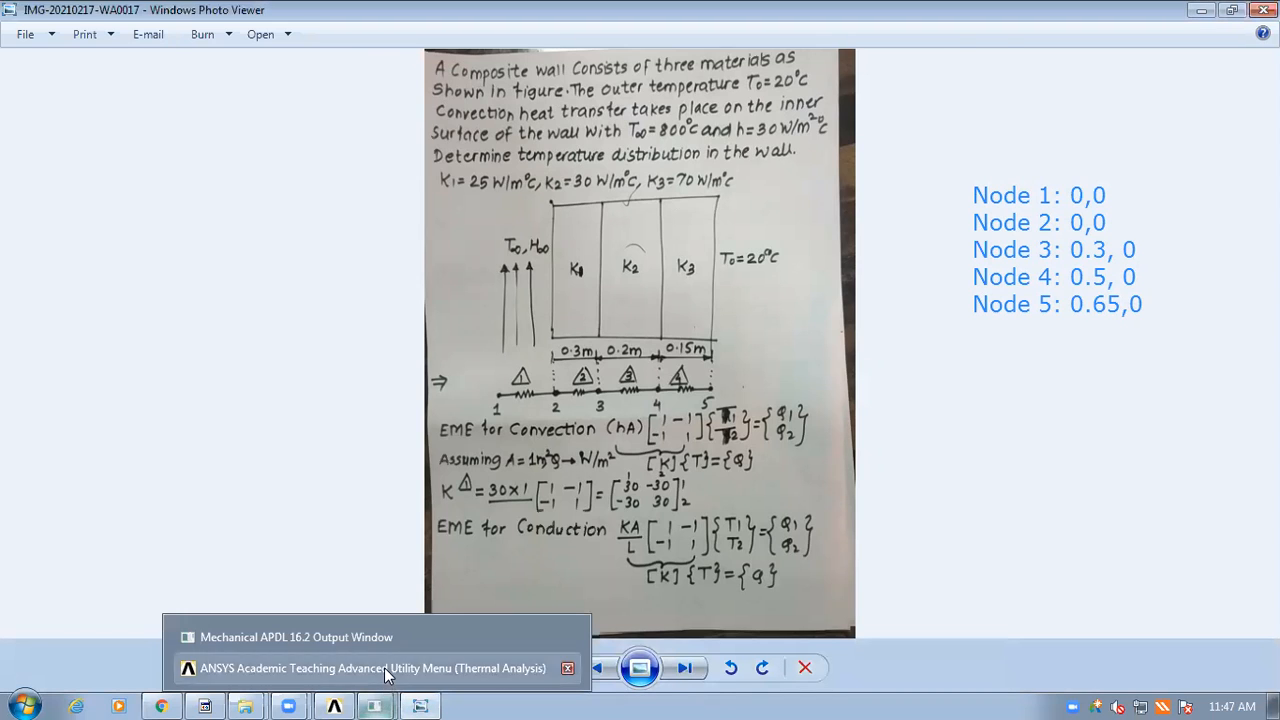
click(384, 667)
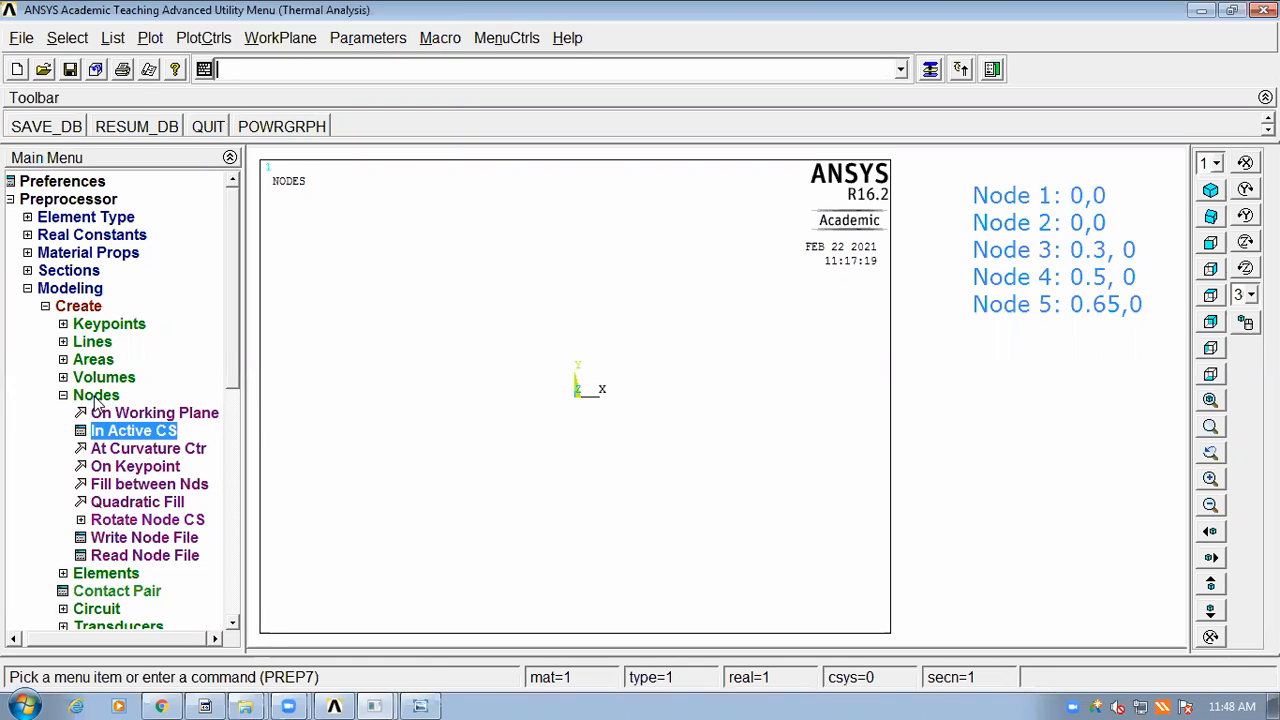
click(122, 437)
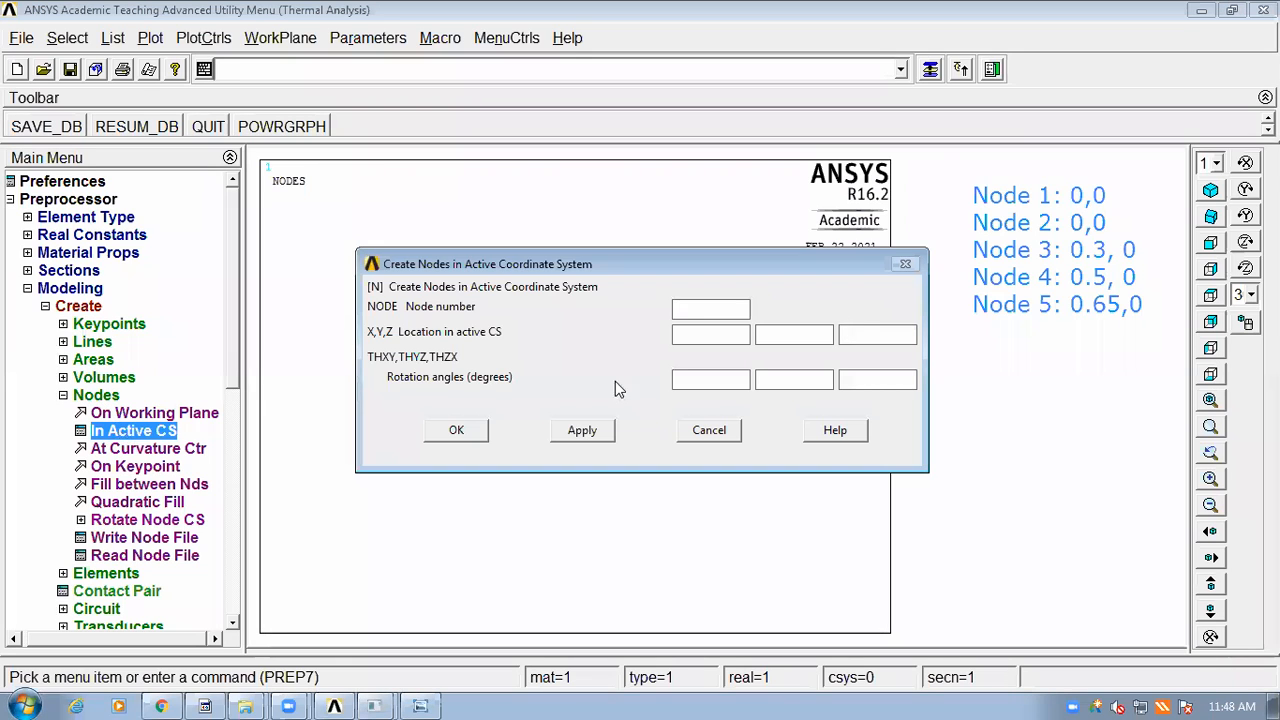
text(1)
text(0)
click(778, 335)
text(0)
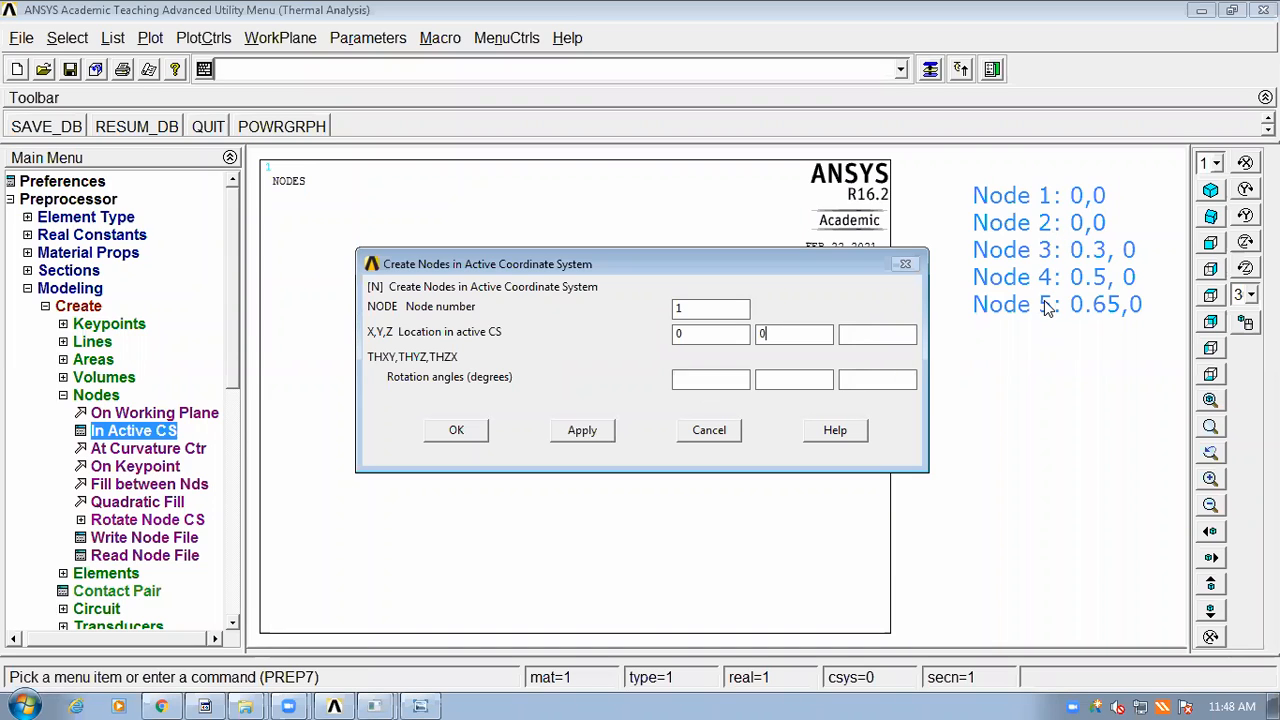
click(597, 432)
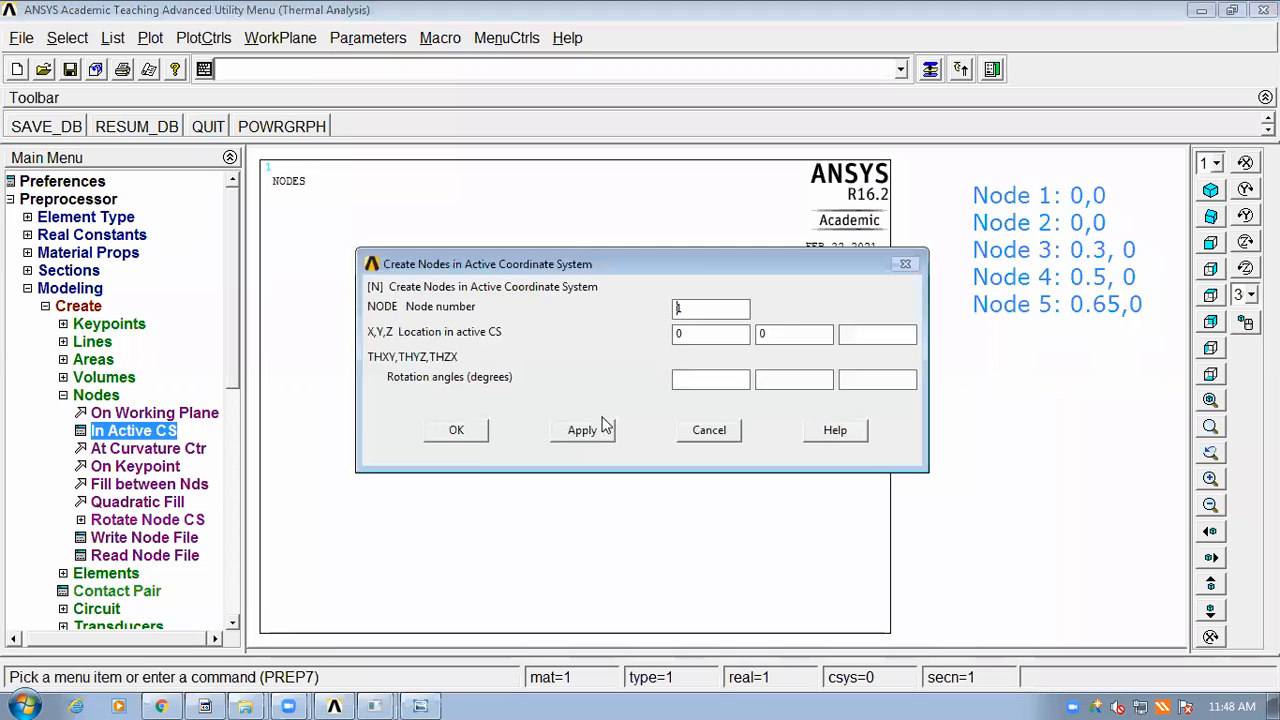
Step: Create node 2 at X 0, Y 0 and node 3 at X 0.3, Y 0
double_click(708, 313)
text(2)
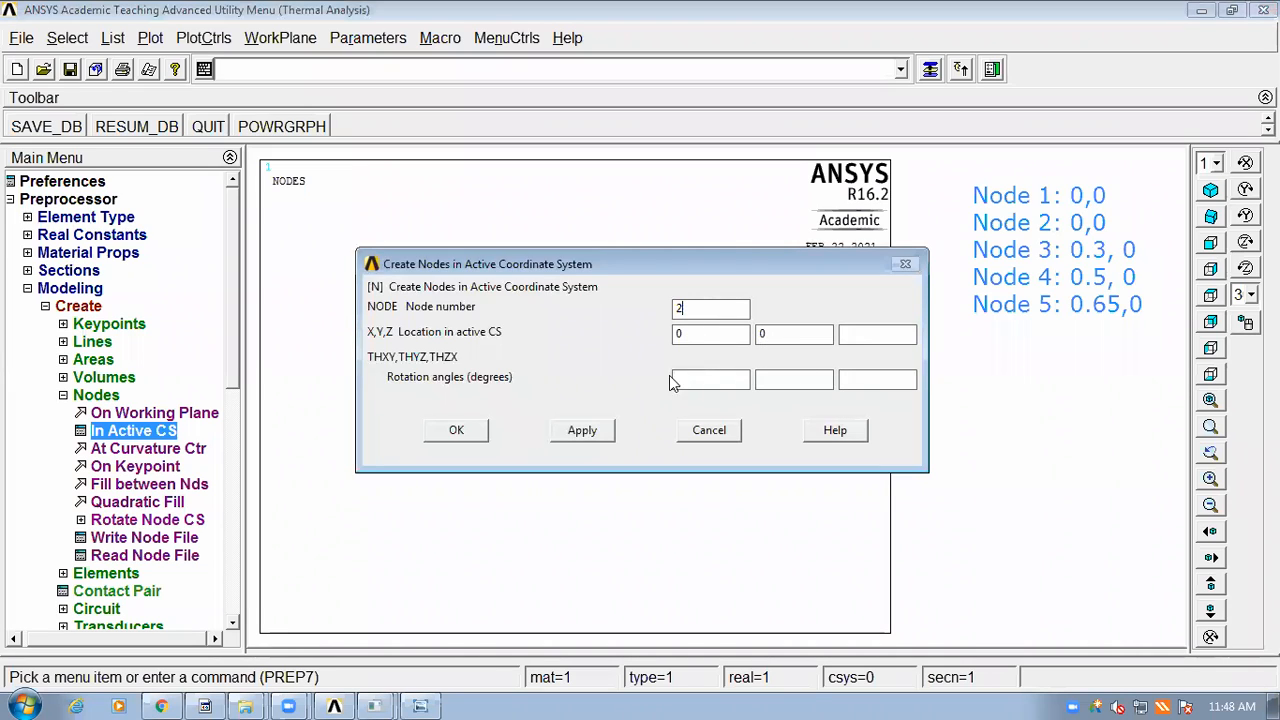
click(590, 432)
double_click(700, 308)
text(3.3)
click(582, 431)
Step: Create node 4 at X 0.5, Y 0 and node 5 at X 0.65, Y 0, and finish the node creation
text(4)
click(703, 332)
key(BackSpace)
text(5)
click(590, 436)
double_click(701, 308)
text(5)
key(BackSpace)
text(65)
click(456, 430)
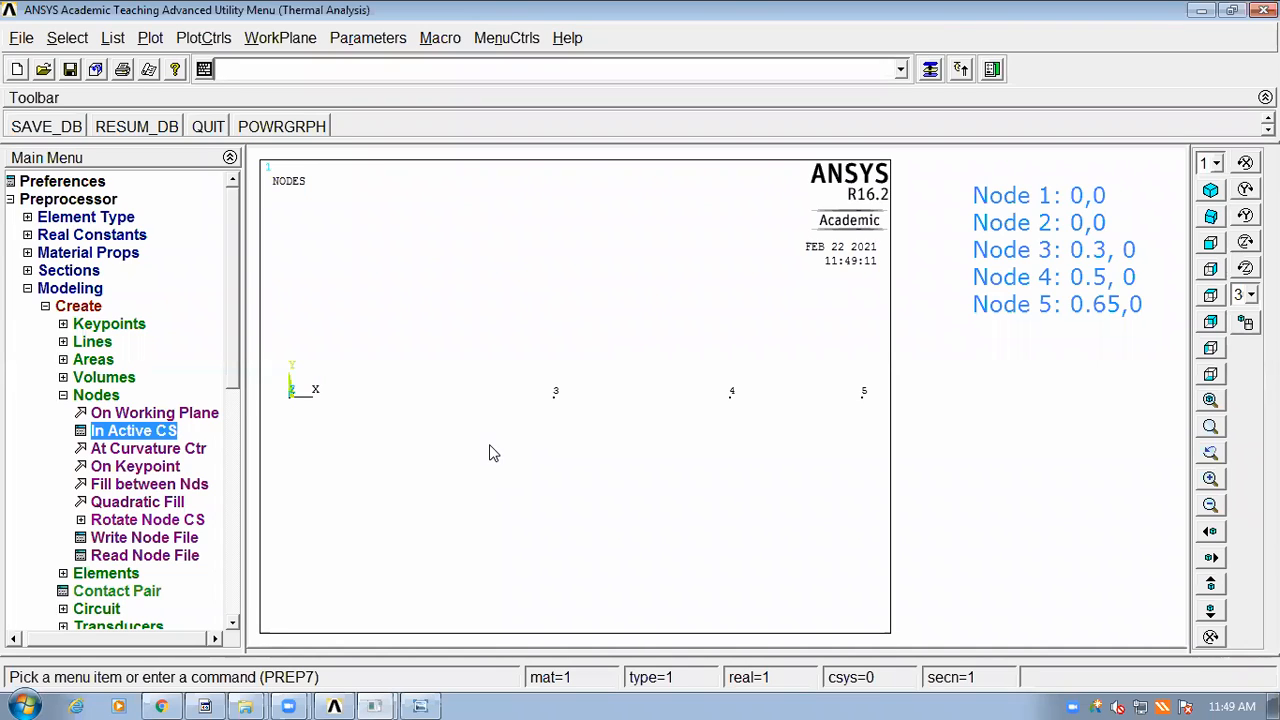
Step: Collapse the node creation options and show the element creation options for modeling
click(78, 396)
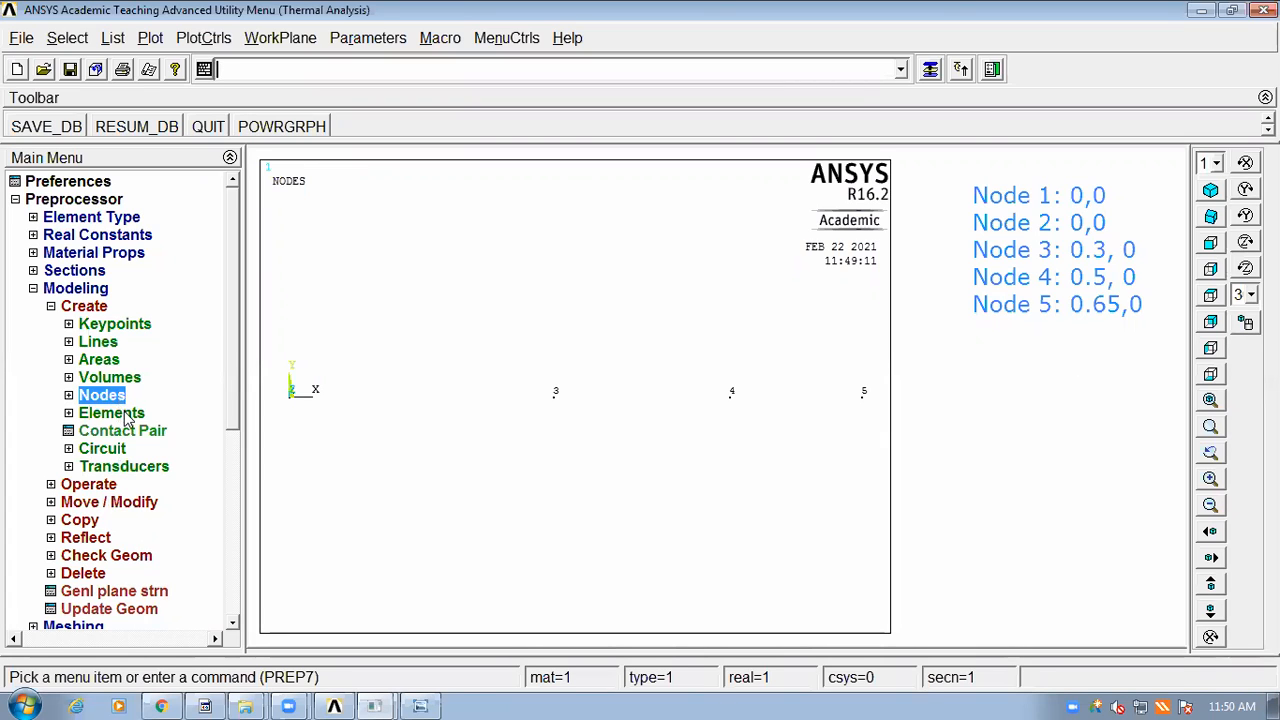
click(122, 414)
scroll(232, 368, down, 1)
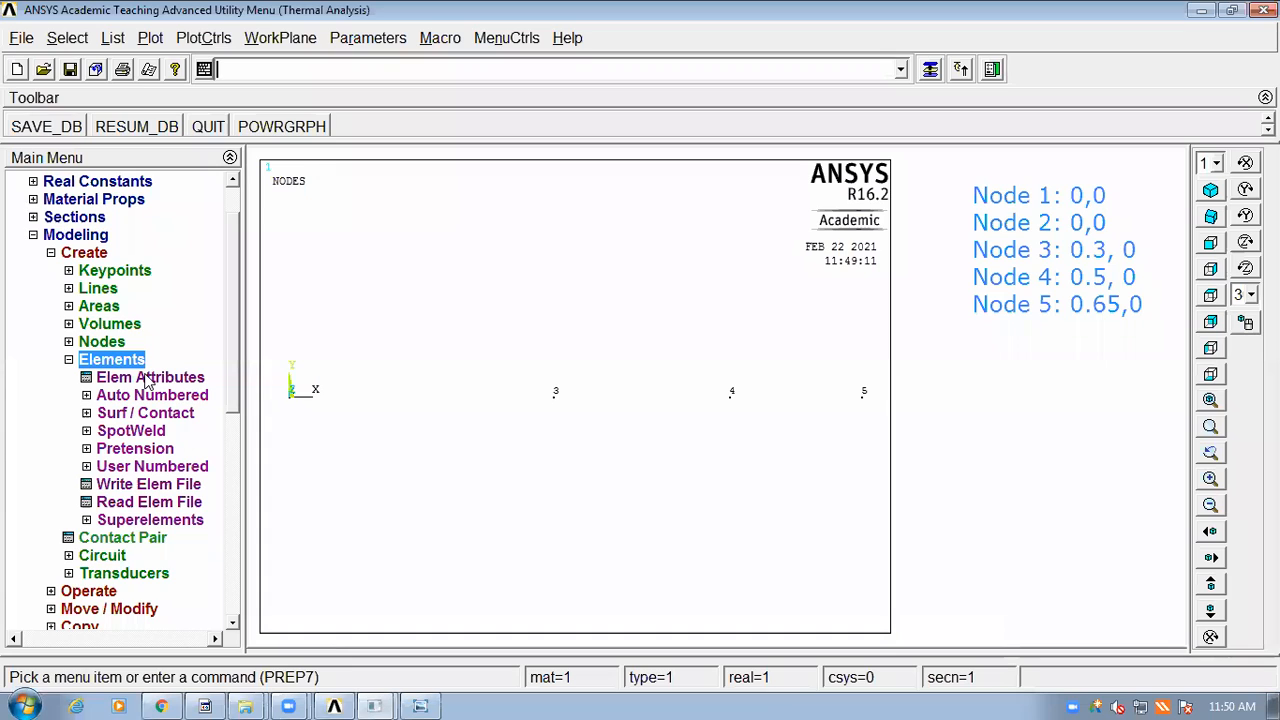
Step: Switch to the problem sketch in Windows Photo Viewer and try a header note "Element No Element type" below the node list
click(430, 699)
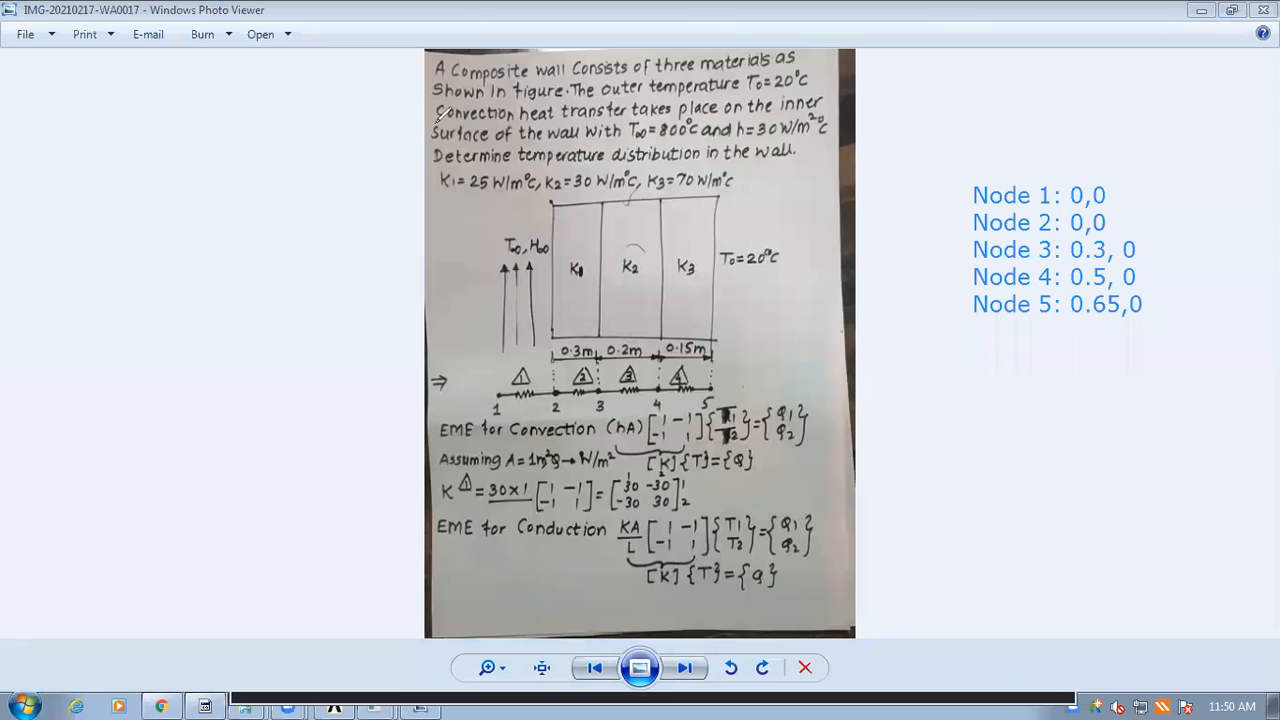
click(889, 348)
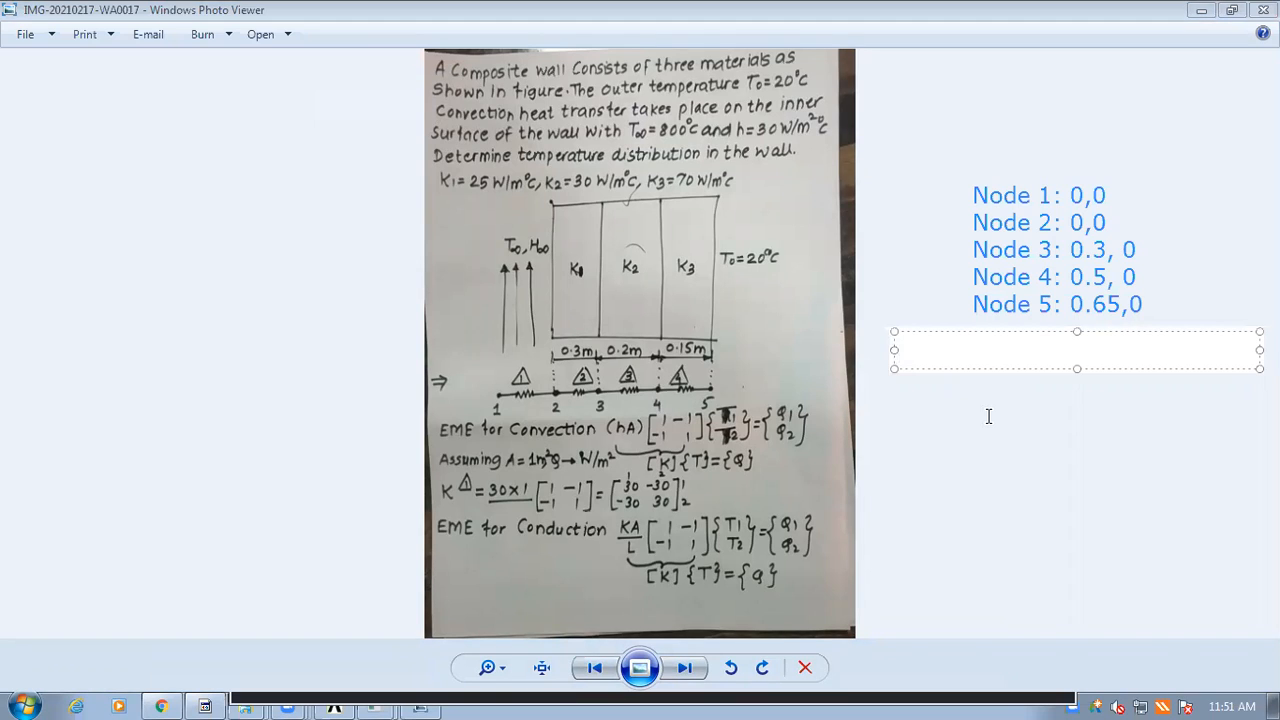
text(E)
text(emn)
key(BackSpace)
text(ent )
text(o)
key(BackSpace)
key(BackSpace)
text(No)
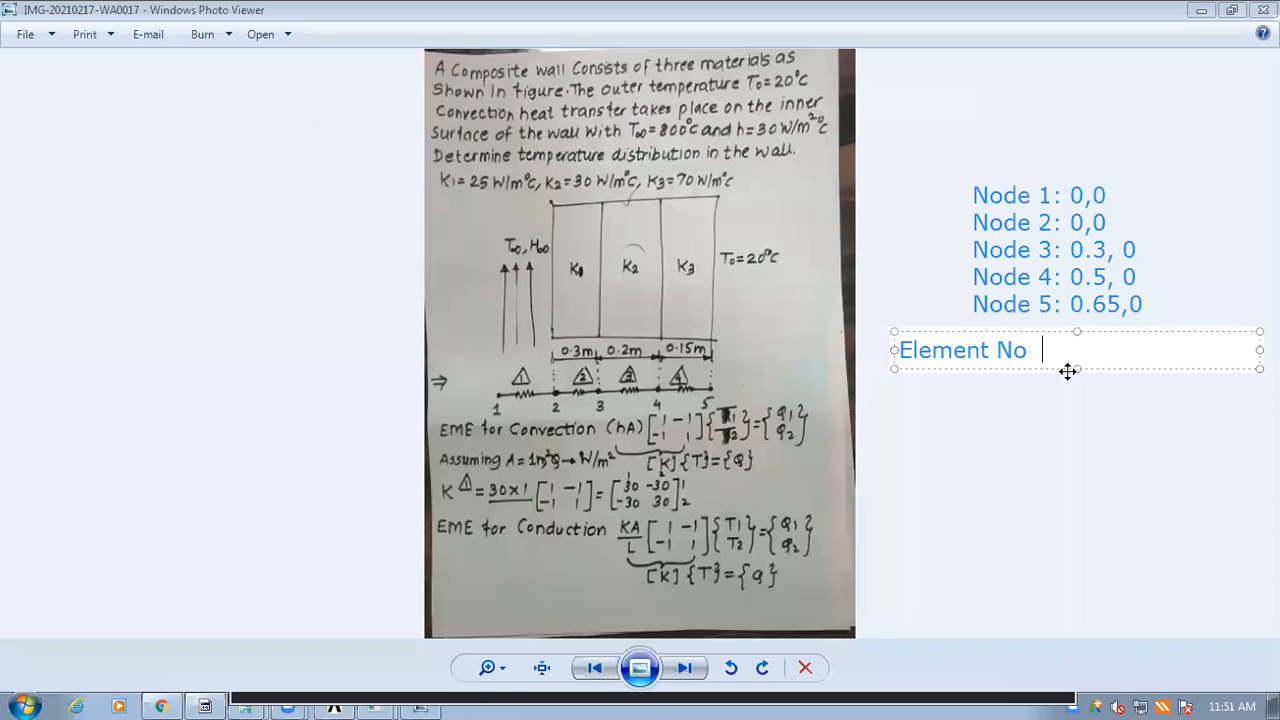
text(   Eleme)
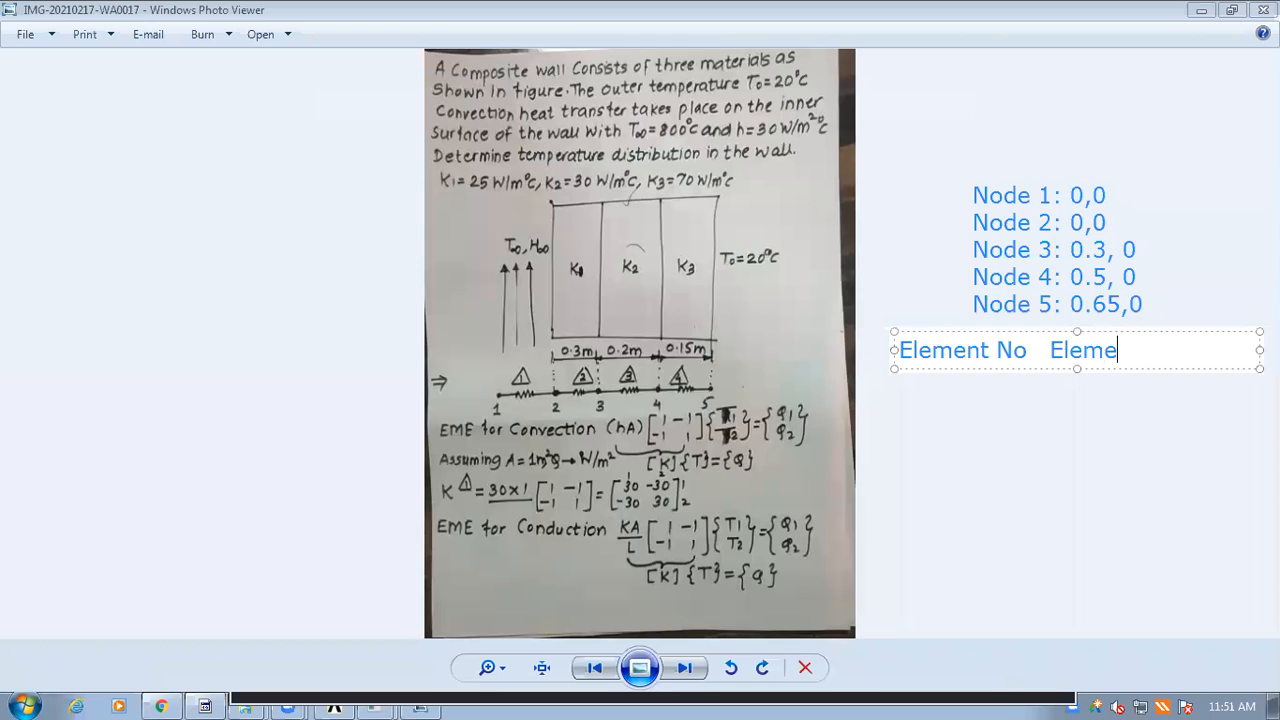
text(nt type)
Step: Shift the element header note towards the sketch, and erase both the node coordinate list and the header
key(Left)
key(Left)
key(Left)
drag(1154, 340, 1130, 336)
click(1194, 354)
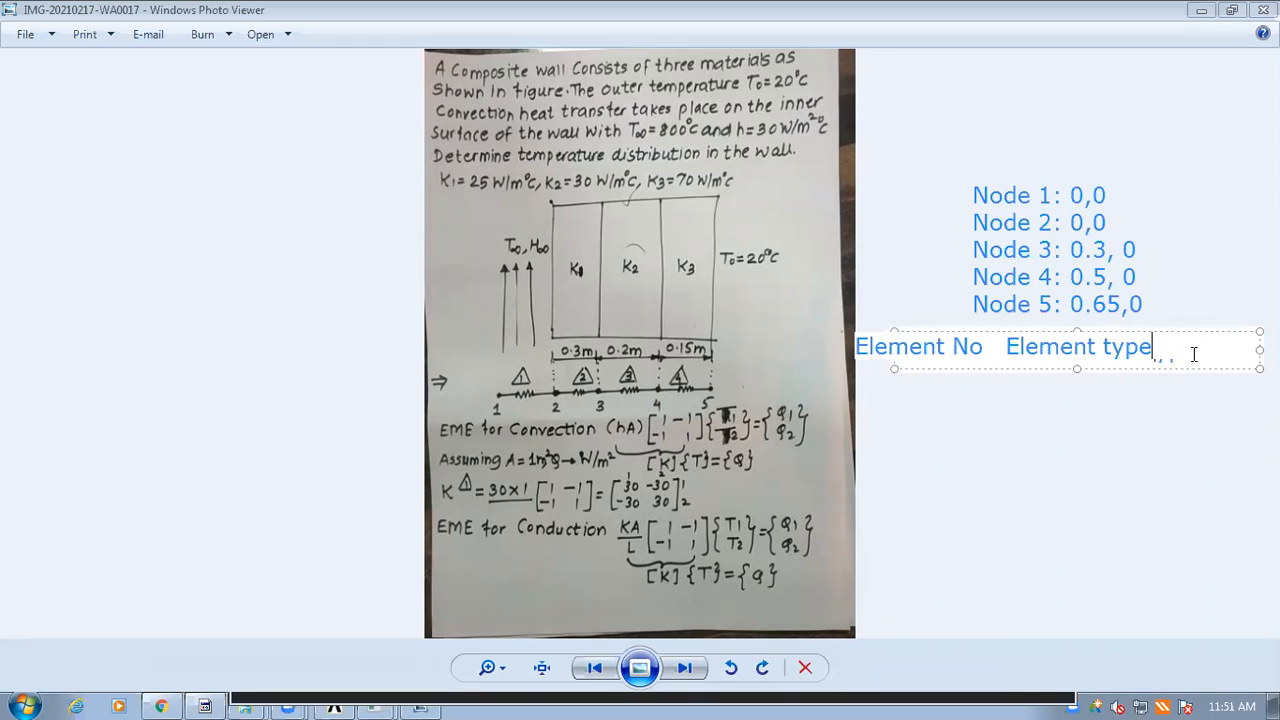
click(1253, 371)
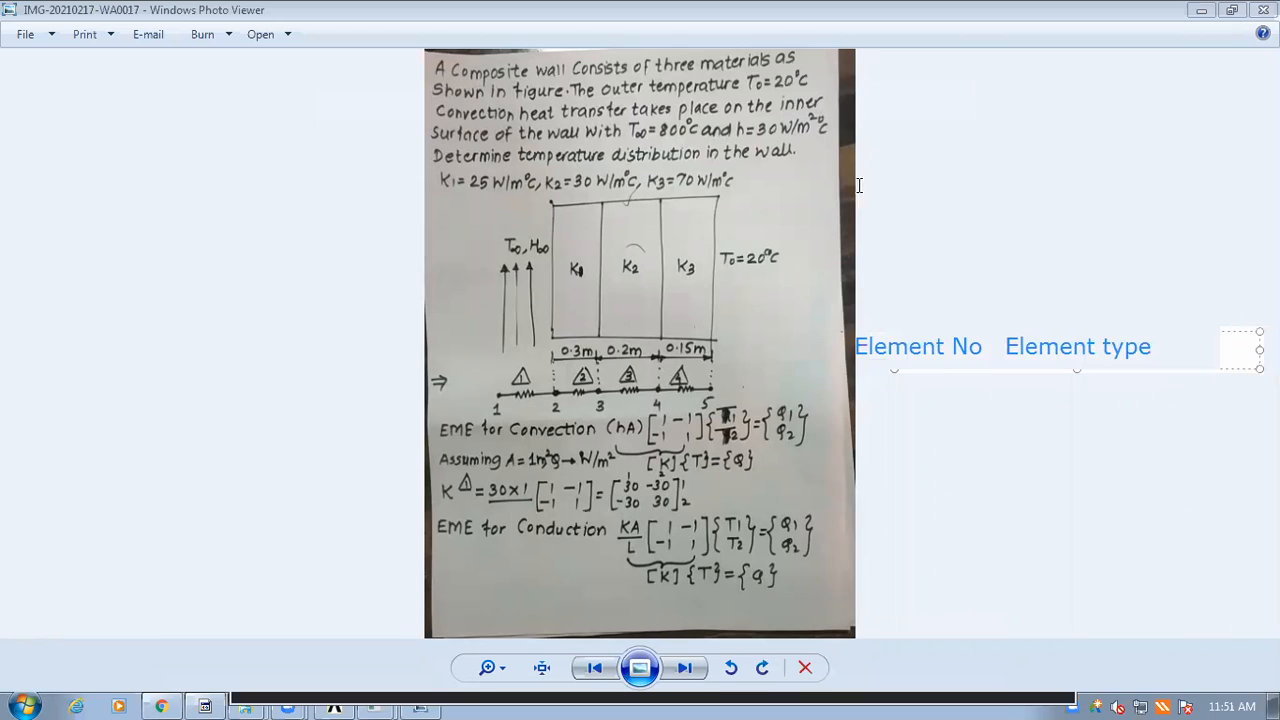
click(987, 360)
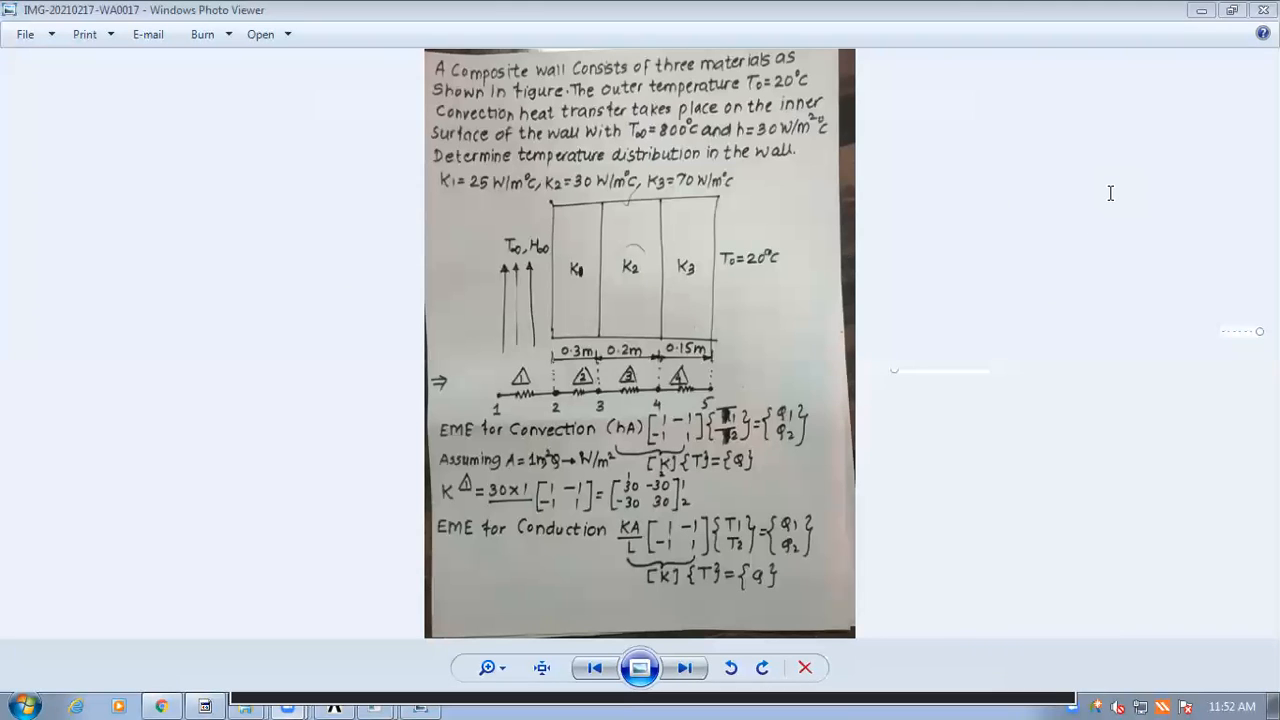
click(862, 184)
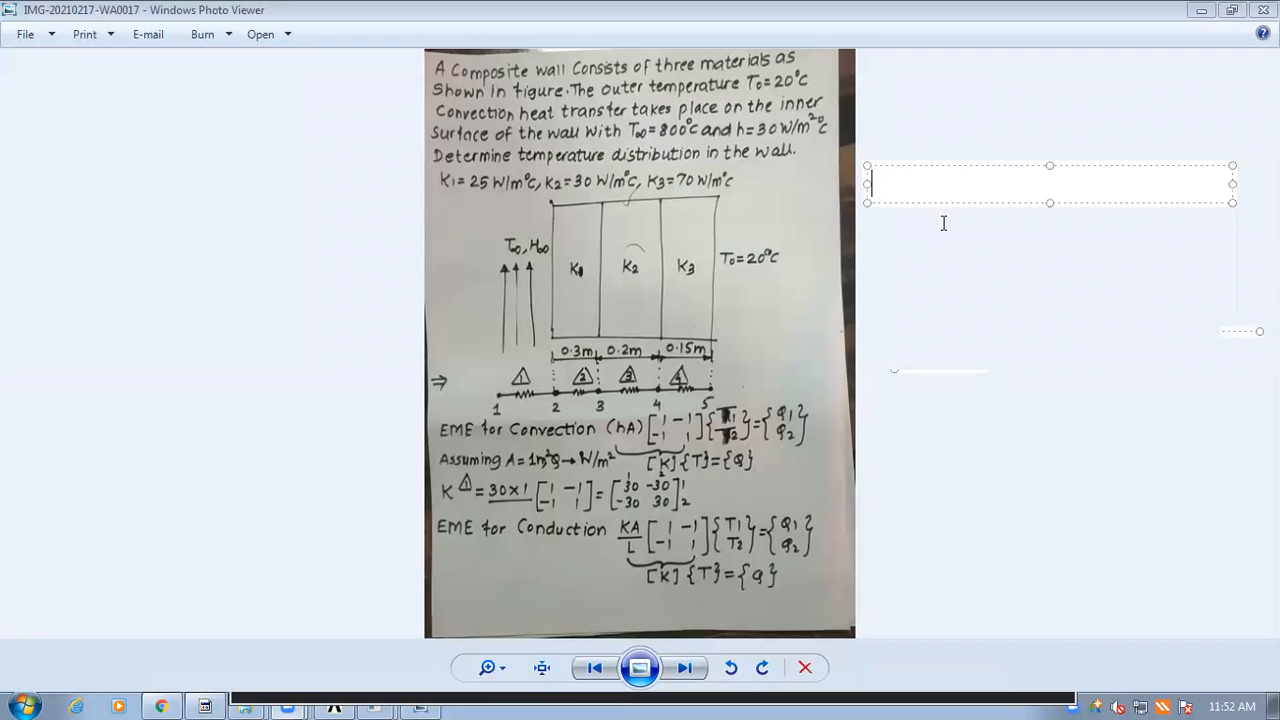
drag(1052, 224, 1050, 270)
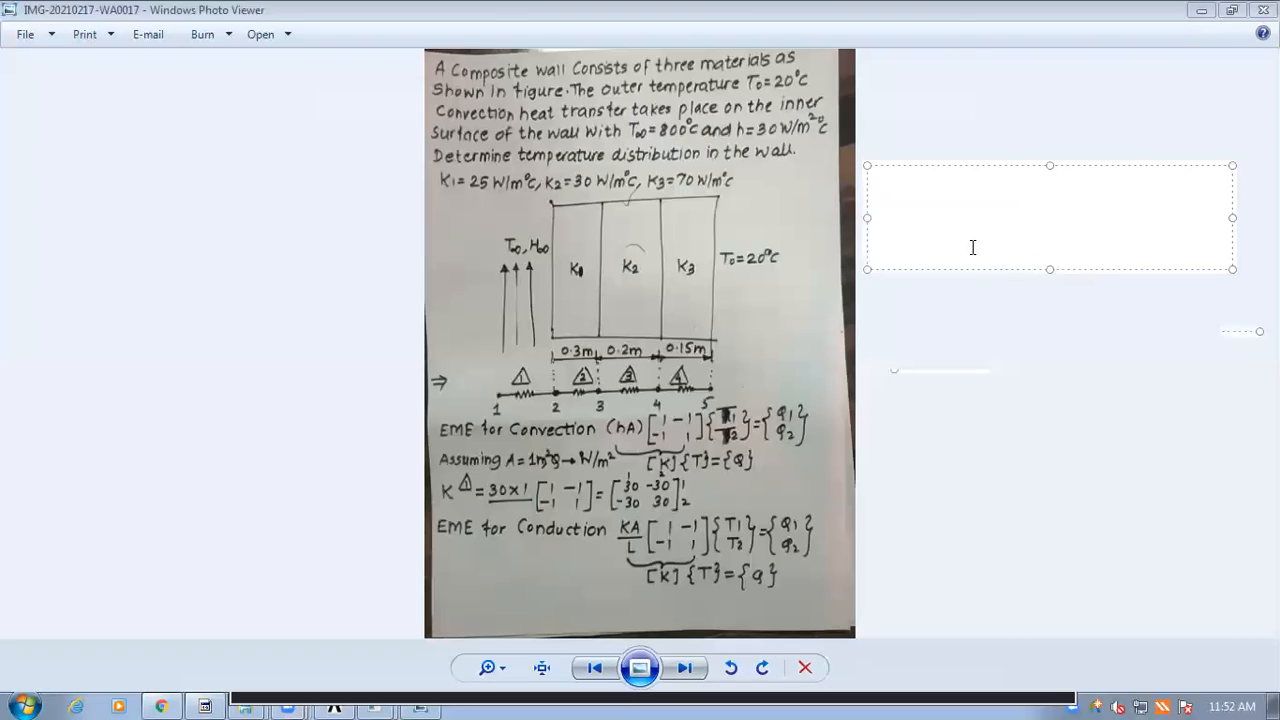
drag(867, 217, 578, 227)
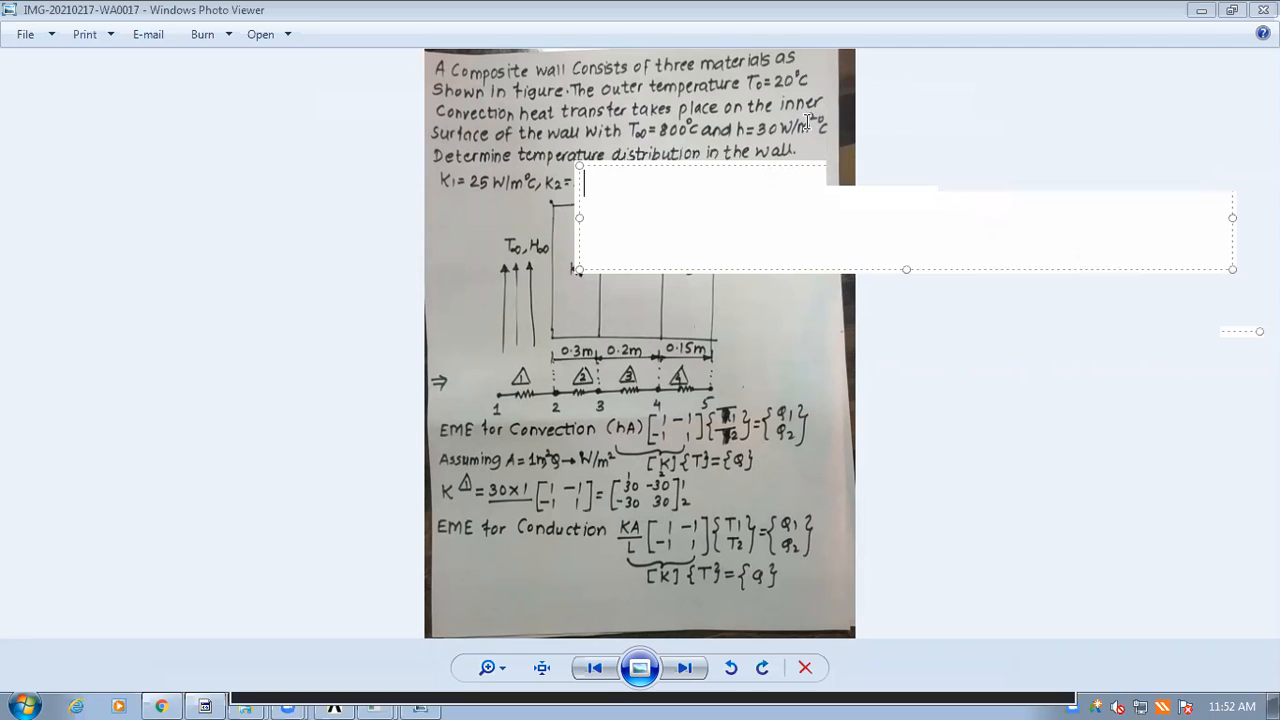
click(608, 158)
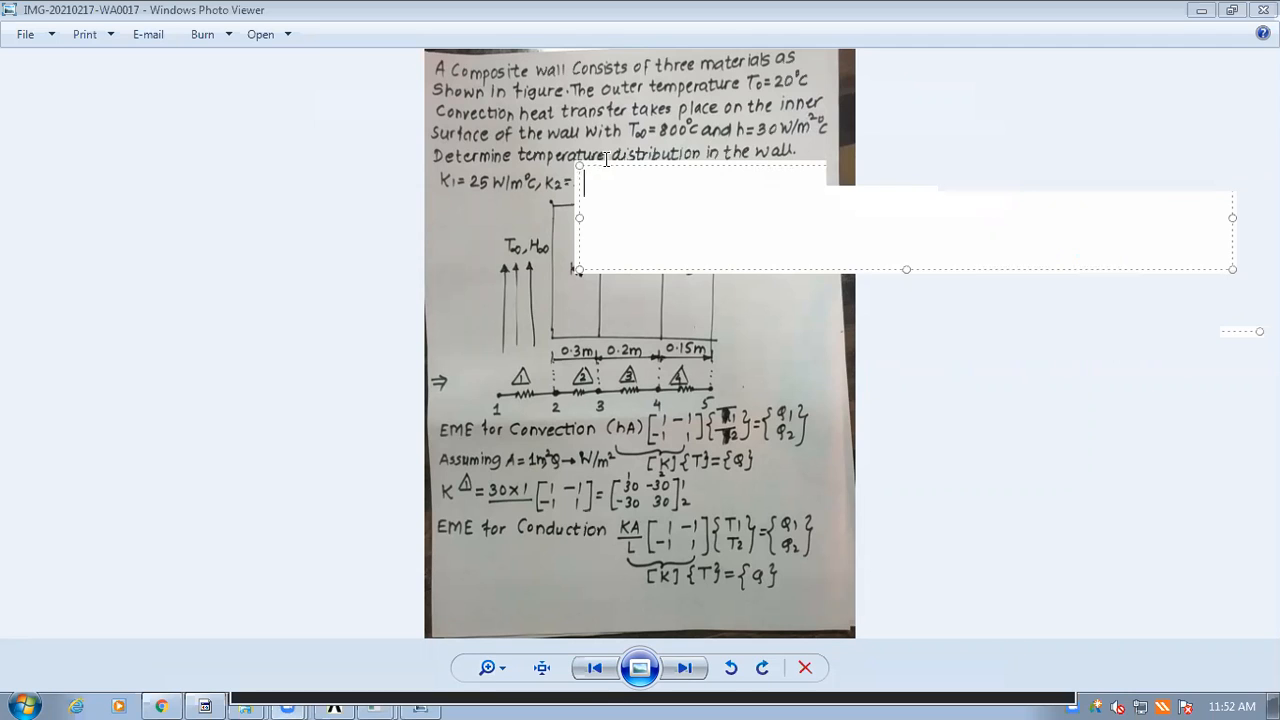
click(918, 131)
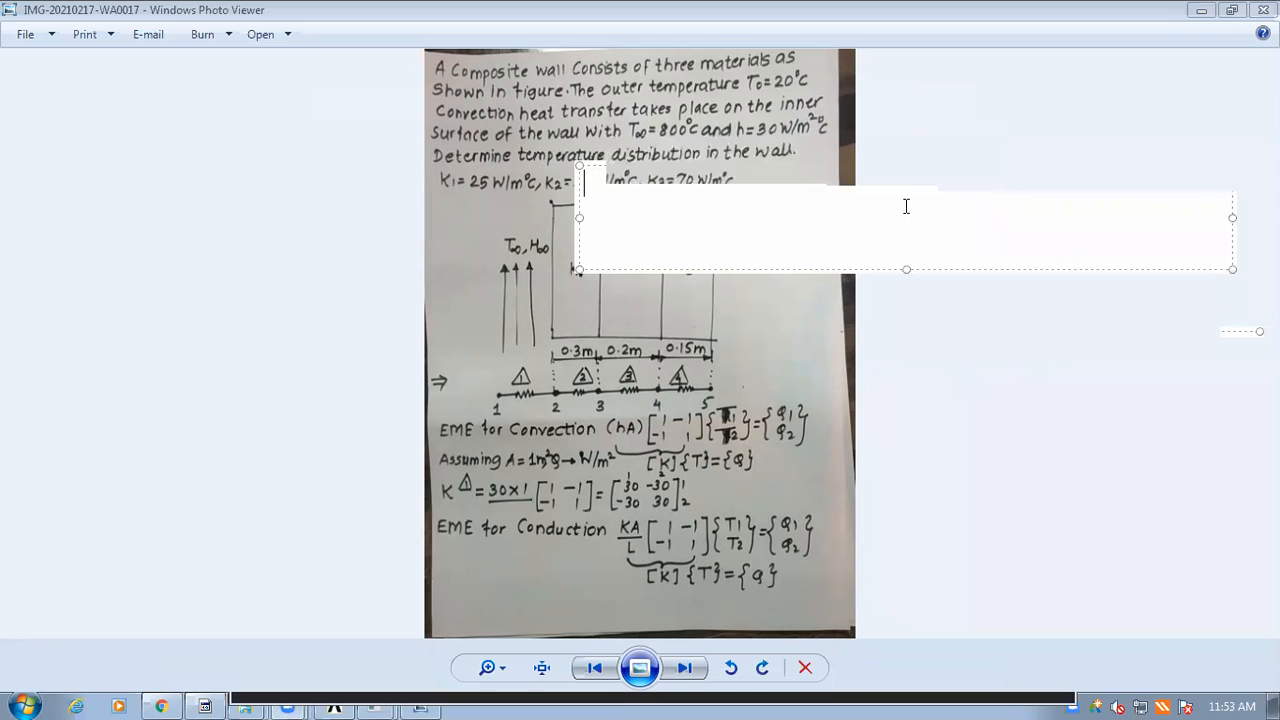
click(940, 265)
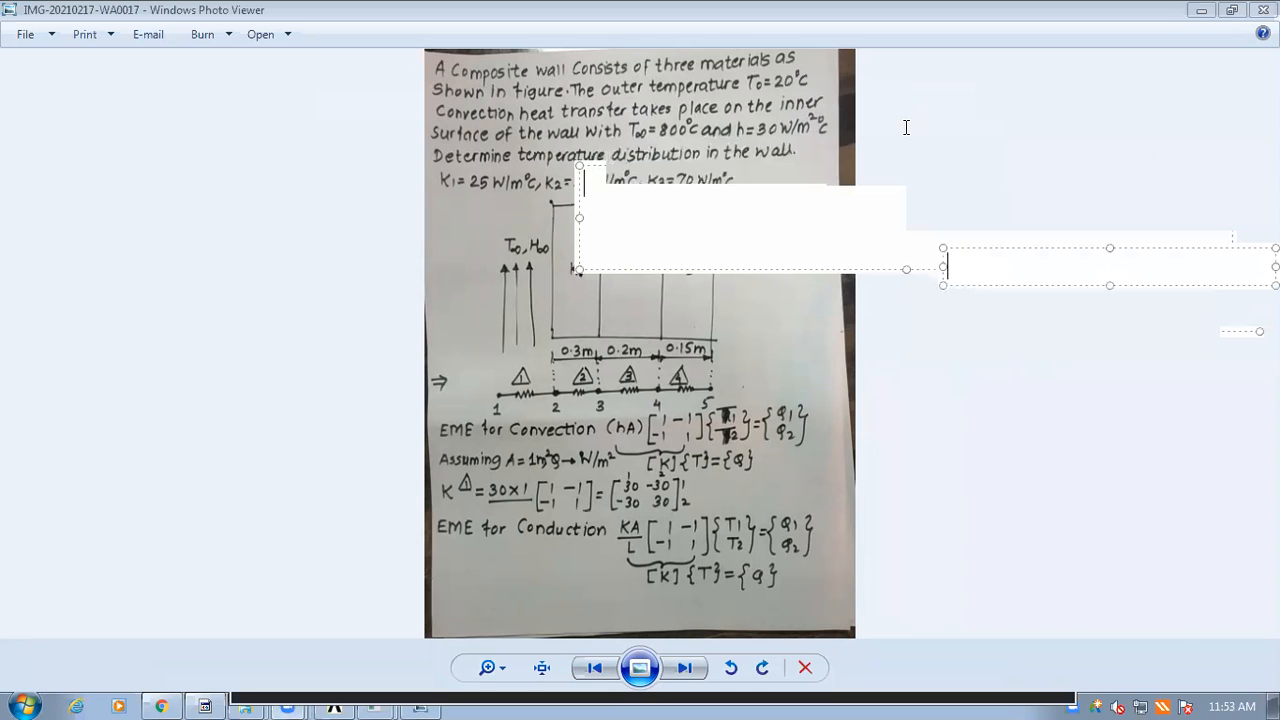
click(906, 127)
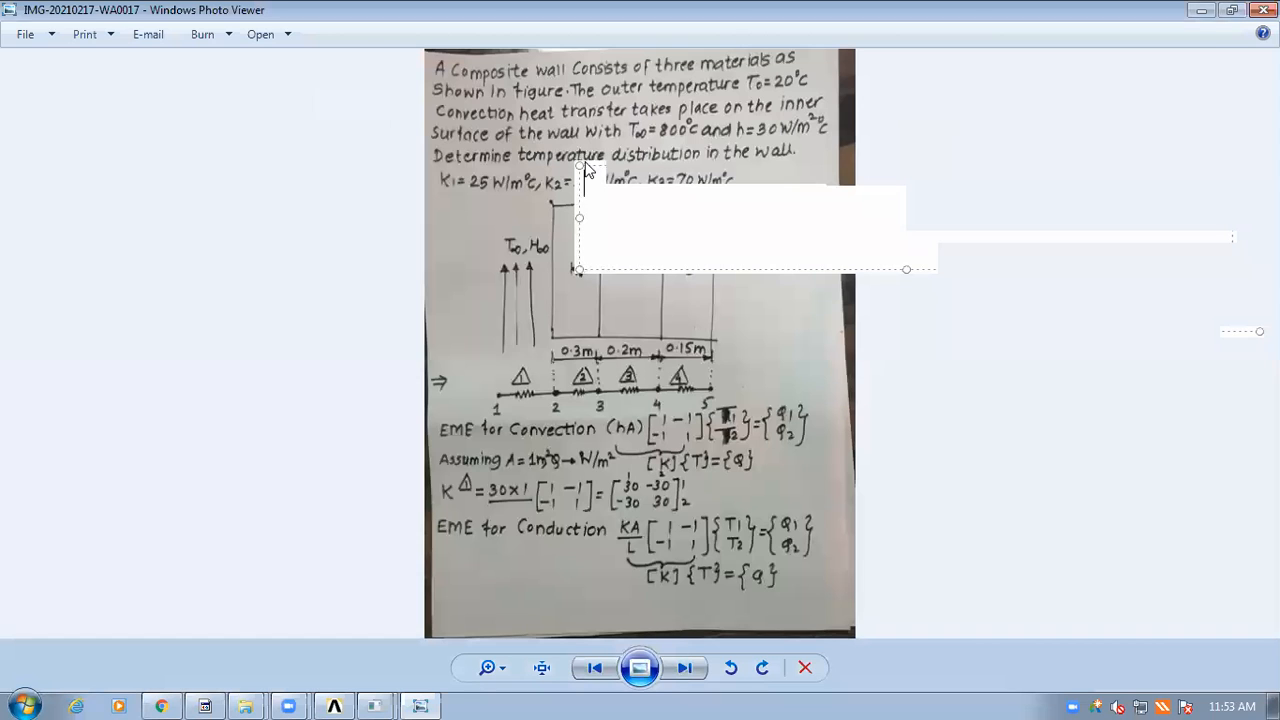
Step: Close the problem sketch and reopen IMG-20210217-WA0017 from folder 3 to clear the leftover note boxes
click(1265, 10)
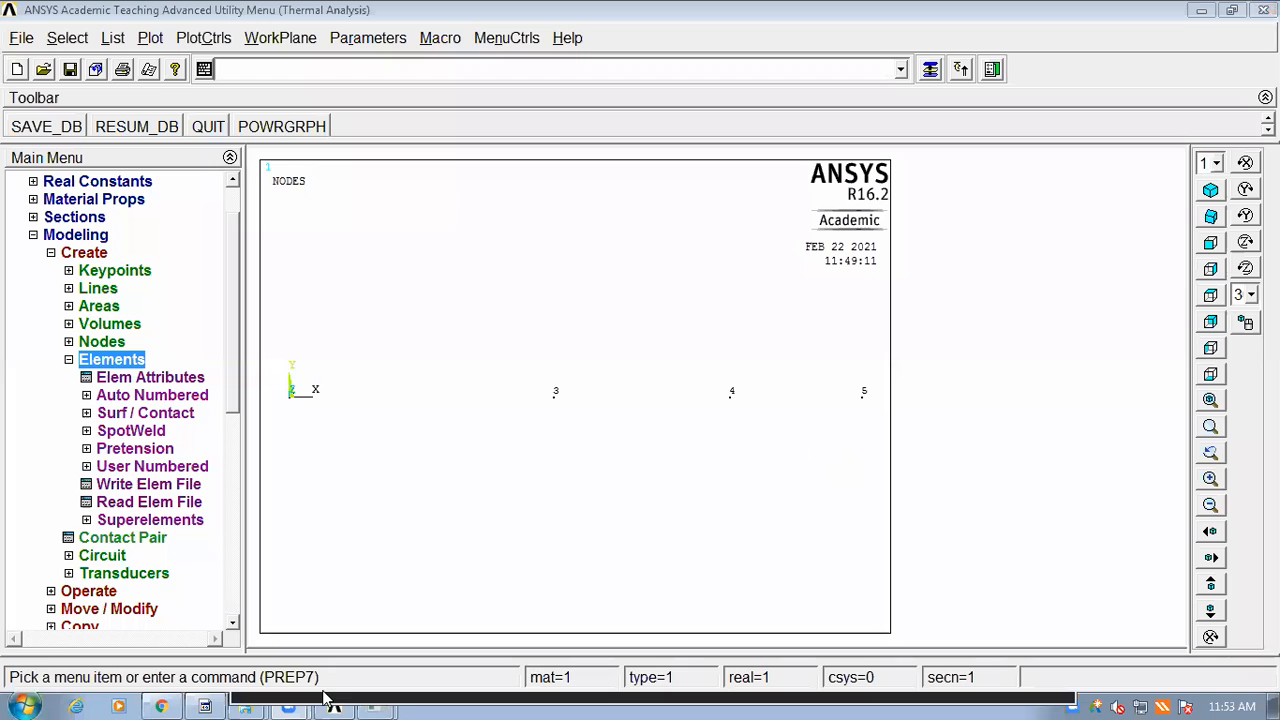
mouse_move(255, 697)
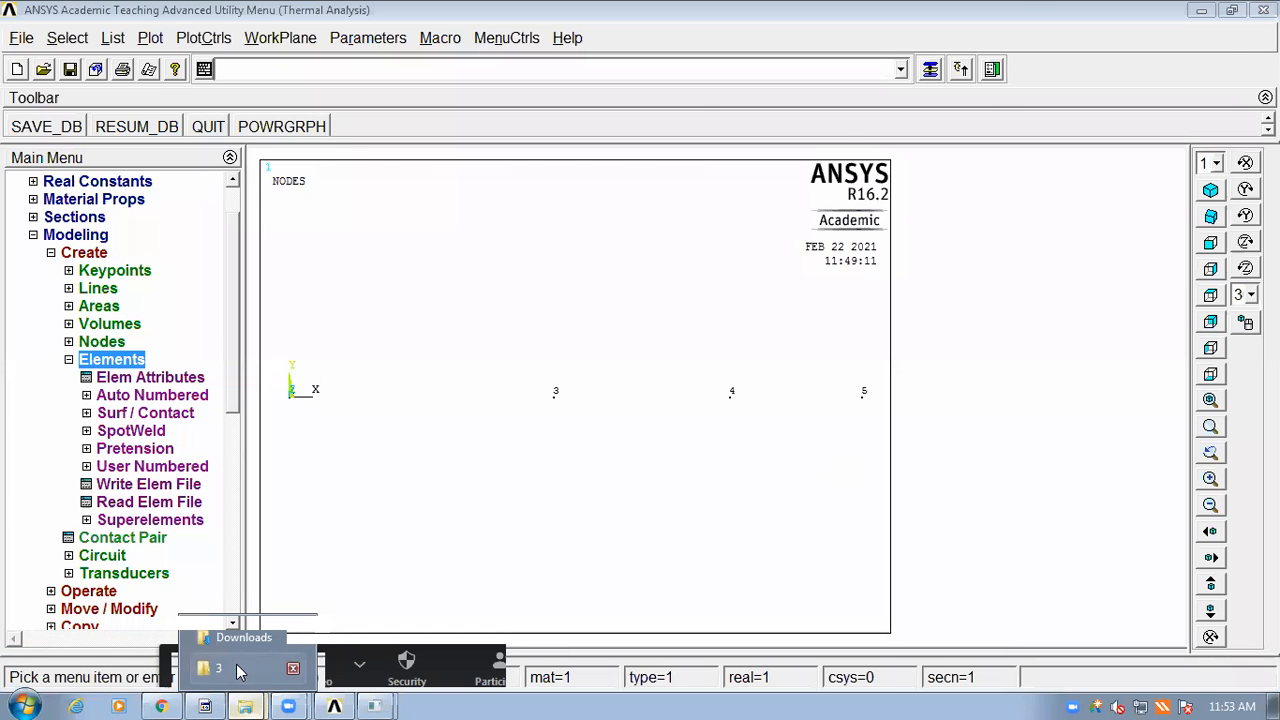
click(236, 664)
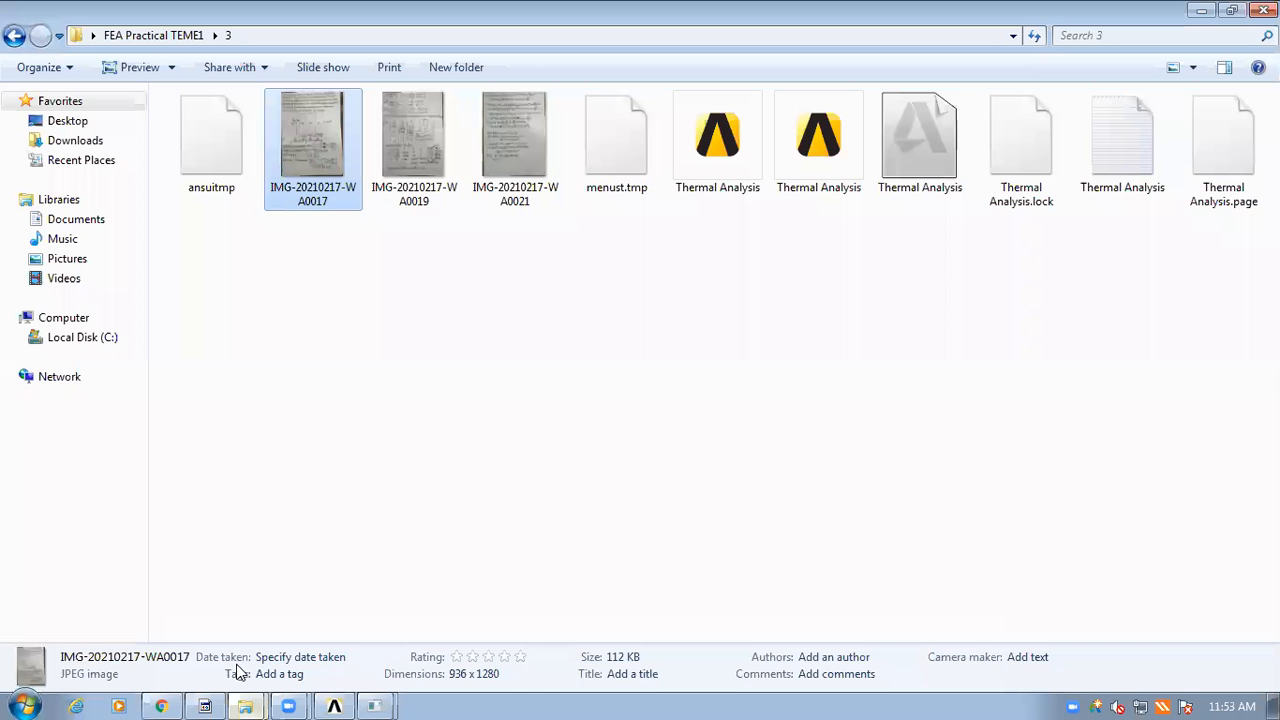
double_click(326, 142)
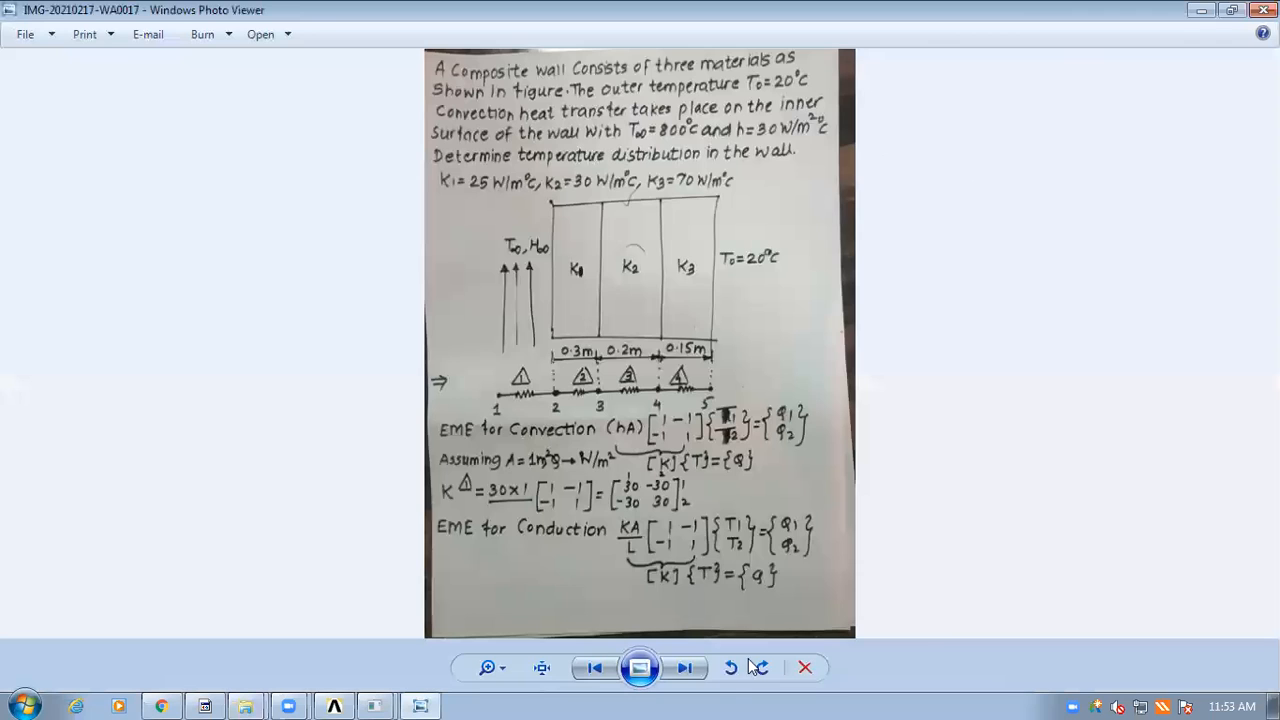
click(618, 664)
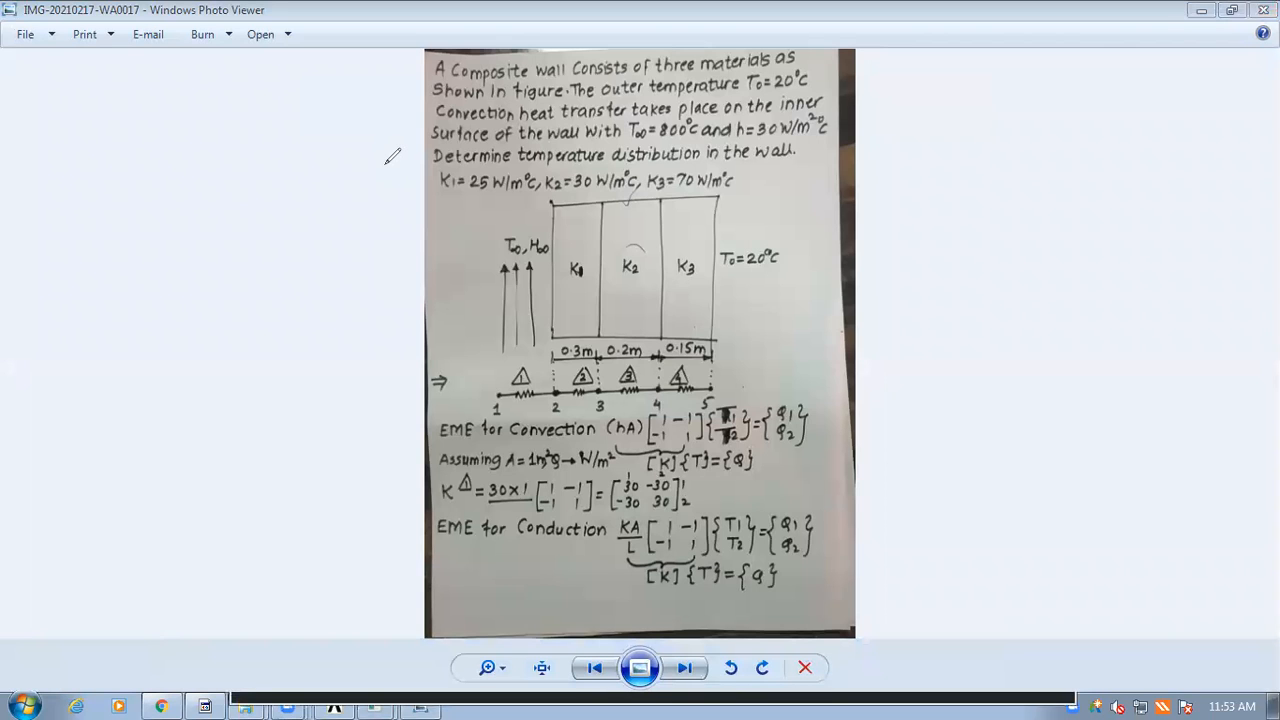
Step: Add a note across the node diagram with the headings "Element No", "Nodes" and "Element type", and widen its text box
click(314, 379)
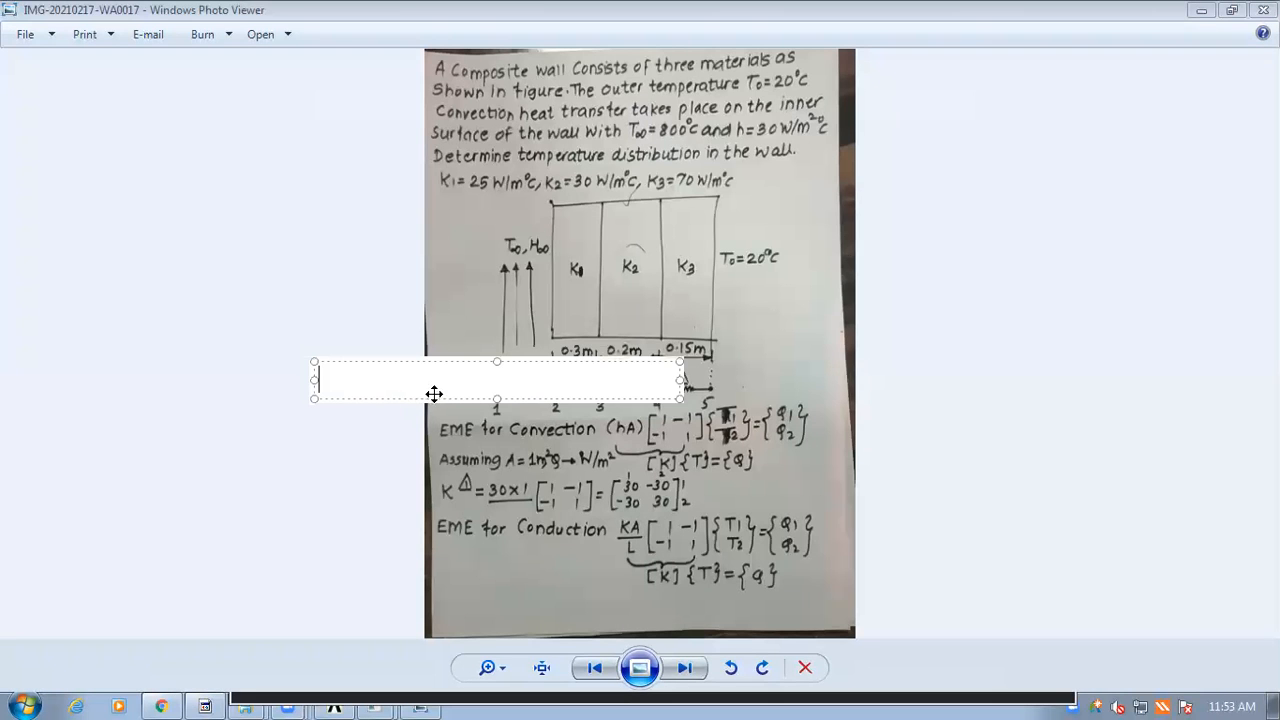
text(Element No      Nodes        )
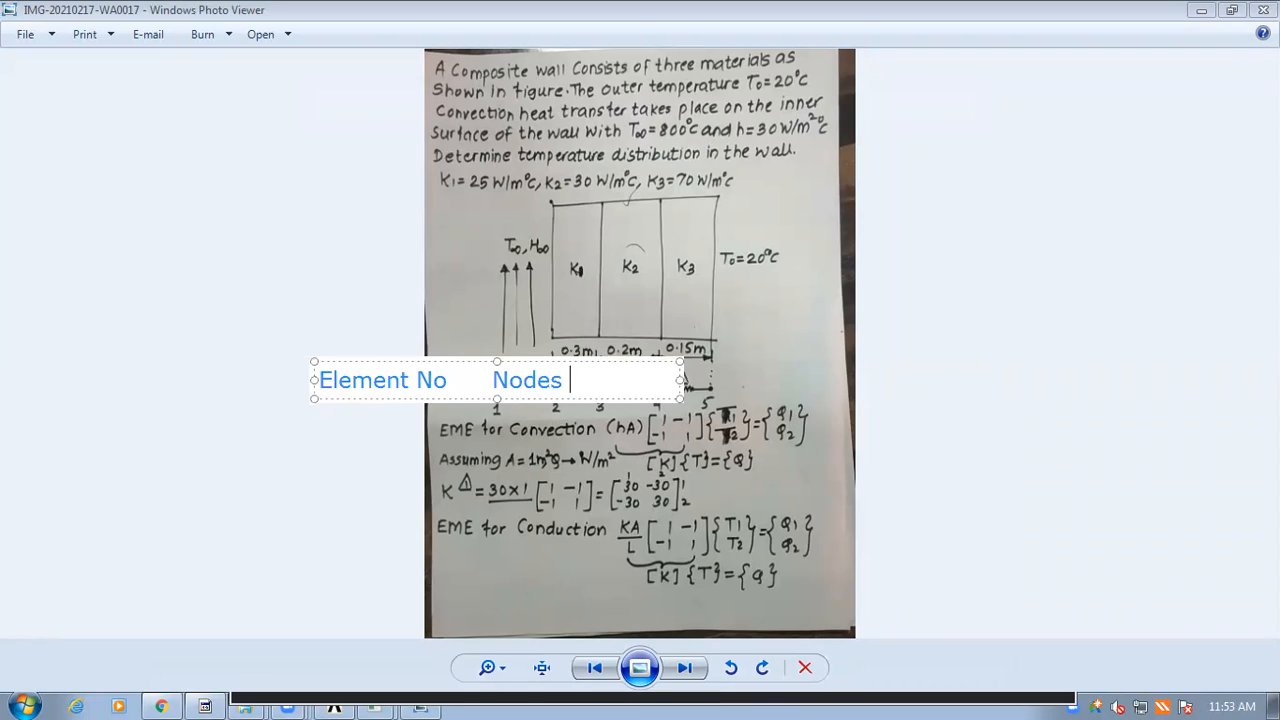
text(Element)
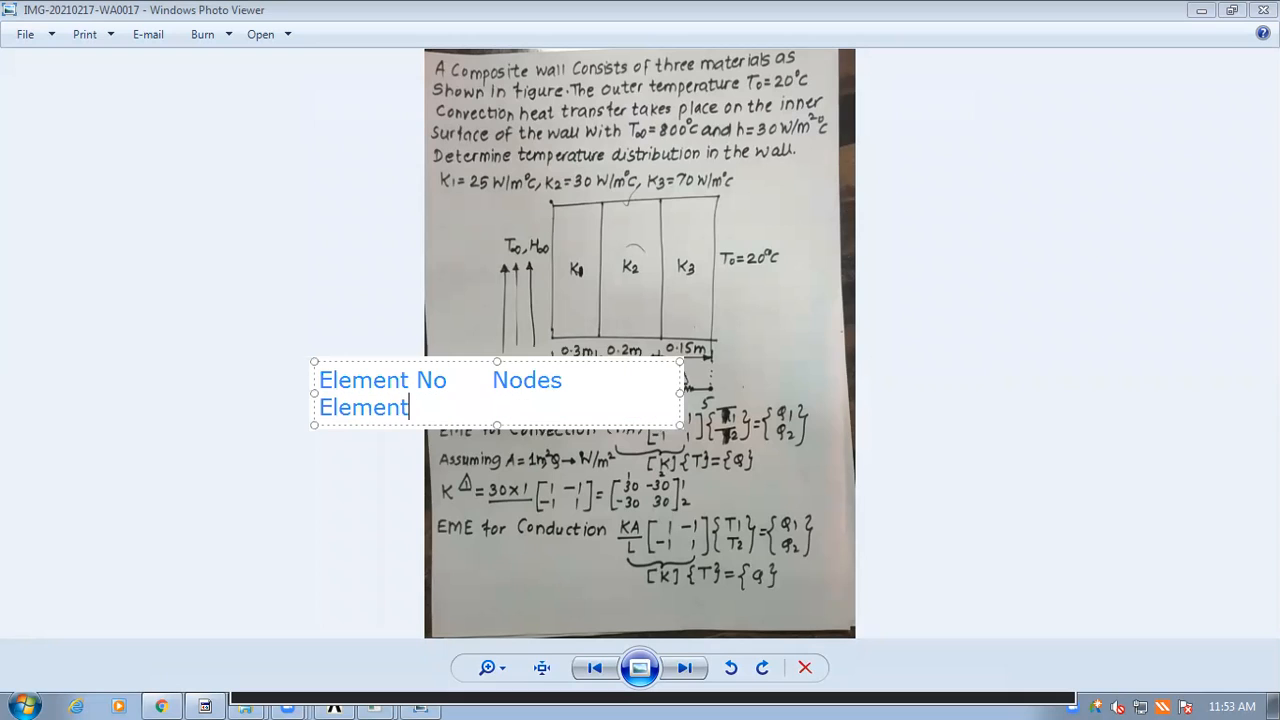
text( type)
drag(681, 425, 1203, 396)
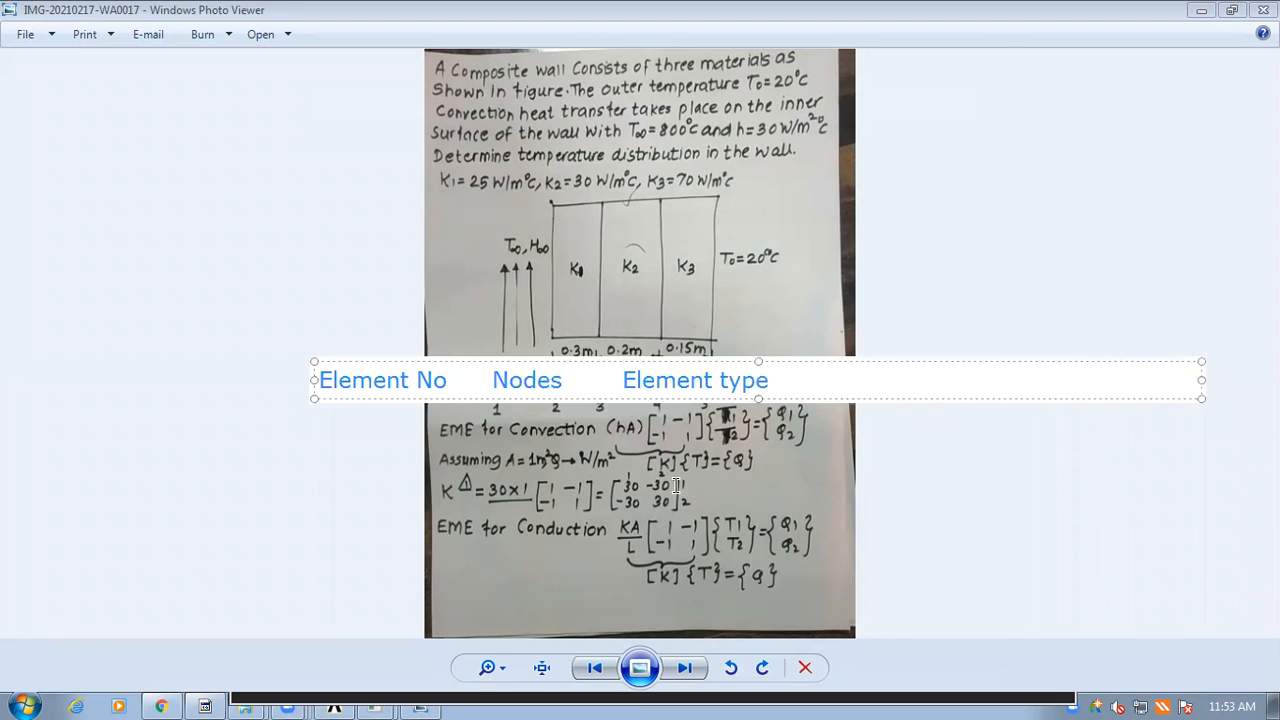
Step: Extend the note with the column headings "Real Constant Set No" and "Material No."
text(Real Constan)
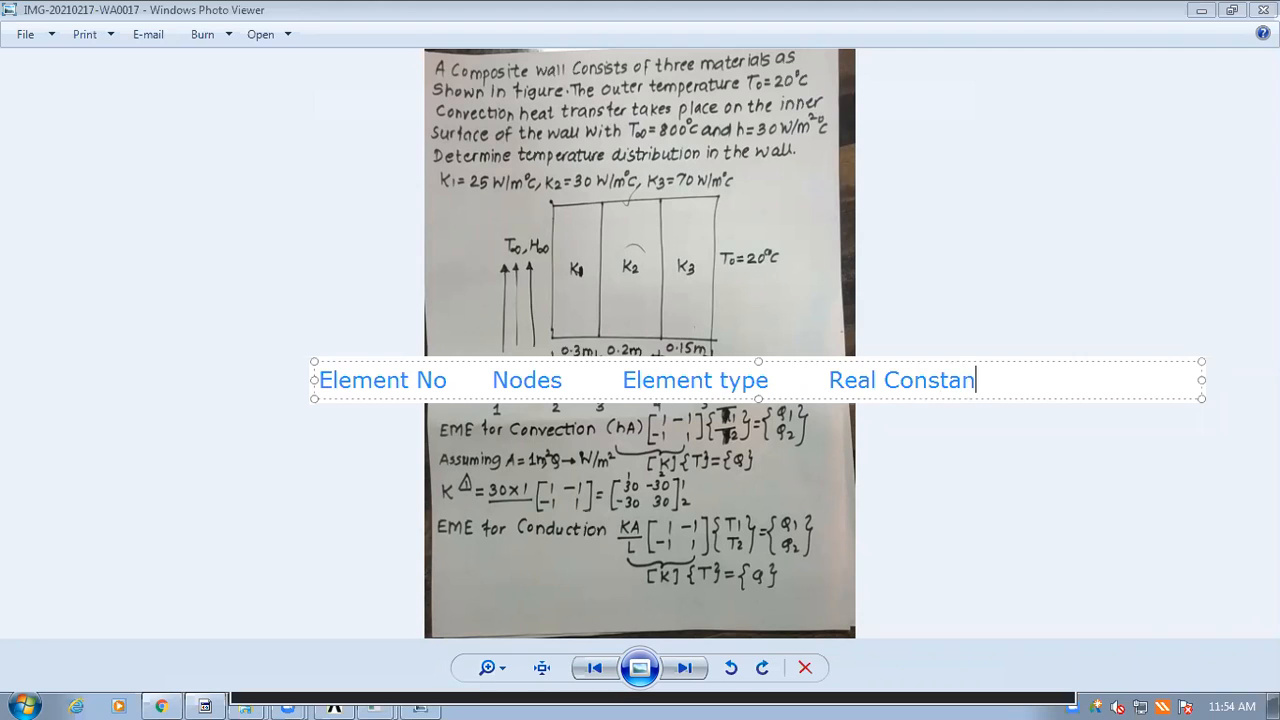
text(t Det)
key(BackSpace)
key(BackSpace)
key(BackSpace)
key(BackSpace)
text(Set No)
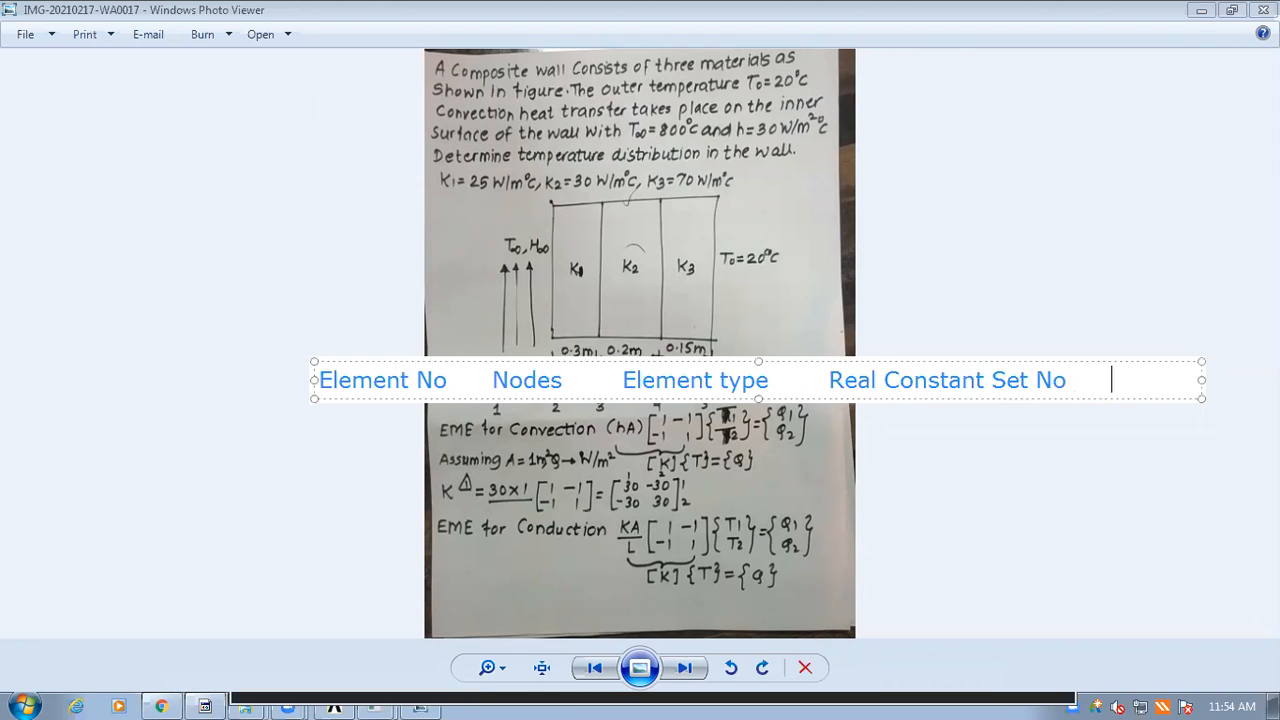
text(       Materia)
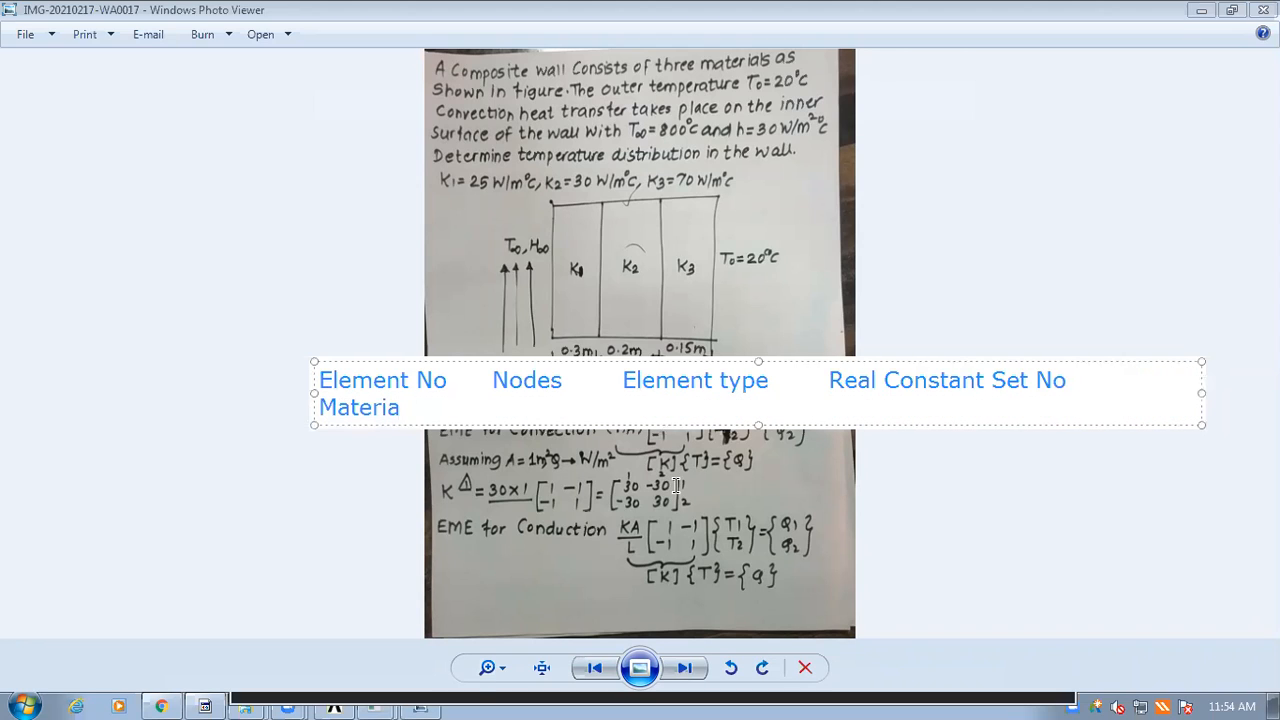
text(l Nu)
key(BackSpace)
key(BackSpace)
text(No)
Step: Tighten the spacing before the element type, real constant and material headings so all five fit on one line
click(829, 380)
key(BackSpace)
key(BackSpace)
key(BackSpace)
key(BackSpace)
key(BackSpace)
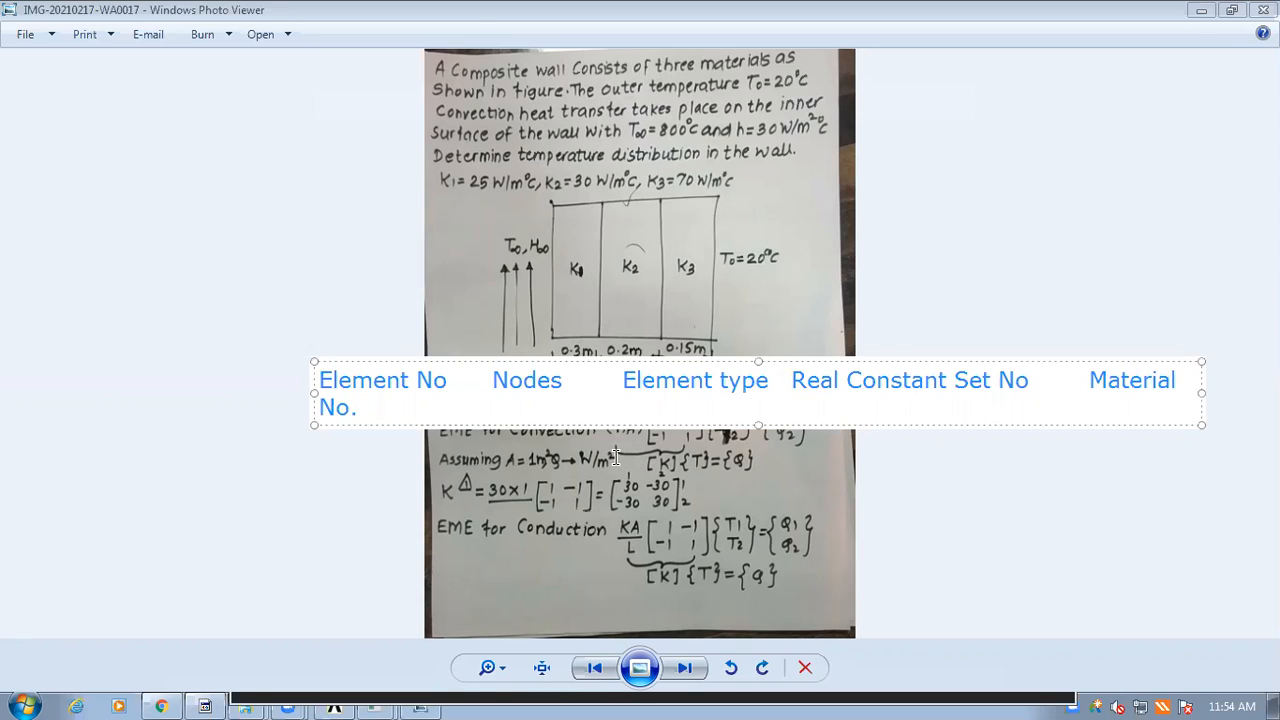
key(Left)
key(Left)
key(Left)
key(Left)
key(Left)
key(Left)
key(Left)
key(Left)
key(Left)
key(Left)
key(Left)
key(Left)
key(Left)
key(Left)
key(Left)
key(Right)
key(BackSpace)
key(BackSpace)
key(BackSpace)
key(BackSpace)
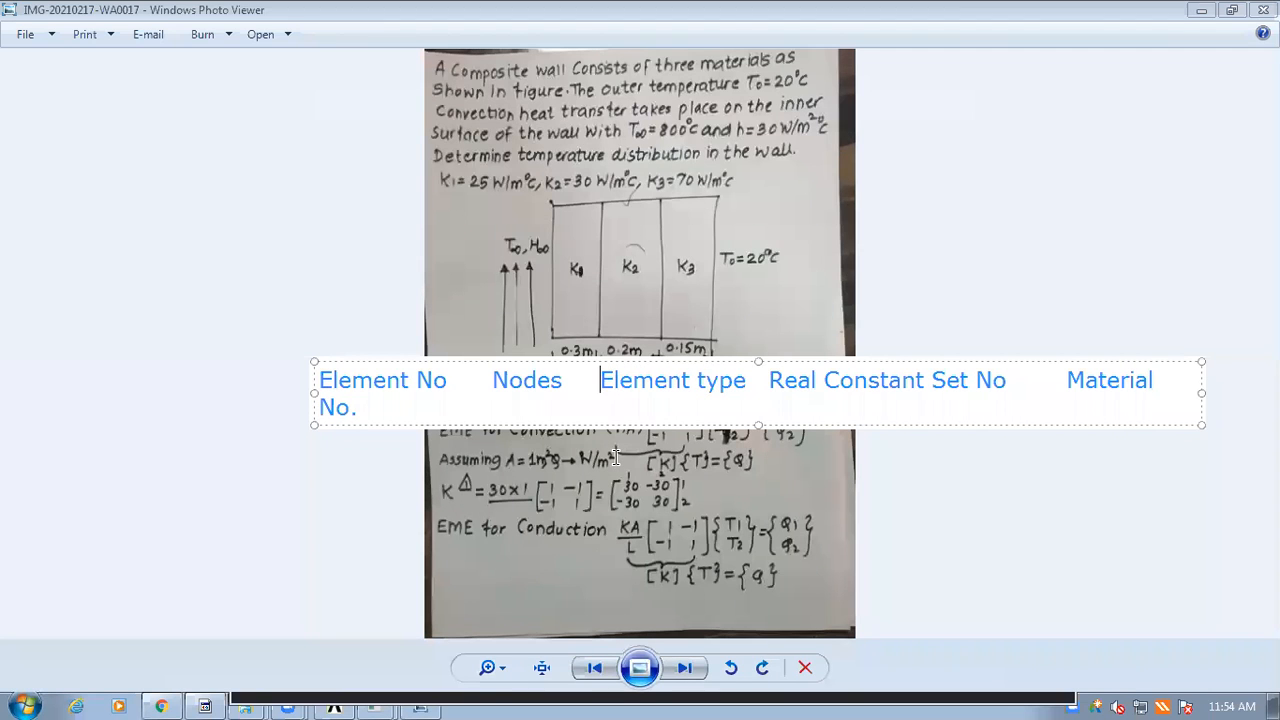
click(1068, 380)
key(BackSpace)
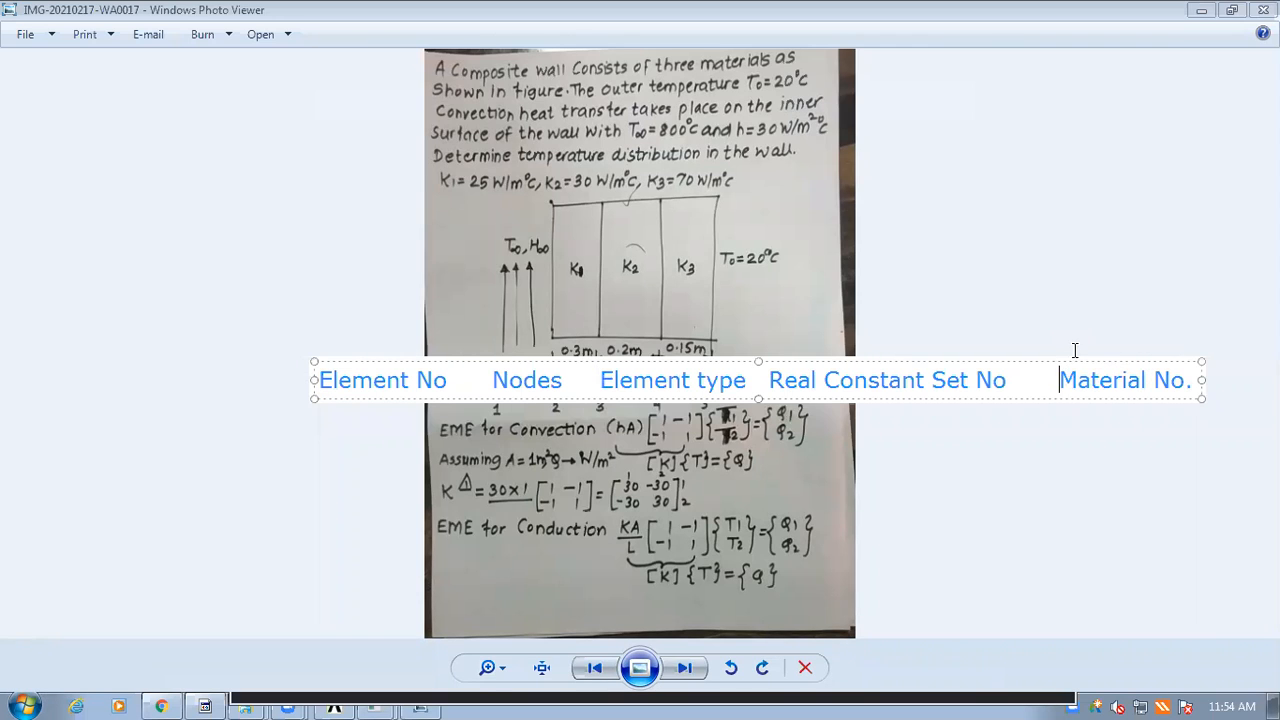
key(BackSpace)
key(BackSpace)
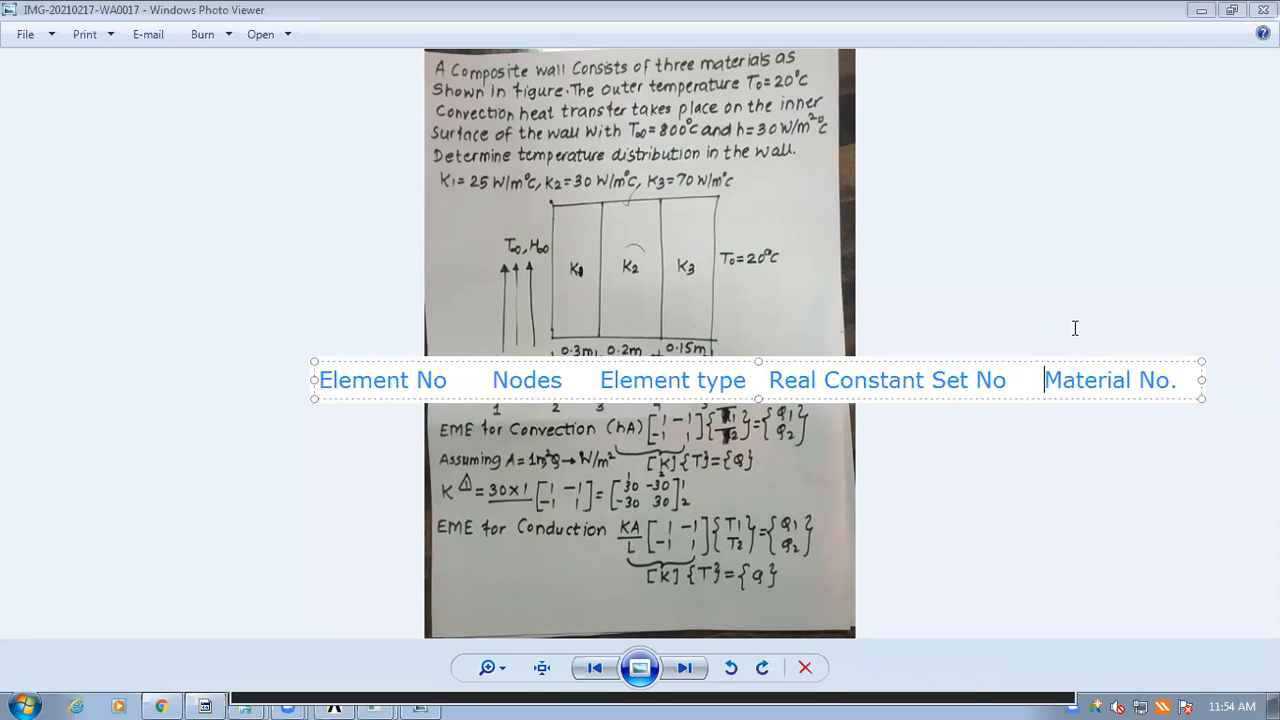
Step: Start a row for element 1 under the headings and move the table note slightly down the sketch
click(1179, 380)
key(Return)
text(1)
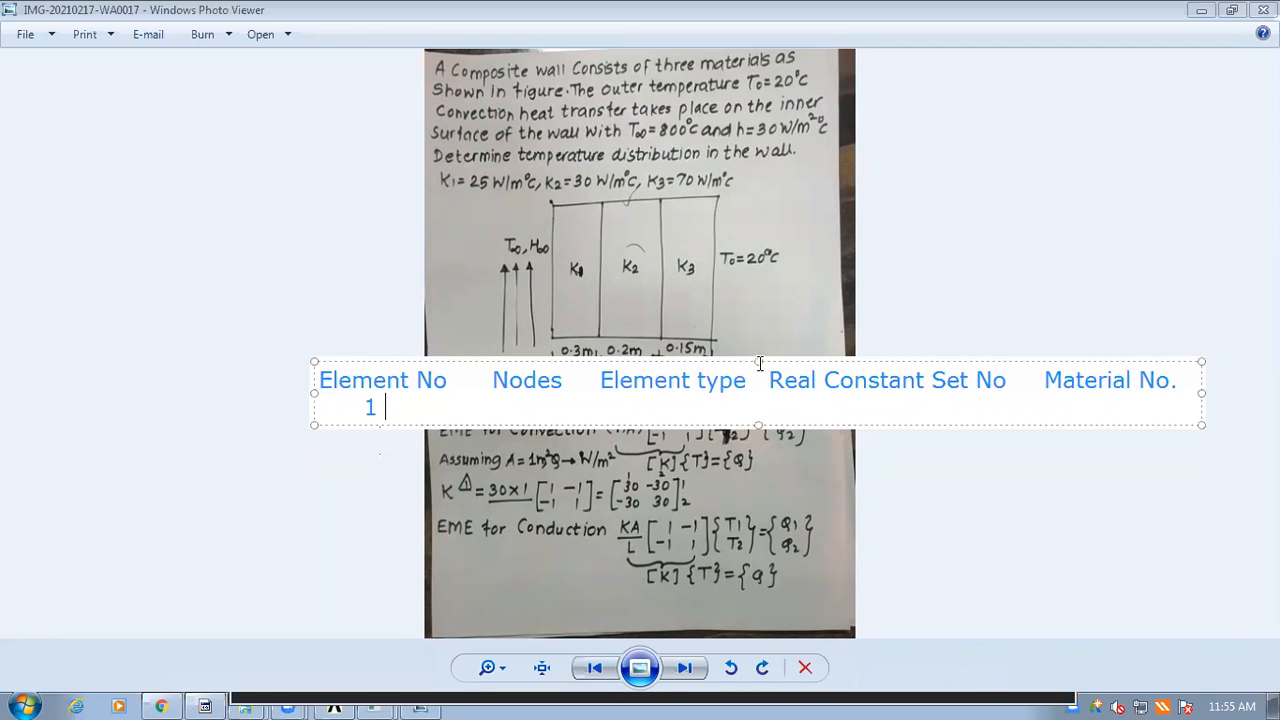
text(Element No	Nodes	Element type	Real Constant Set No	Material No.)
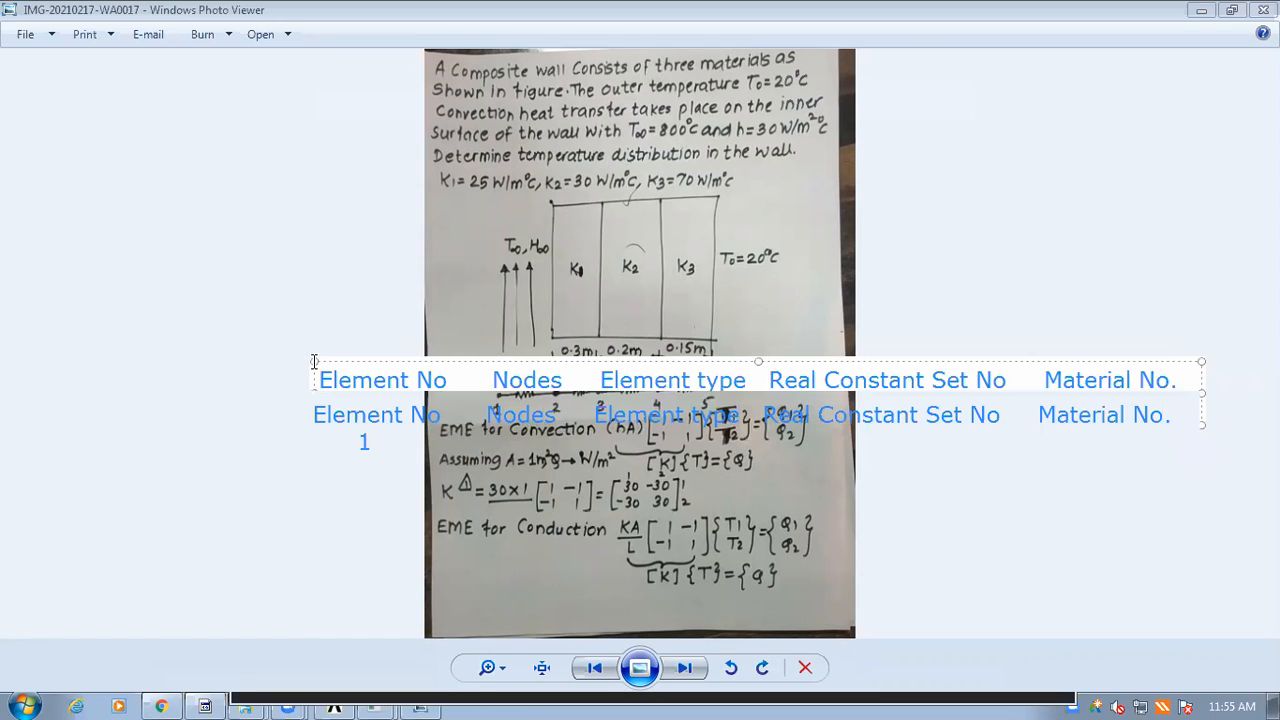
Step: Try to erase the leftover header traces over the node diagram, and clear the element table note
click(314, 362)
click(775, 386)
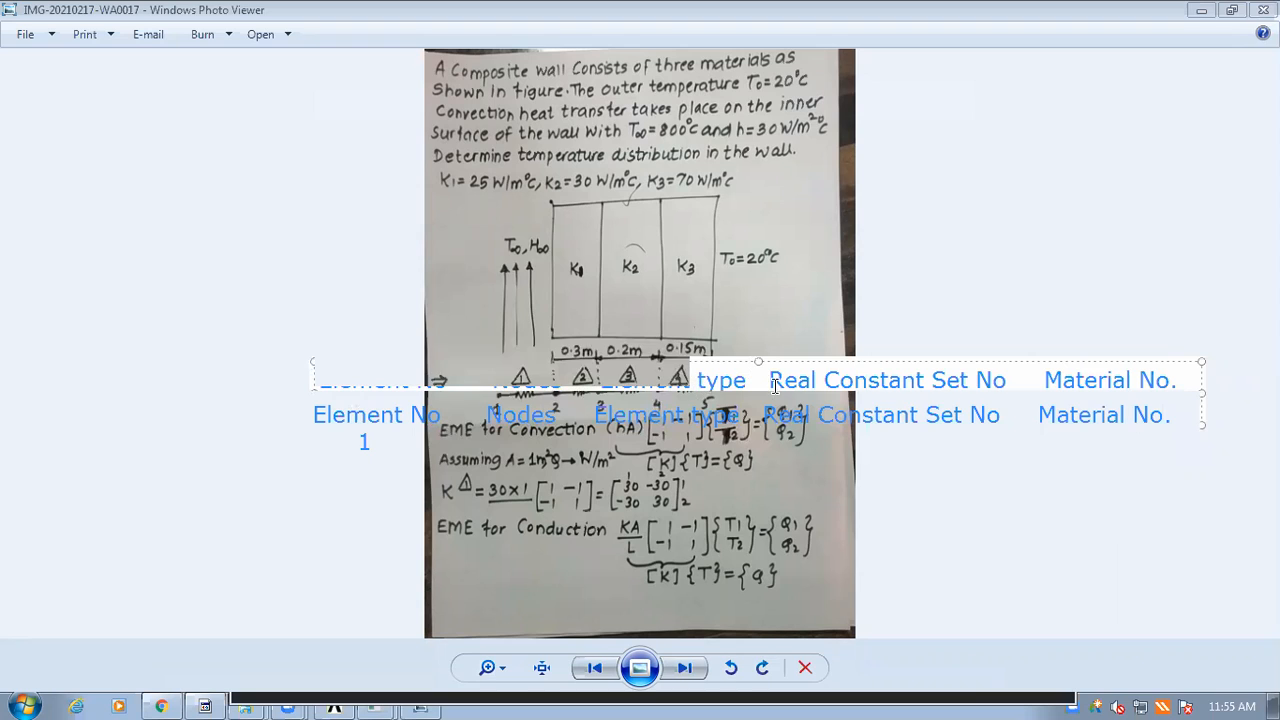
click(761, 369)
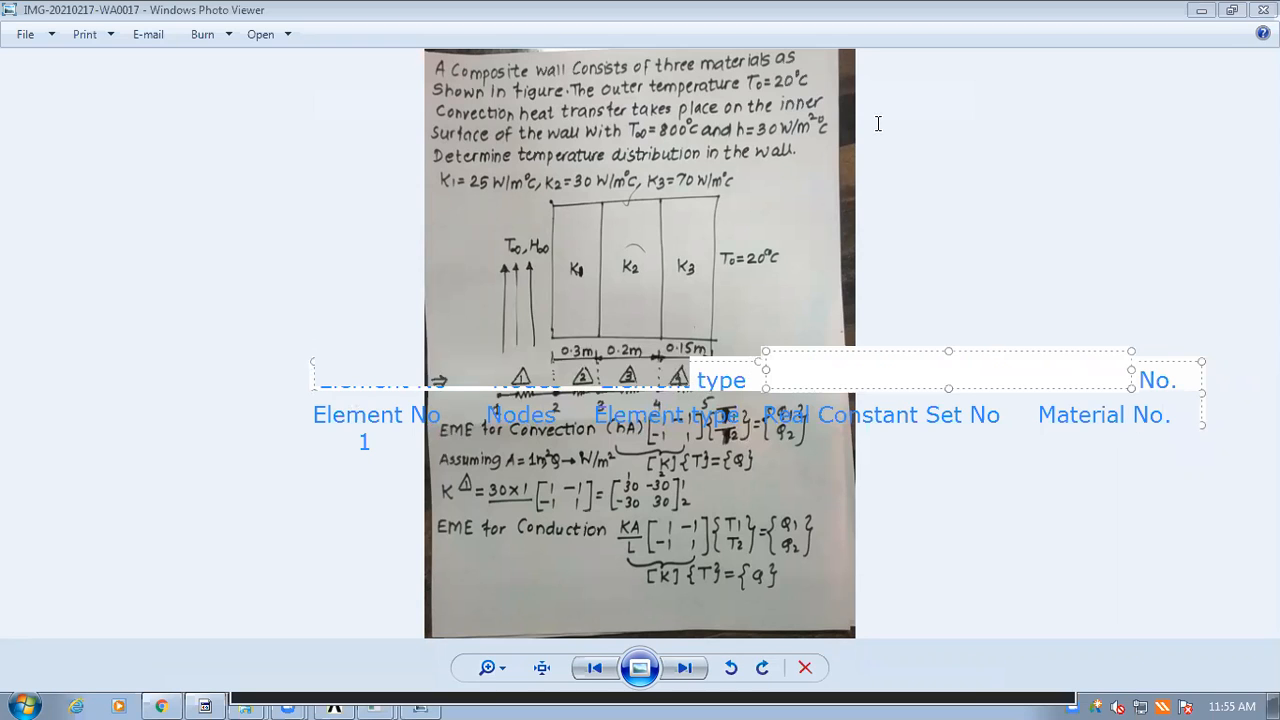
click(824, 413)
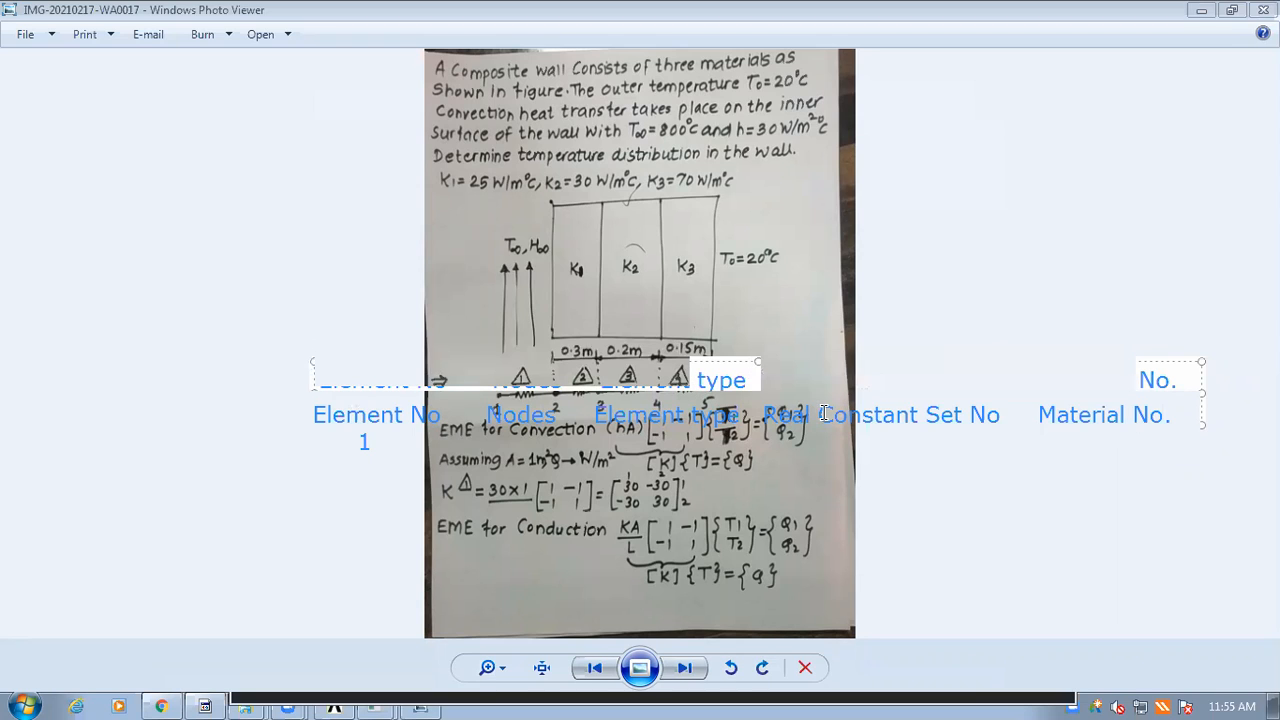
click(741, 375)
click(695, 352)
click(1180, 358)
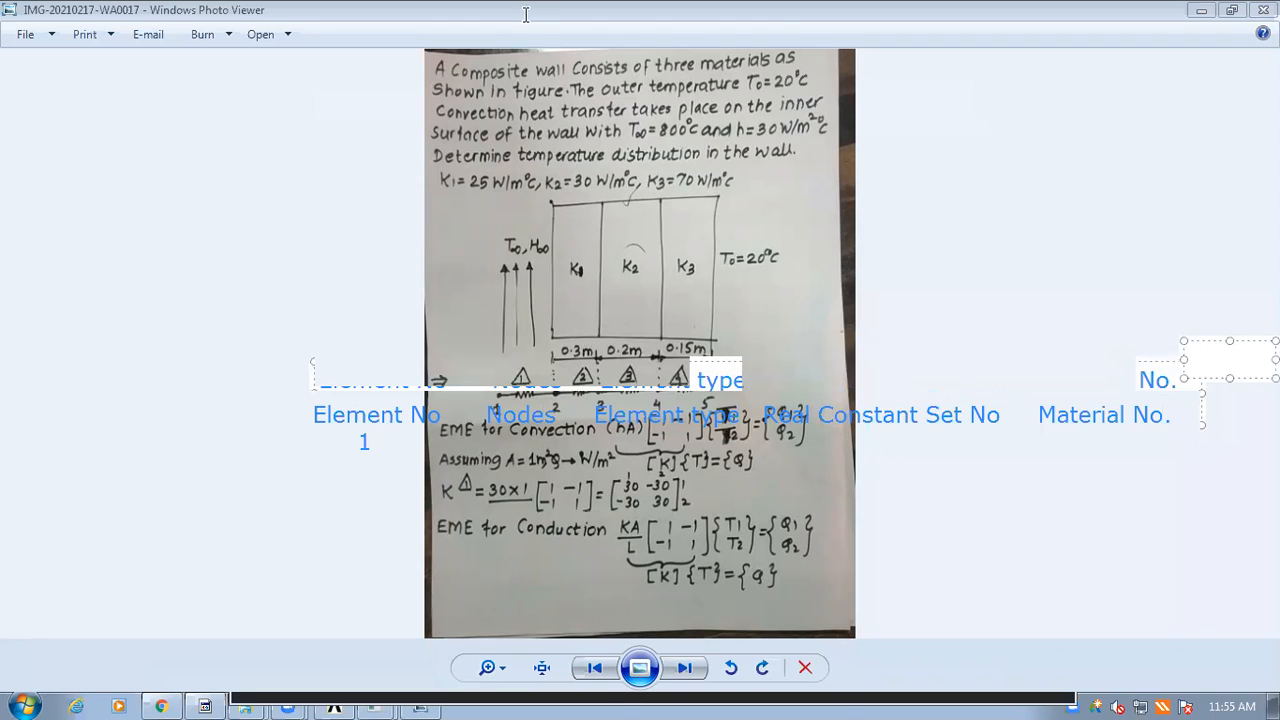
click(800, 72)
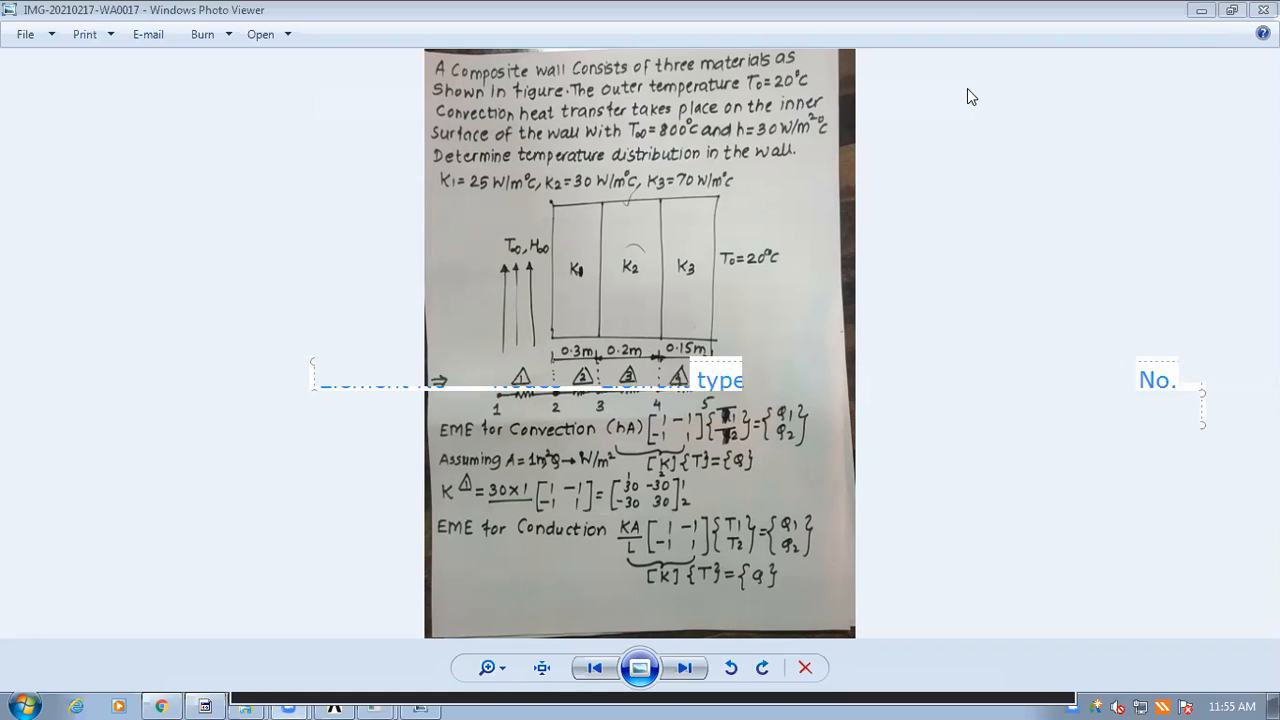
Step: Close and reopen the problem sketch image, and place a wide, single-line text box below the node diagram
click(1263, 9)
double_click(298, 167)
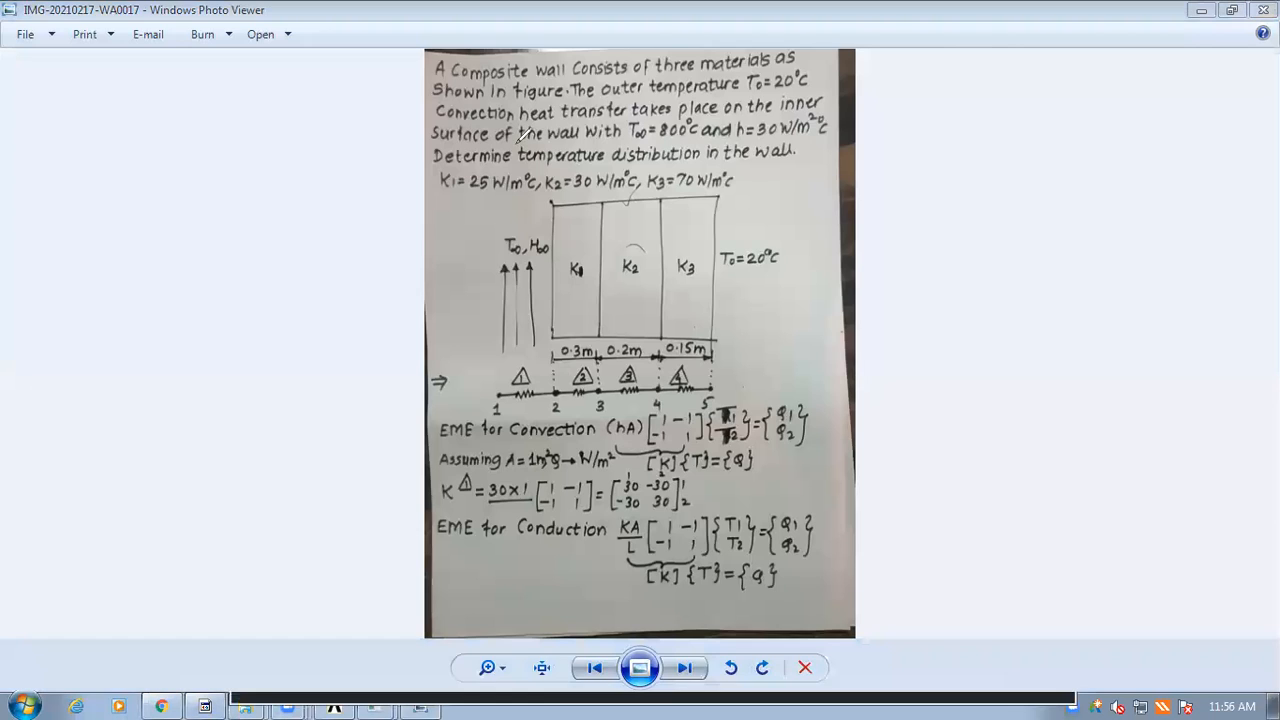
click(299, 452)
drag(674, 452, 1256, 452)
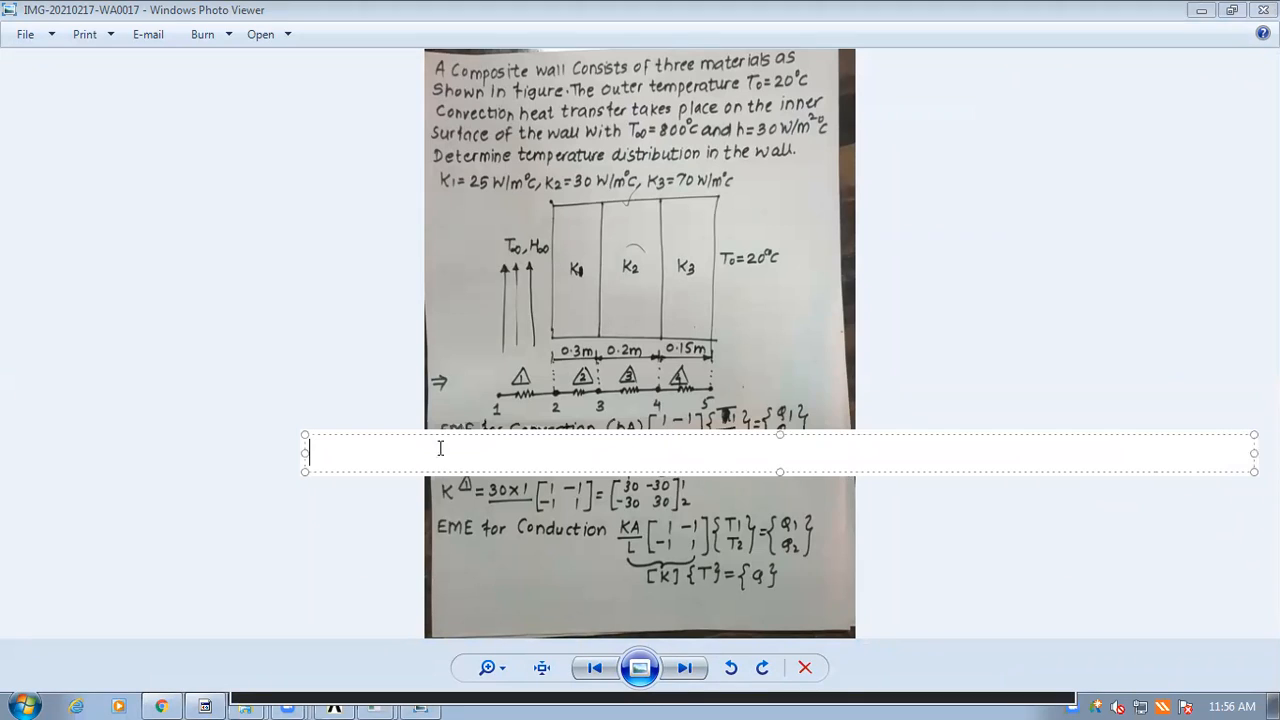
Step: Enter the evenly spaced table headings Element No, Nodes, Element Type, Real Constant Set No and Material No on one line
text(Element No)
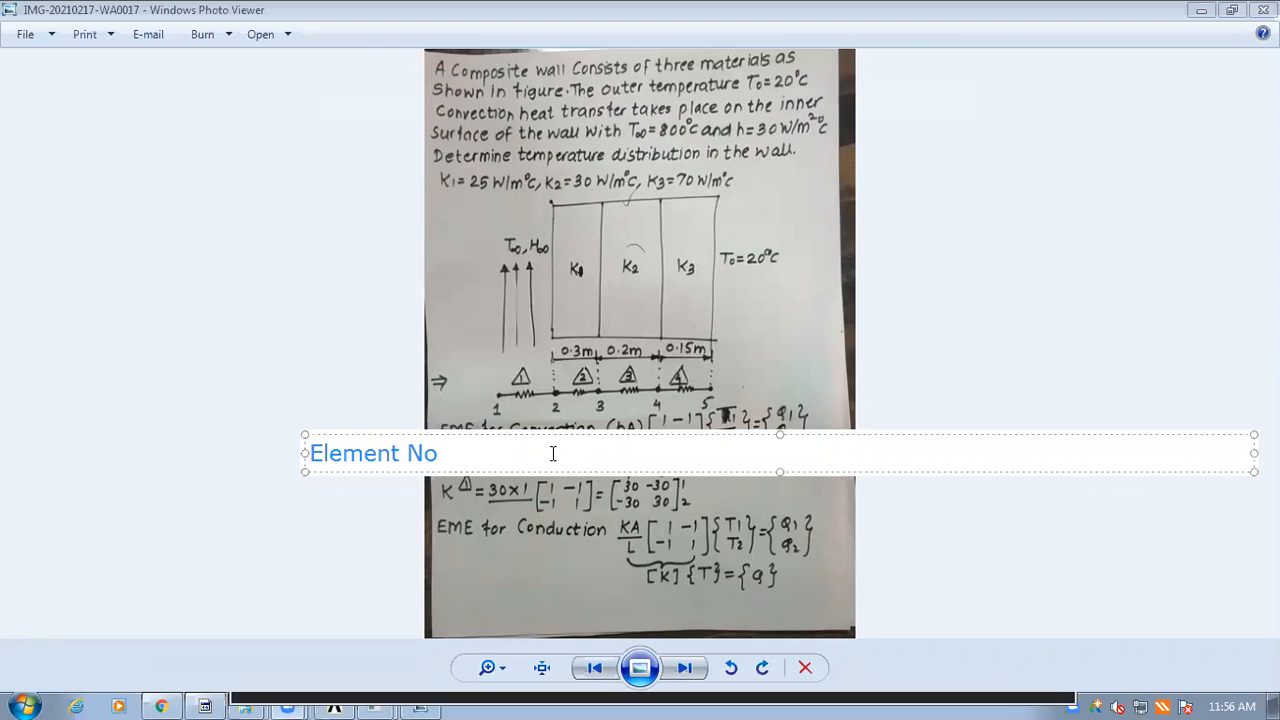
text(Nodes)
text(Element )
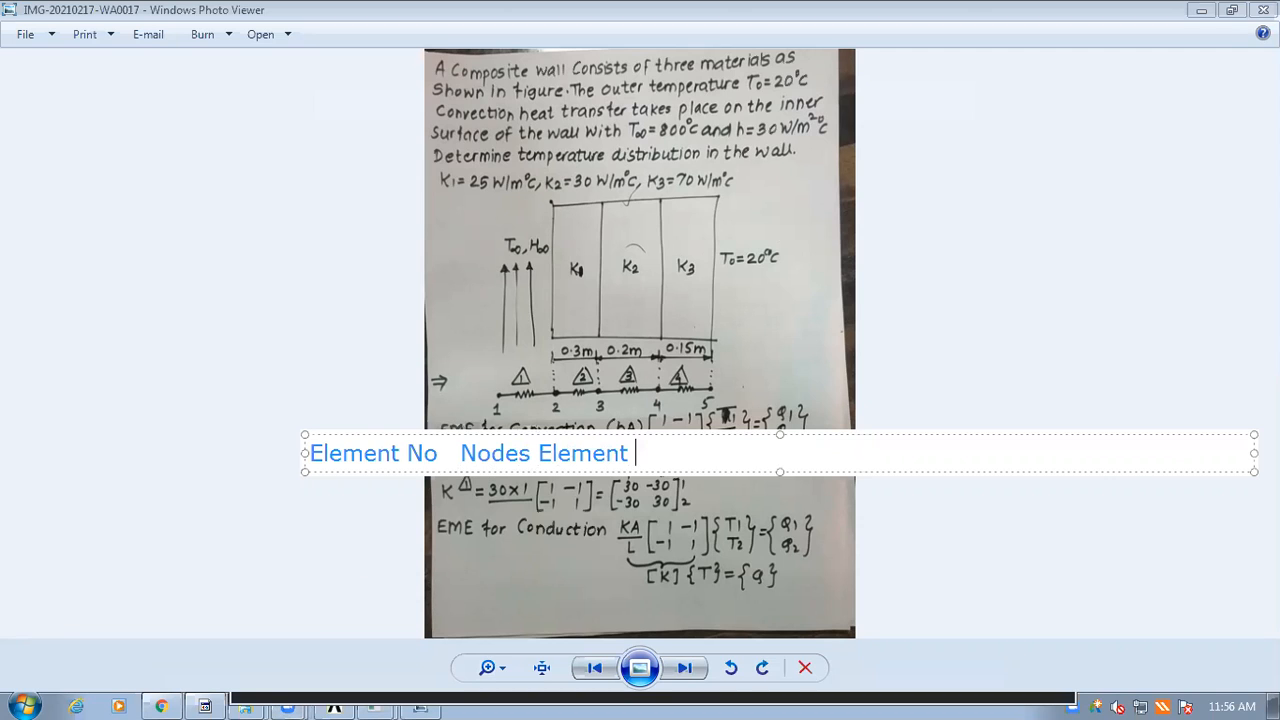
text(Type)
click(717, 457)
text(Real Constant Se)
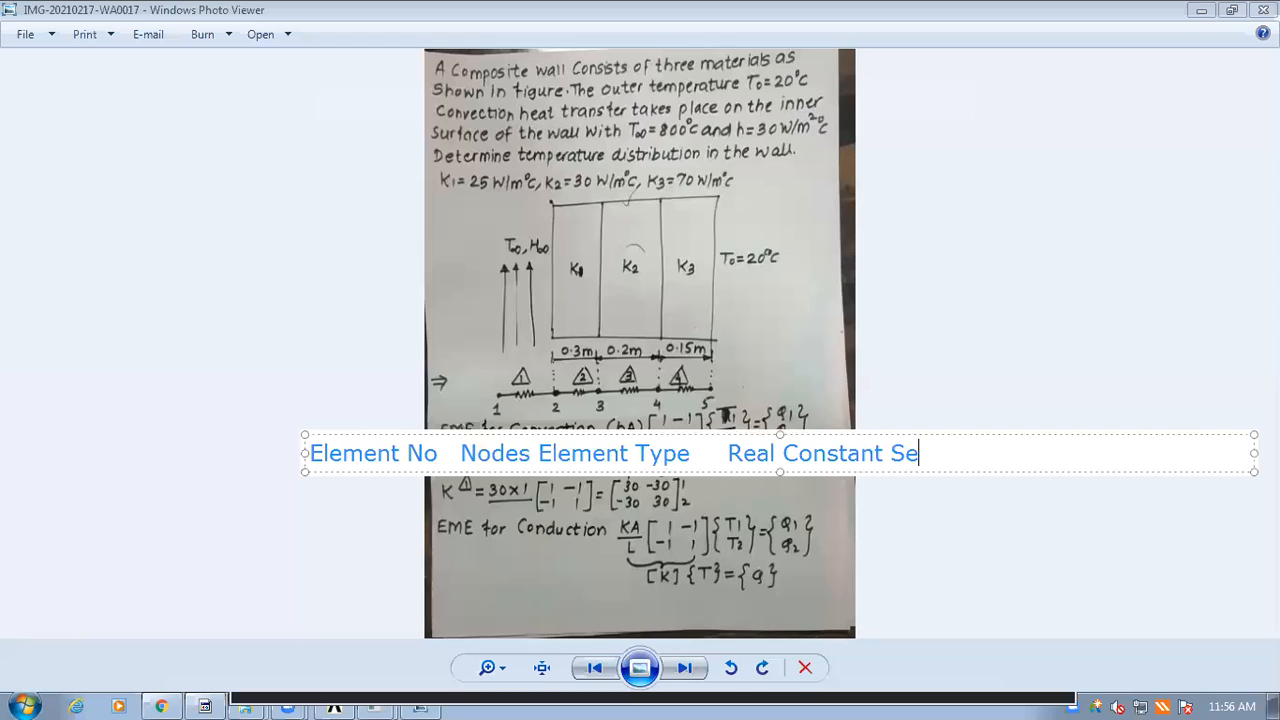
text(t No    Mat)
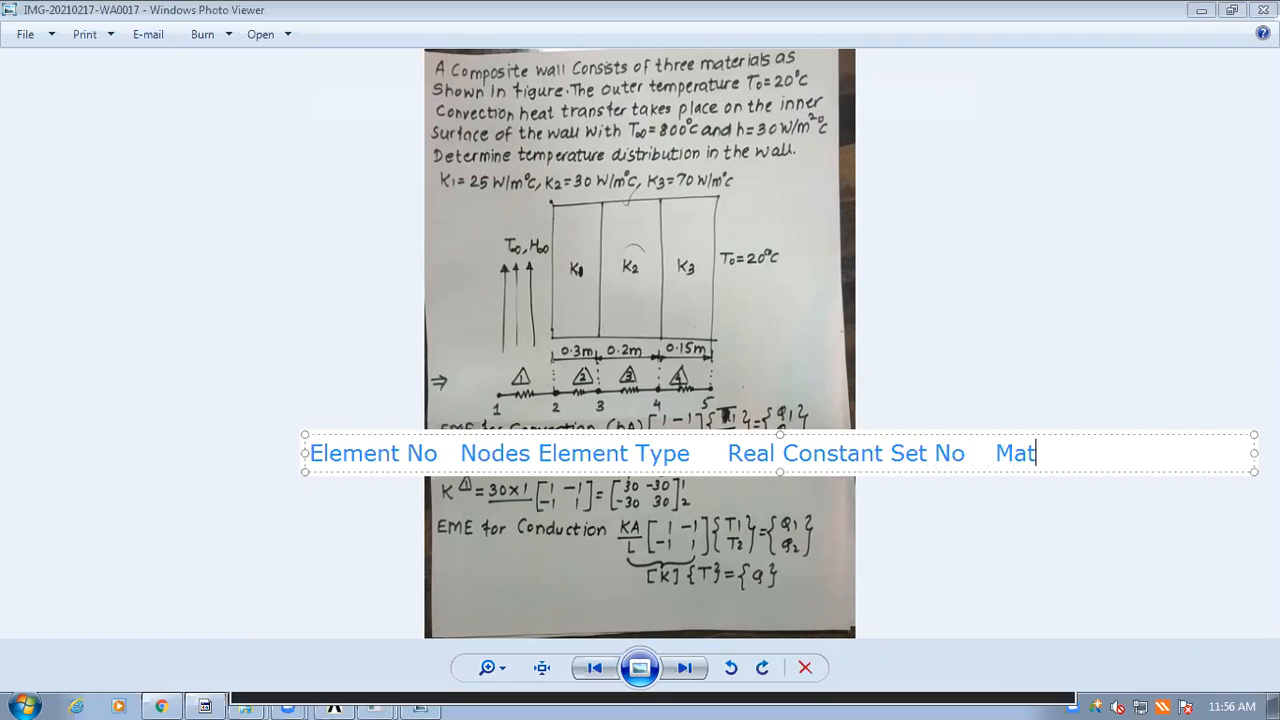
text(erial No)
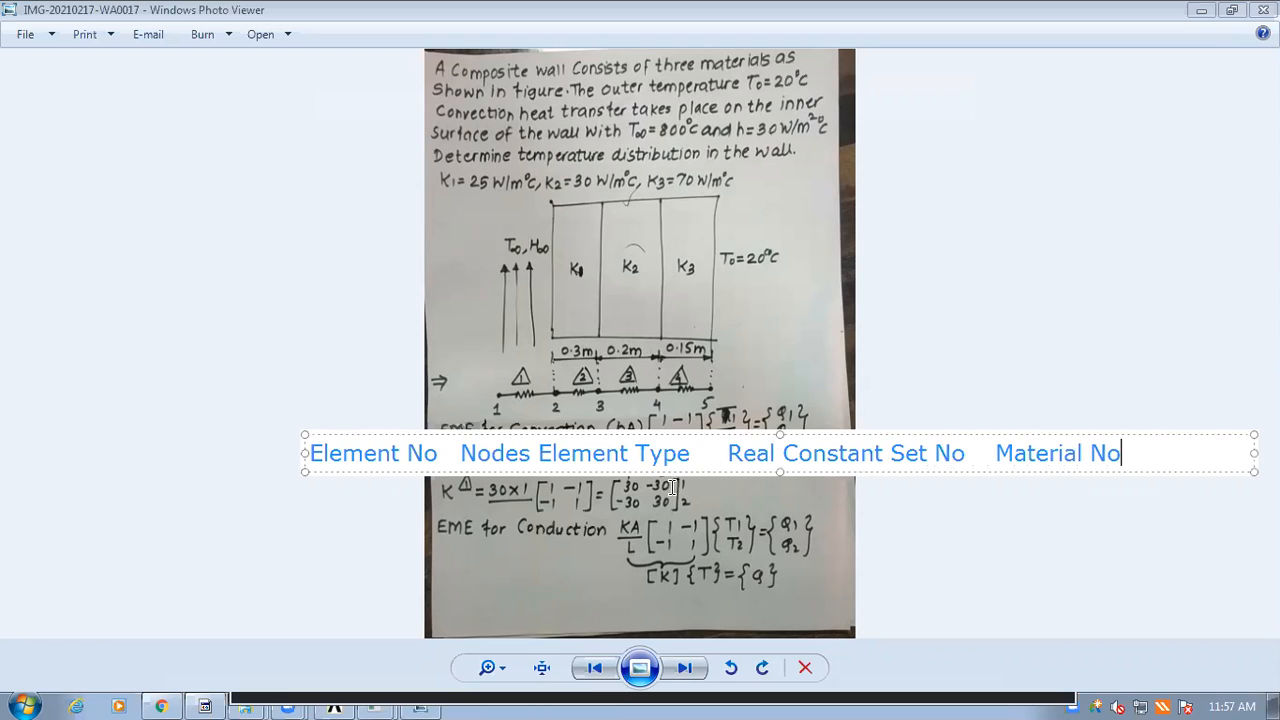
click(540, 453)
click(1170, 446)
Step: Start a row under the headings for element 1 with nodes 1 &2 and element type Conv34
key(Return)
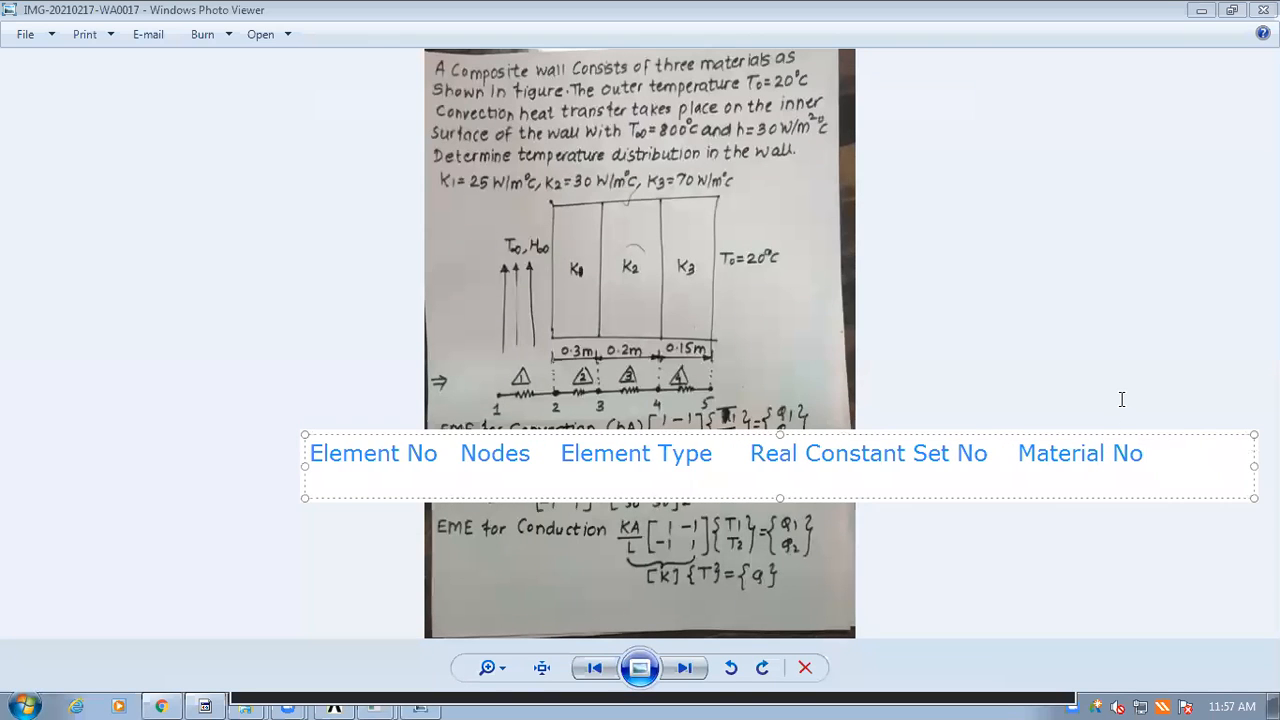
text(1)
text(1)
text( &)
text(2)
text(1)
text(C)
key(BackSpace)
key(BackSpace)
text(Conv)
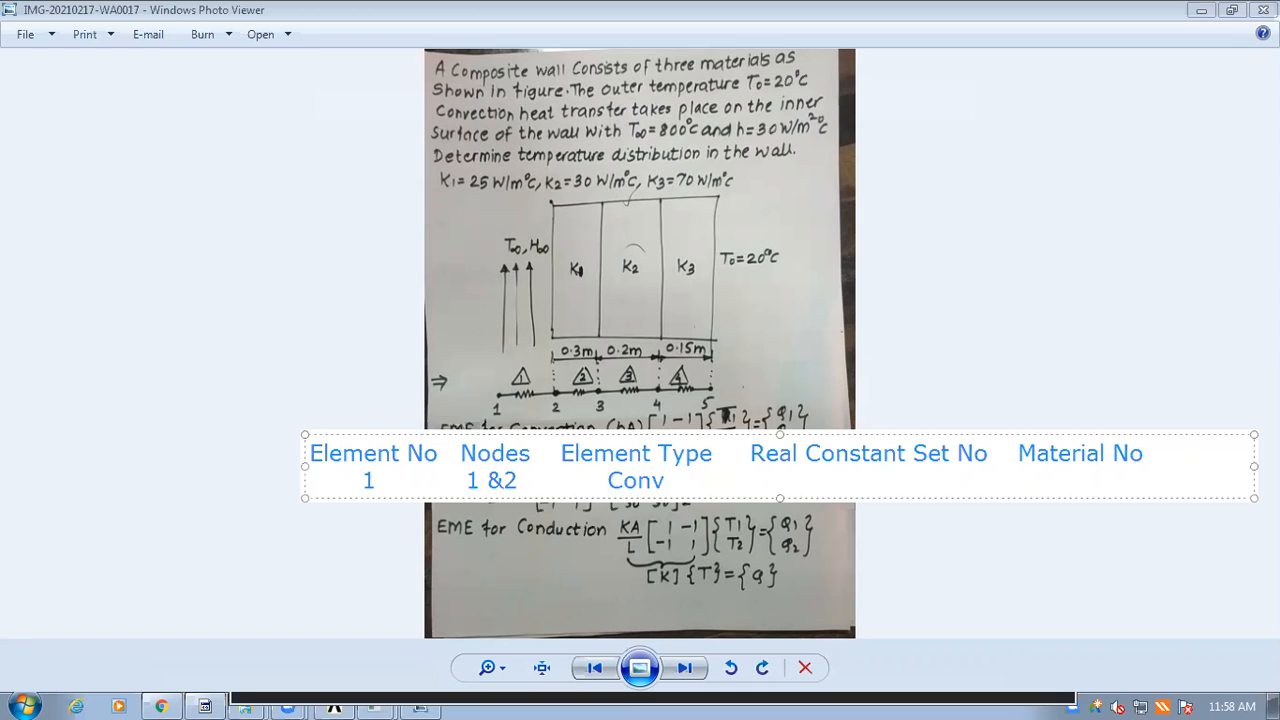
text(34)
Step: Complete element 1's row with real constant Set1 and Material 1
text(Set1)
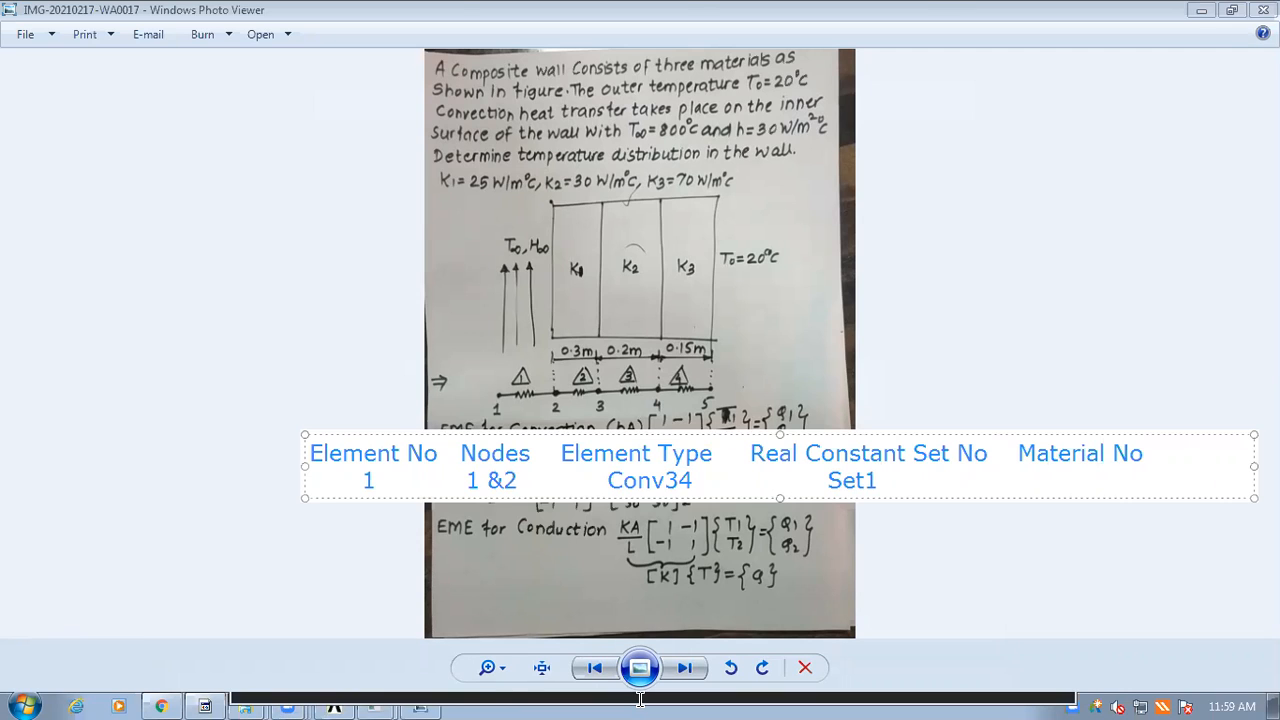
click(982, 490)
text(Mater)
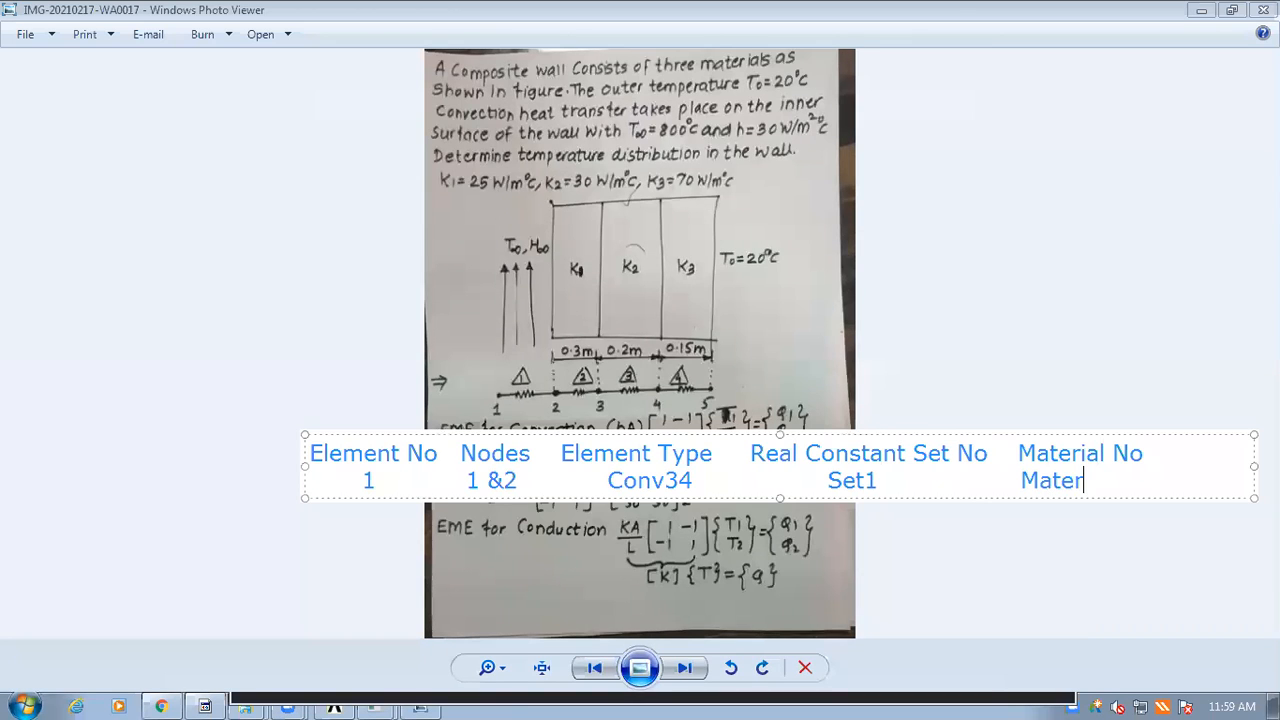
text(ial 1)
Step: Start element 2's row with nodes 2&3, and remove the extra space in element 1's nodes entry
key(Return)
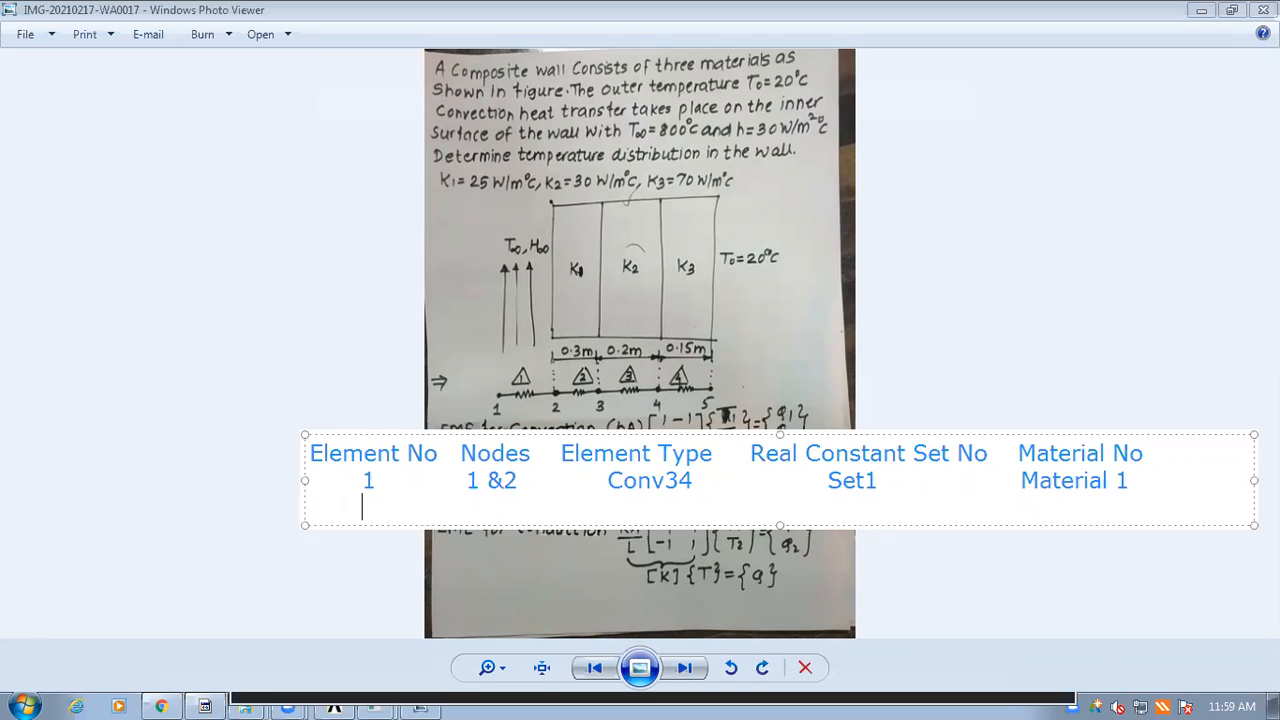
text(2)
key(BackSpace)
text(2&3)
key(Up)
key(Left)
key(Left)
key(BackSpace)
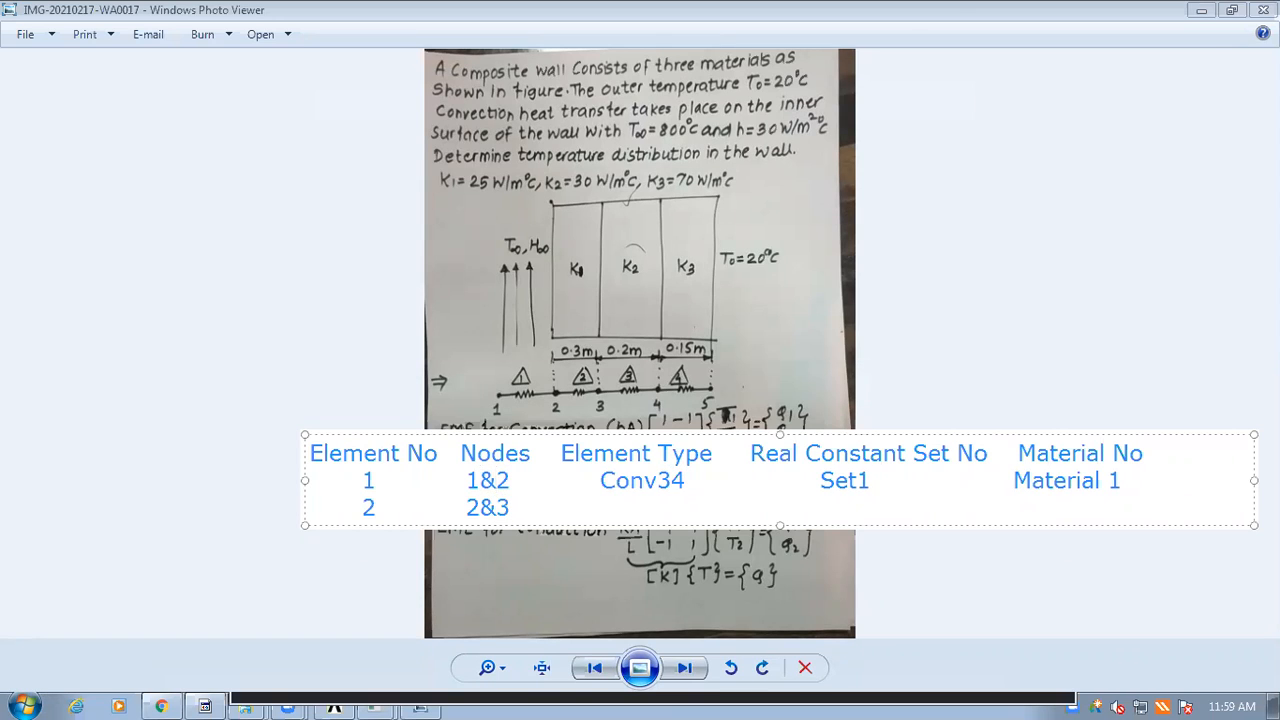
Step: Complete element 2's row with element type Cond33, real constant Set2 and Material 2
click(553, 507)
text(Cond33            )
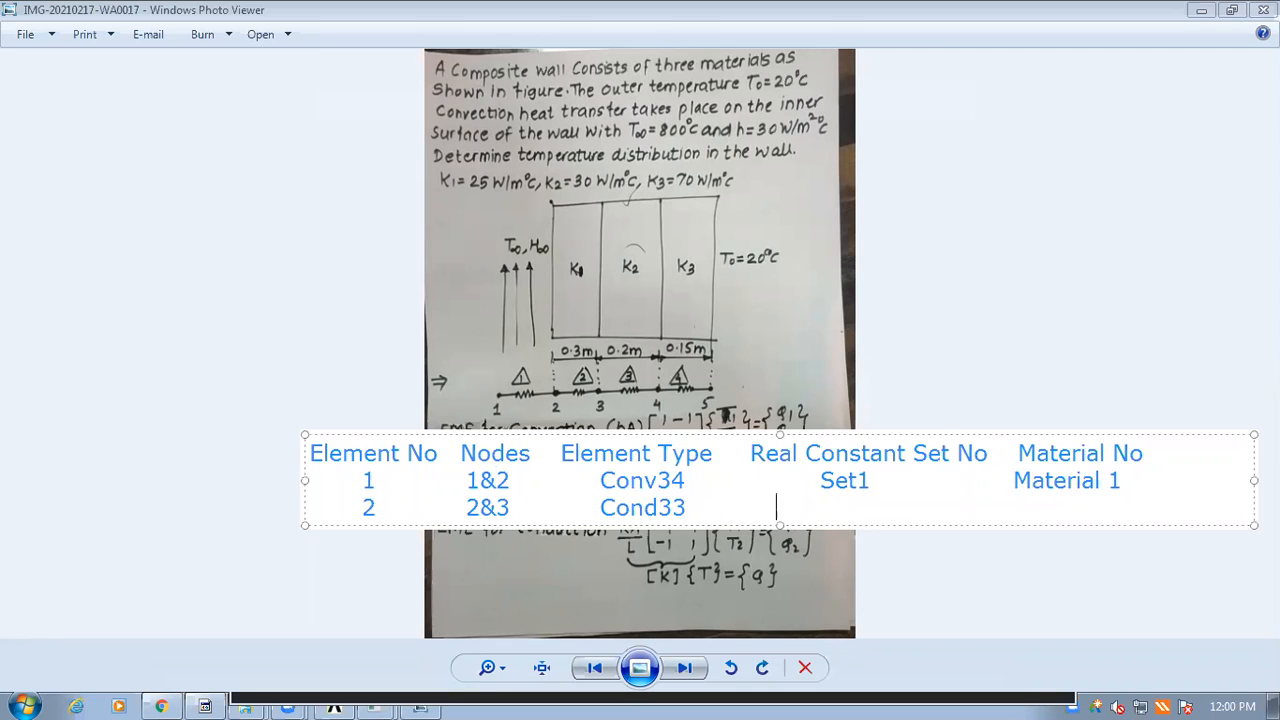
text(      Set2                      Ma)
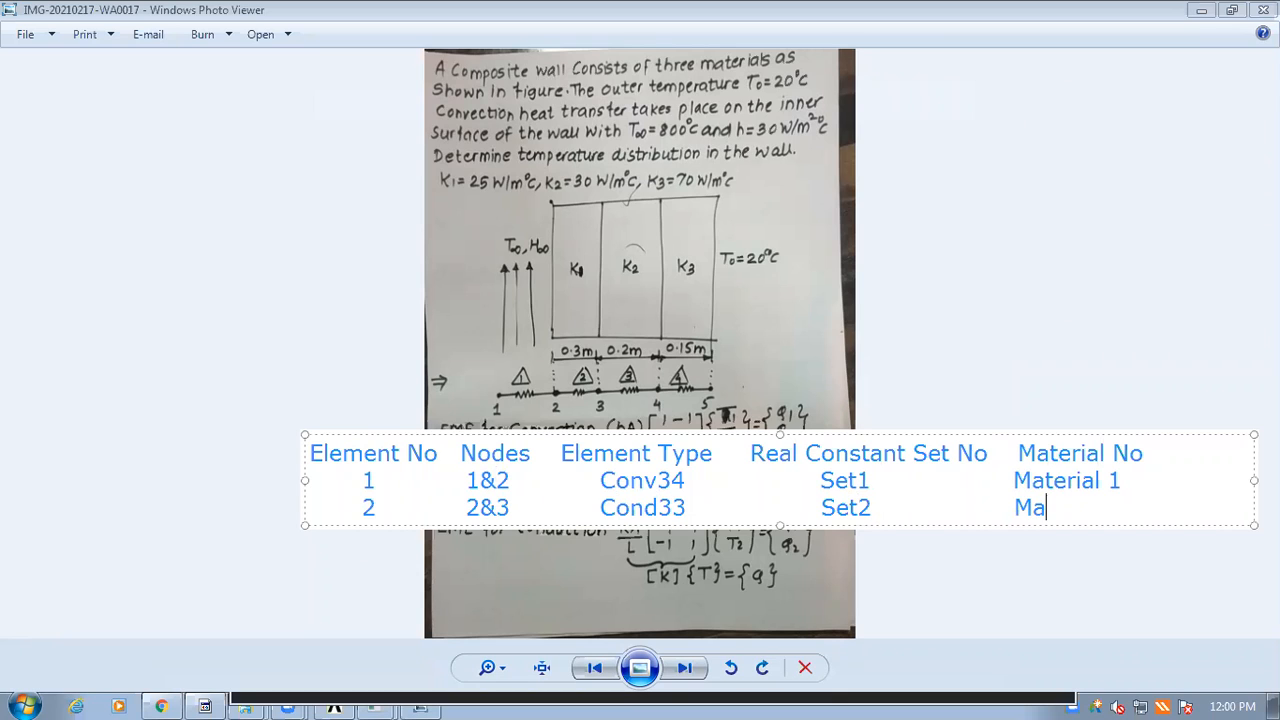
text(terial2)
click(1121, 480)
click(1108, 480)
click(1101, 507)
Step: Start element 3's row with nodes 3&4 and reuse element type Cond33 from the row above
key(Return)
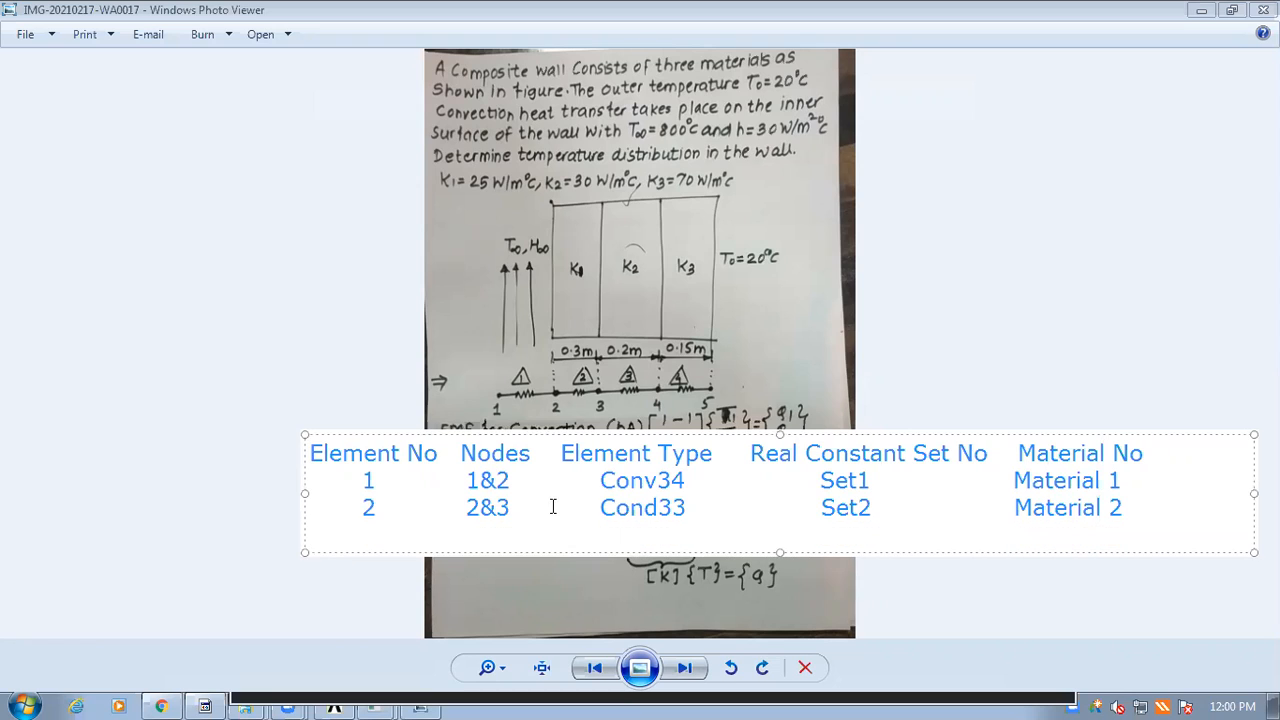
text(3            3&3)
key(BackSpace)
text(4)
drag(601, 509, 688, 507)
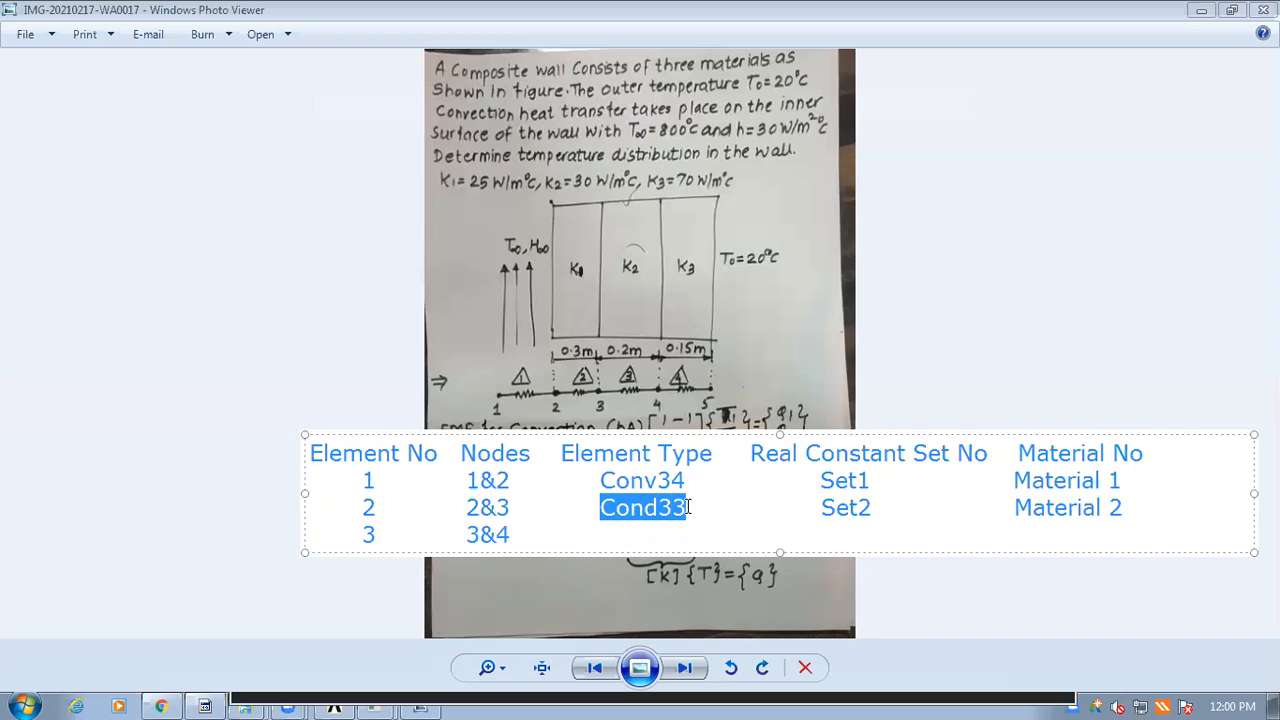
key(ctrl+c)
click(654, 534)
key(ctrl+v)
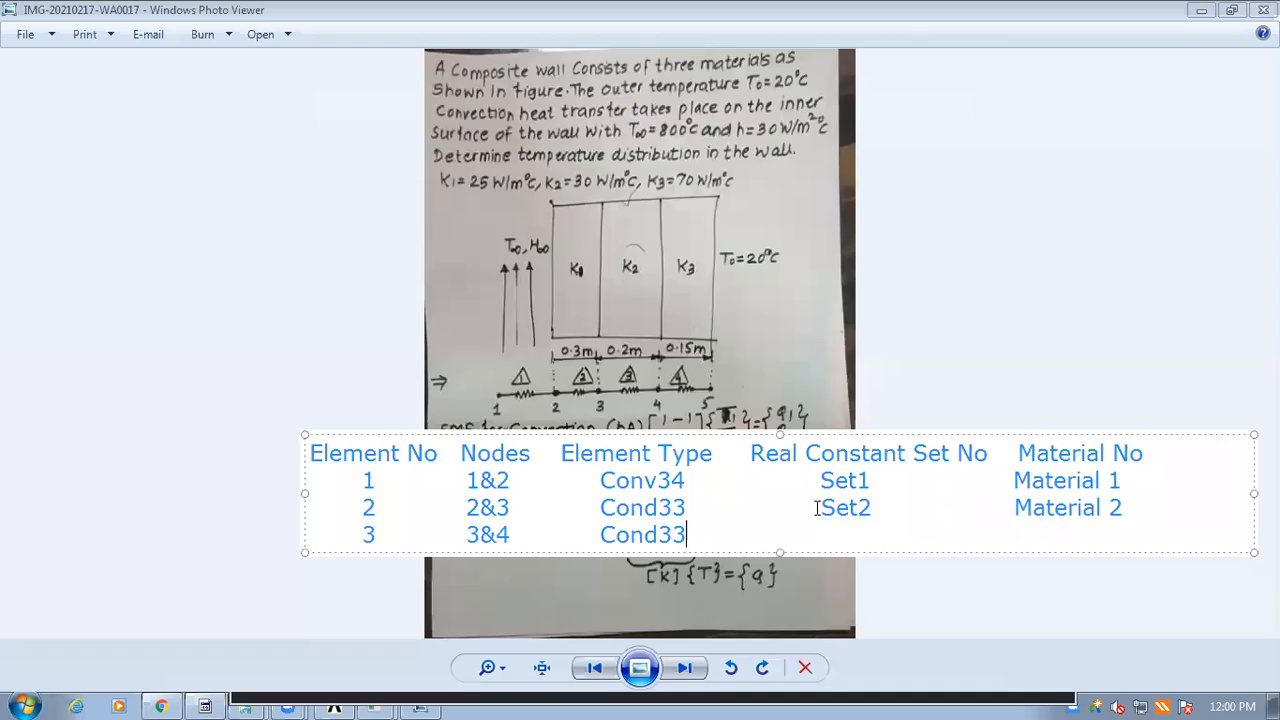
Step: Copy Set2 and Material 2 from element 2's row into element 3's row
drag(822, 508, 872, 515)
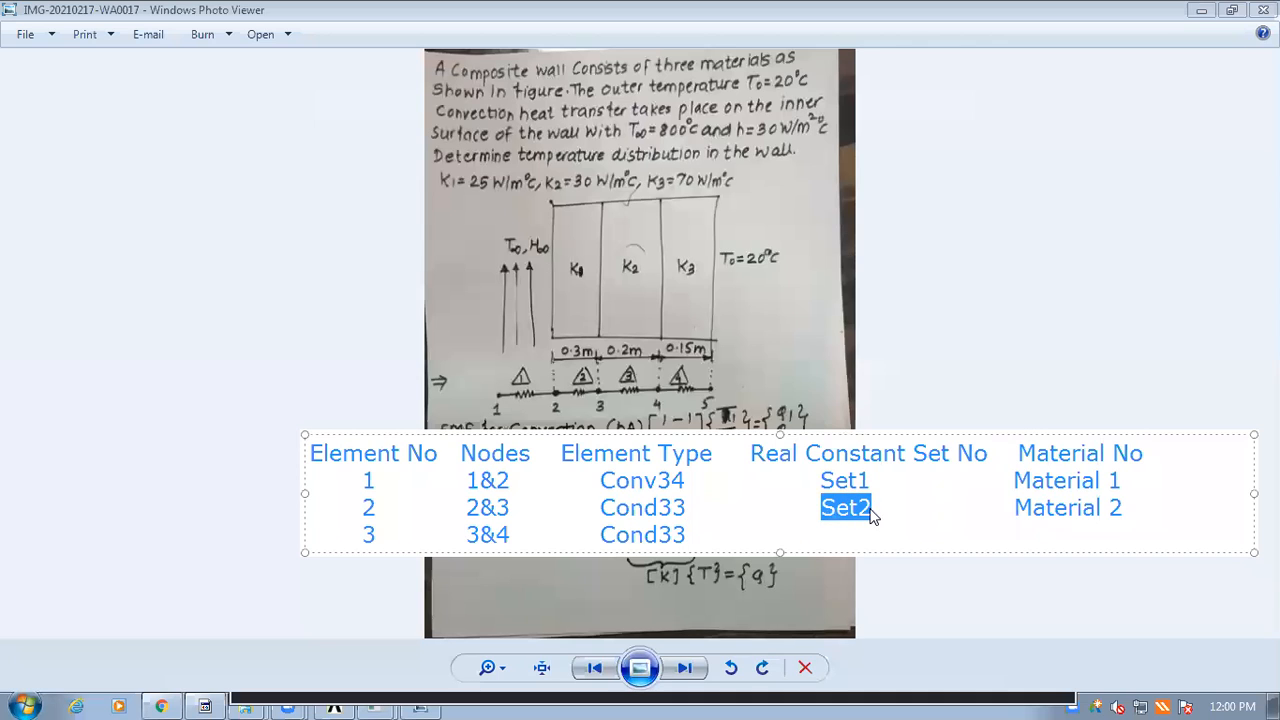
click(856, 526)
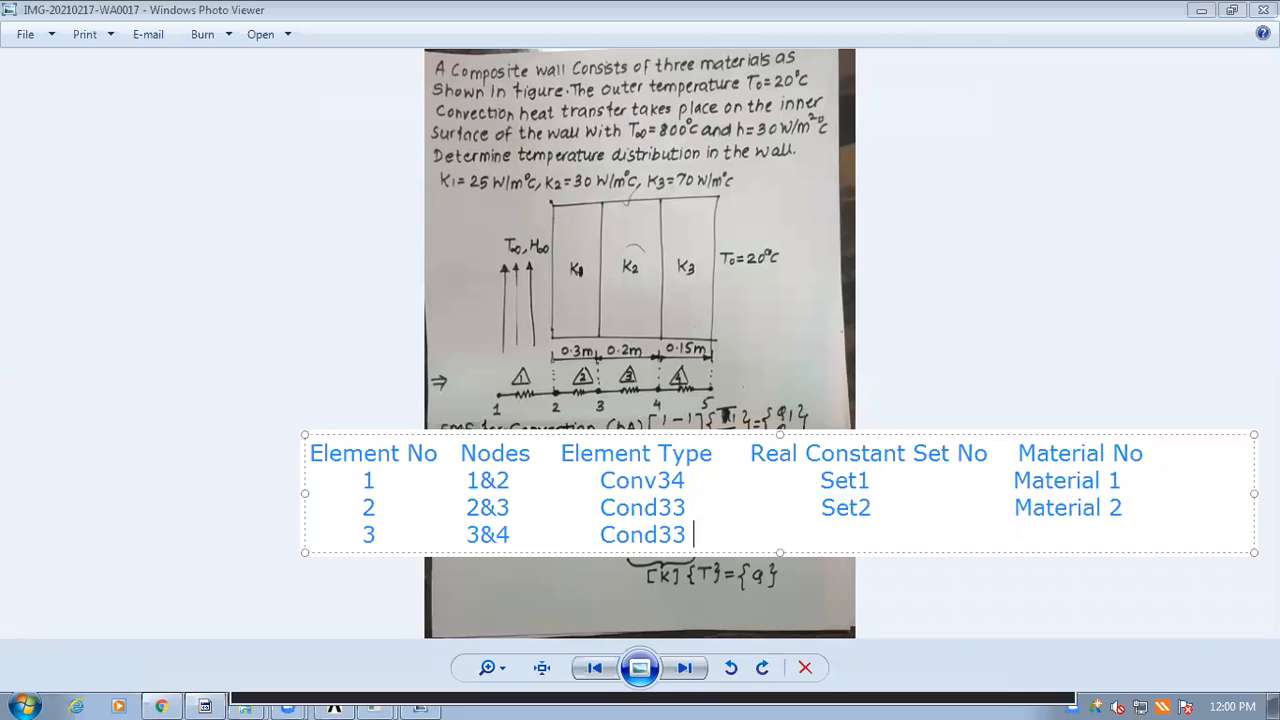
key(ctrl+v)
drag(1016, 508, 1127, 508)
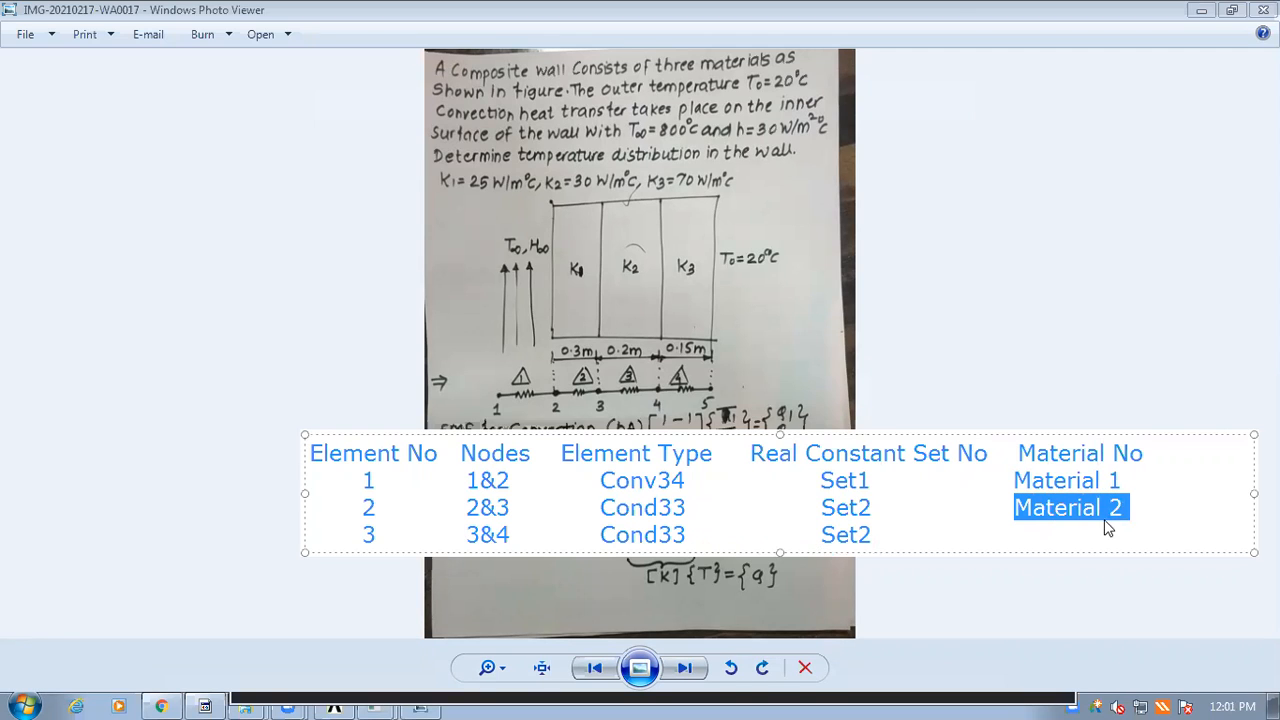
click(1090, 532)
key(ctrl+v)
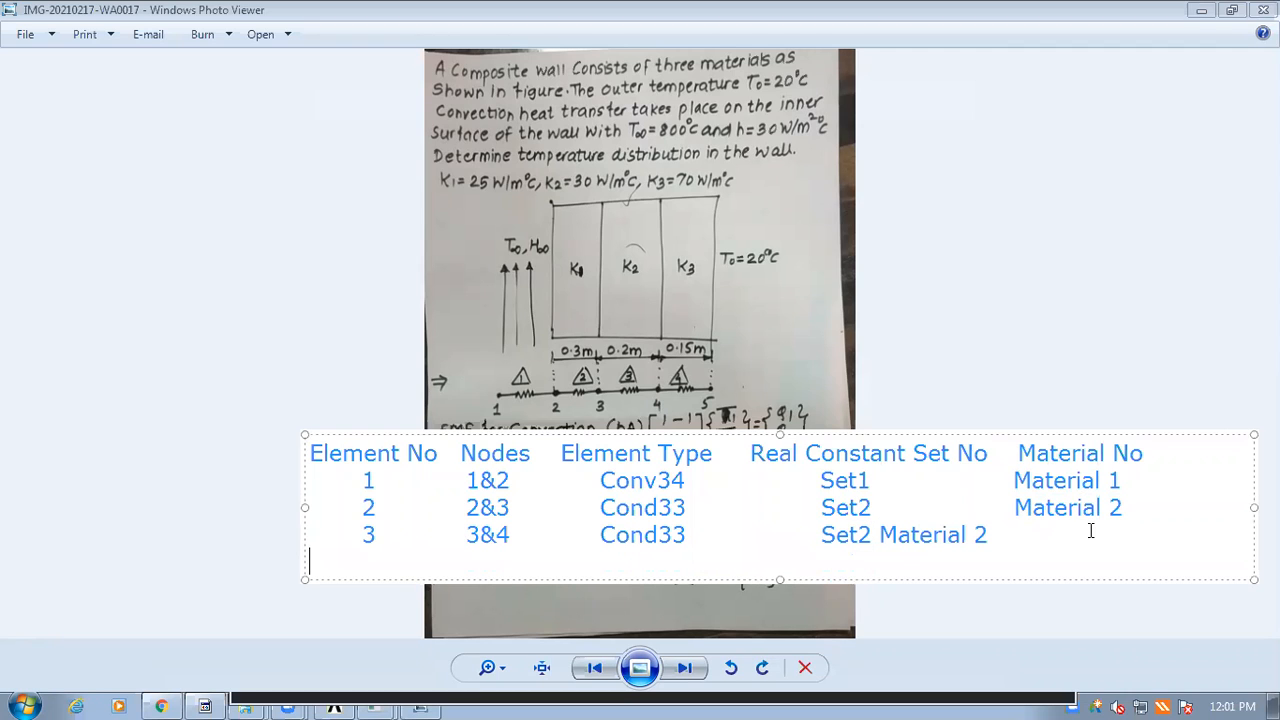
Step: Align element 3's material entry under the Material No heading and change it to Material 3
click(881, 535)
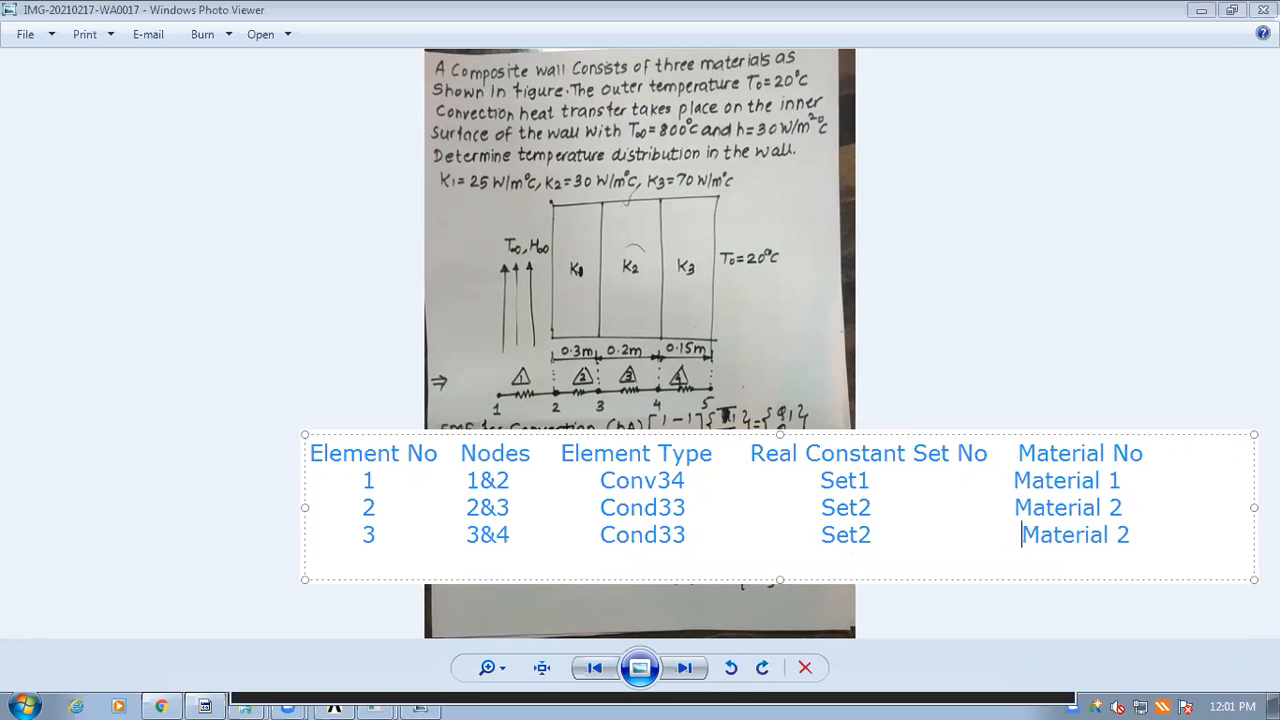
key(BackSpace)
key(Right)
key(Right)
key(Right)
key(Right)
key(Right)
key(Right)
key(Right)
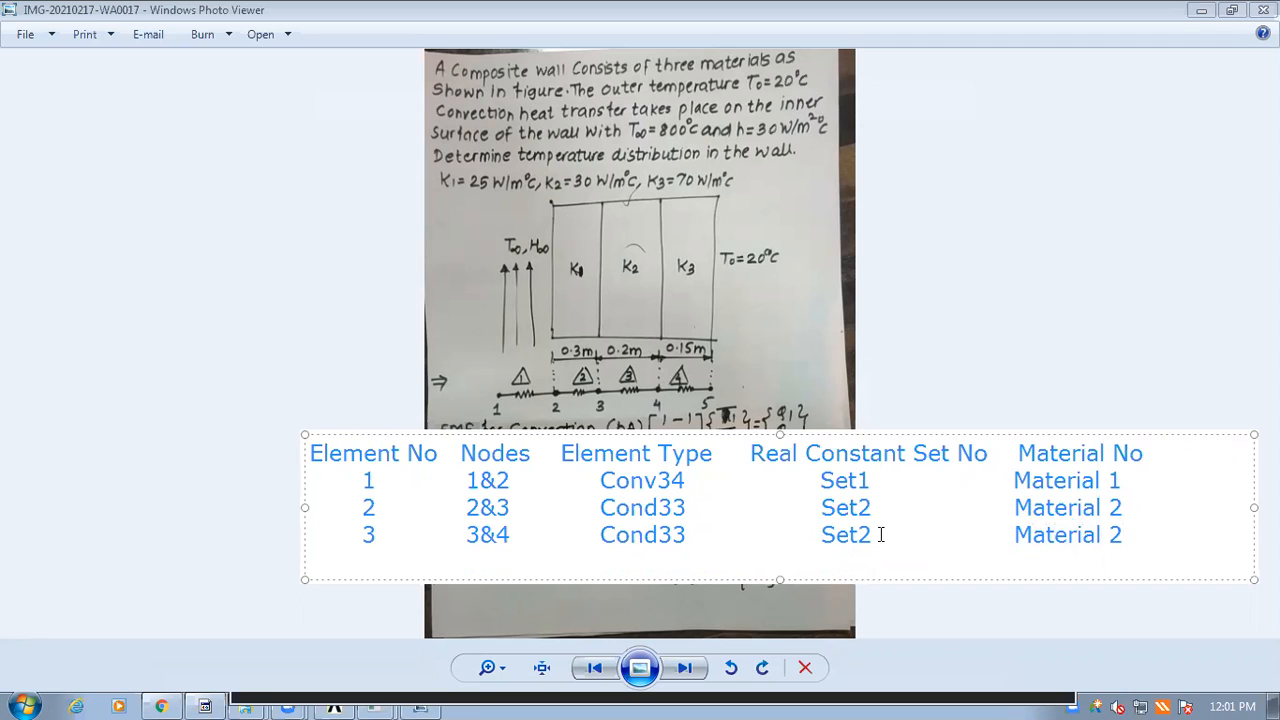
key(BackSpace)
text(3 )
Step: Start the last table row for element 4 with nodes 4&5
text(      4)
text(             4)
text(%)
key(BackSpace)
text(&5)
Step: Give element 4's row the element type Cond33 and real constant Set2, aligned with the columns above
drag(600, 535, 686, 540)
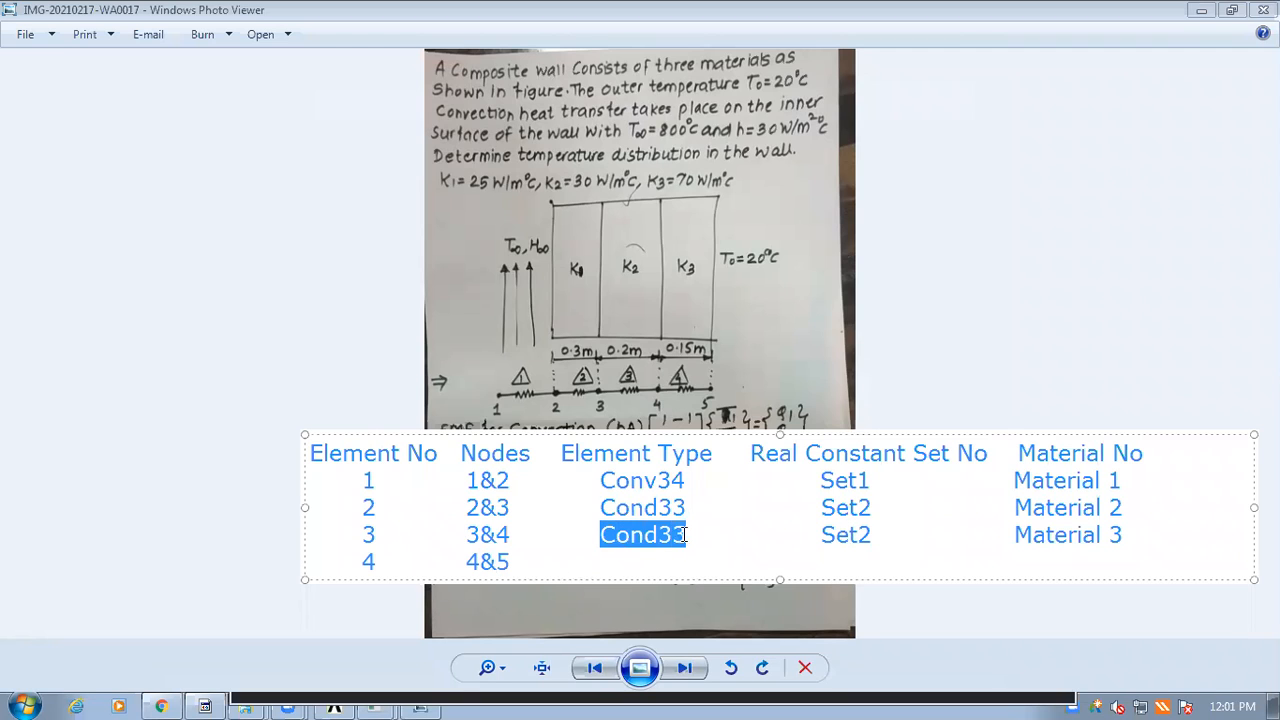
click(680, 562)
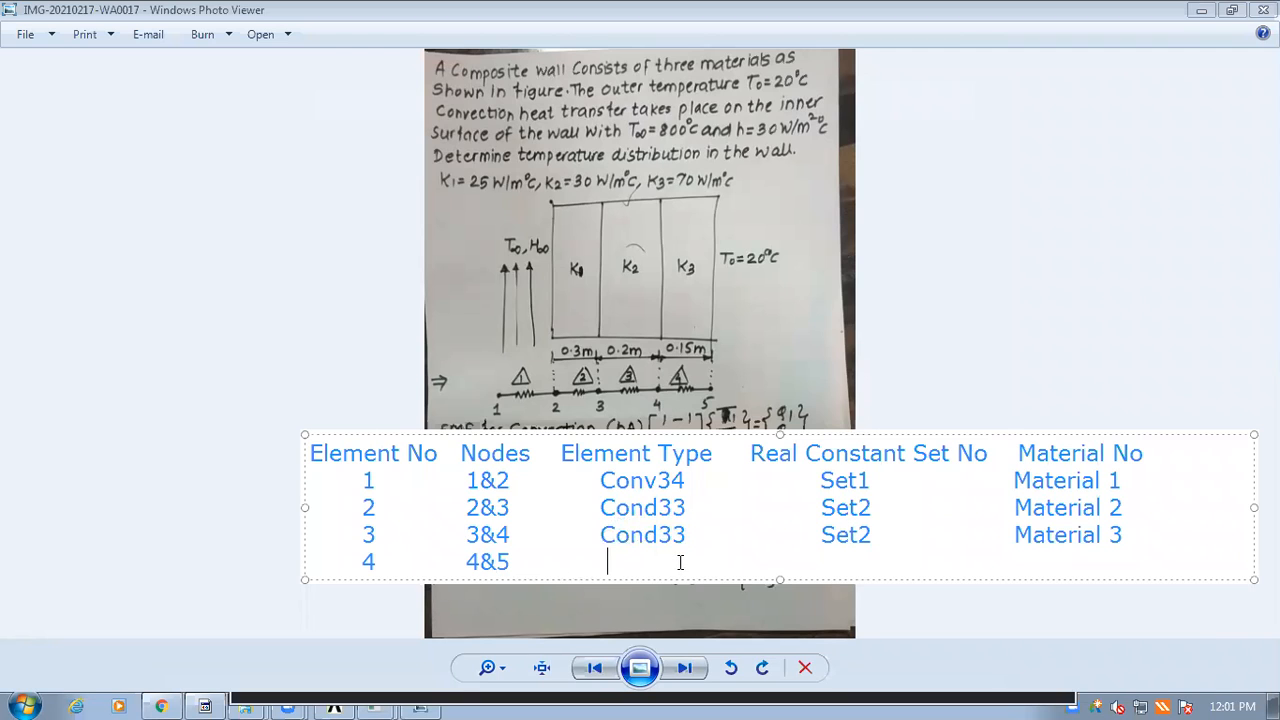
key(ctrl+v)
click(608, 562)
key(BackSpace)
click(829, 556)
text(Set2)
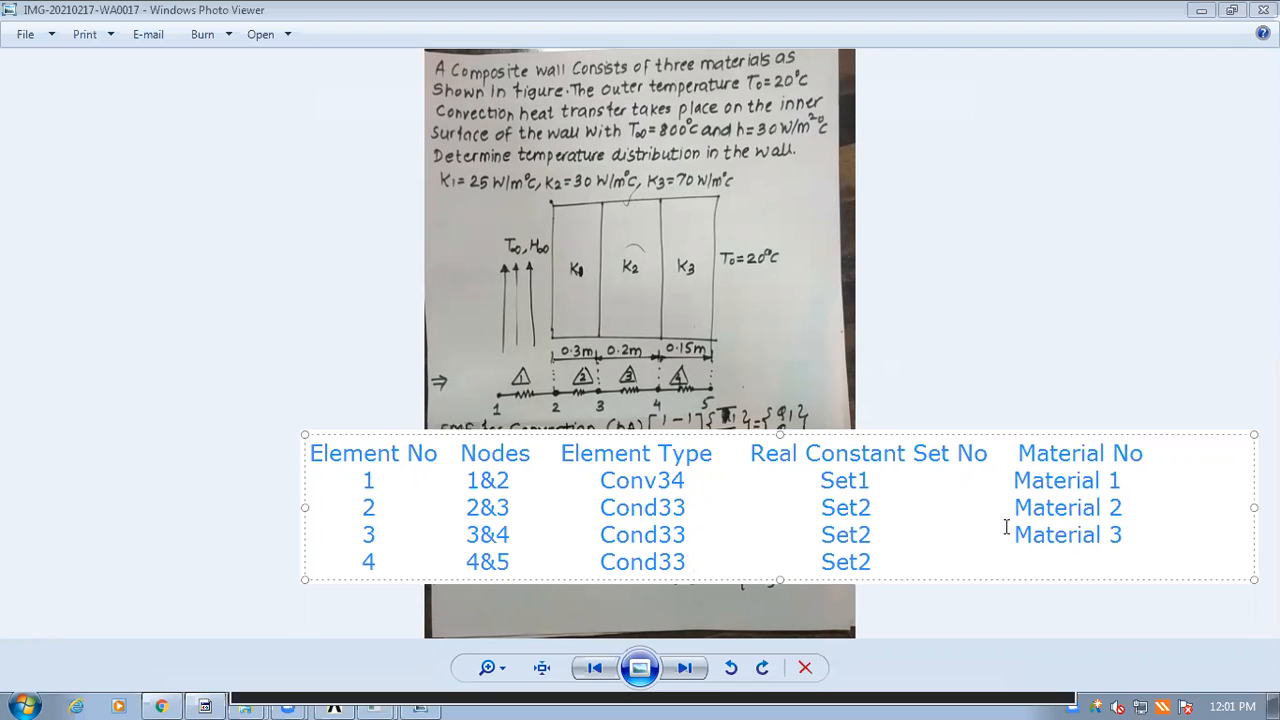
Step: Copy the material entry from element 3's row into element 4's row and change it to Material 4
drag(1014, 535, 1124, 538)
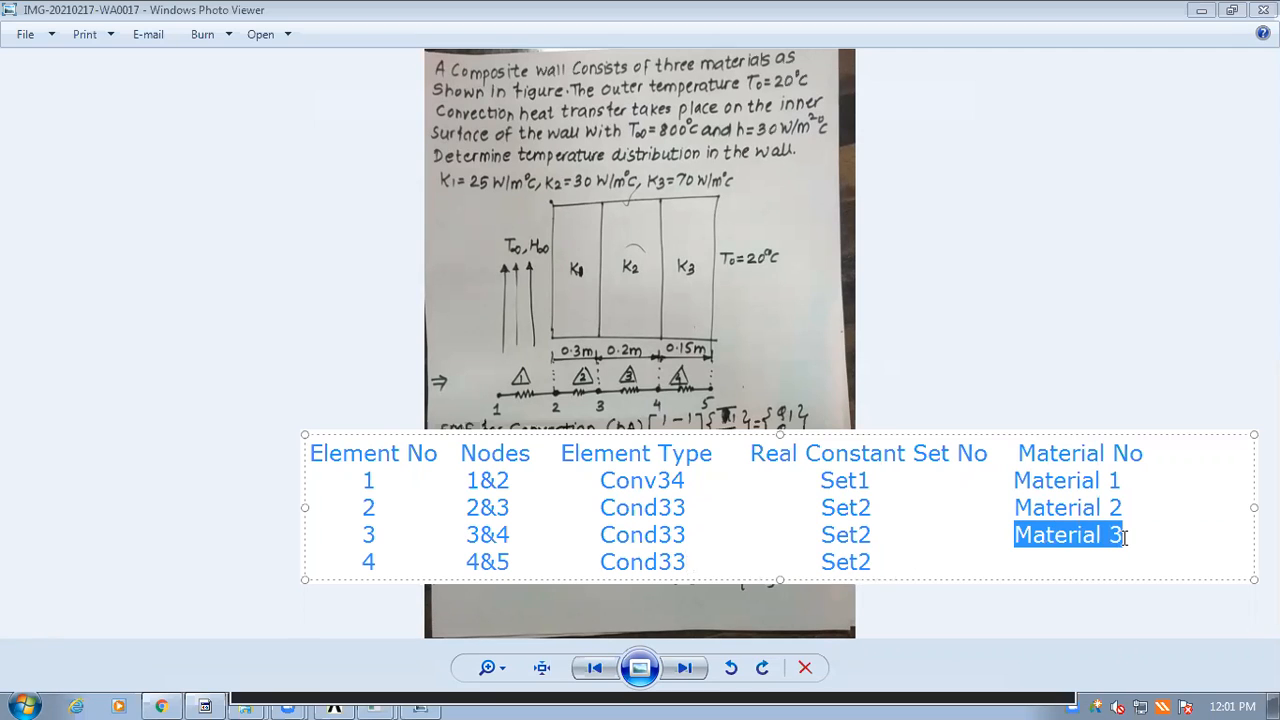
click(1085, 560)
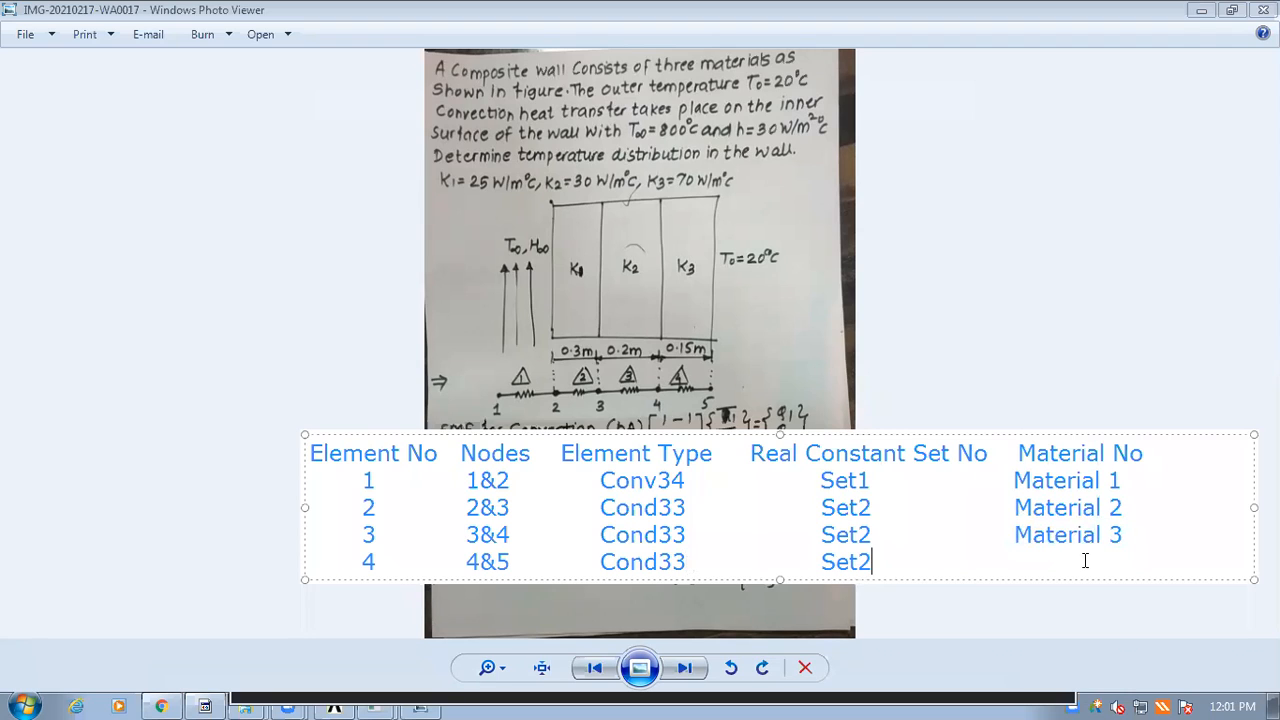
key(ctrl+v)
click(1127, 561)
key(BackSpace)
text(4)
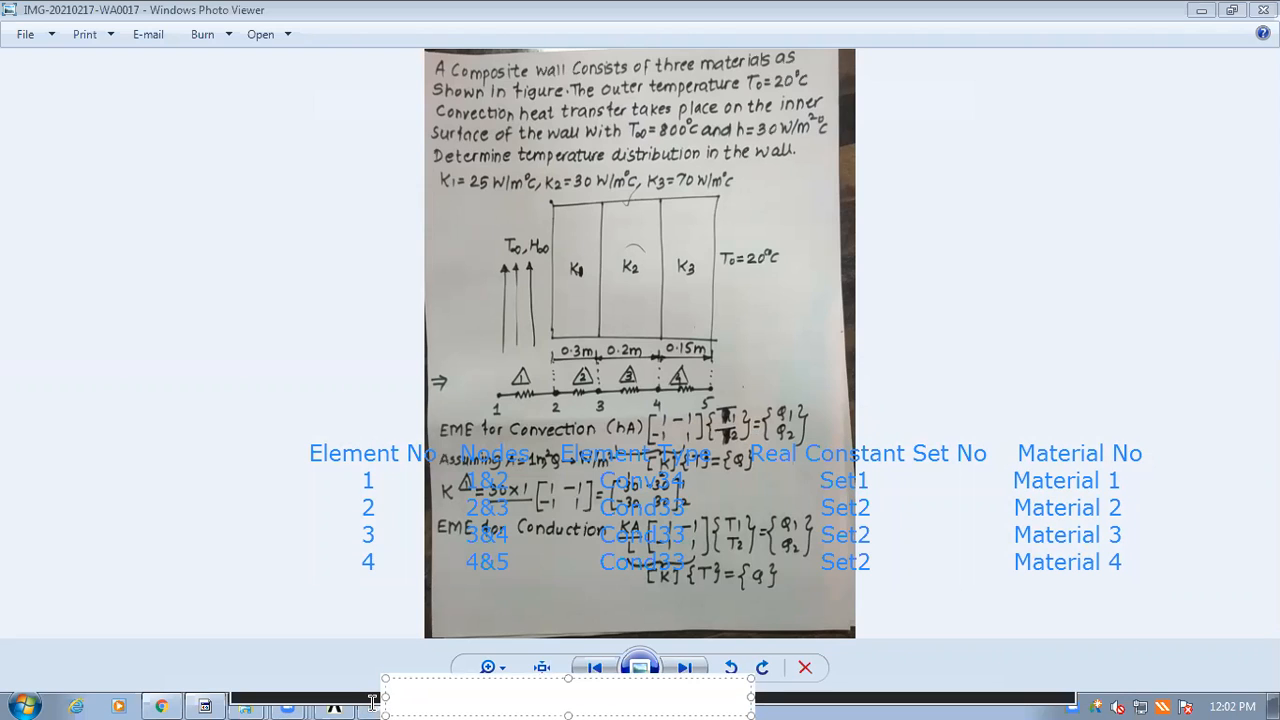
Step: Switch to ANSYS and set the element attributes to type 1 LINK34, material number 1 and real constant set 1
click(968, 98)
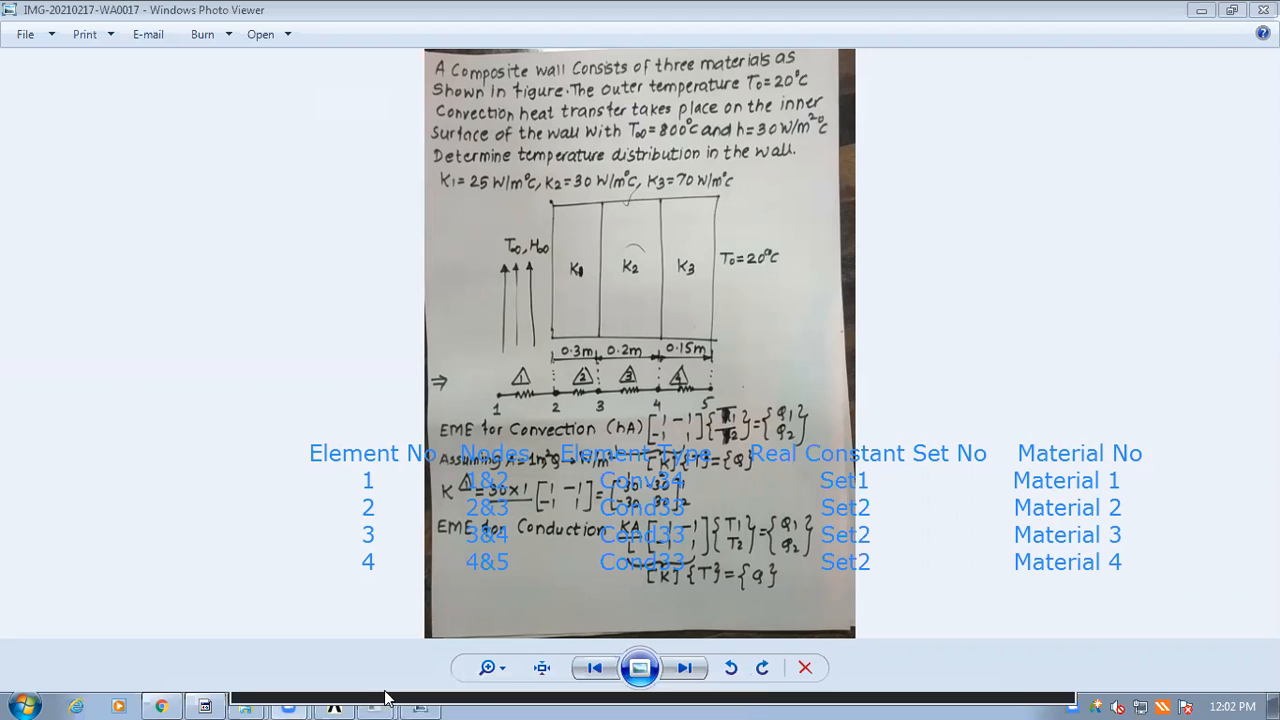
mouse_move(383, 691)
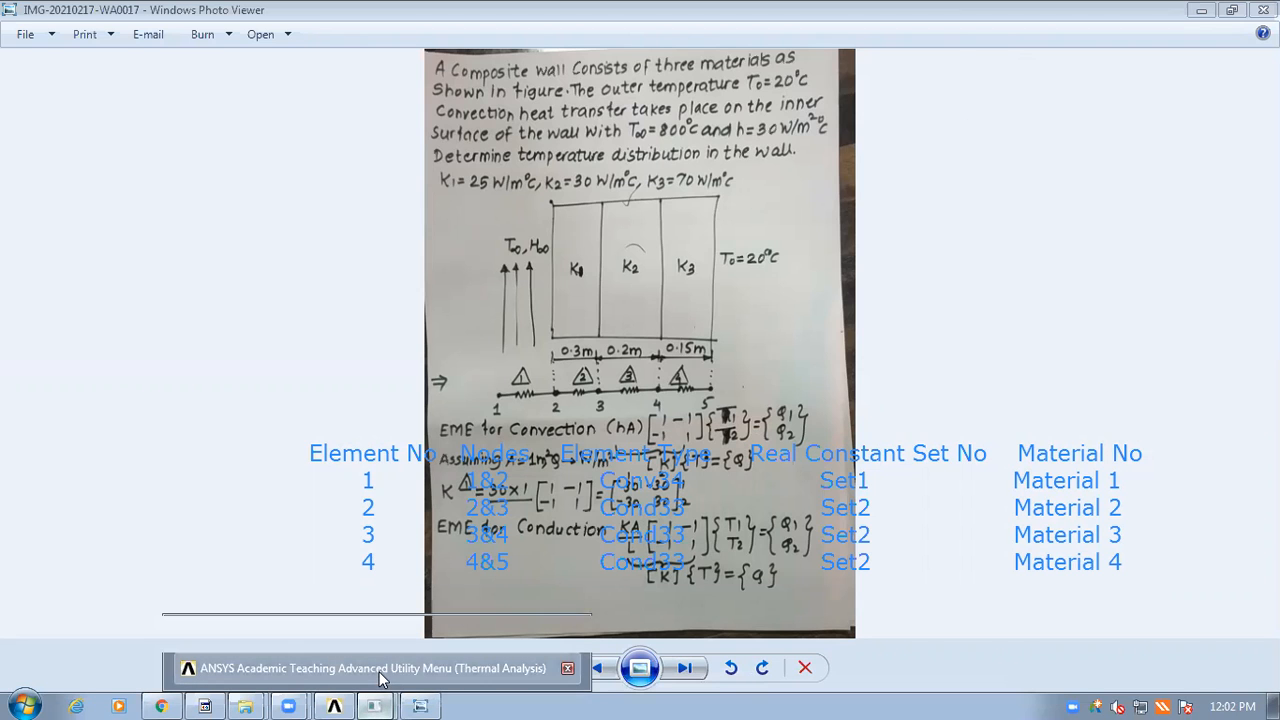
click(380, 672)
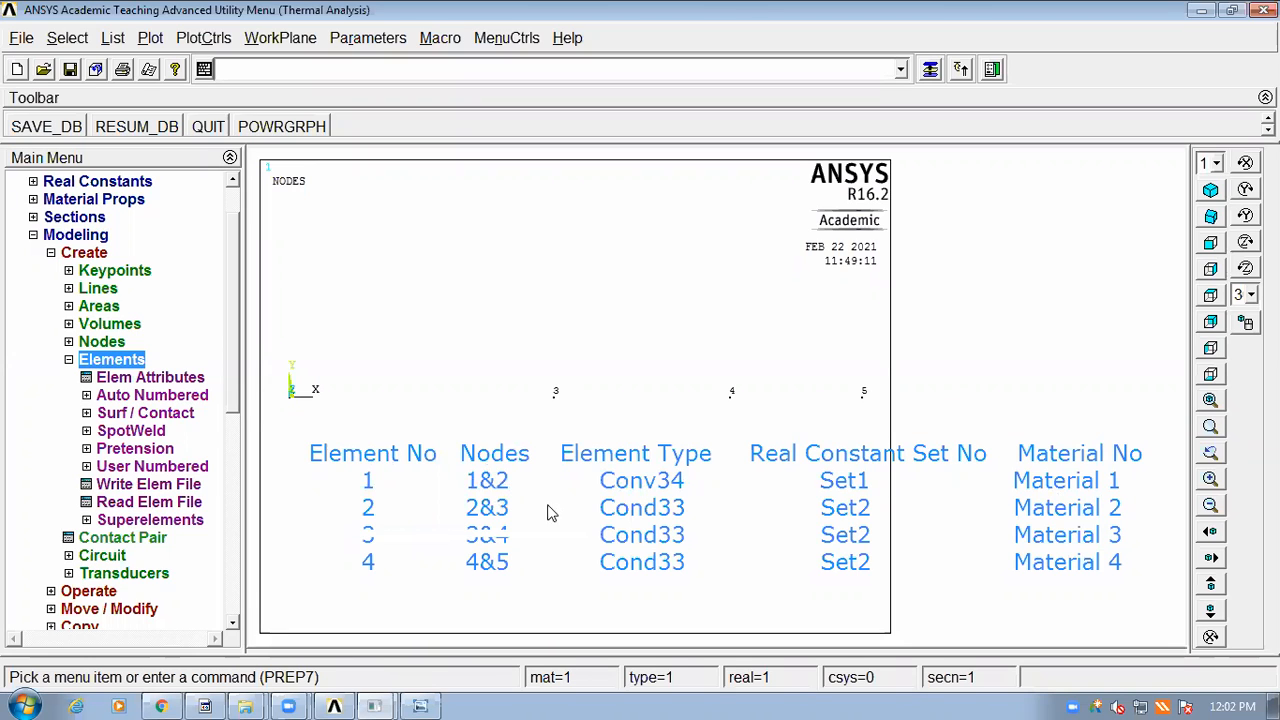
click(125, 378)
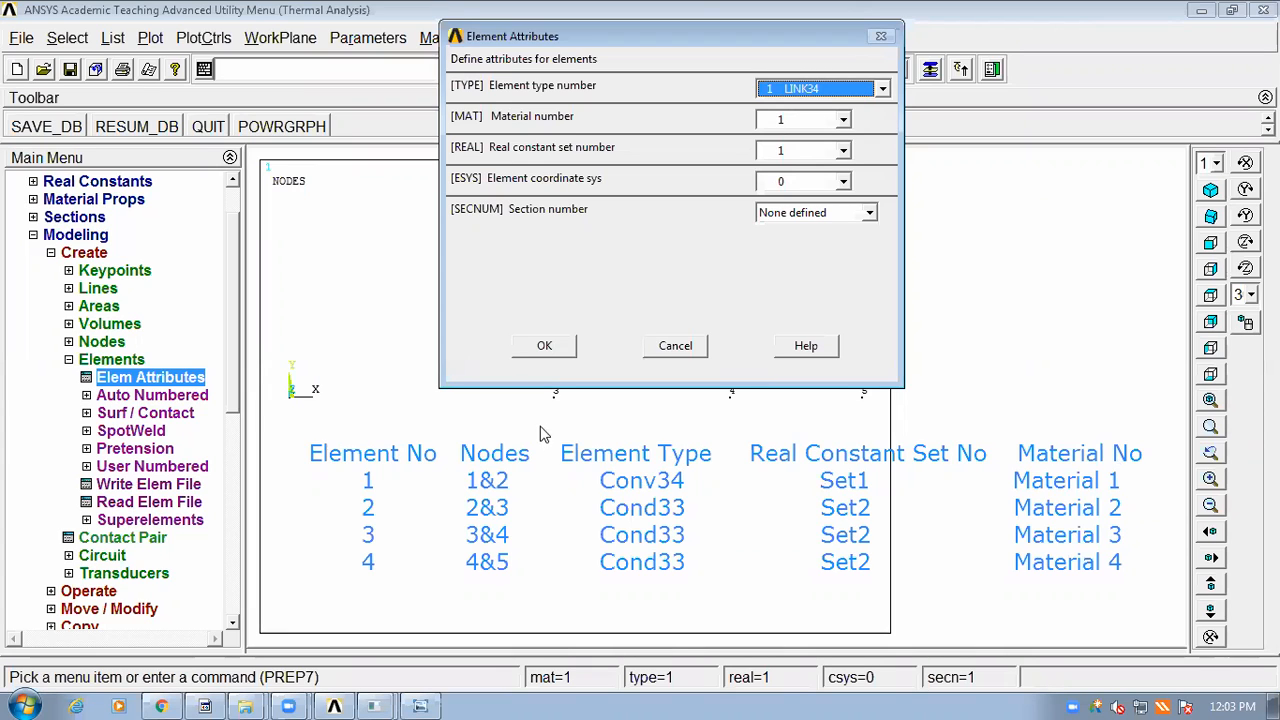
click(537, 345)
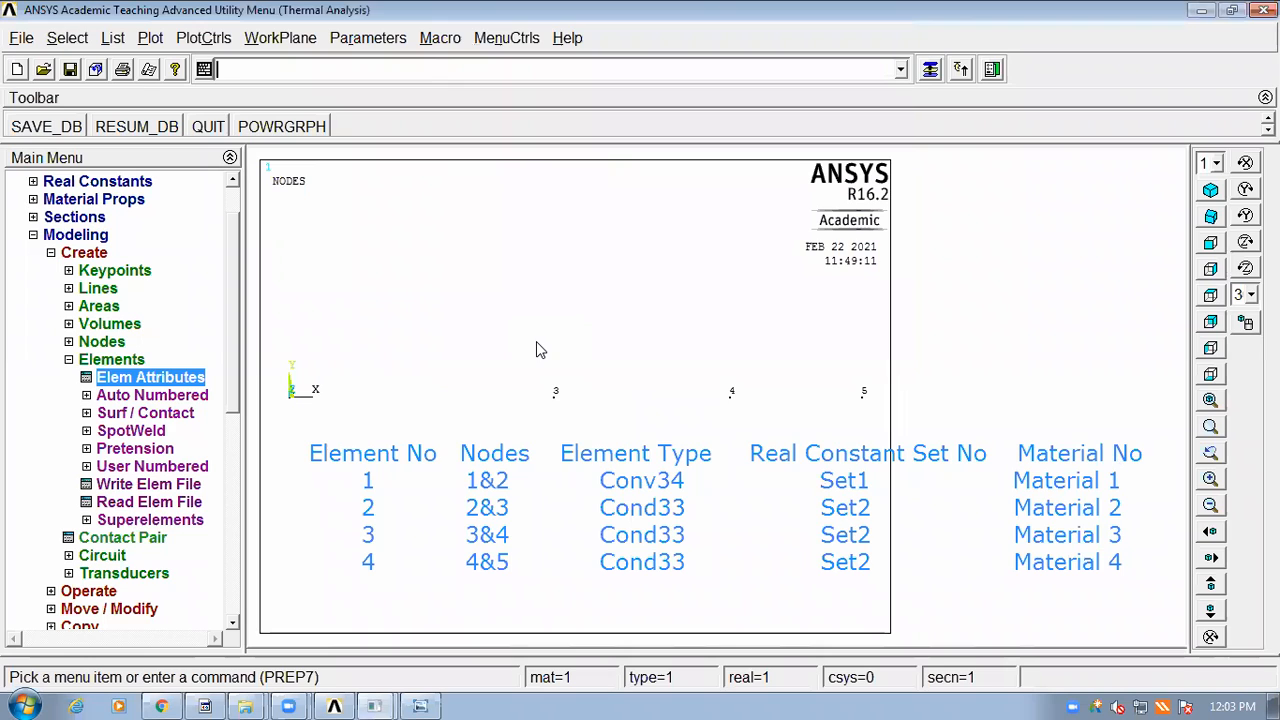
Step: Create the first element through coincident nodes 1 and 2 with automatic numbering
click(145, 397)
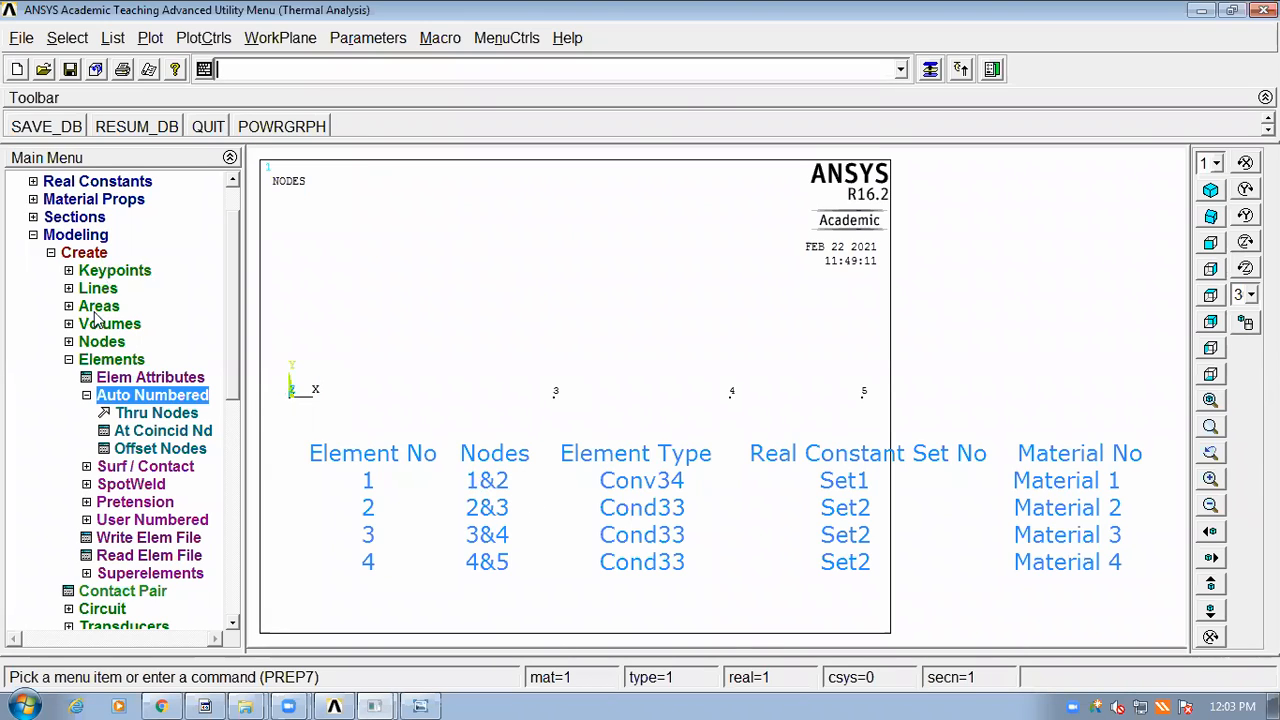
click(143, 413)
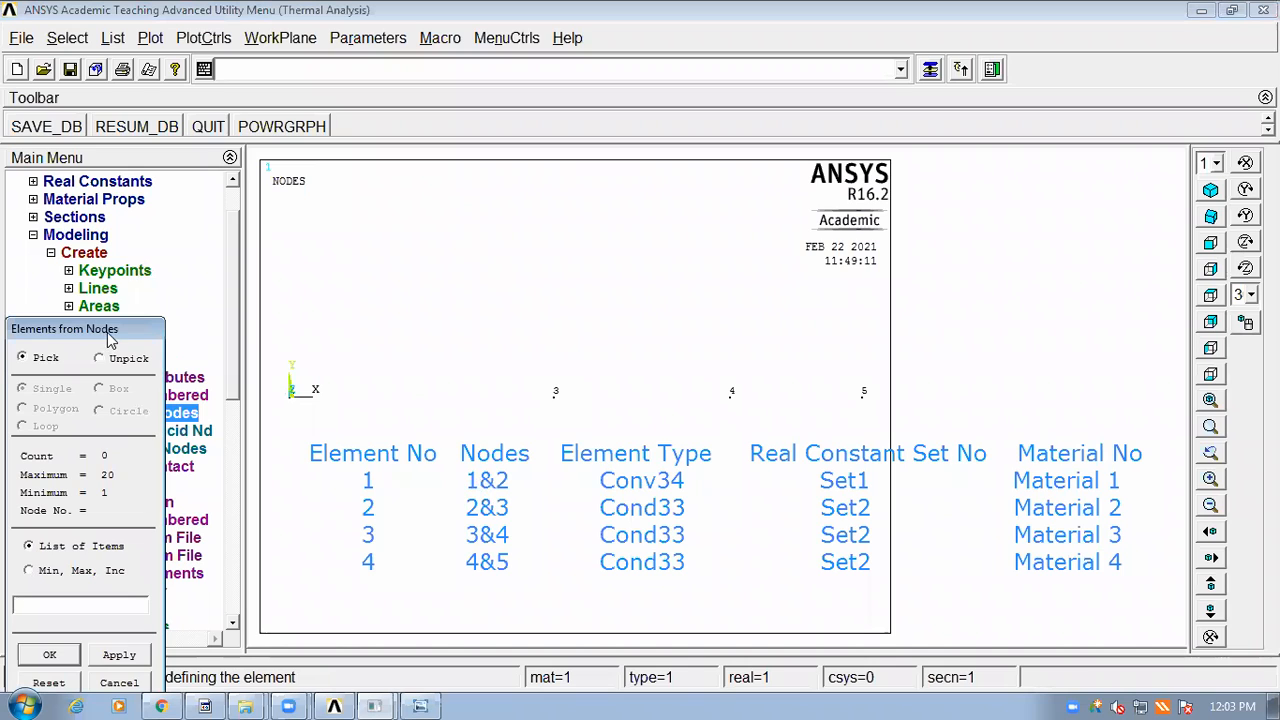
drag(110, 340, 140, 196)
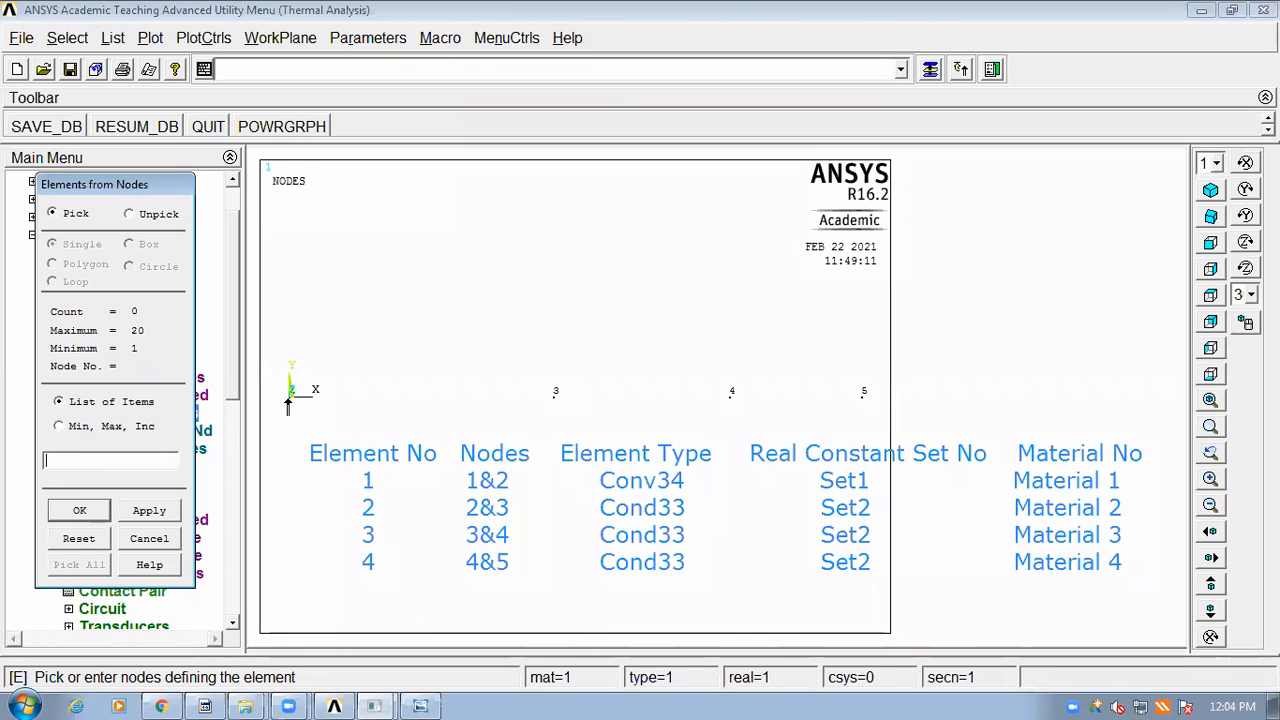
click(288, 400)
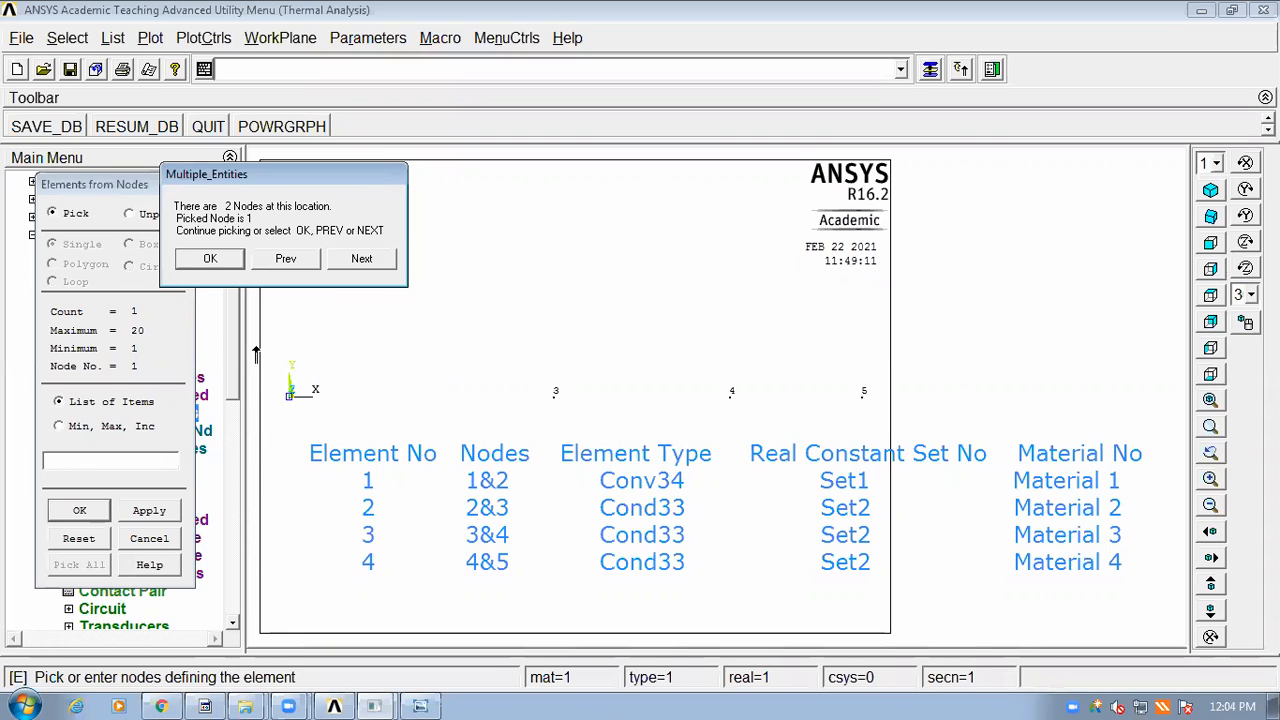
click(207, 260)
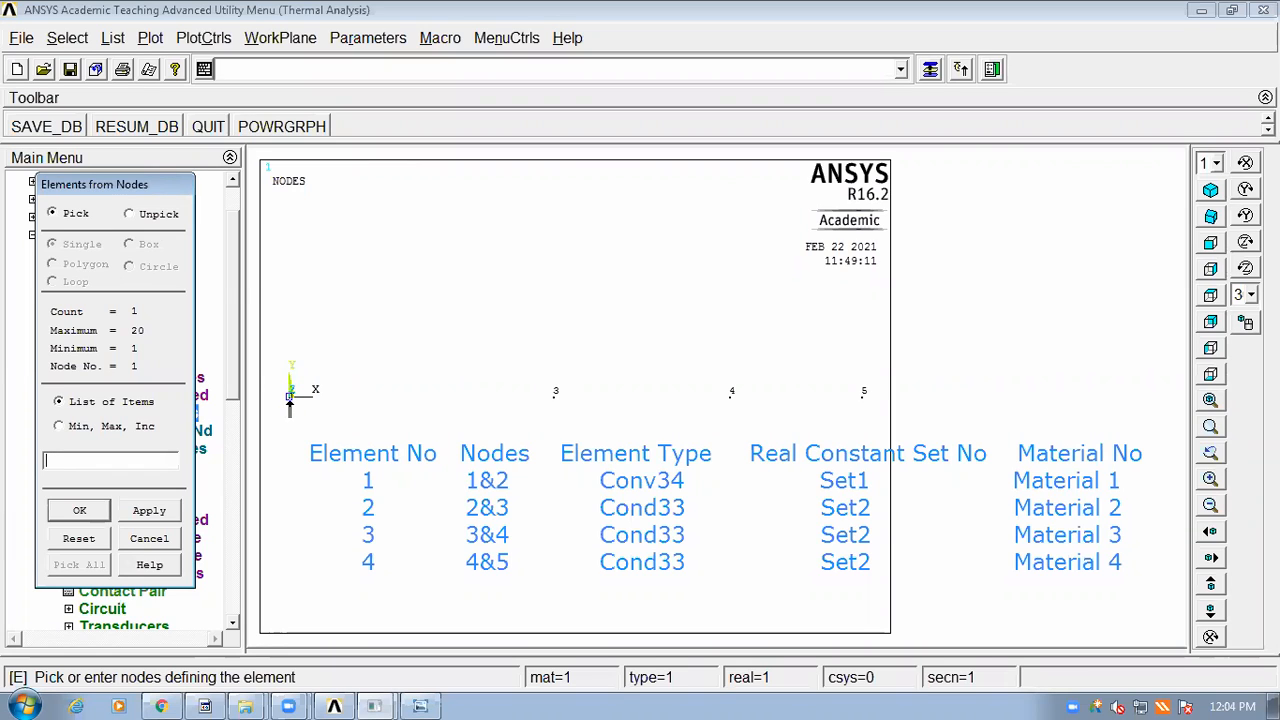
click(289, 397)
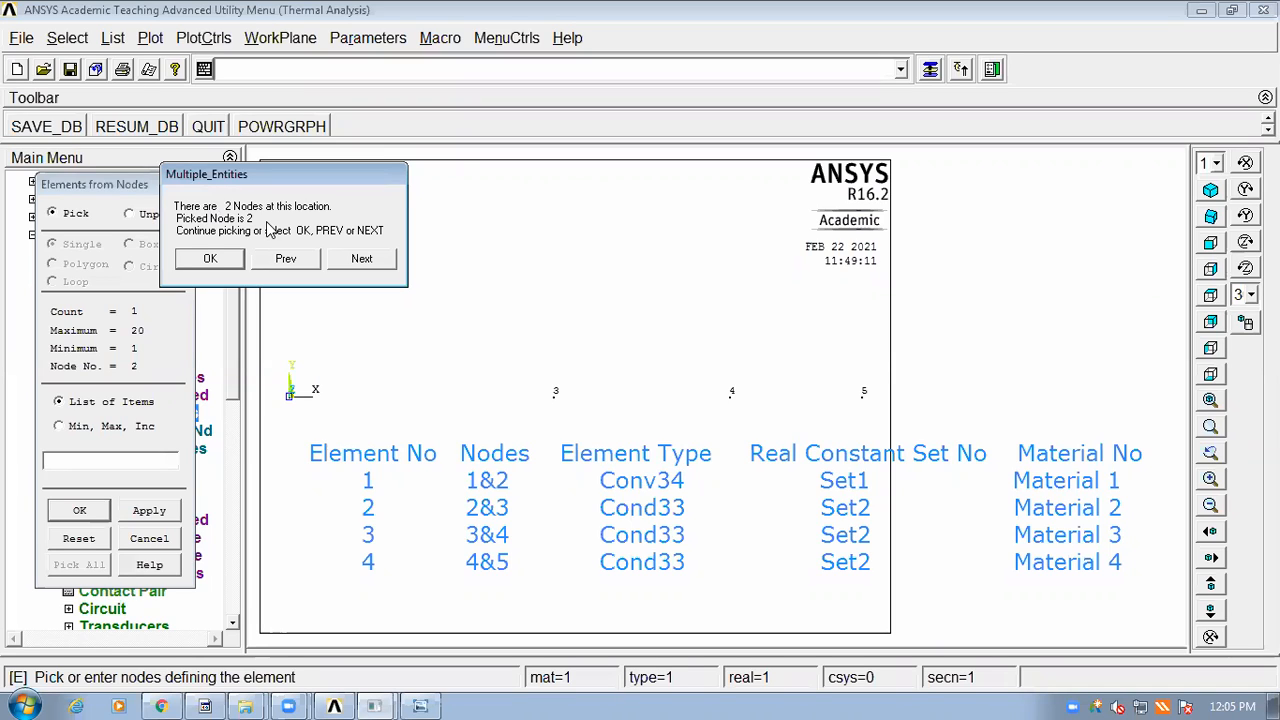
click(212, 266)
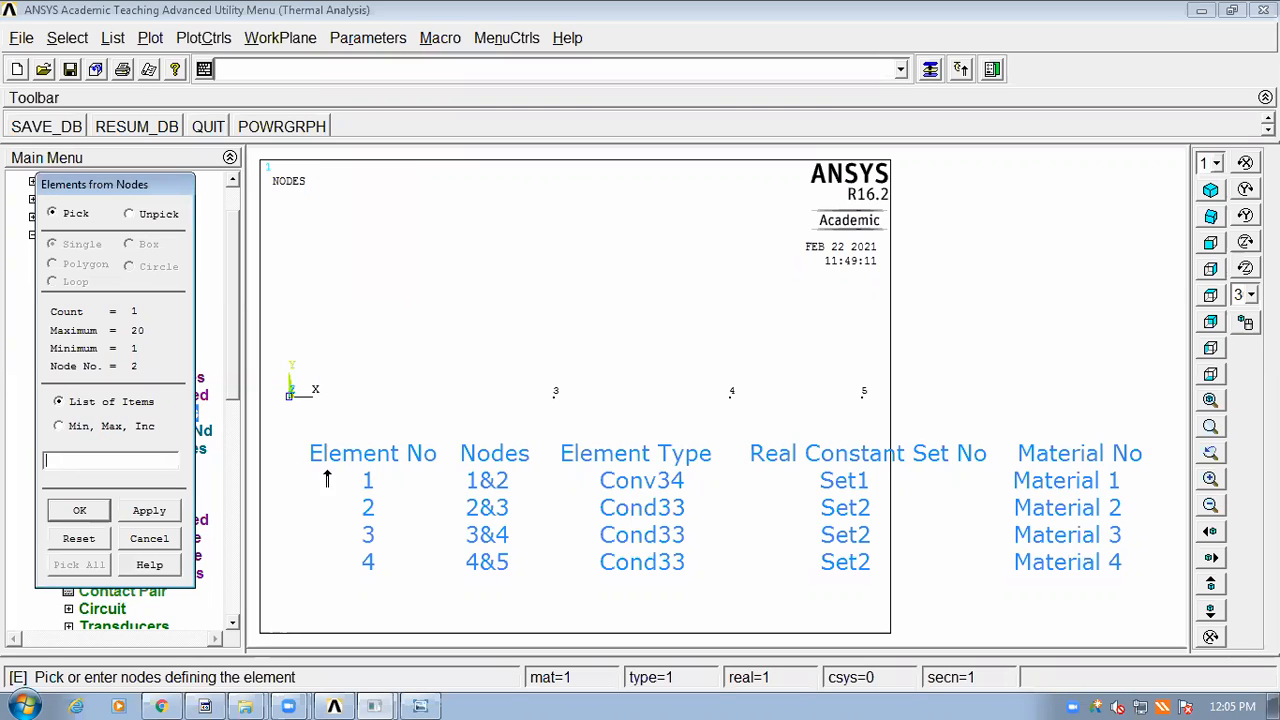
click(57, 511)
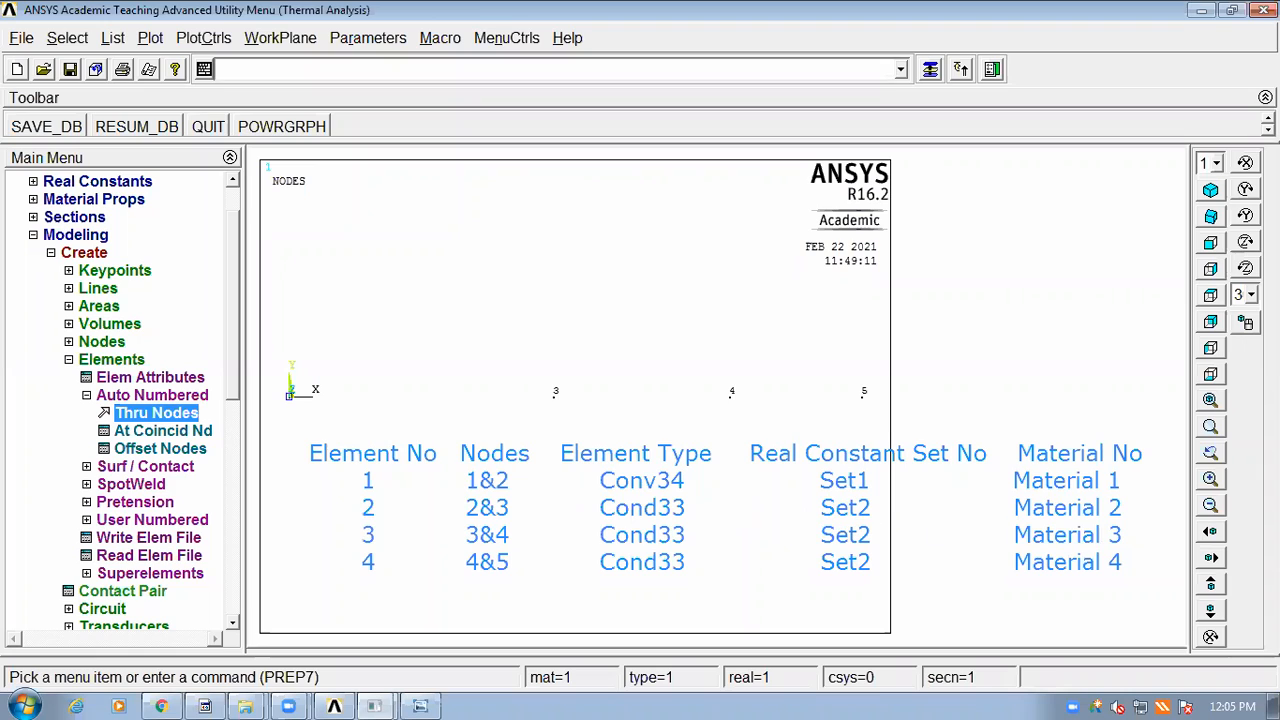
Step: Set the element attributes to type 2 LINK33, material number 2 and real constant set 2
click(143, 381)
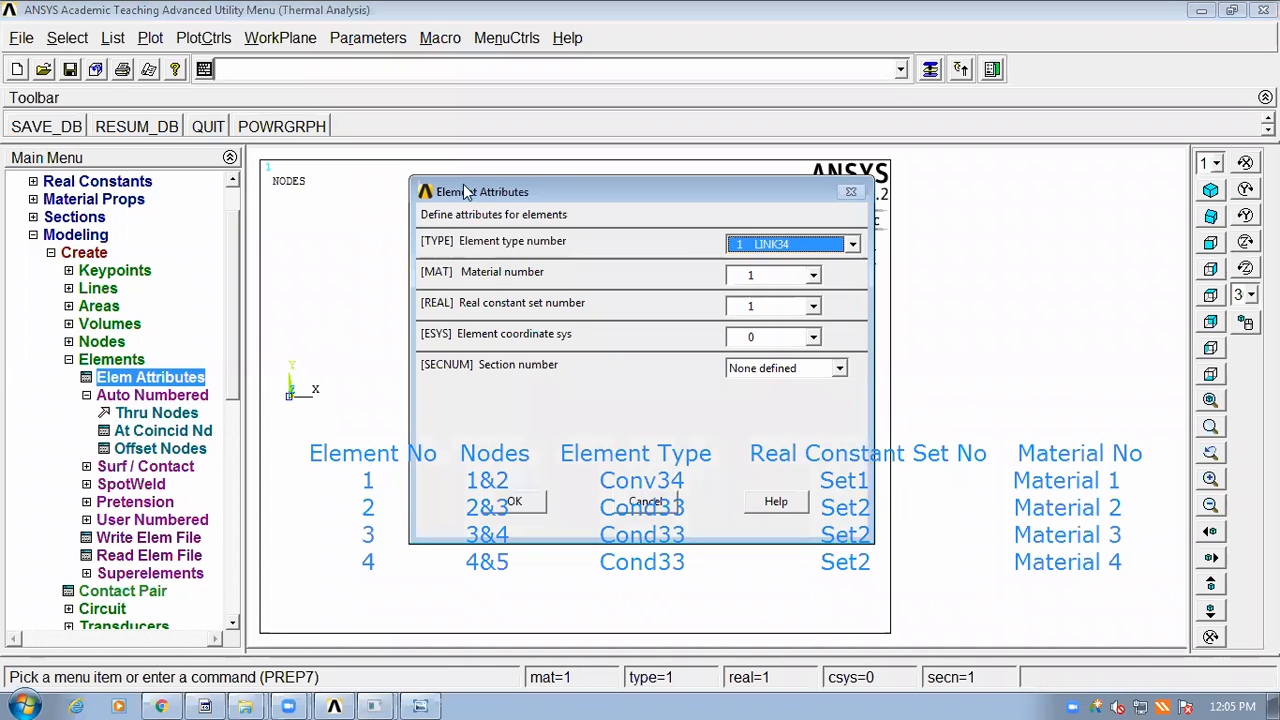
drag(474, 184, 495, 39)
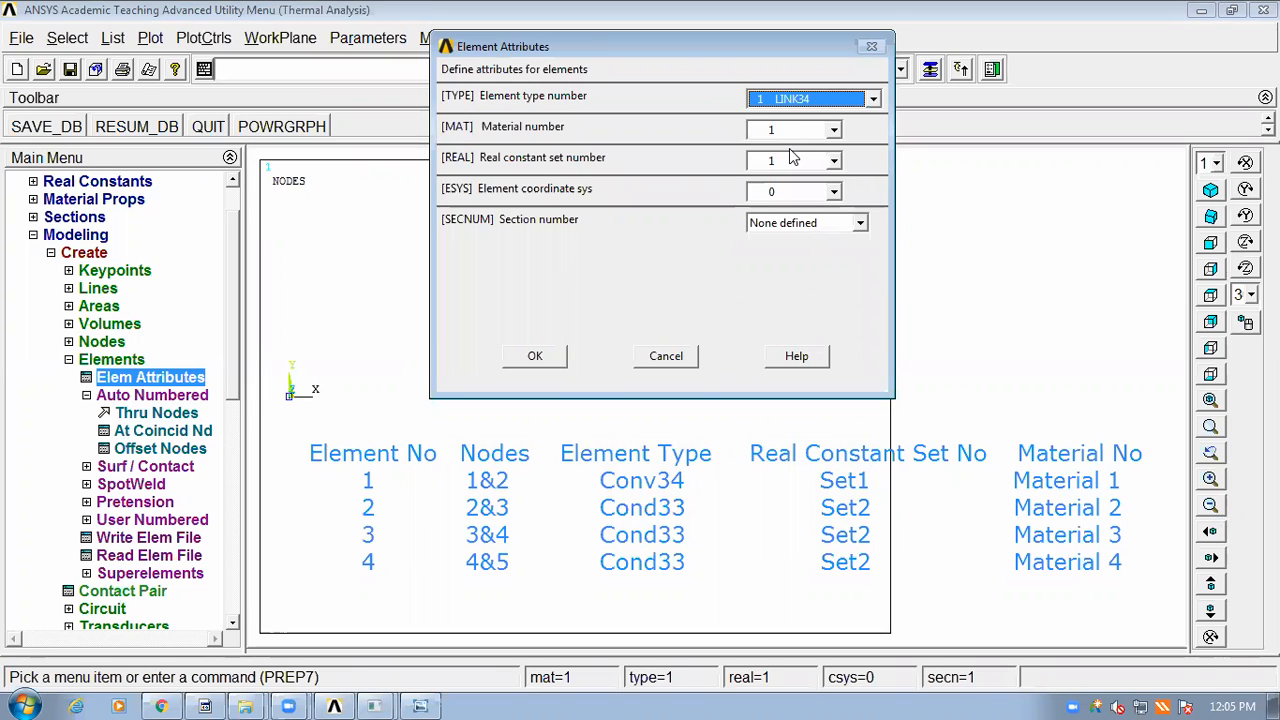
click(872, 98)
click(836, 128)
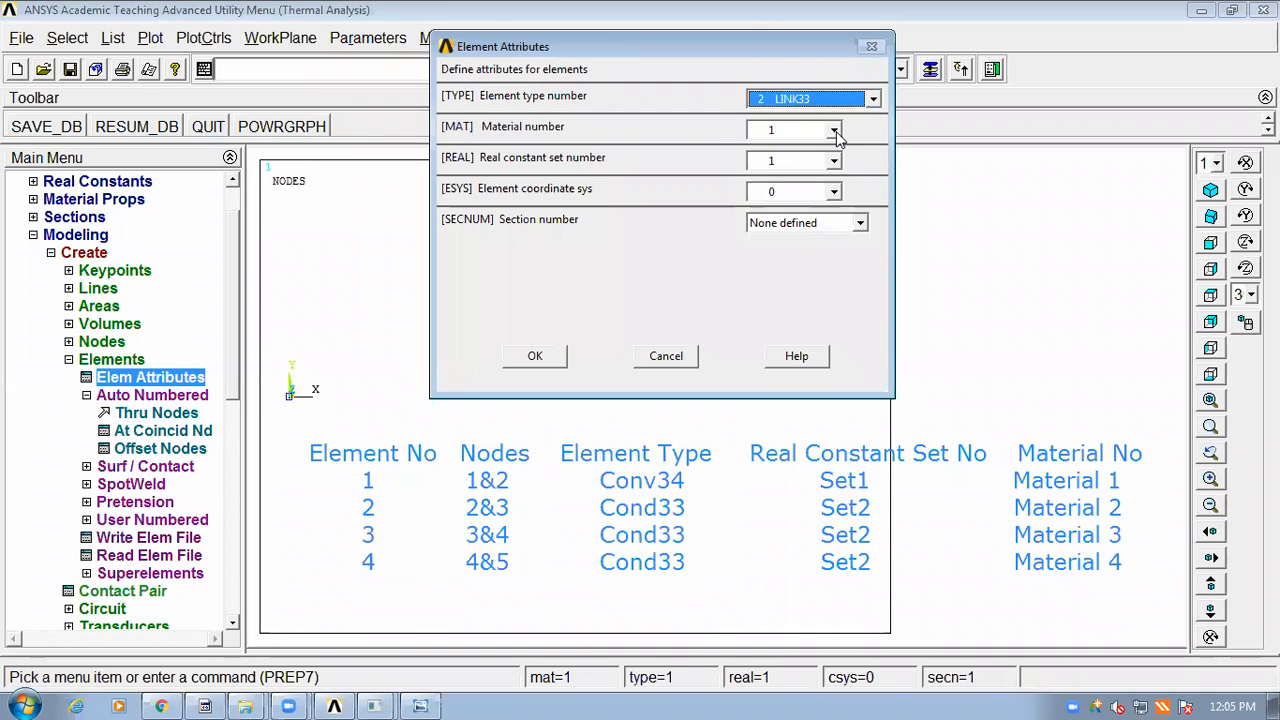
click(834, 130)
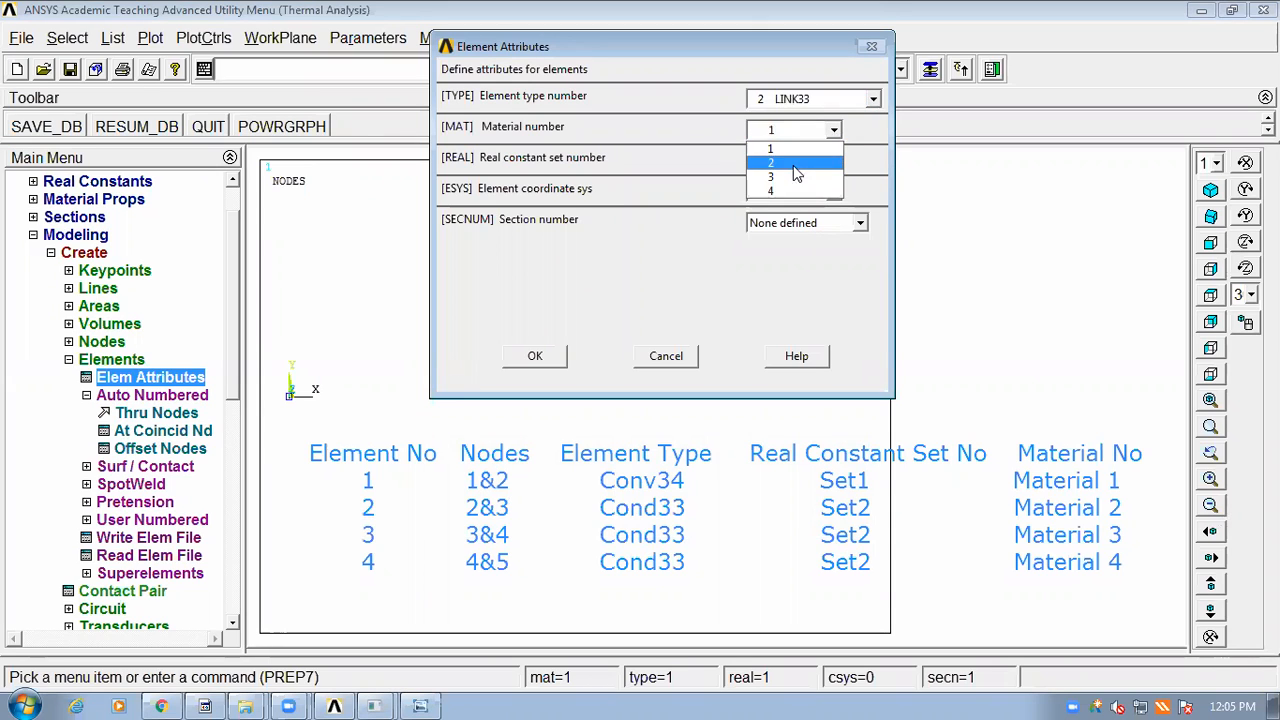
click(793, 165)
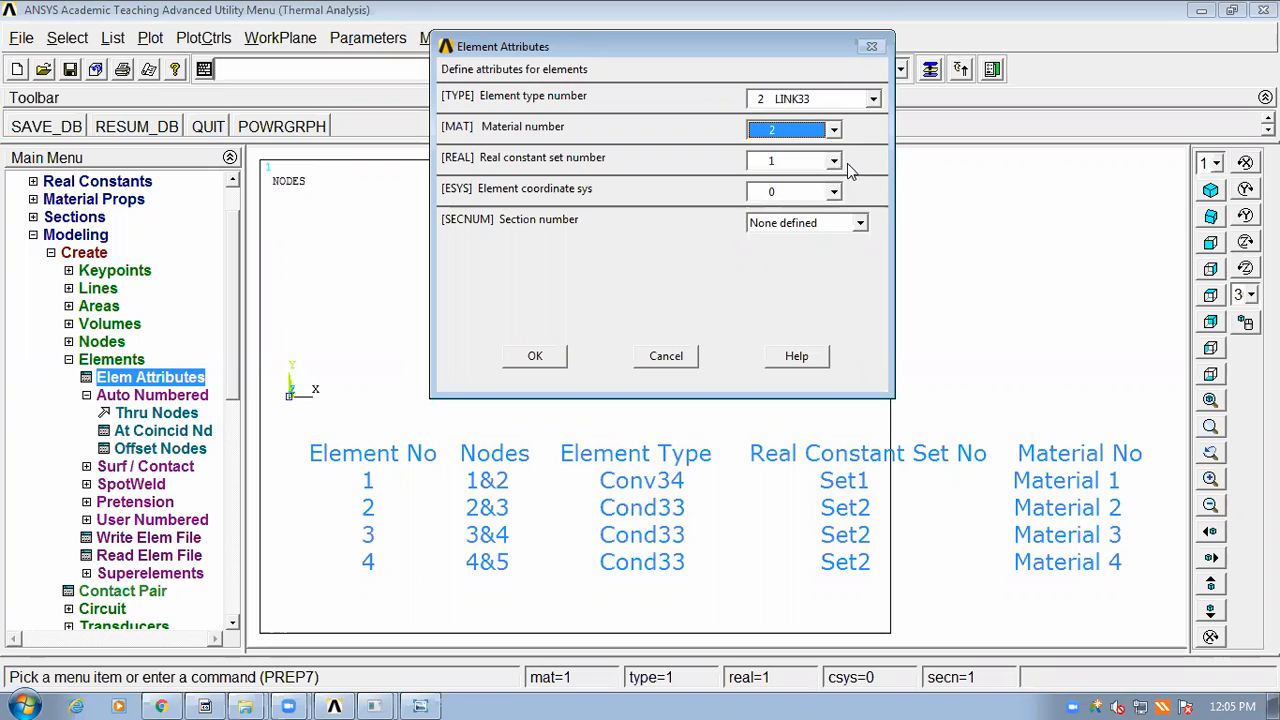
click(836, 162)
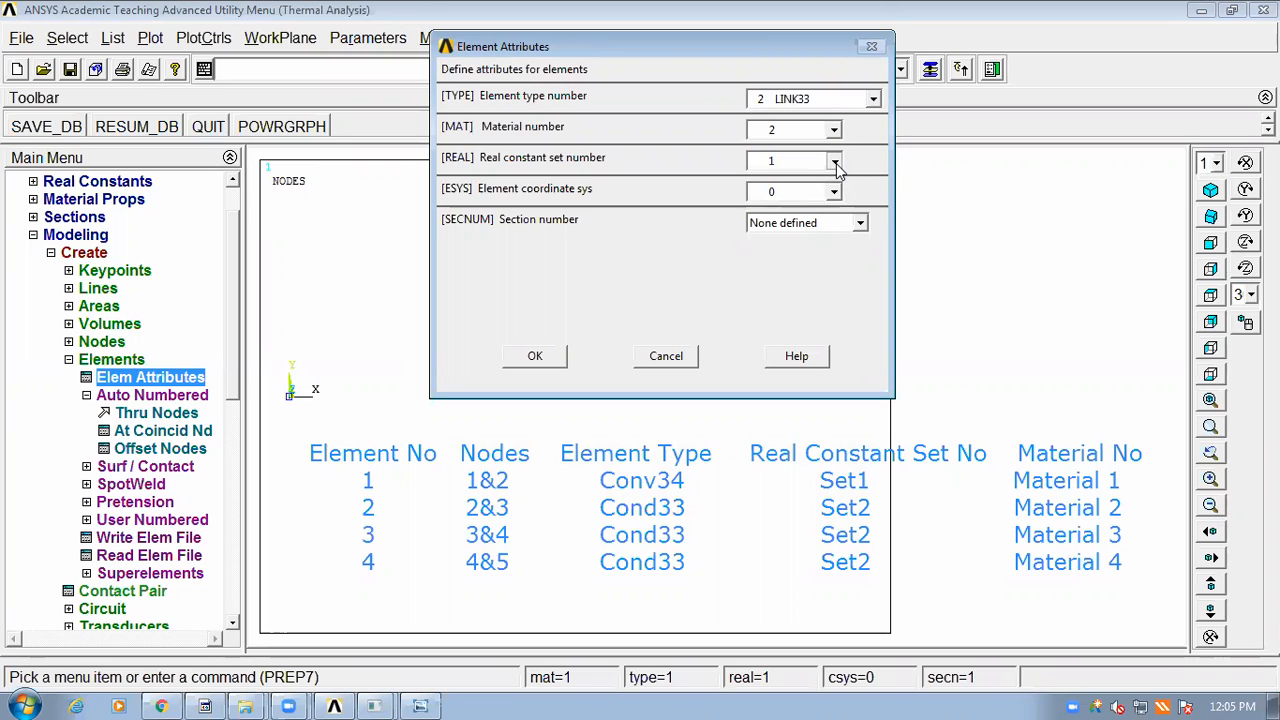
click(772, 204)
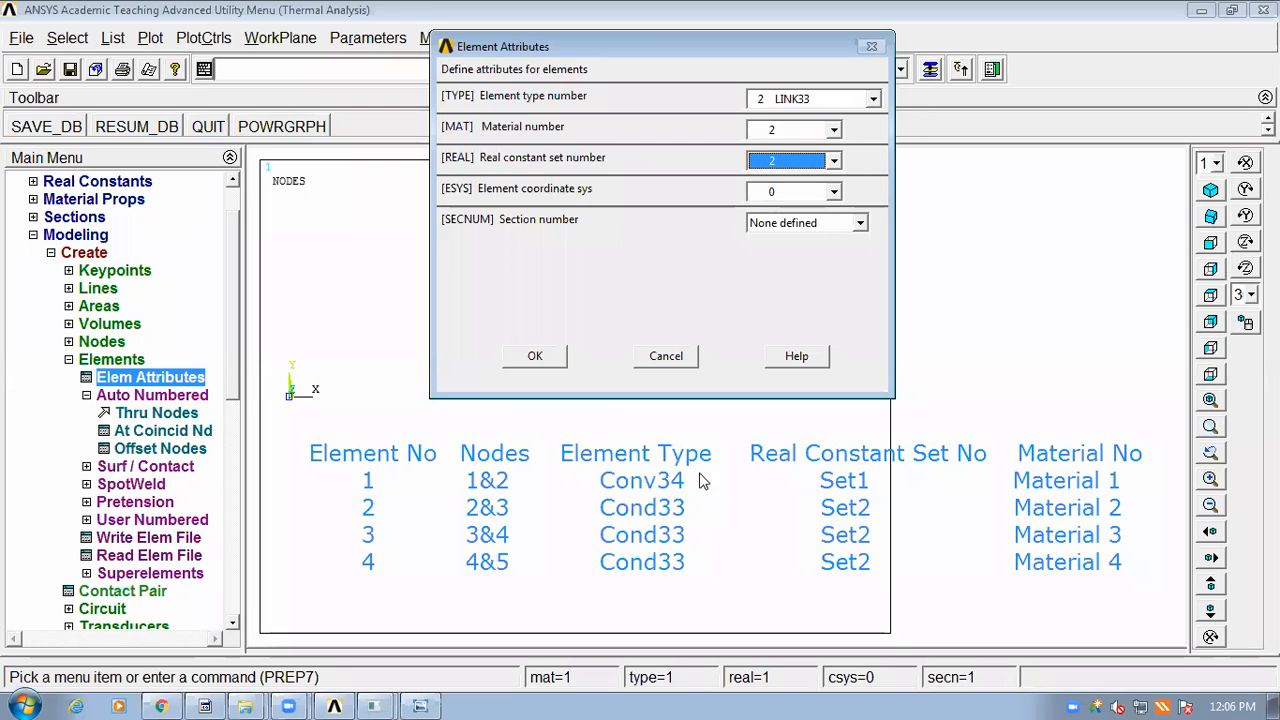
click(530, 358)
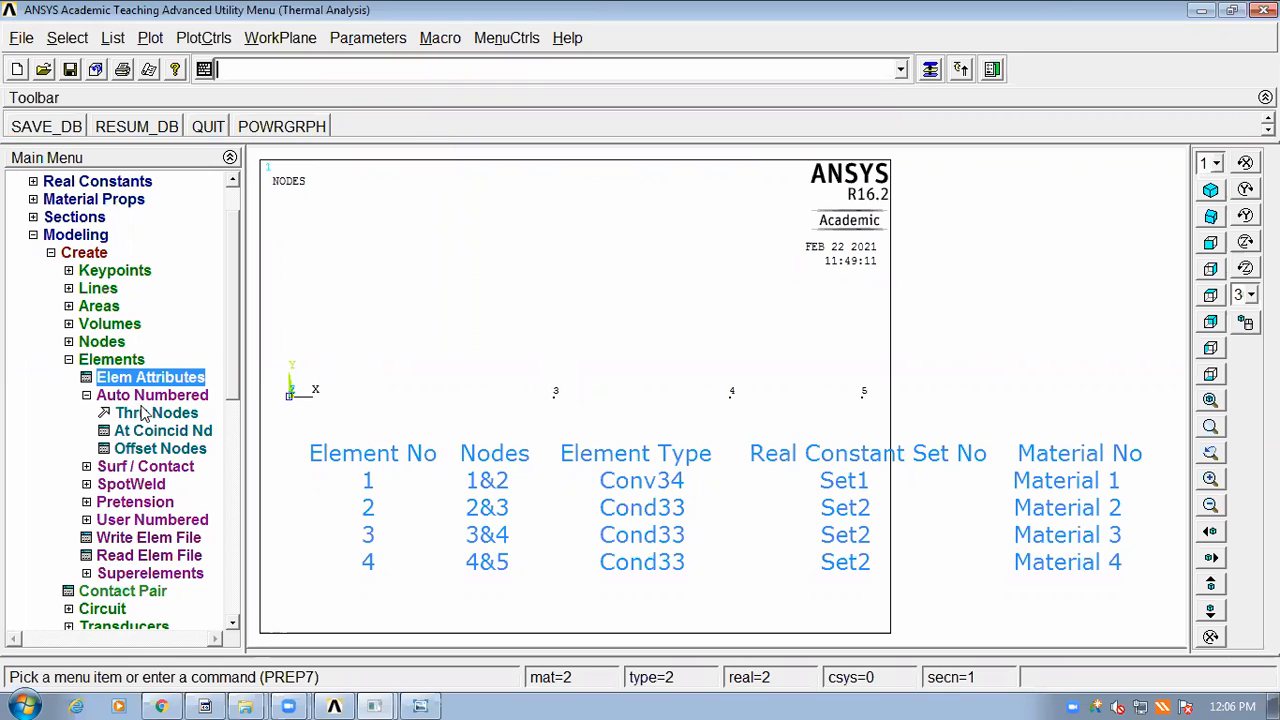
Step: Create the second element through nodes 2 and 3, choosing node 2 from the two coincident nodes at the origin
click(145, 412)
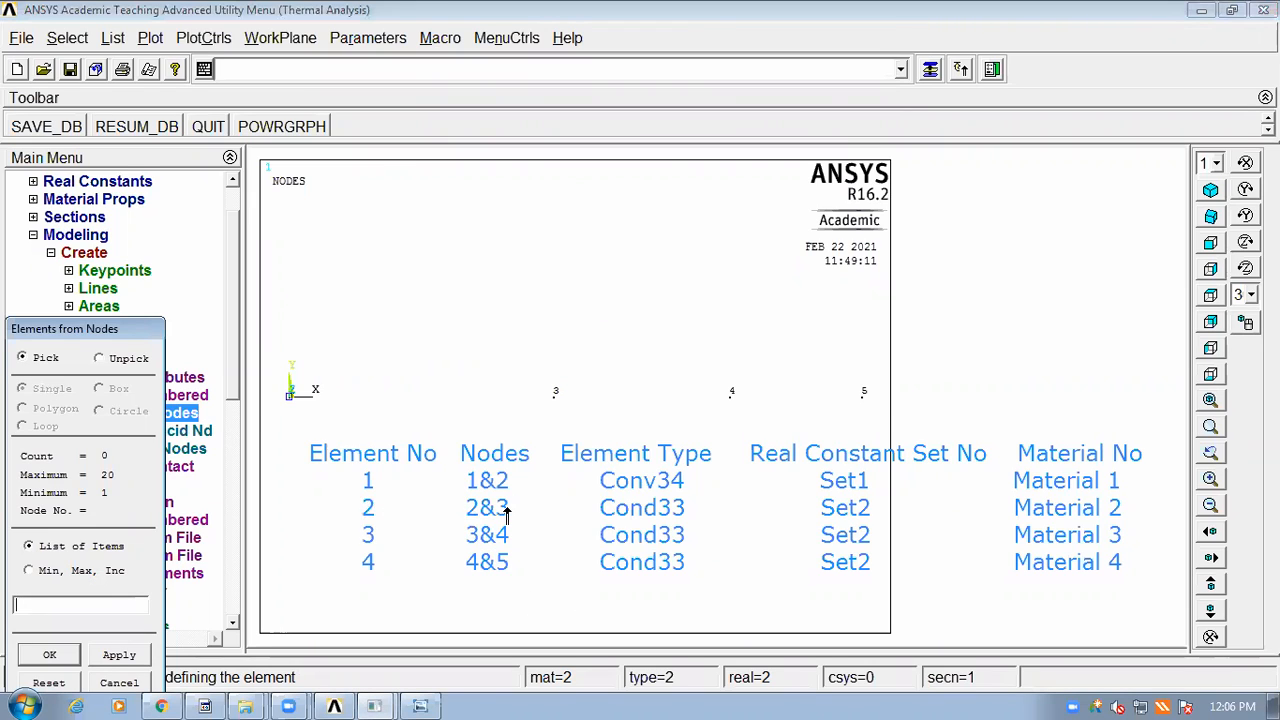
click(291, 408)
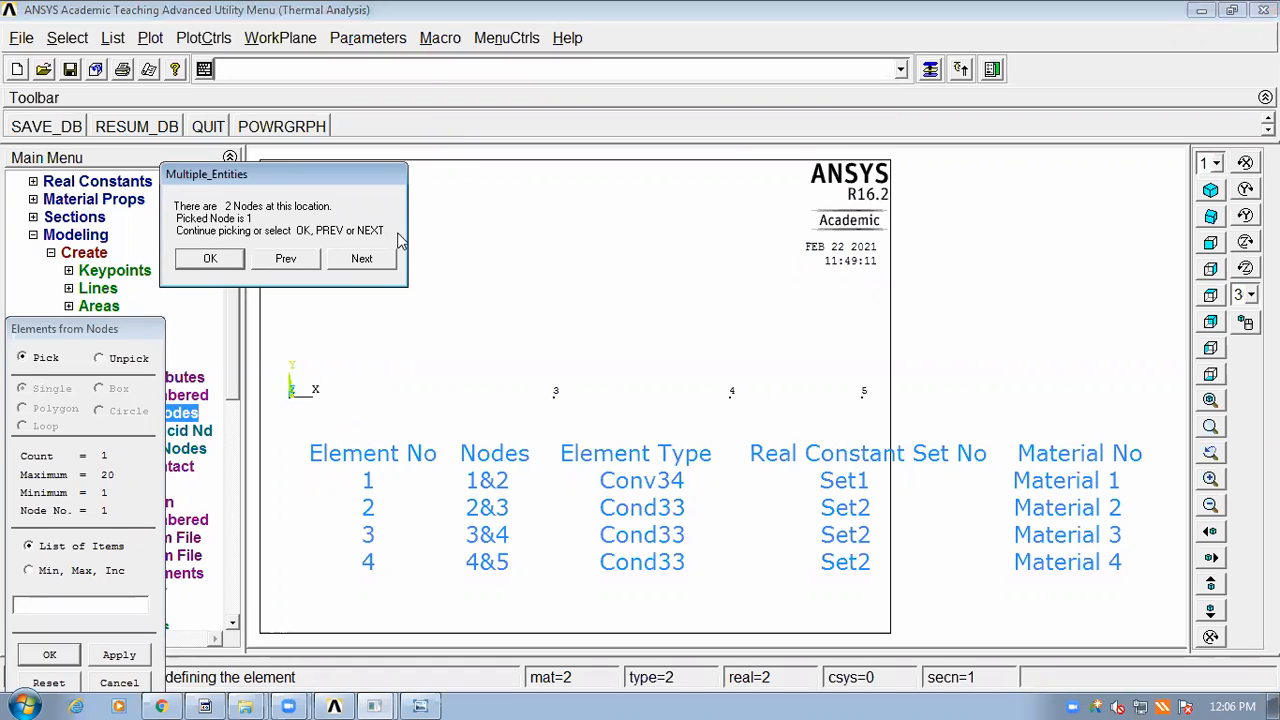
click(361, 258)
click(210, 258)
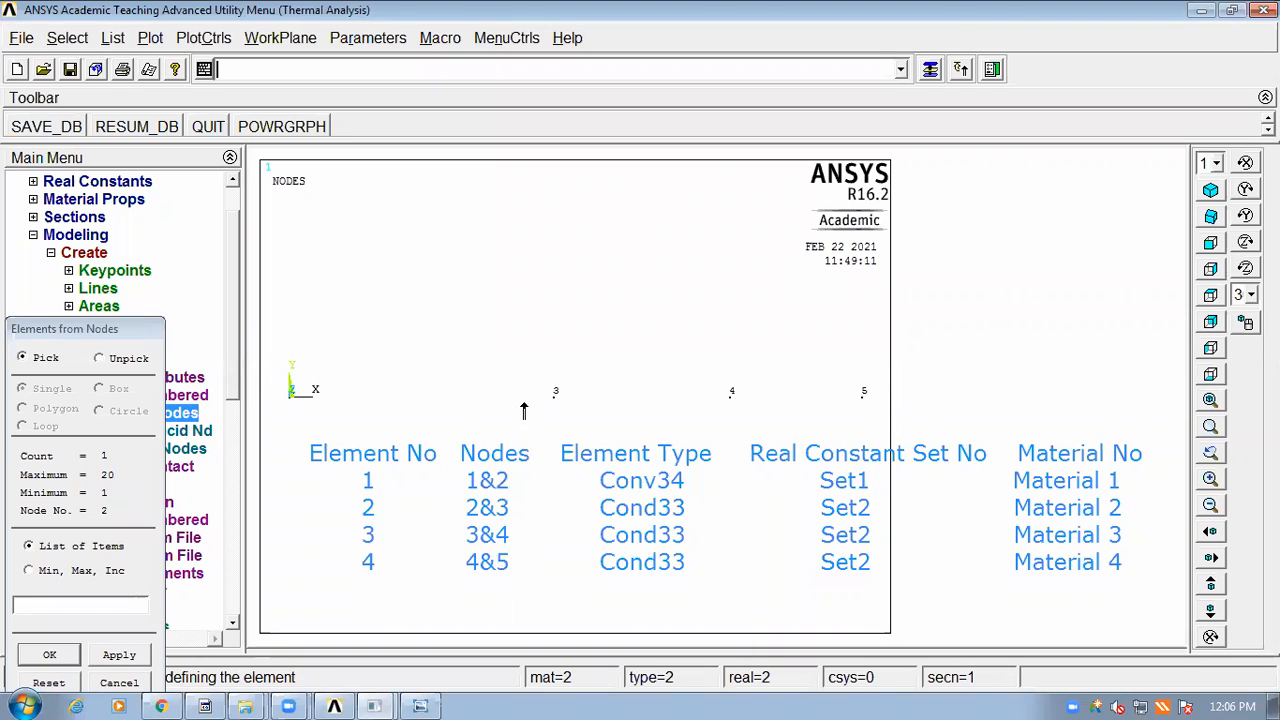
click(553, 393)
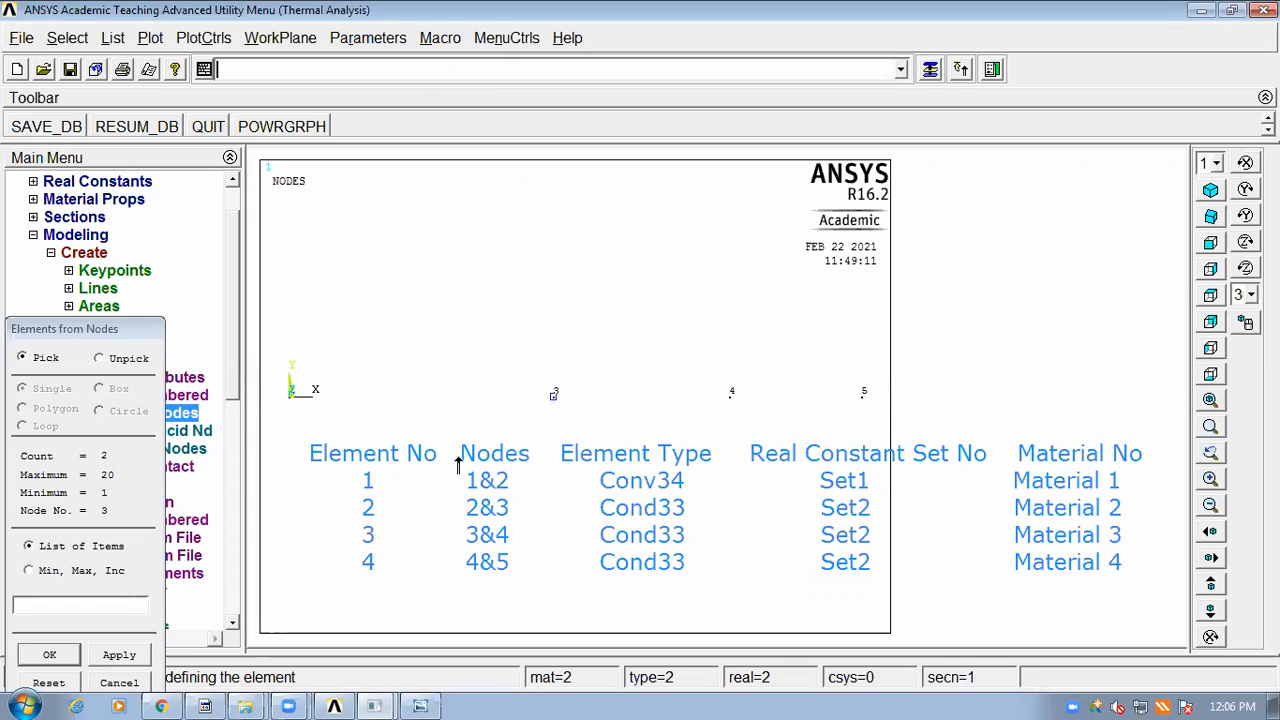
click(64, 655)
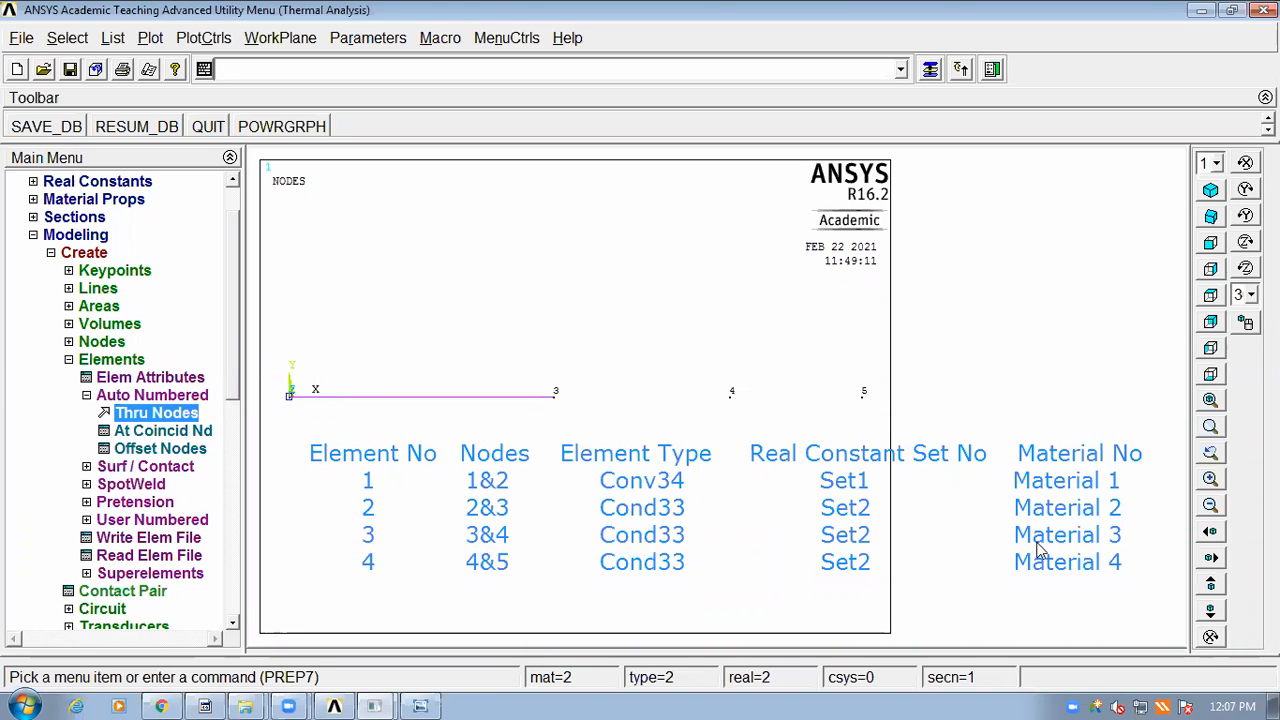
Step: Set the material number in the element attributes to 3 for the third element
click(150, 379)
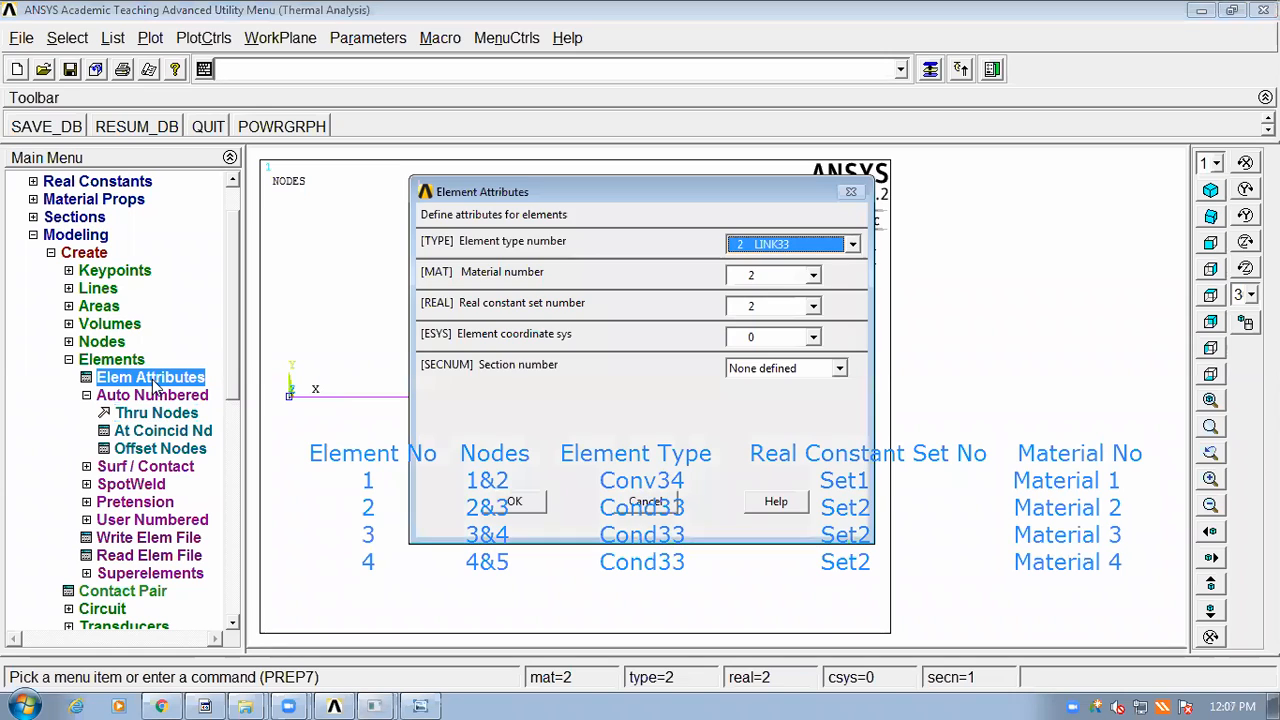
drag(553, 190, 570, 66)
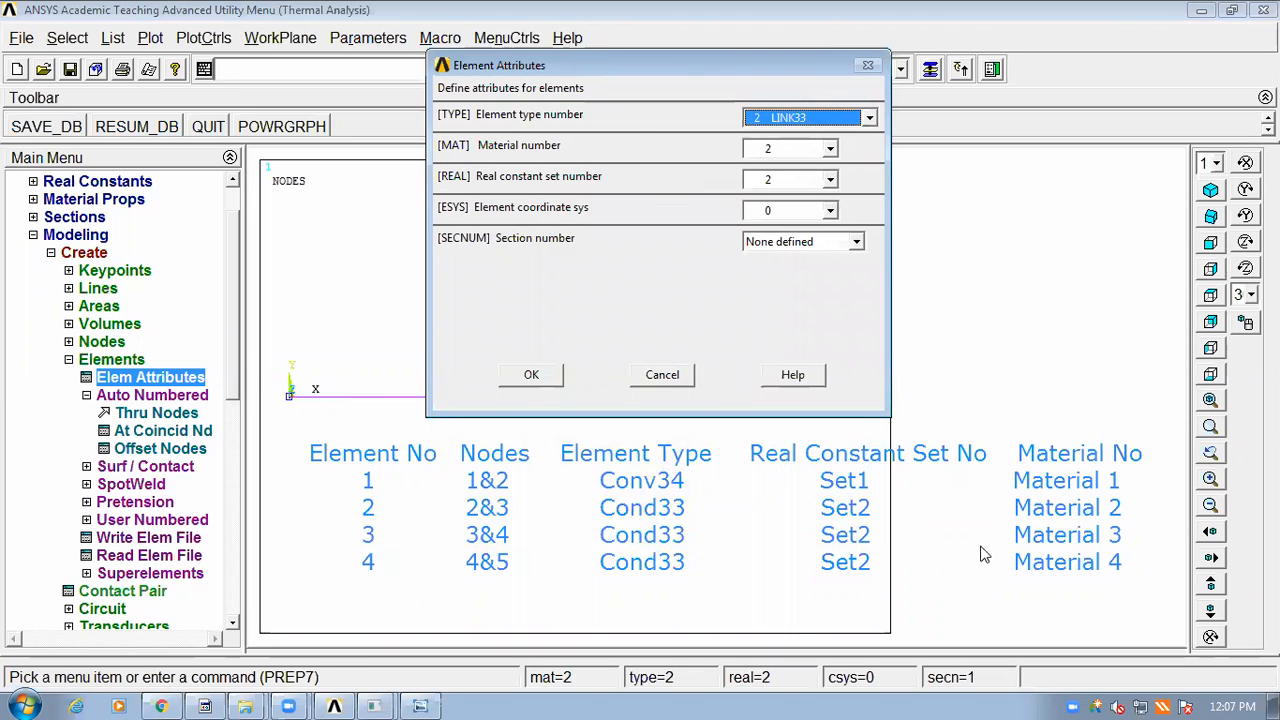
click(830, 148)
click(790, 195)
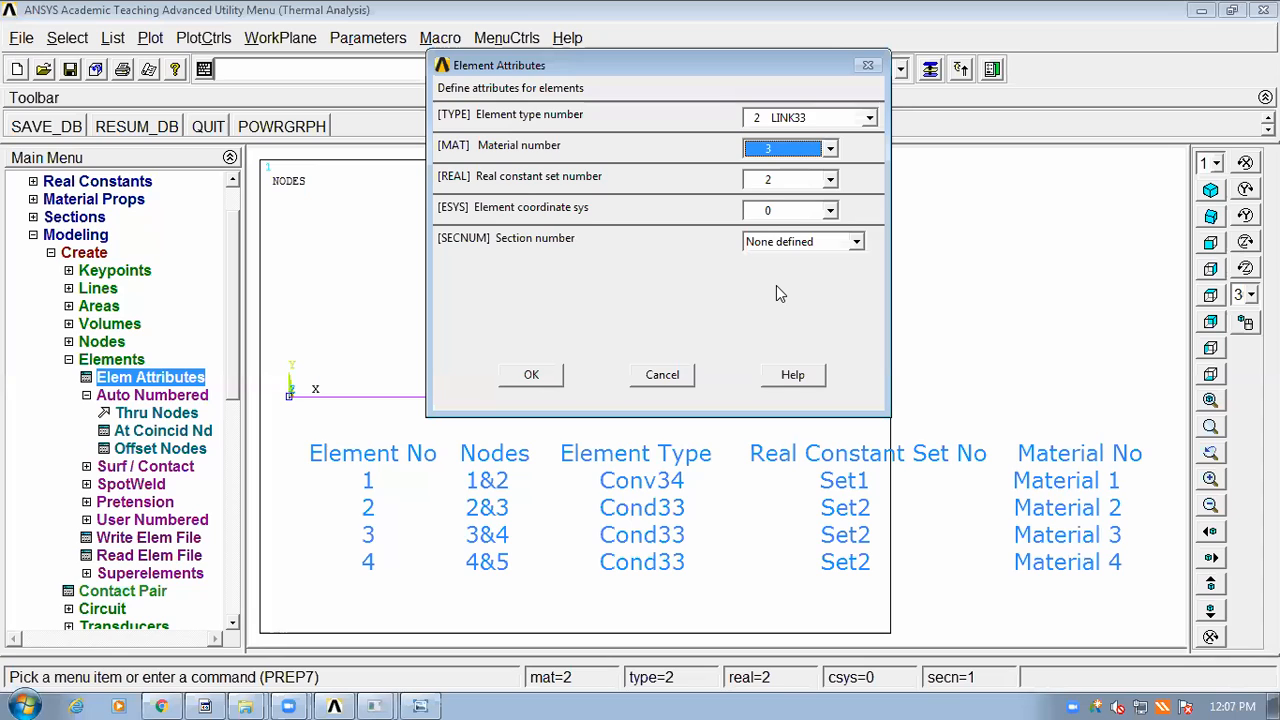
click(533, 374)
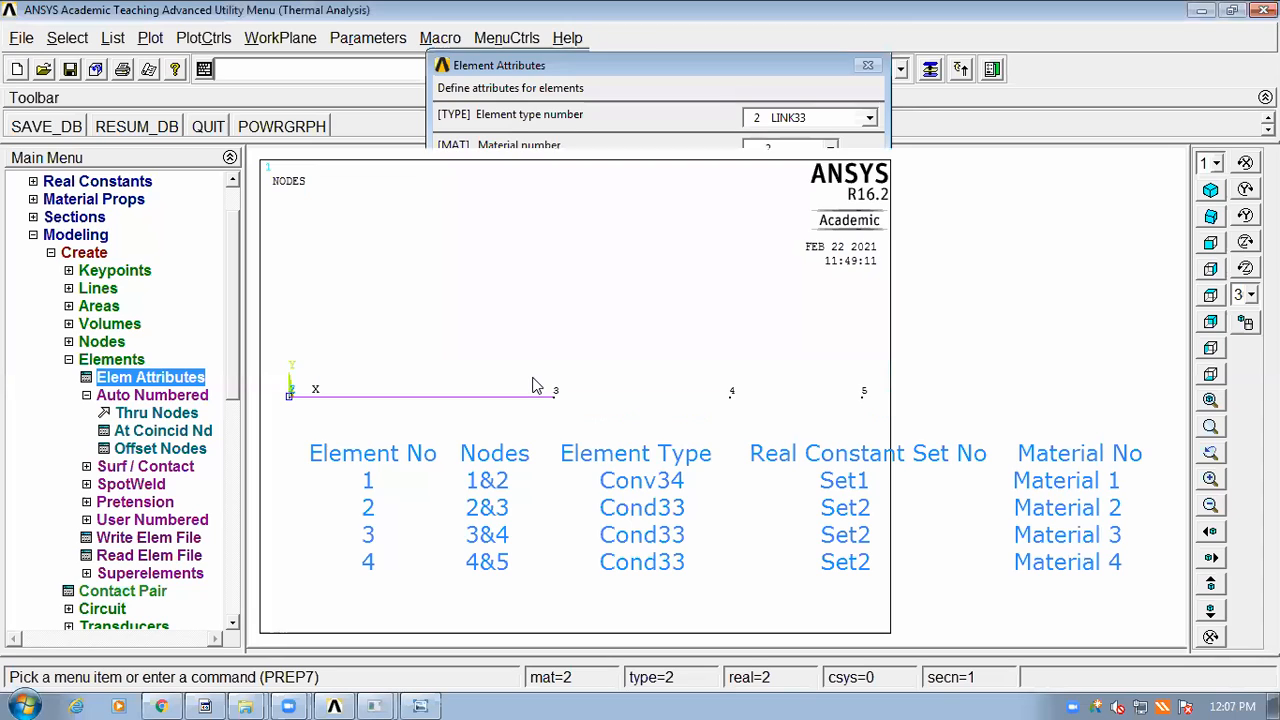
Step: Create the third element through nodes 3 and 4
click(180, 414)
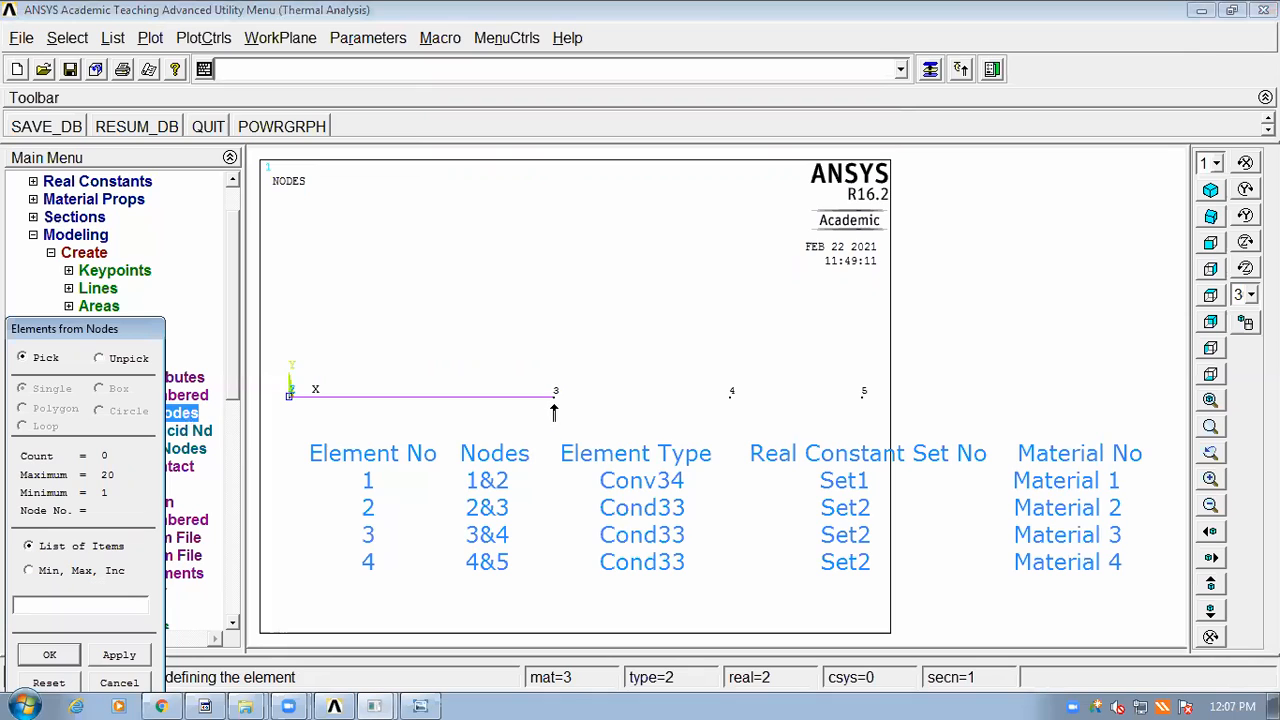
click(553, 406)
click(733, 405)
click(60, 655)
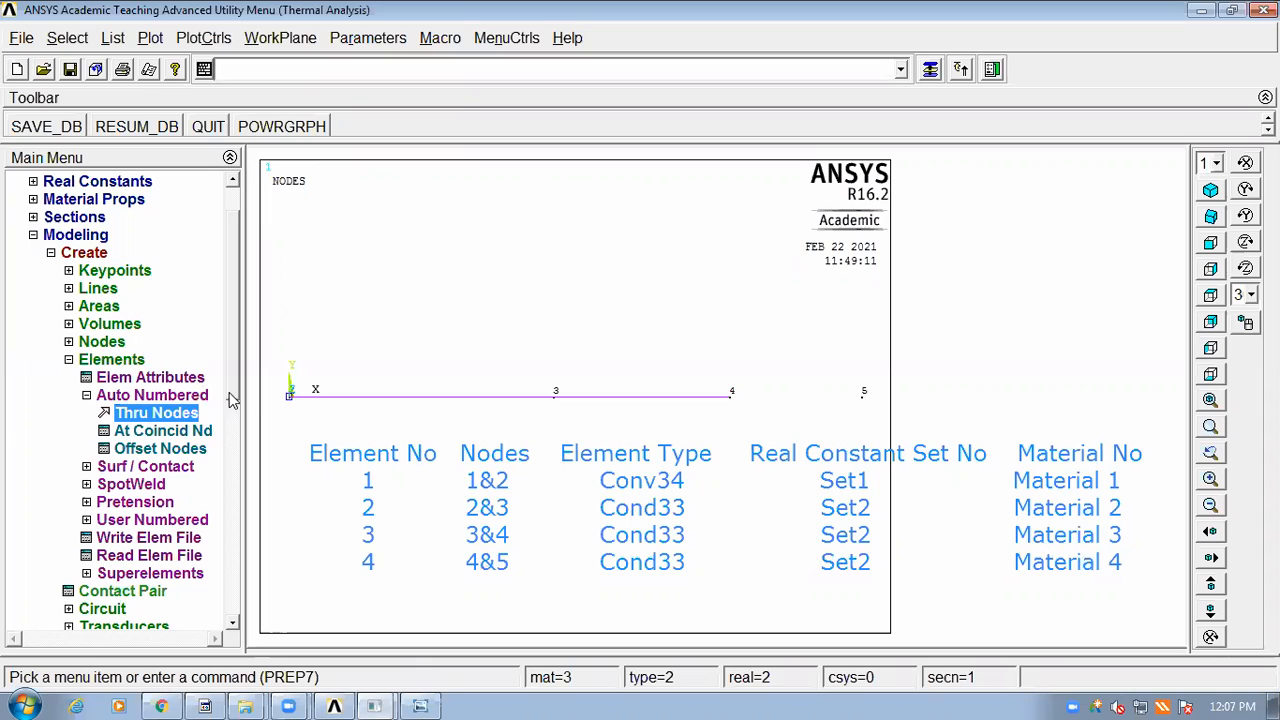
Step: Set the material number in the element attributes to 4 for the fourth element
click(190, 380)
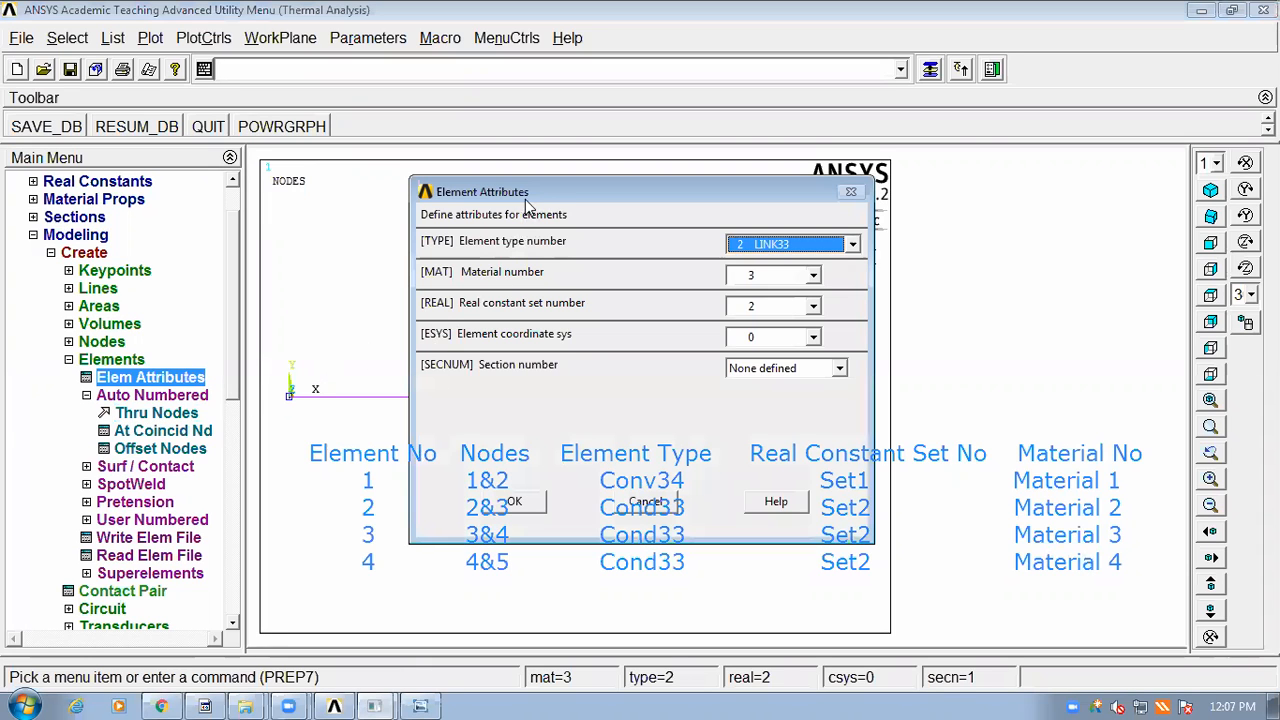
drag(531, 189, 544, 71)
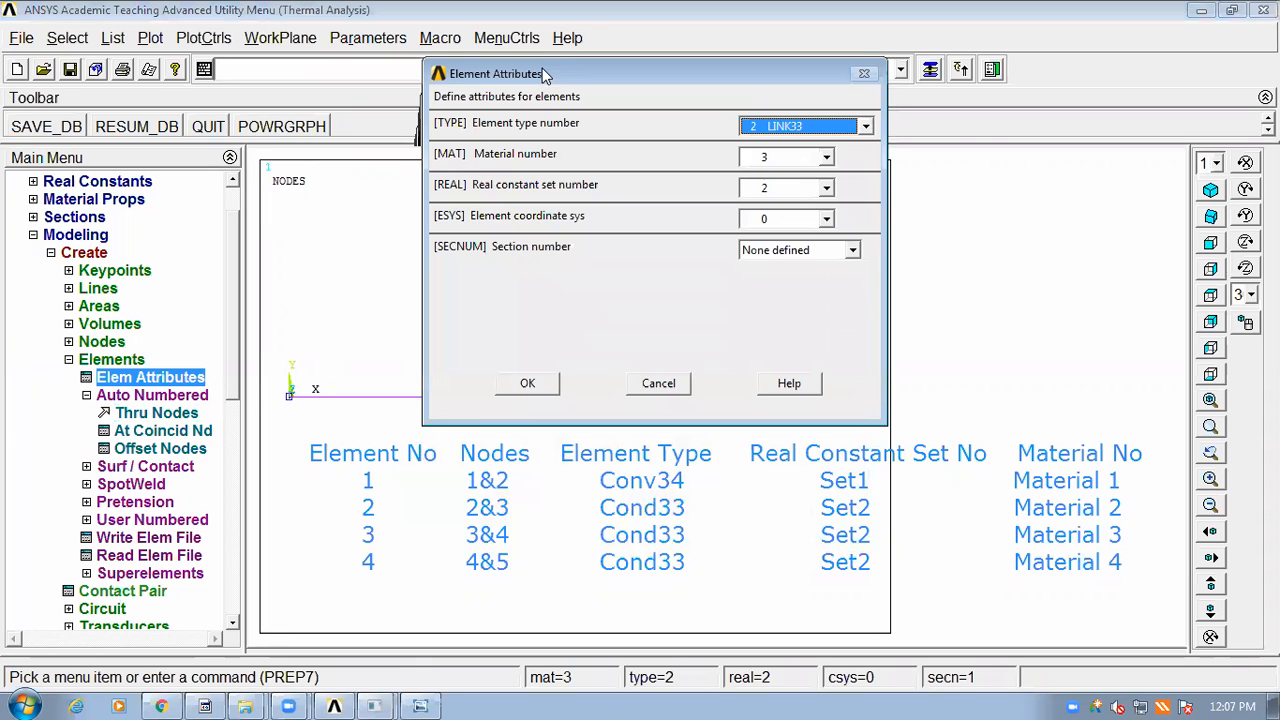
click(826, 157)
click(797, 218)
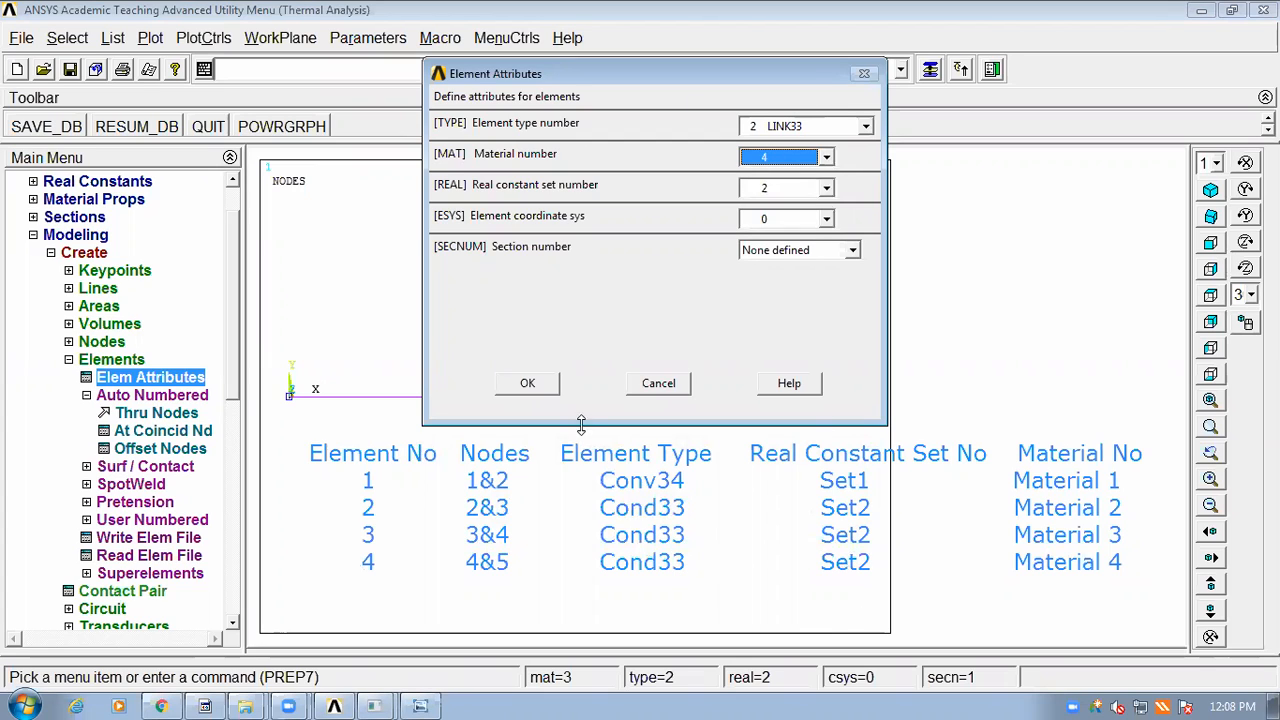
click(528, 385)
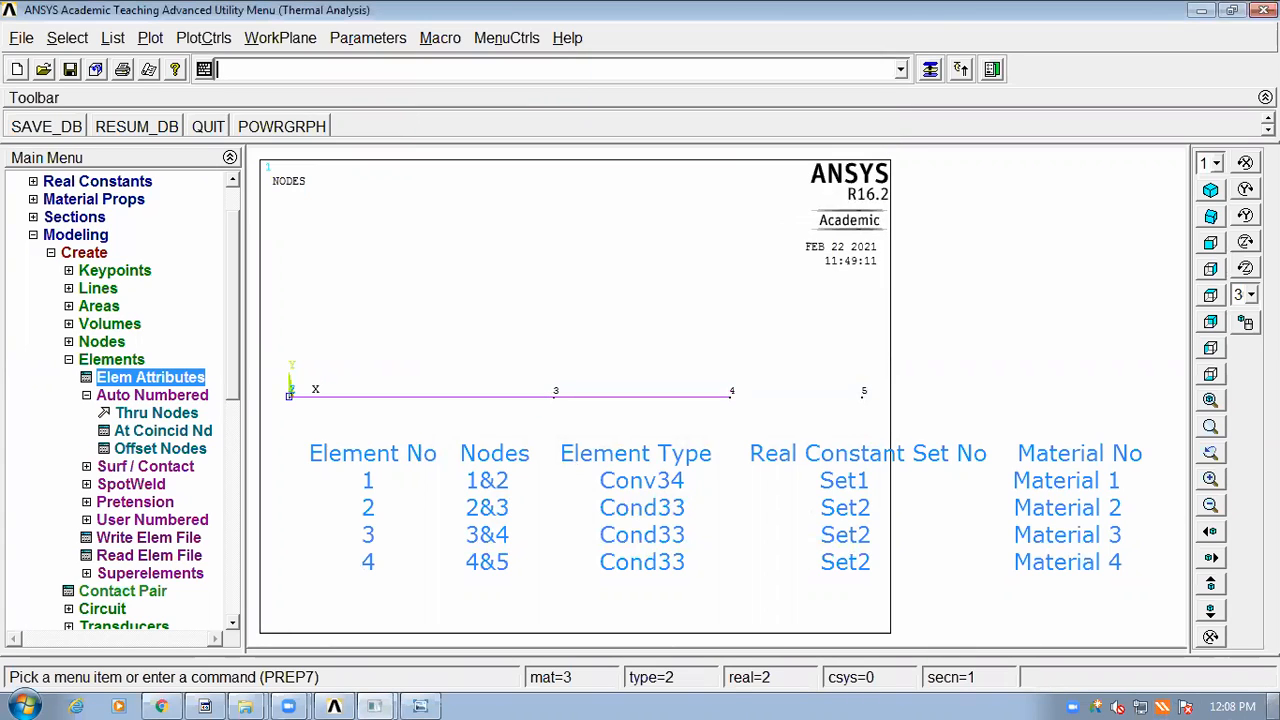
Step: Create the fourth element through nodes 4 and 5
click(162, 415)
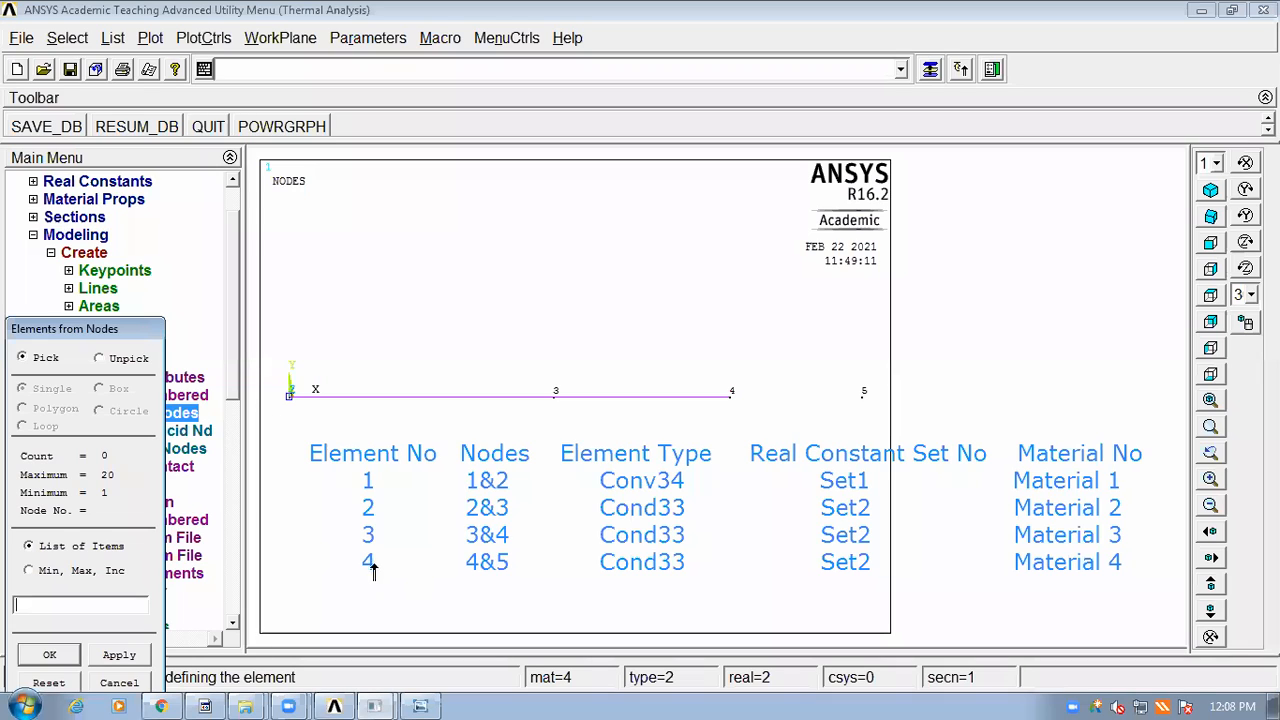
click(748, 413)
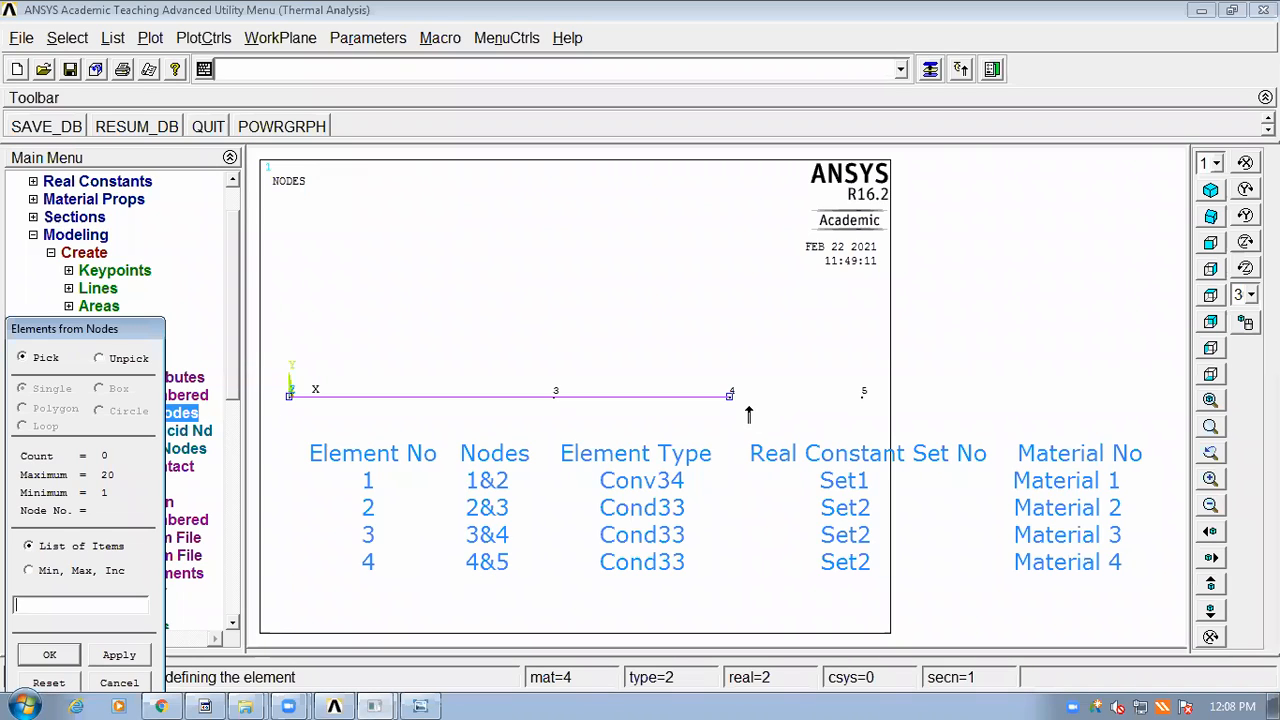
click(867, 408)
click(34, 658)
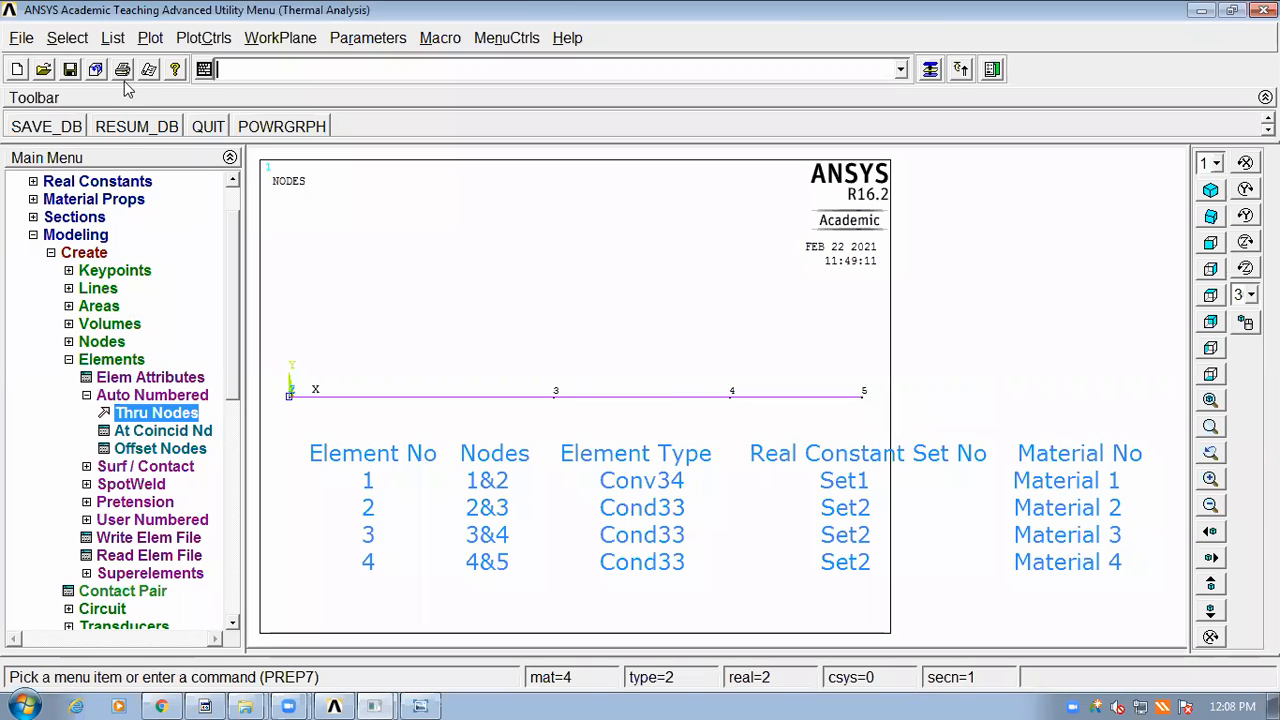
click(114, 42)
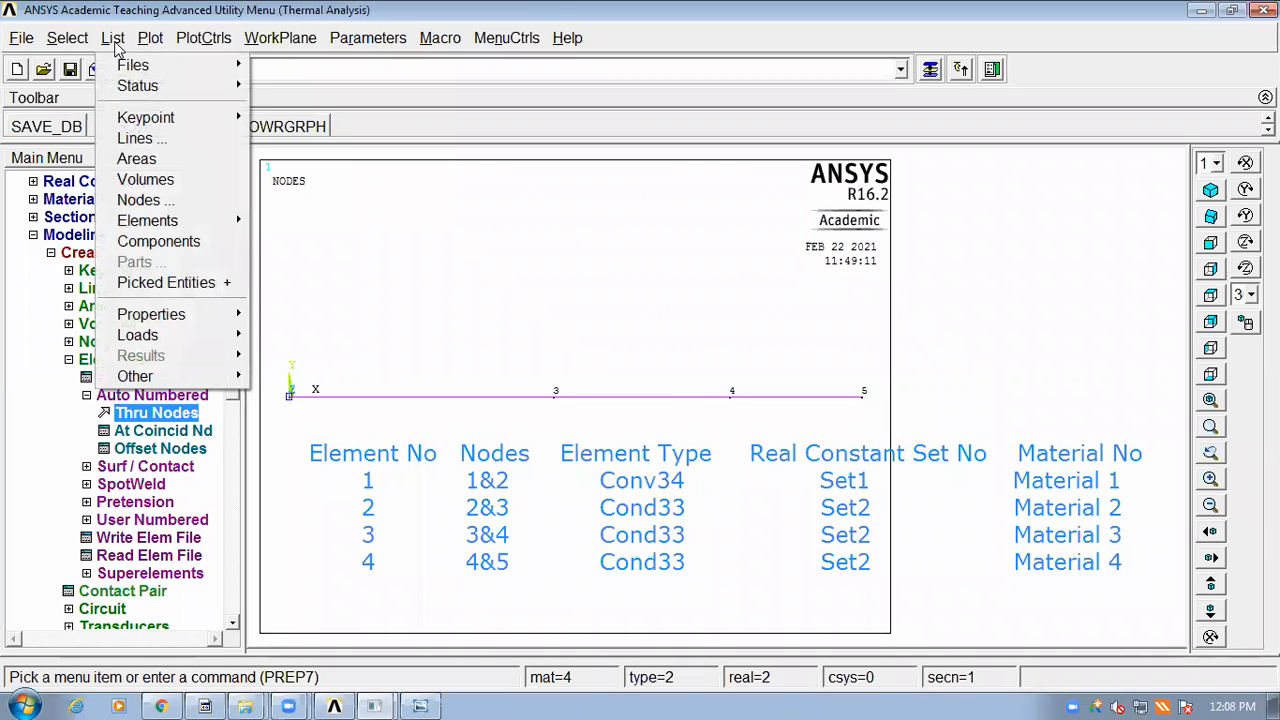
right_click(162, 205)
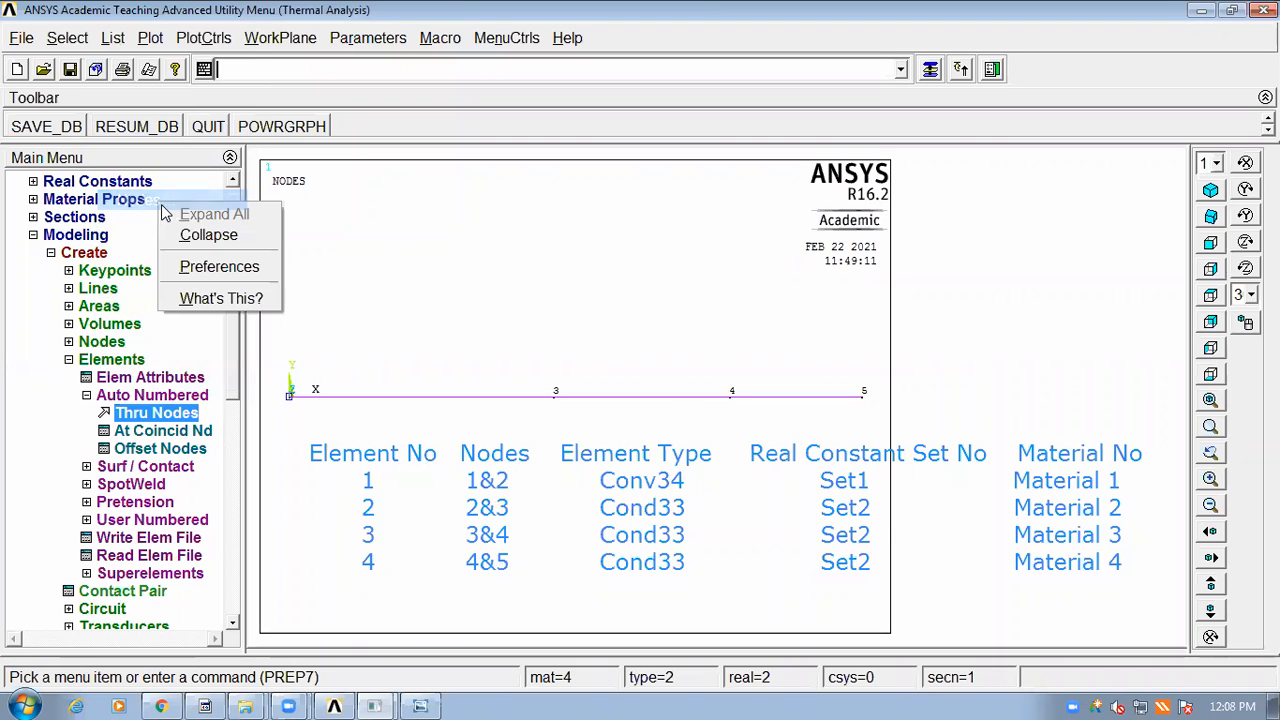
click(109, 40)
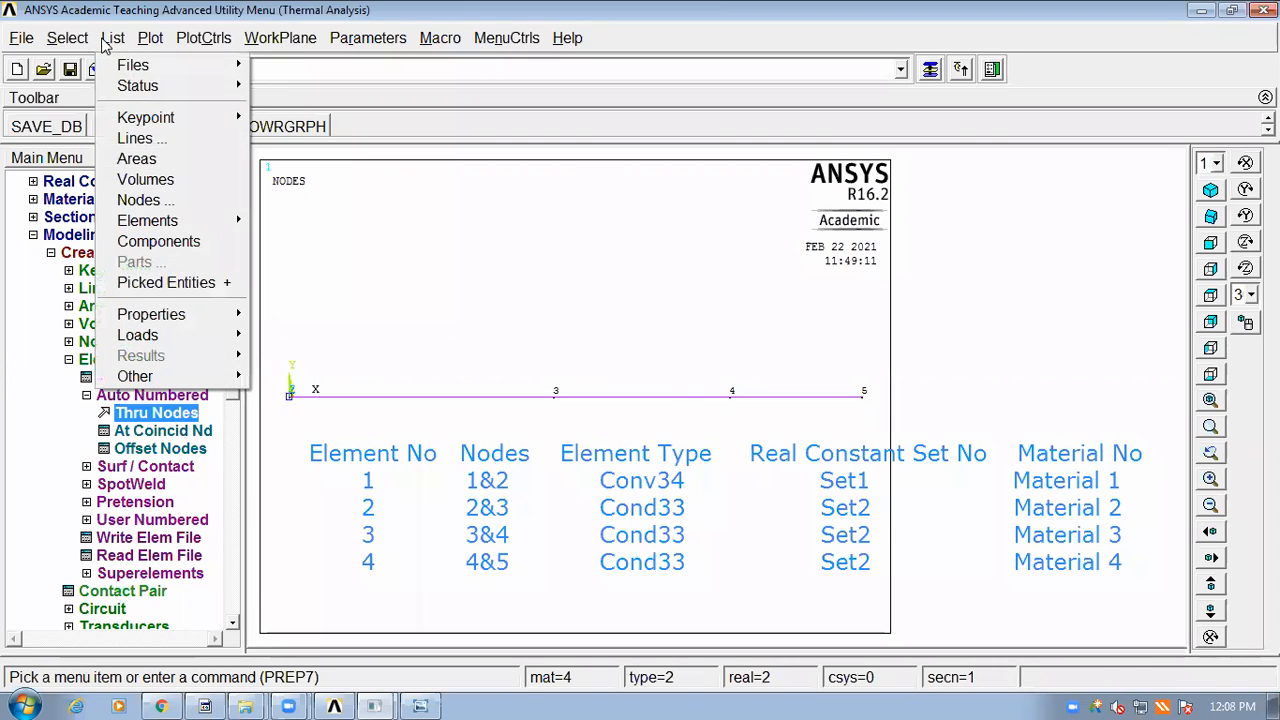
click(150, 199)
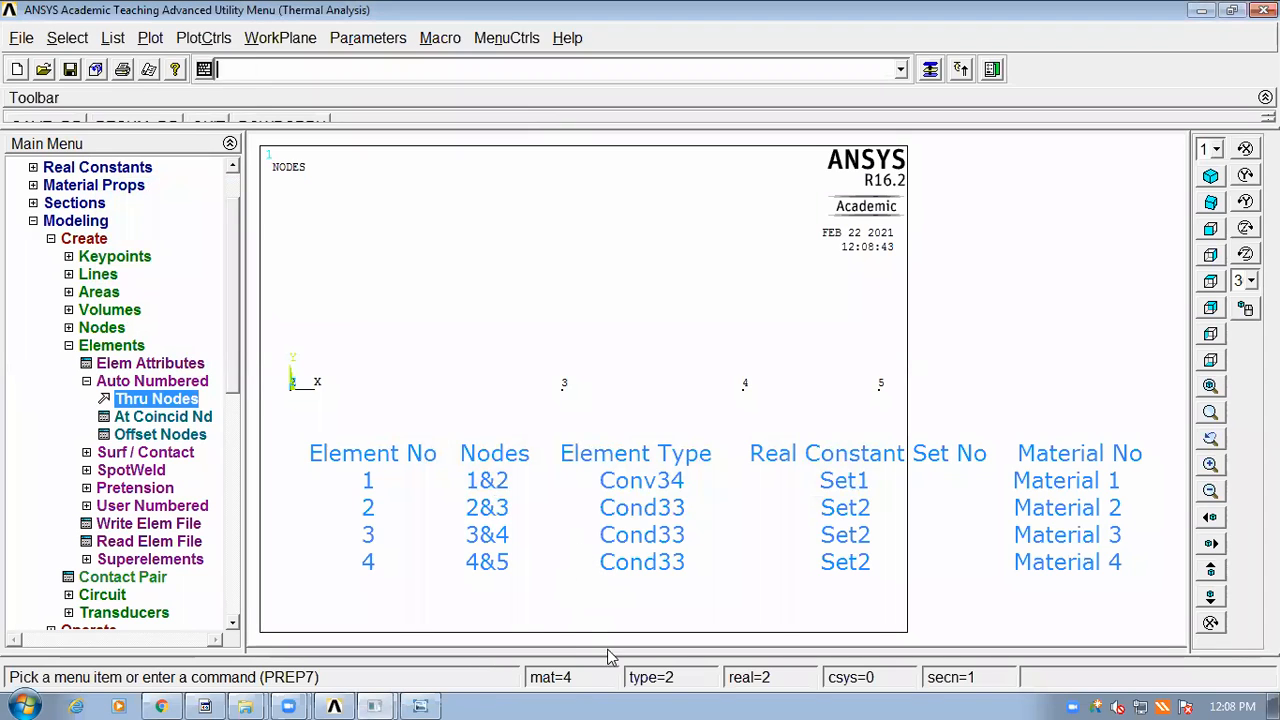
mouse_move(376, 700)
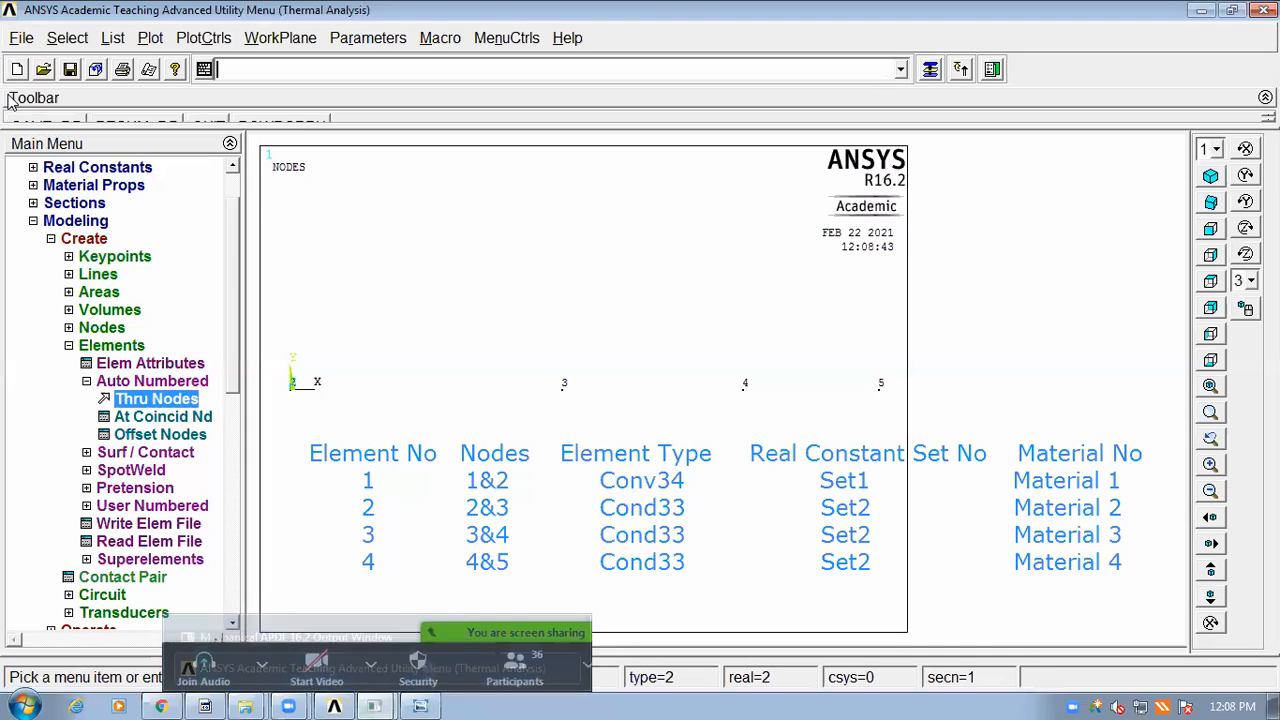
click(1235, 12)
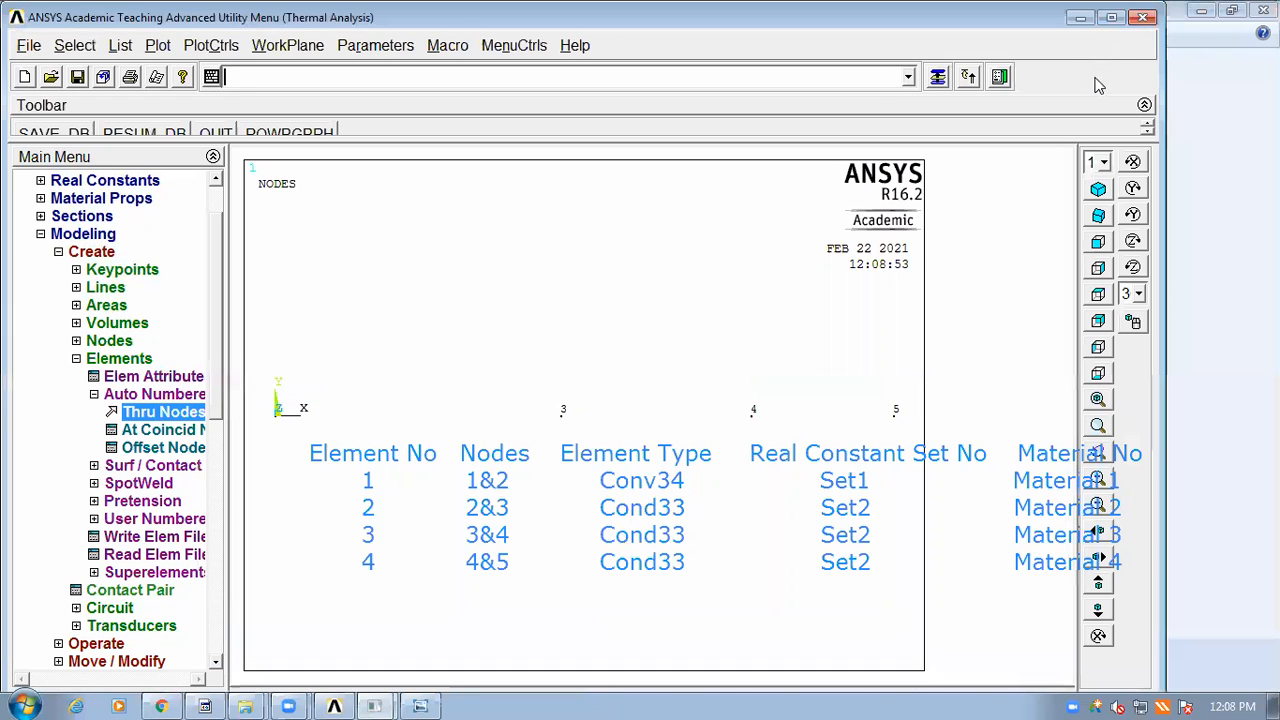
click(1111, 17)
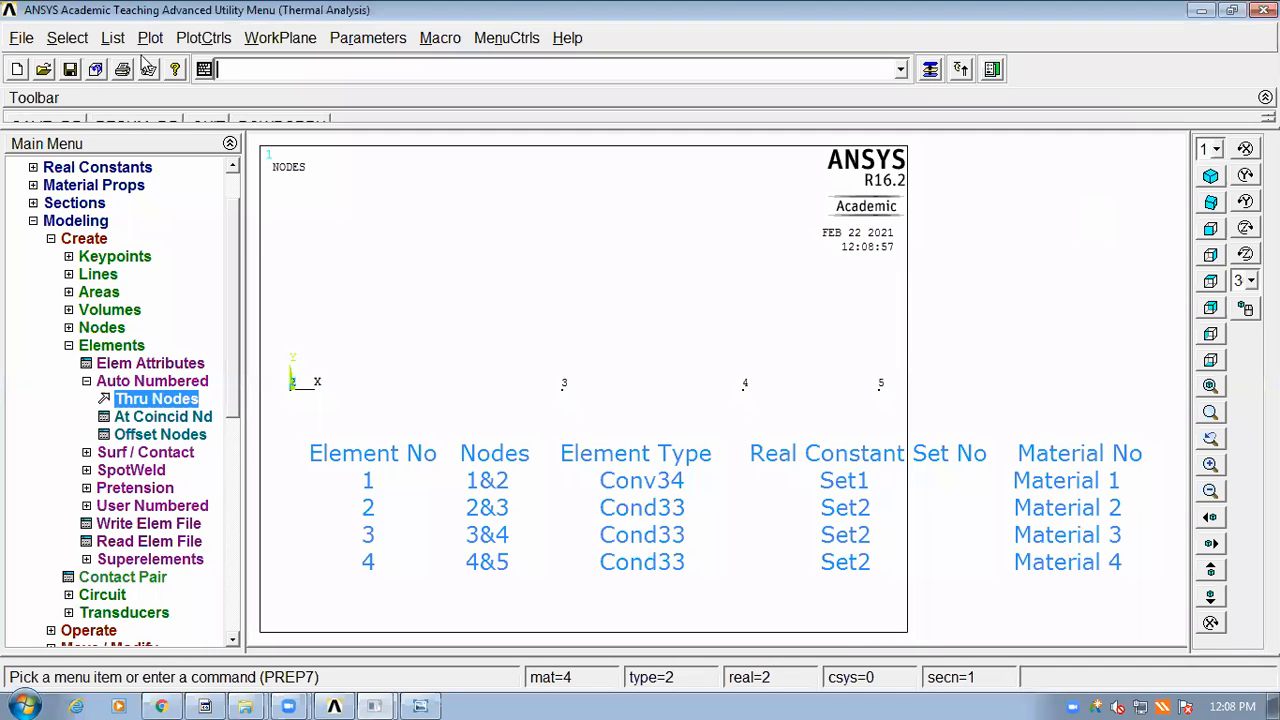
Step: List all nodes with coordinates and angles, sorted by node number, check their positions, and close the listing
click(113, 39)
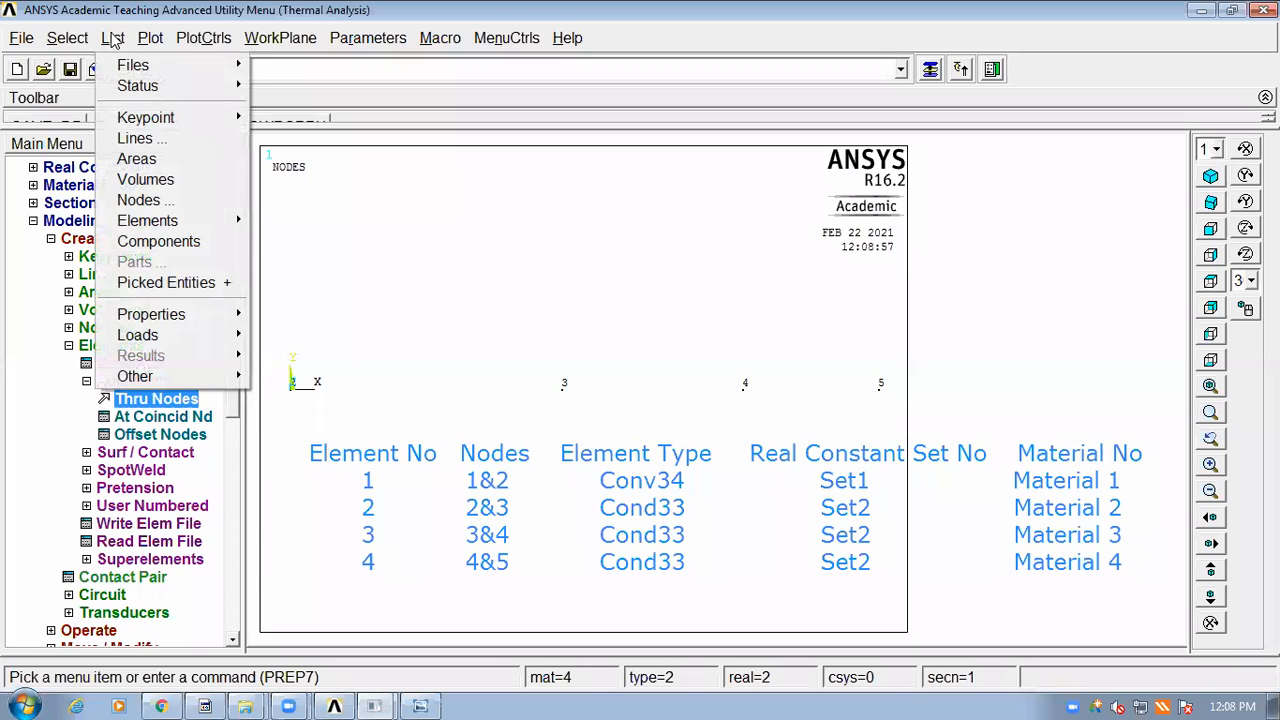
click(140, 201)
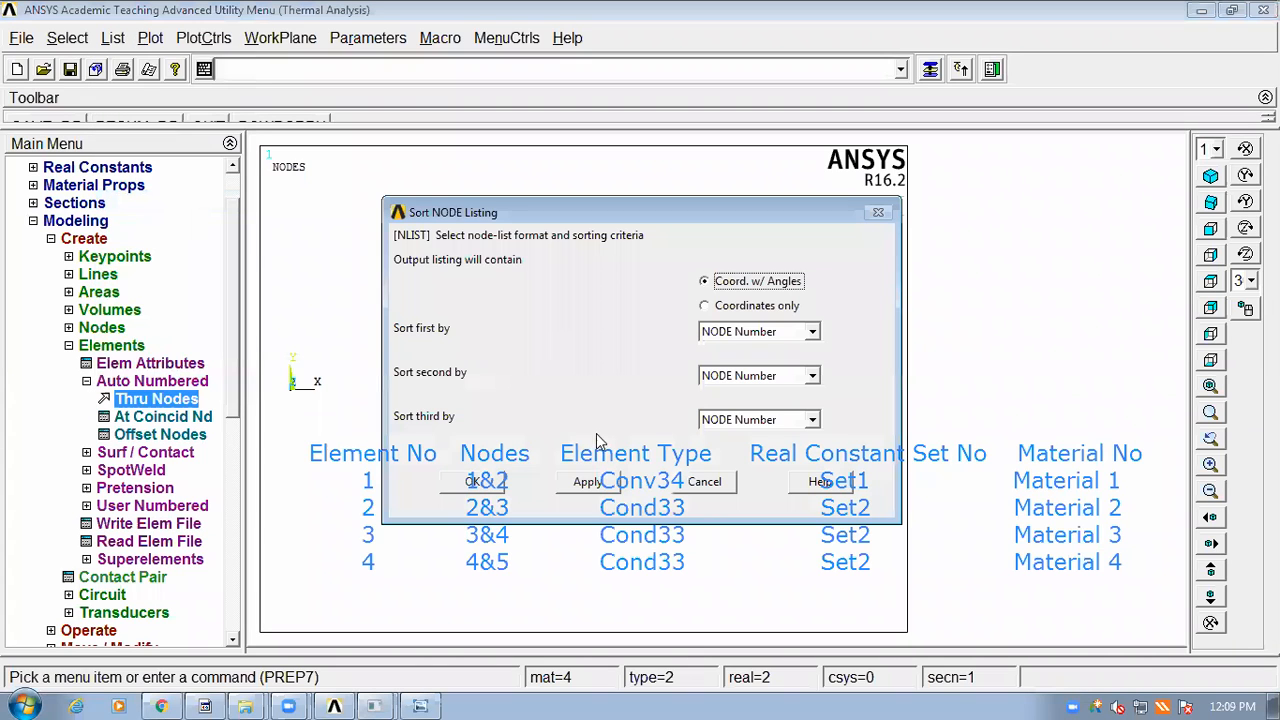
drag(577, 210, 583, 159)
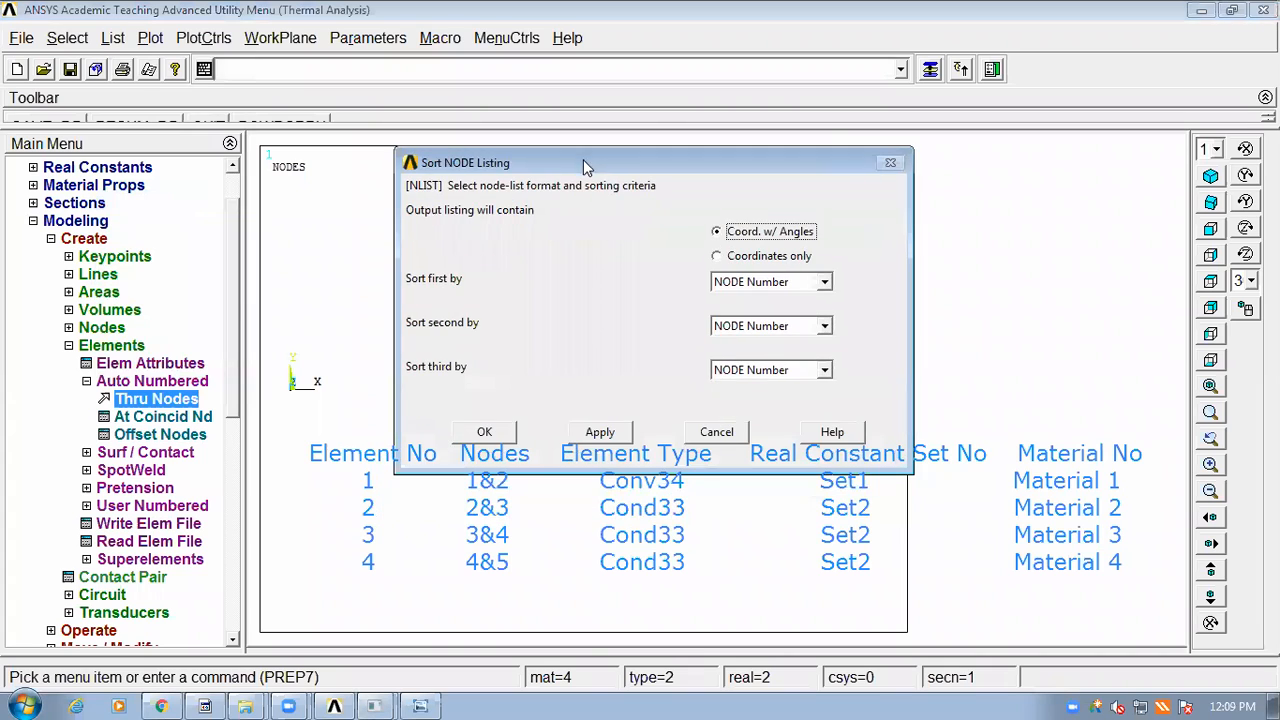
click(508, 430)
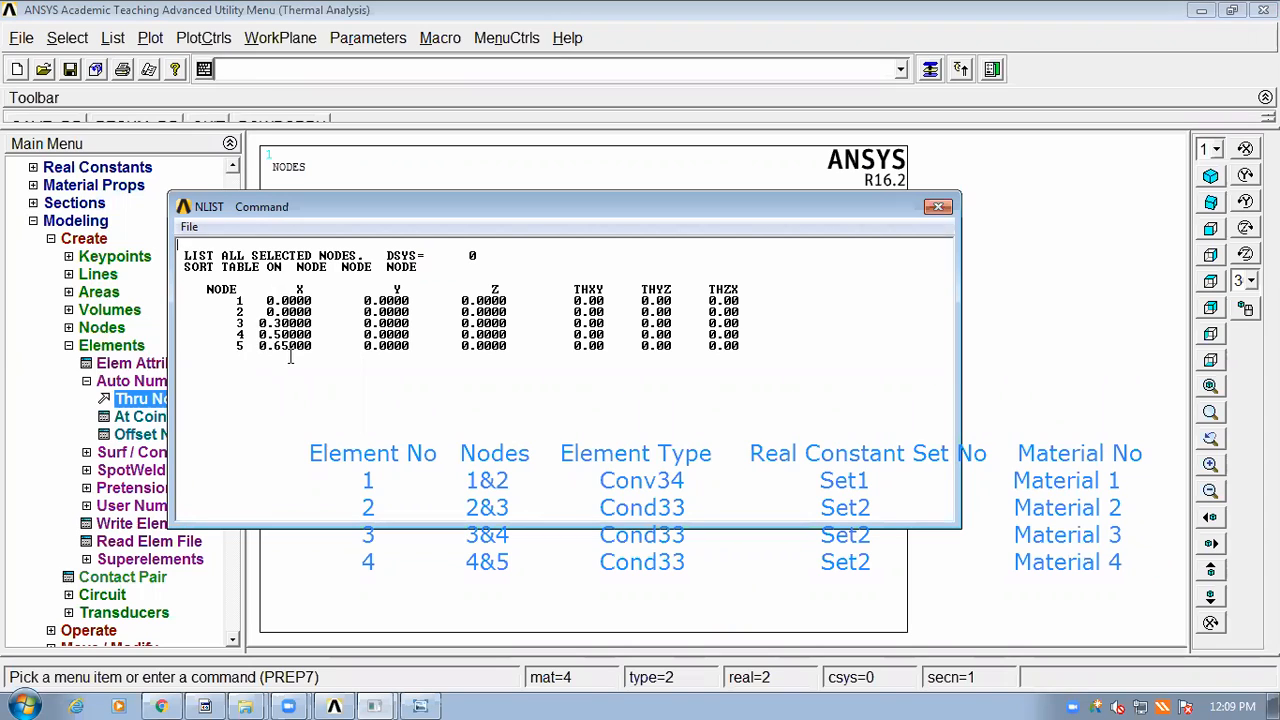
click(940, 207)
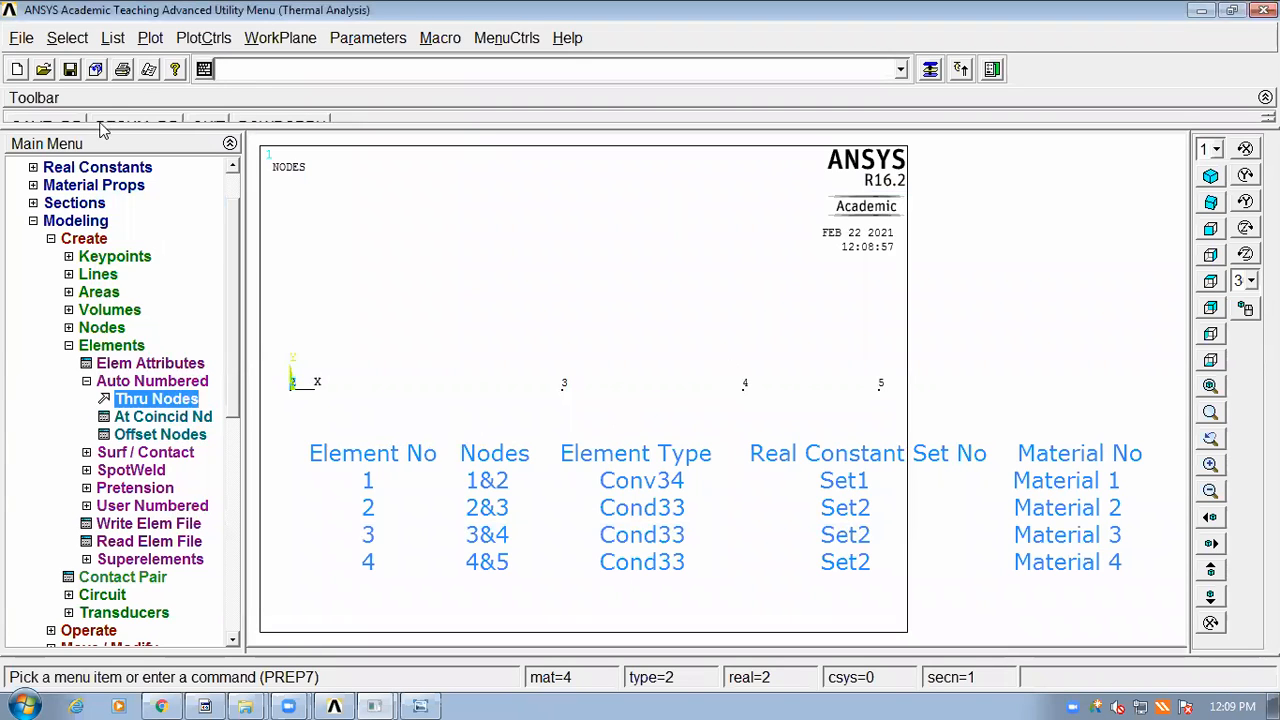
Step: List the elements' attributes with real constants, check each element's material, type and real constant numbers against the table, and close the listing
click(113, 38)
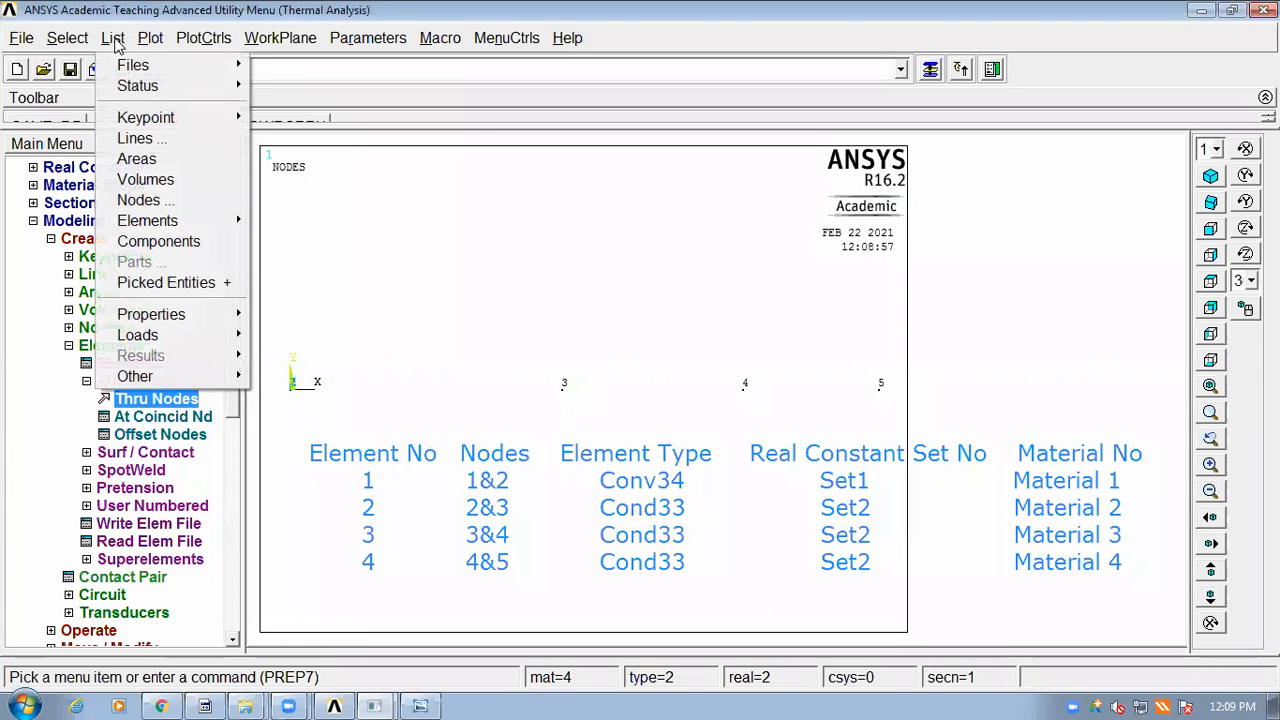
mouse_move(190, 221)
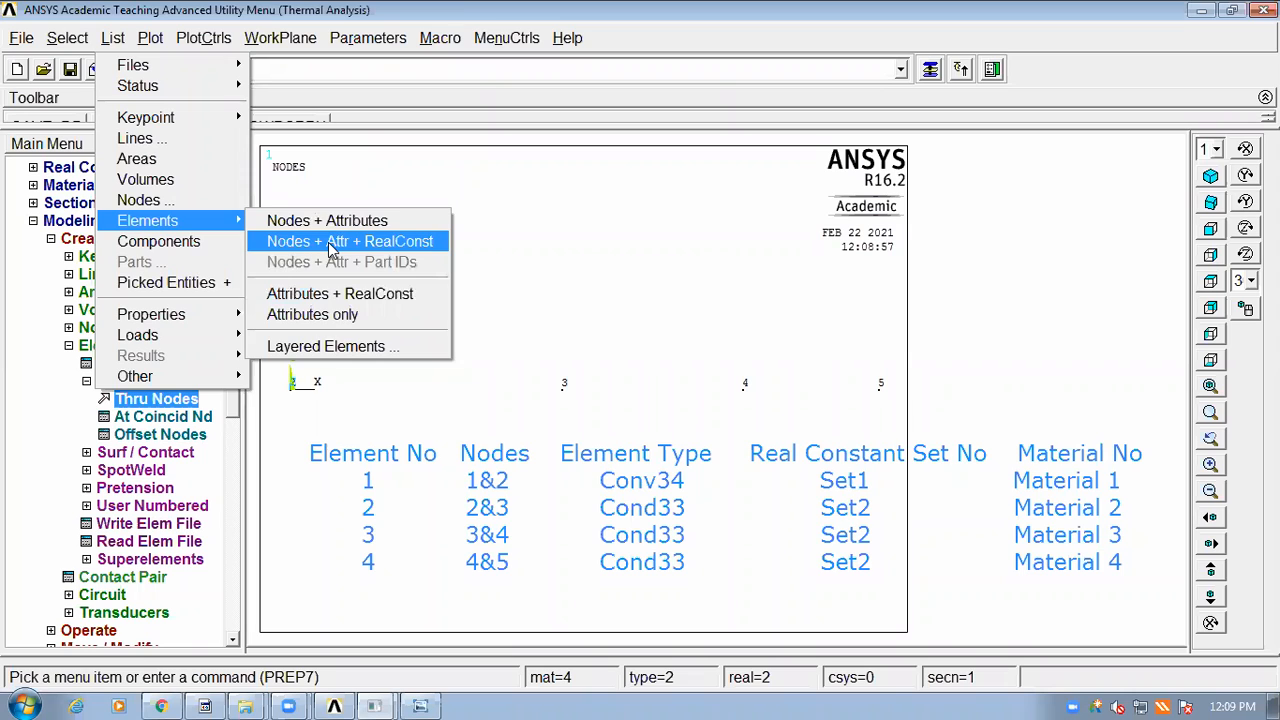
click(328, 292)
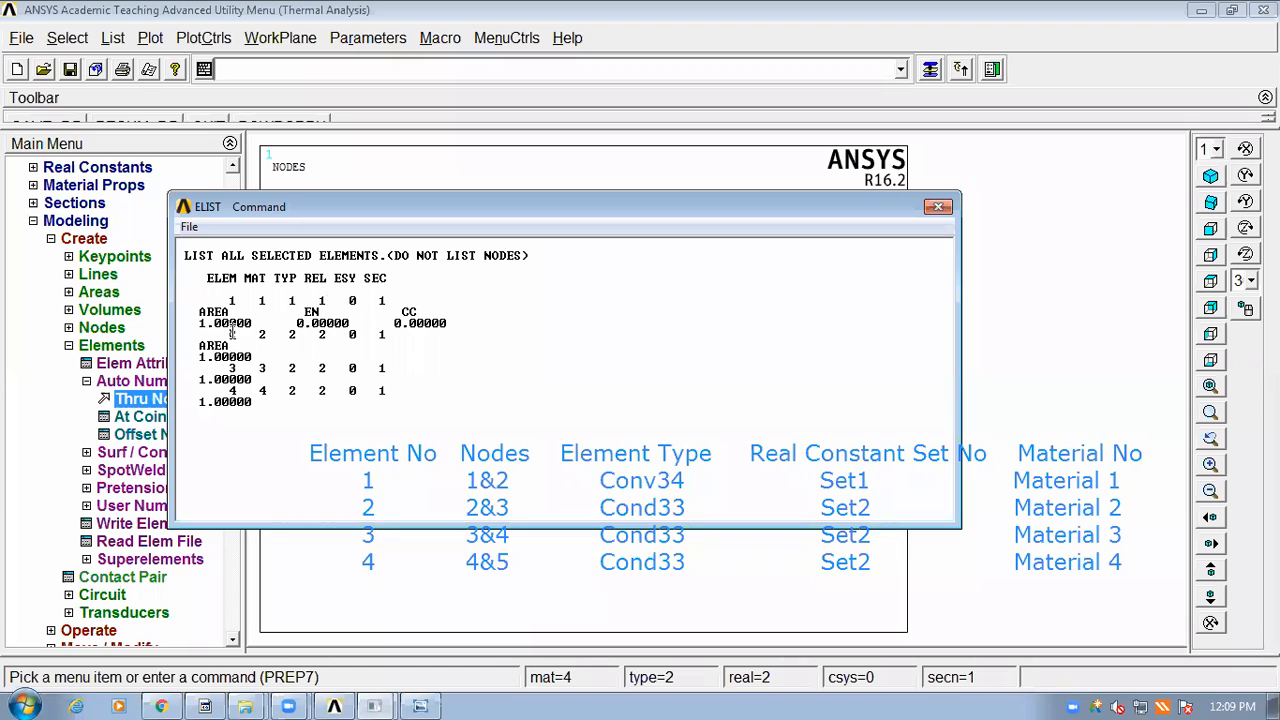
drag(257, 336, 340, 334)
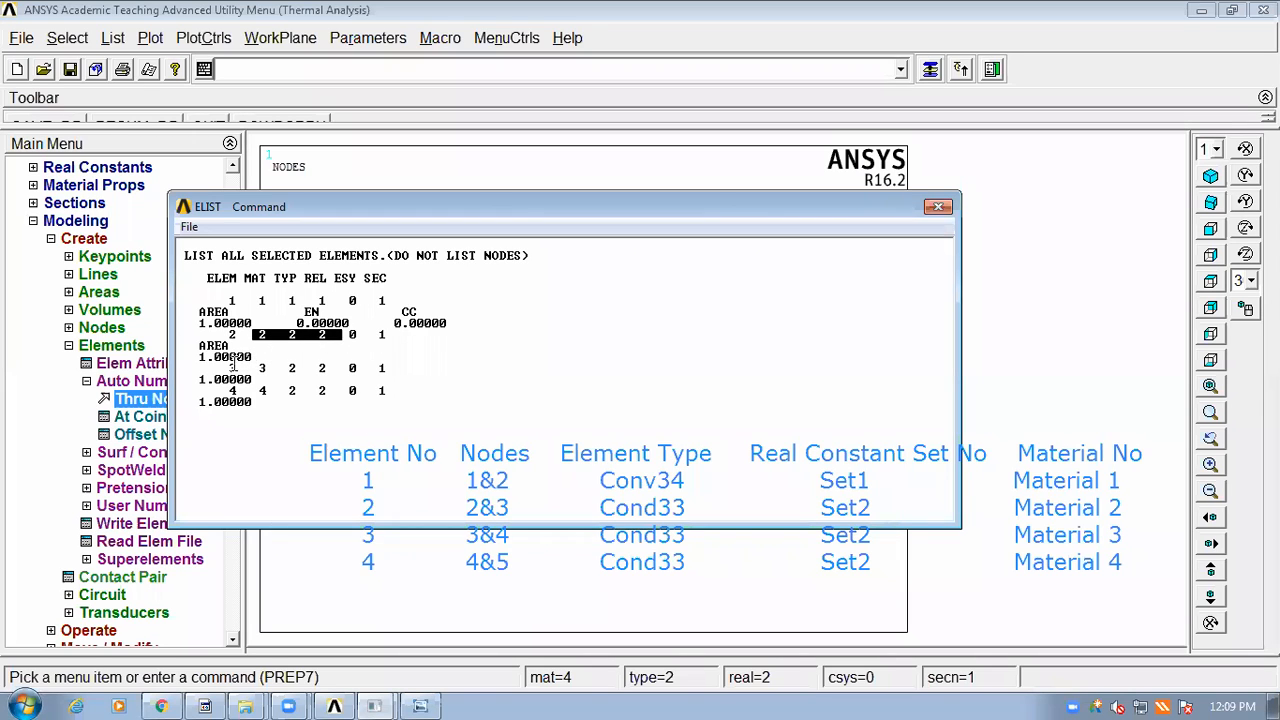
click(228, 370)
mouse_move(260, 368)
mouse_down()
mouse_move(268, 406)
mouse_move(266, 368)
mouse_up()
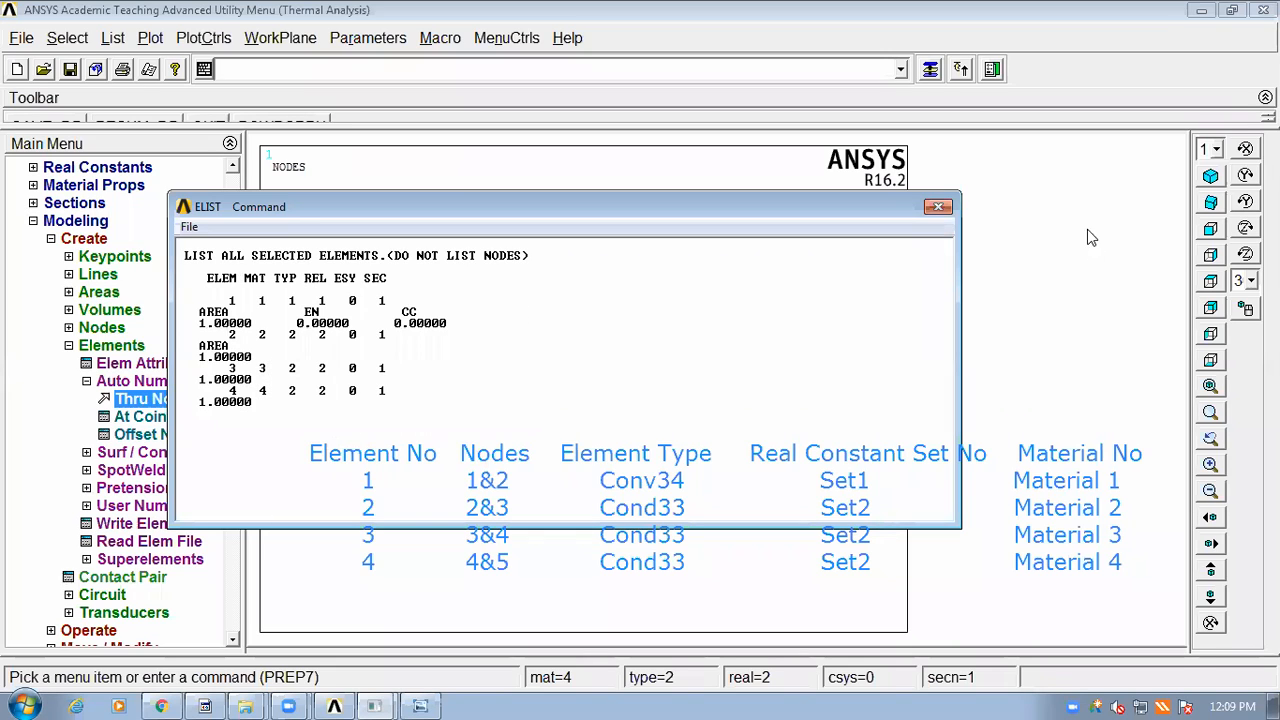
click(938, 206)
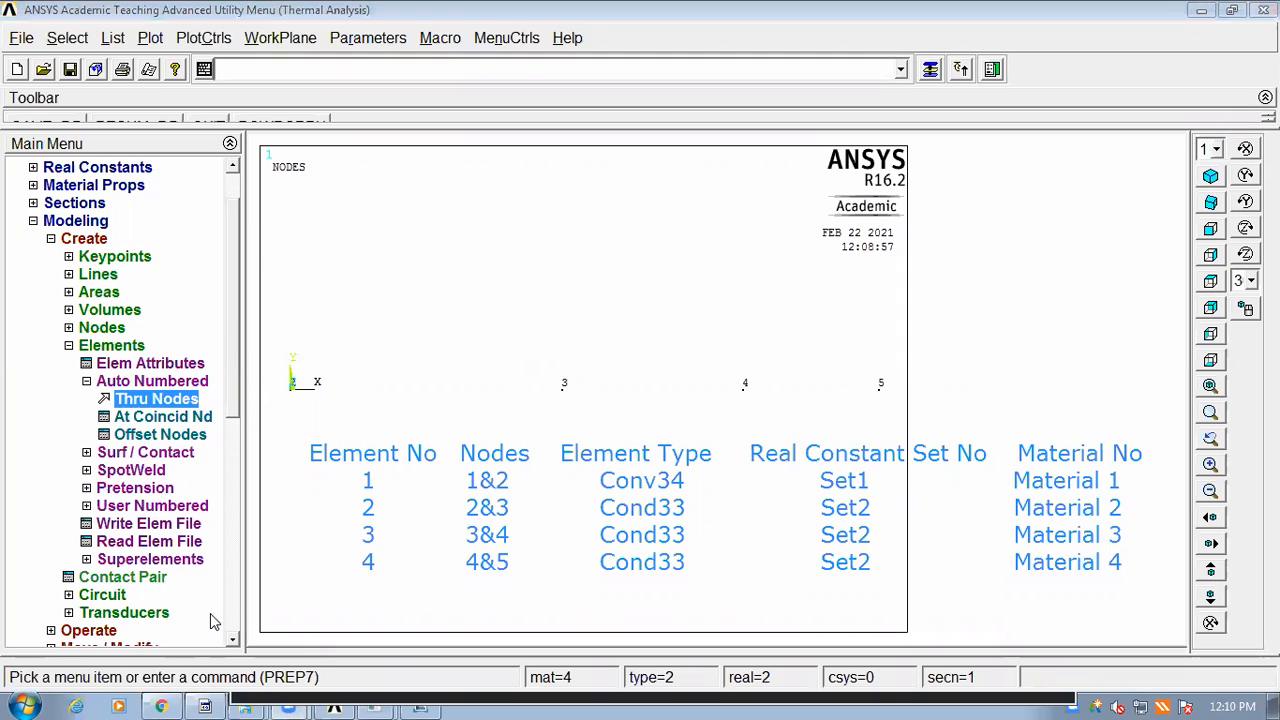
Step: Collapse the Auto Numbered, Elements, Create and Modeling branches of the preprocessor tree
click(233, 639)
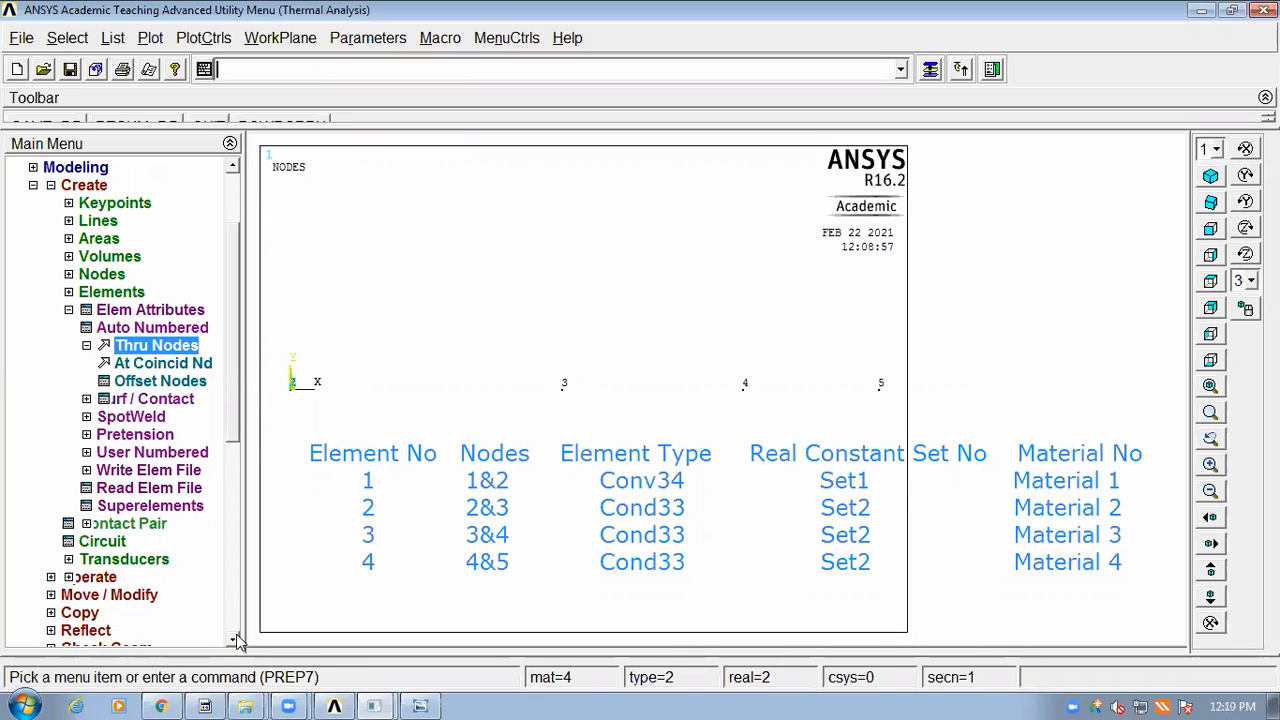
click(233, 639)
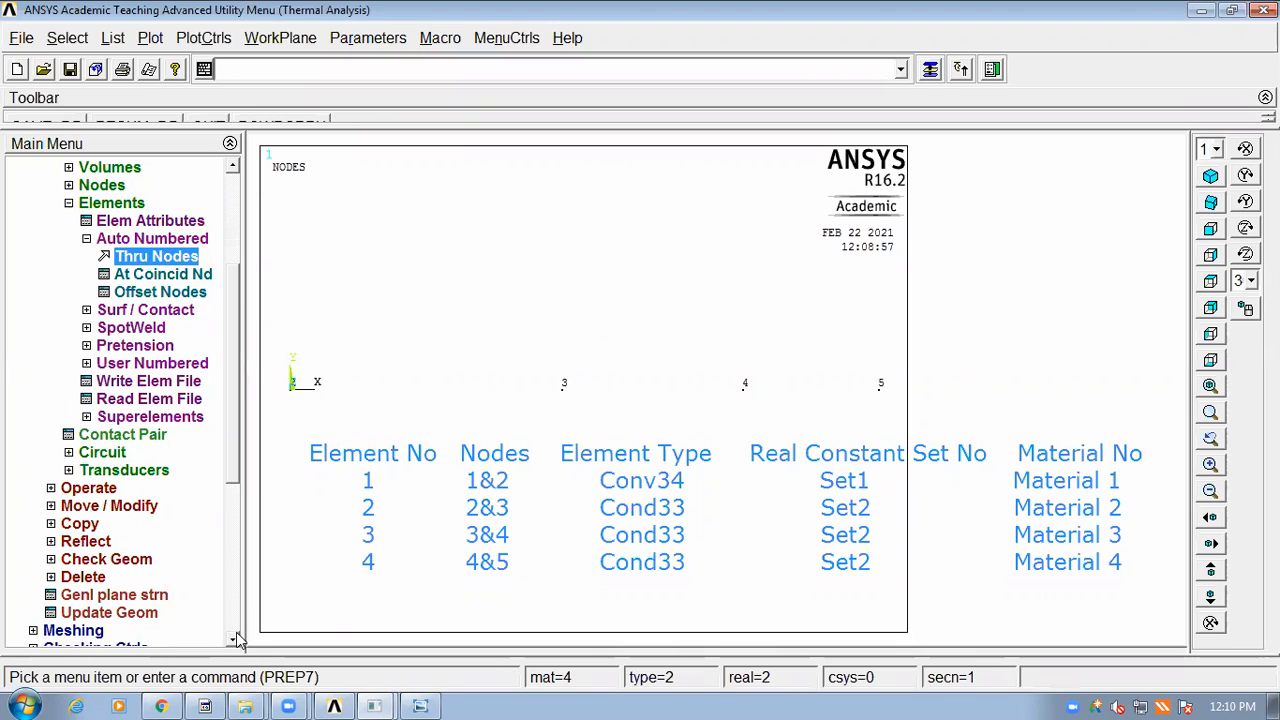
click(232, 641)
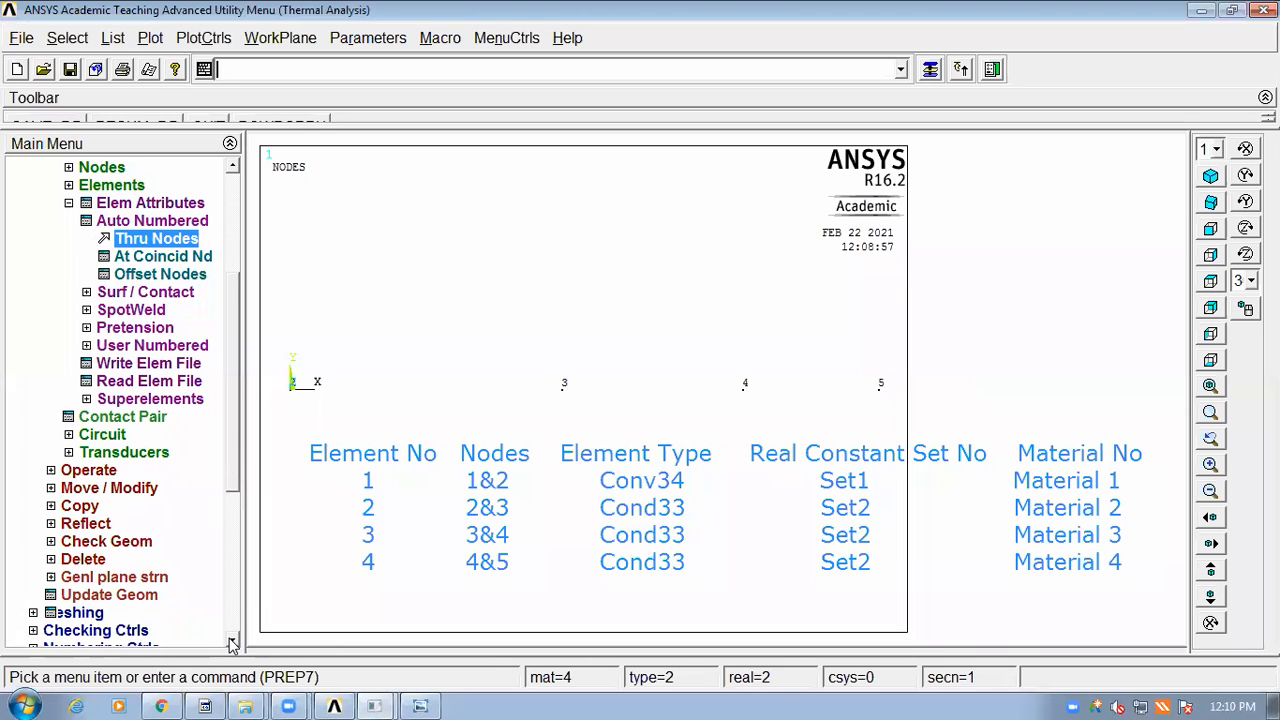
click(232, 641)
click(232, 641)
drag(234, 509, 234, 438)
click(86, 345)
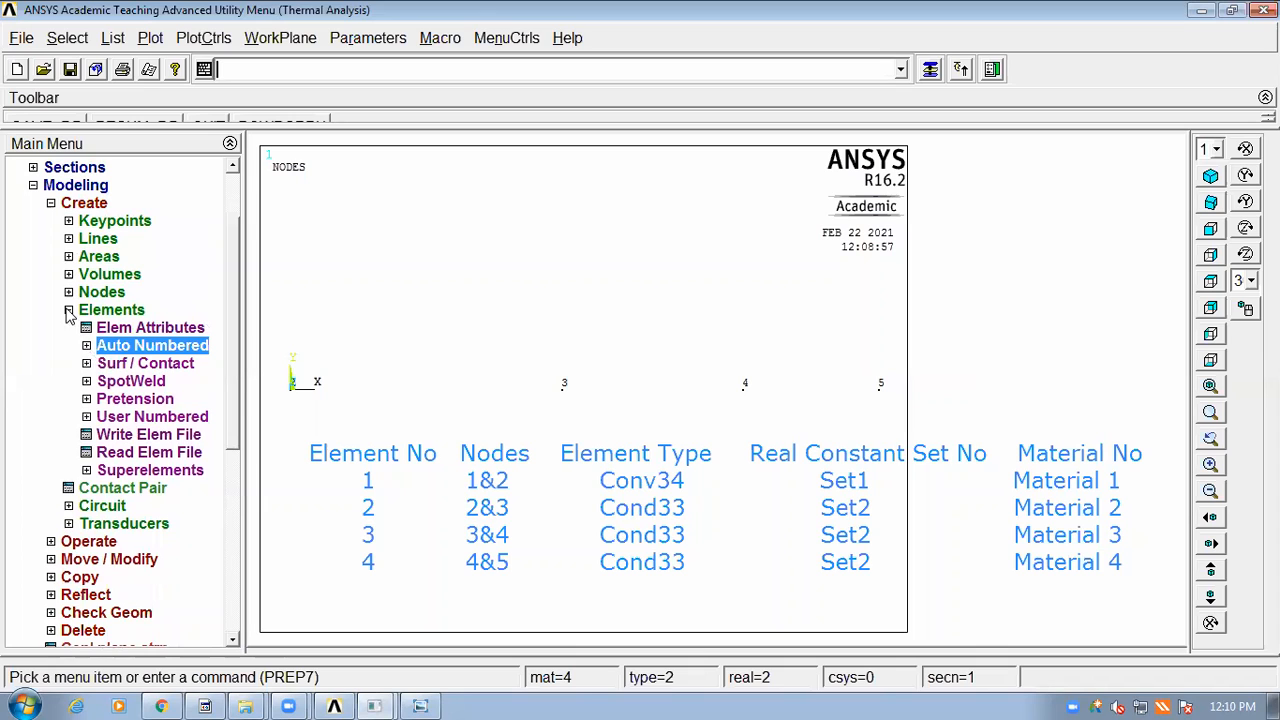
click(69, 311)
click(51, 203)
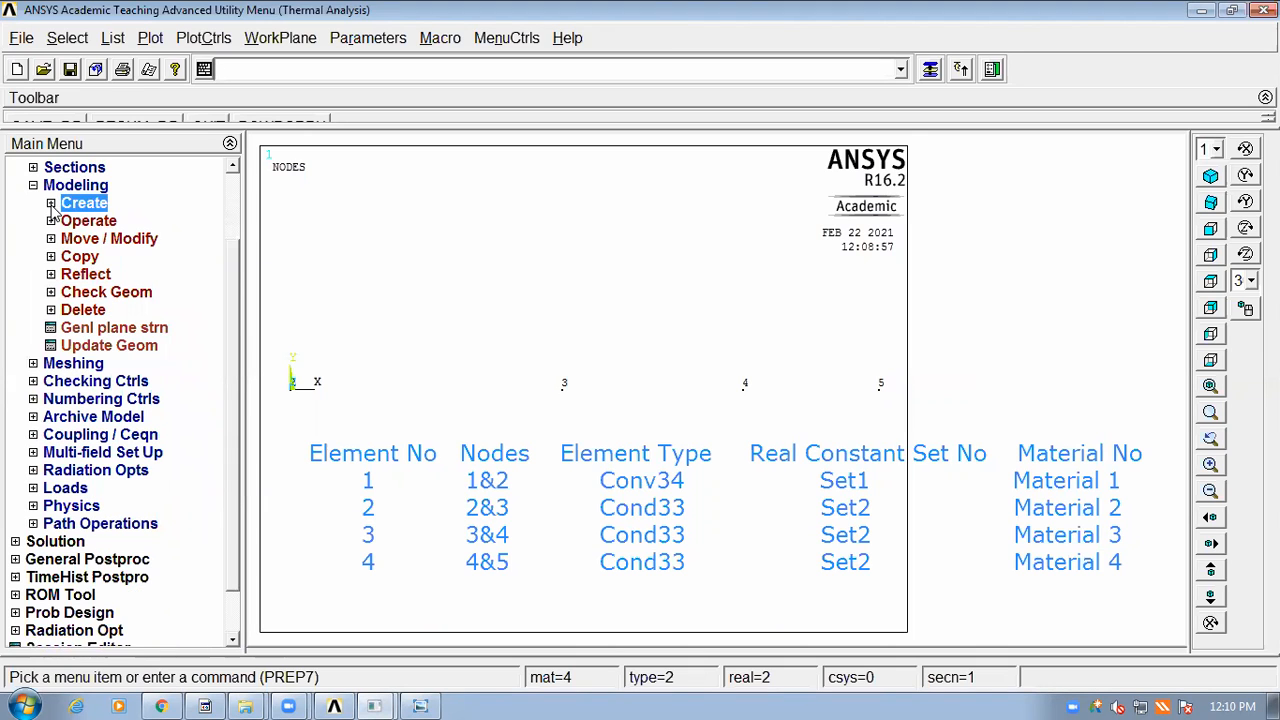
click(33, 185)
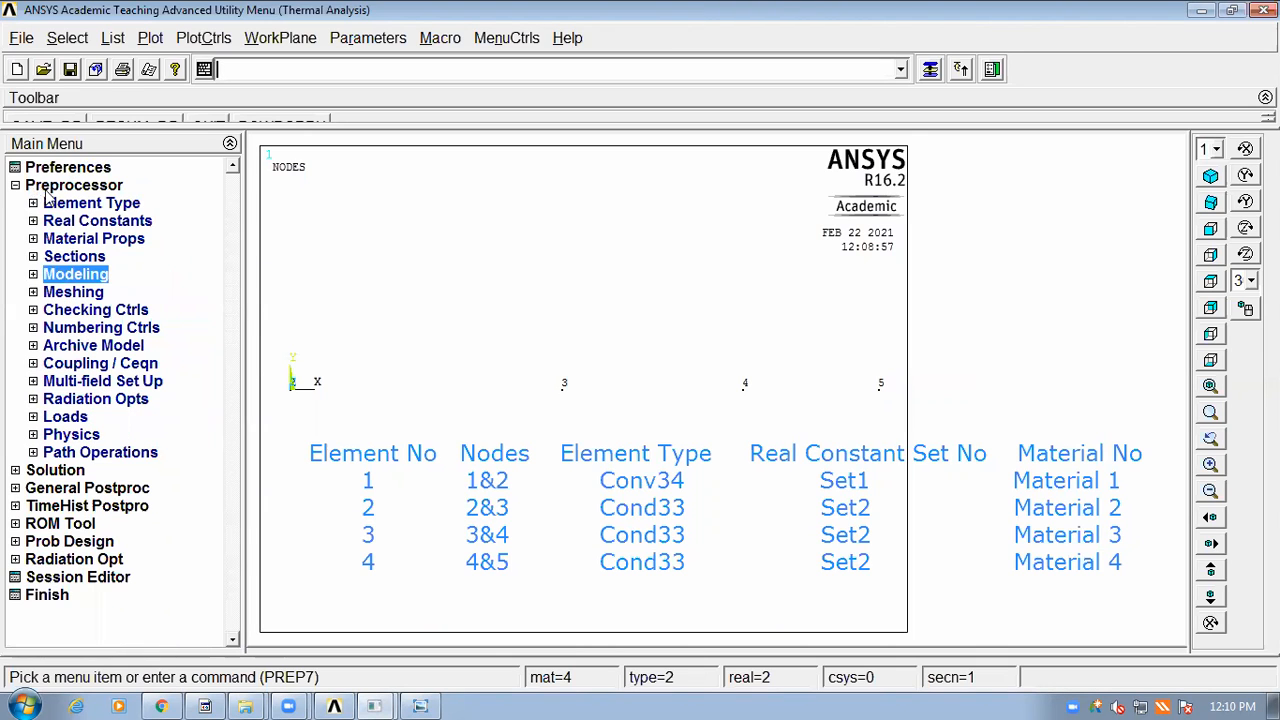
Step: Review the composite wall problem statement in Windows Photo Viewer and return to ANSYS
click(421, 704)
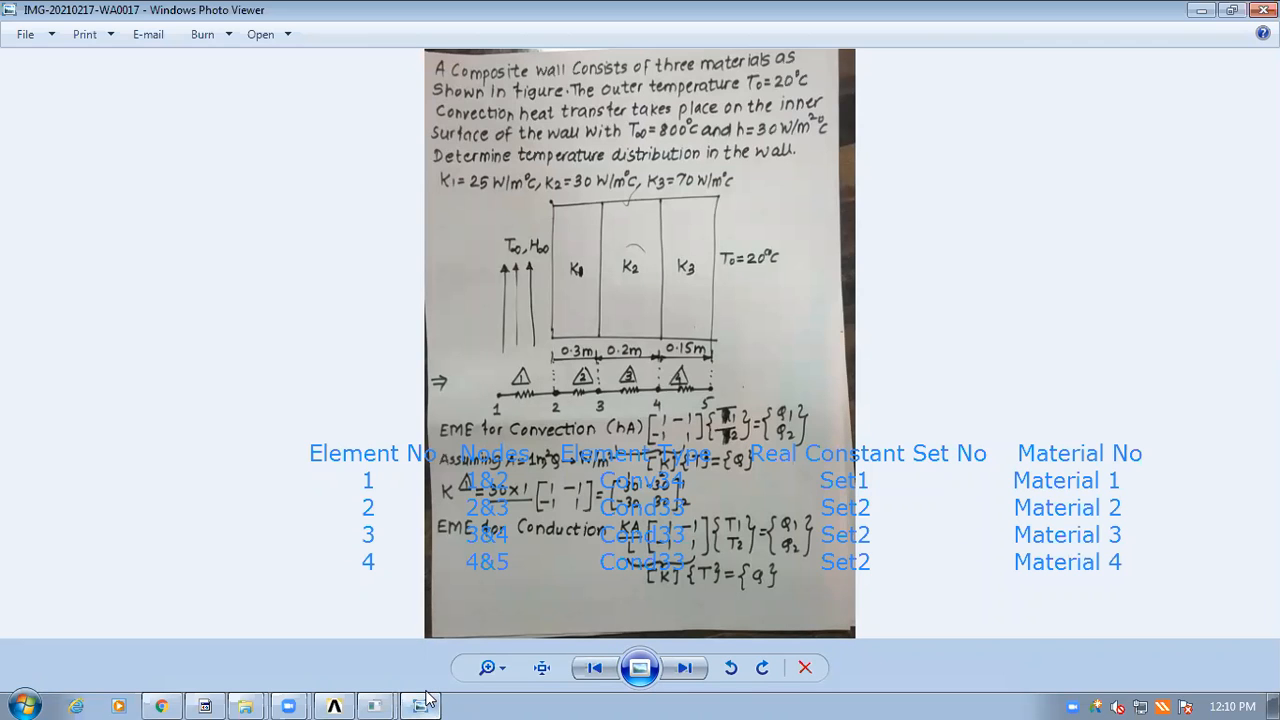
click(424, 705)
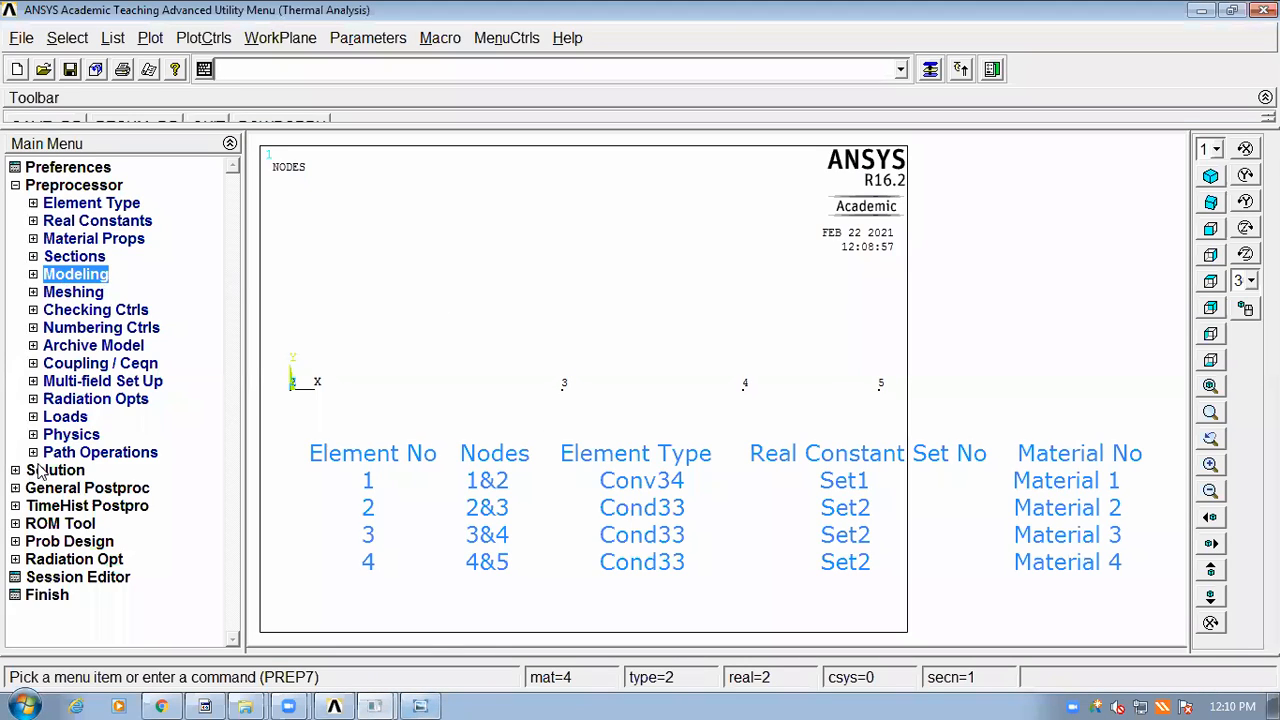
Step: Expand the Loads and Define Loads branches of the preprocessor tree
click(64, 418)
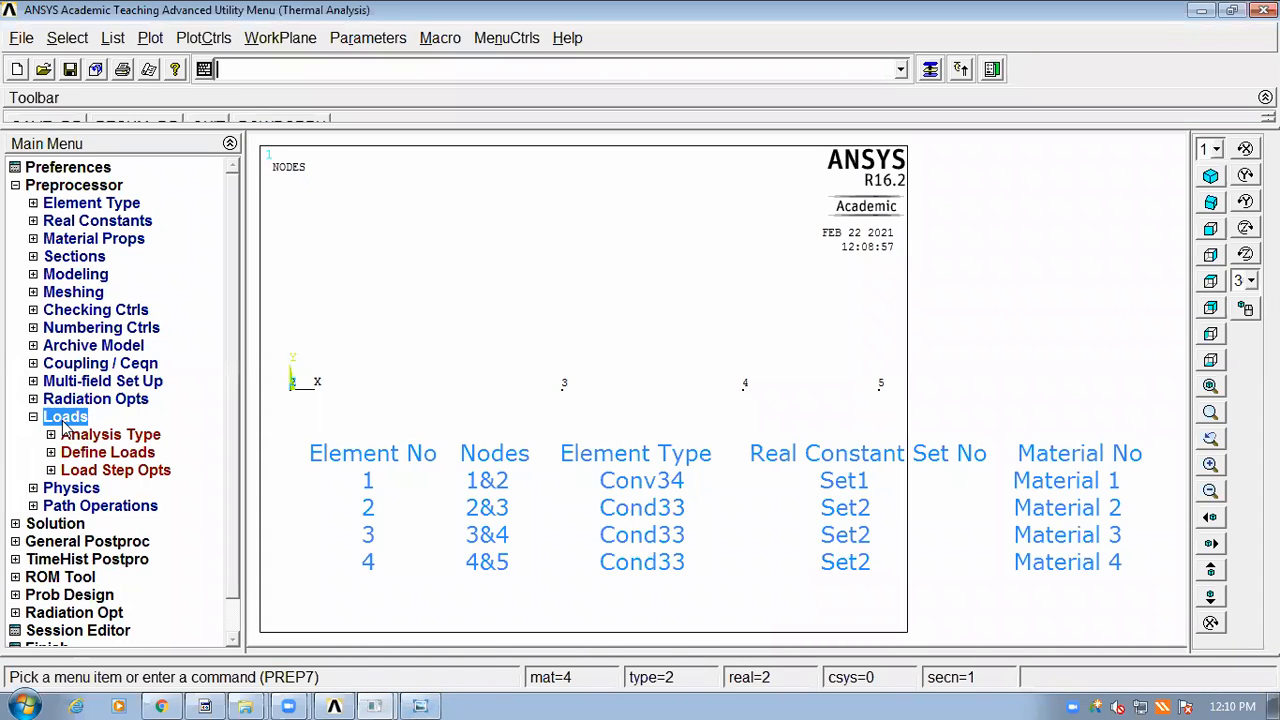
click(232, 641)
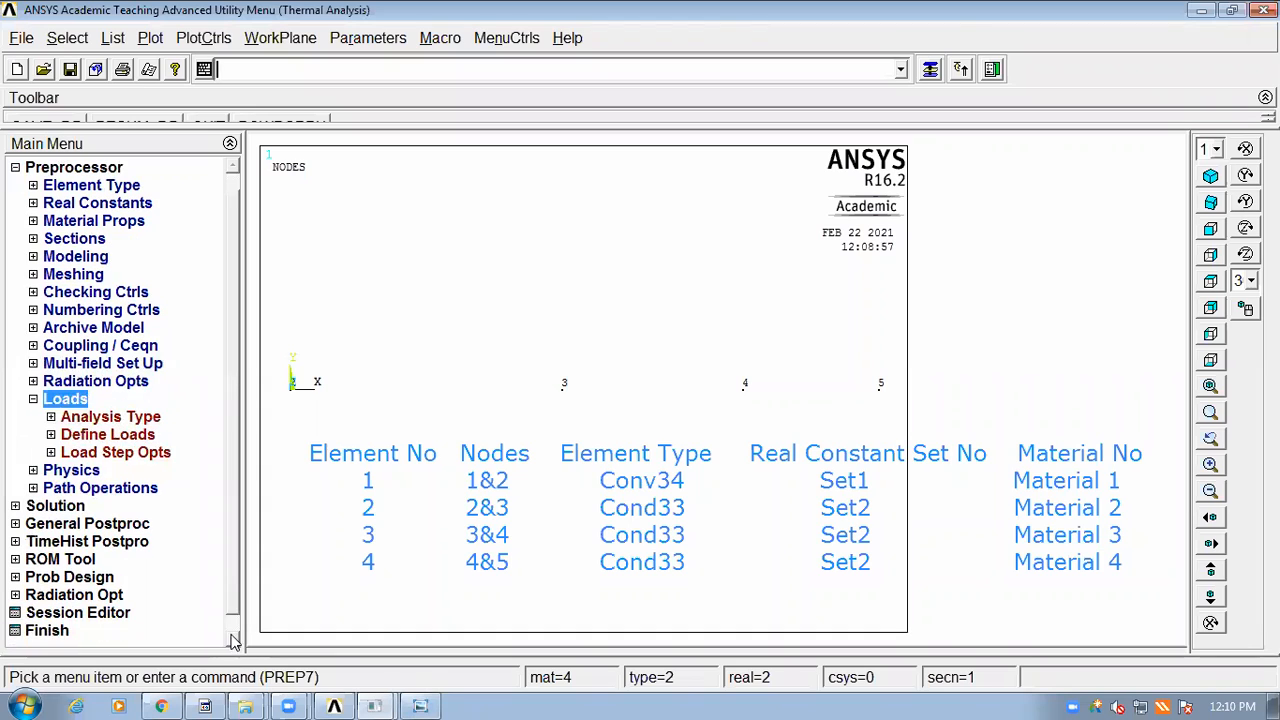
click(142, 440)
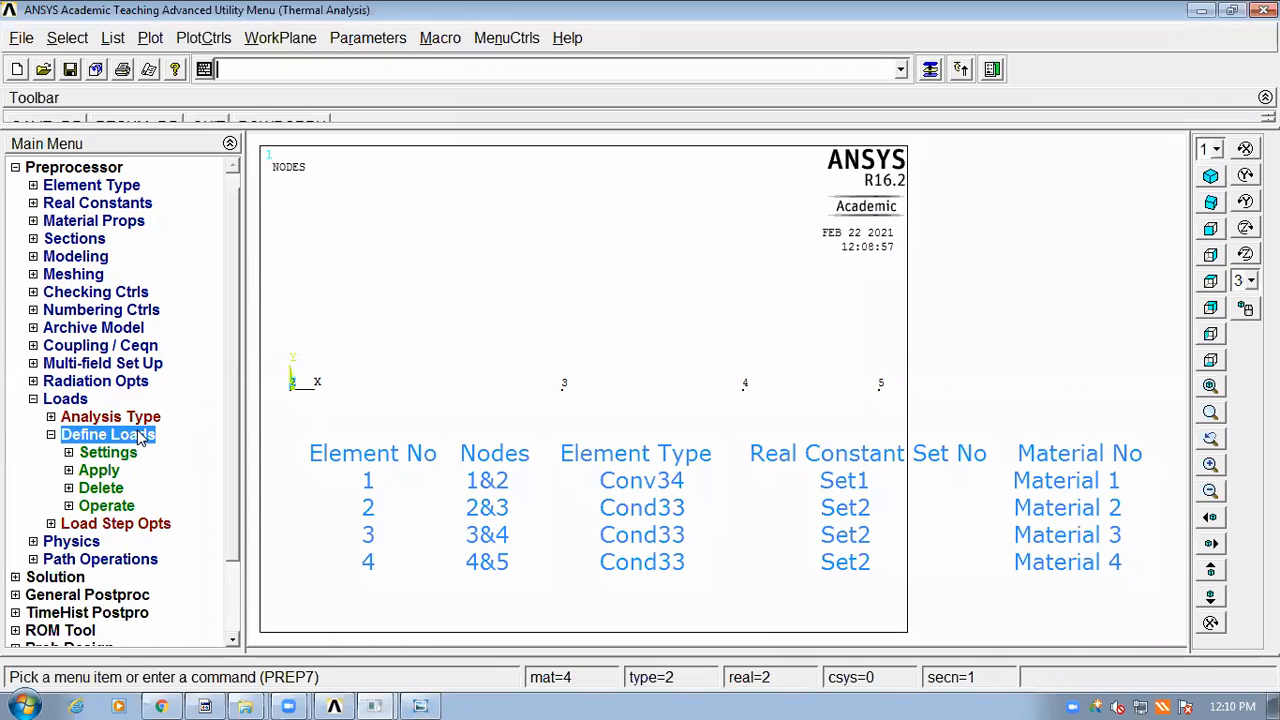
click(232, 641)
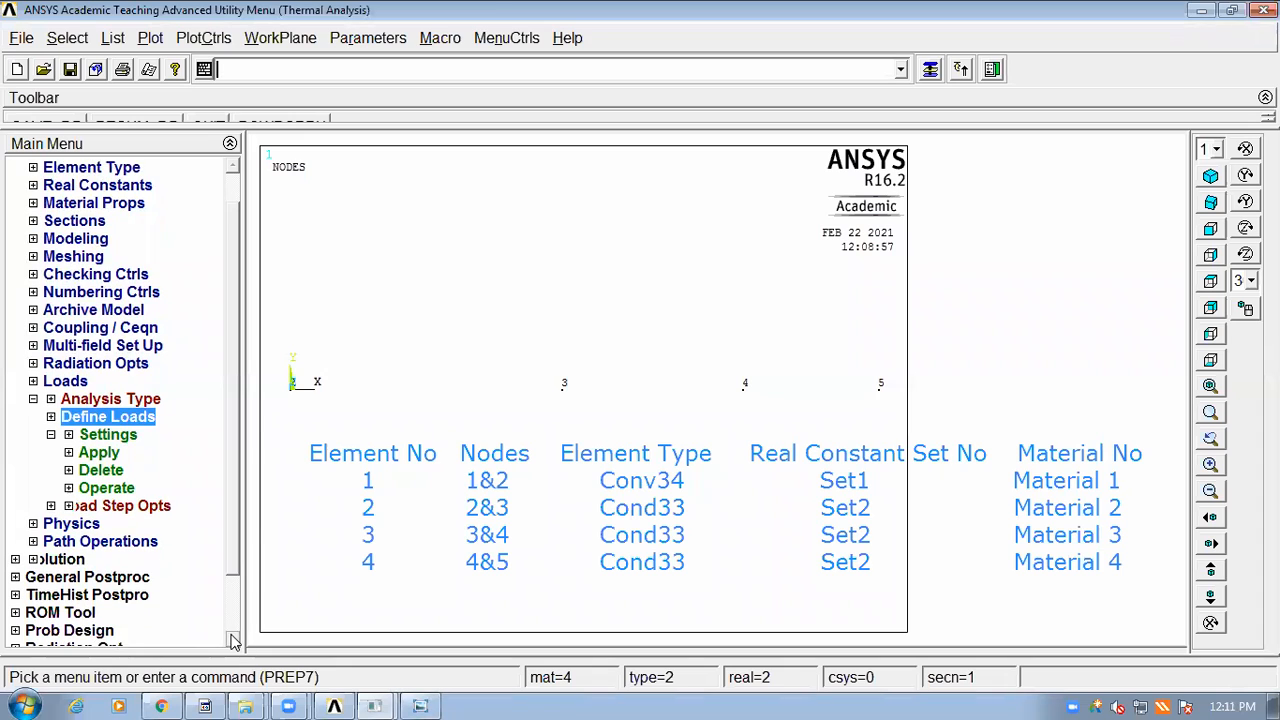
click(232, 641)
click(232, 641)
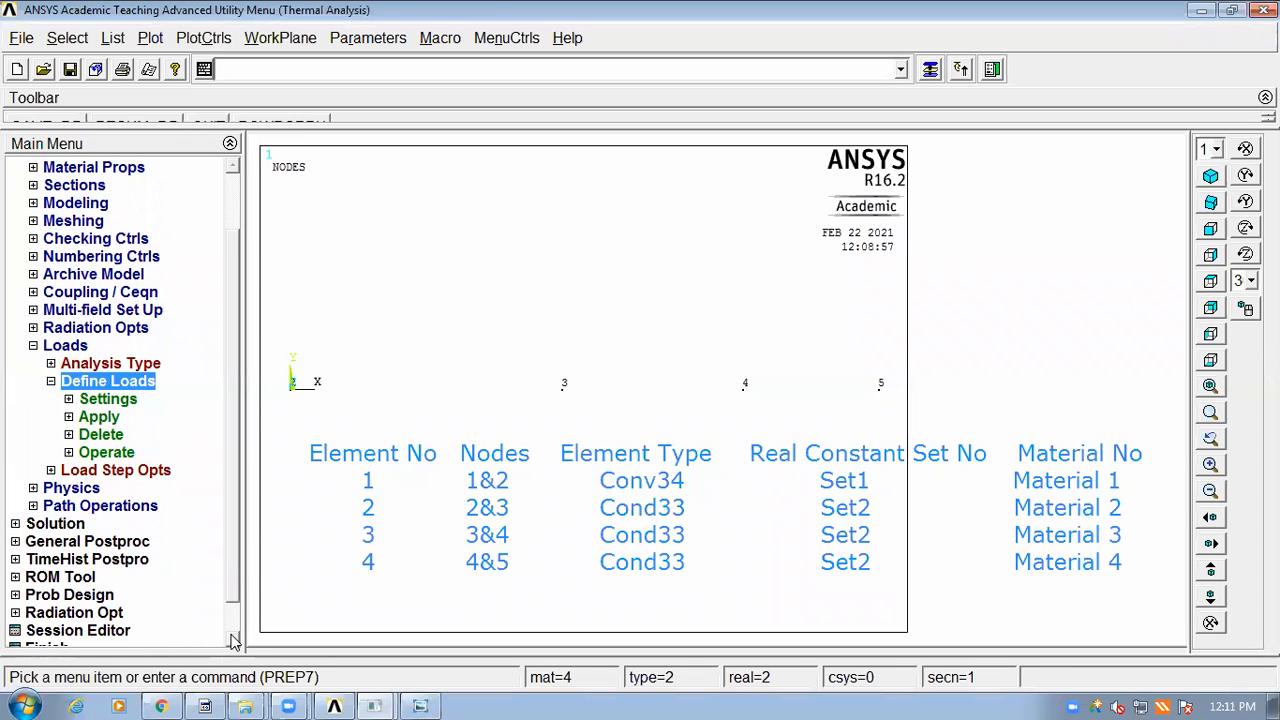
click(110, 399)
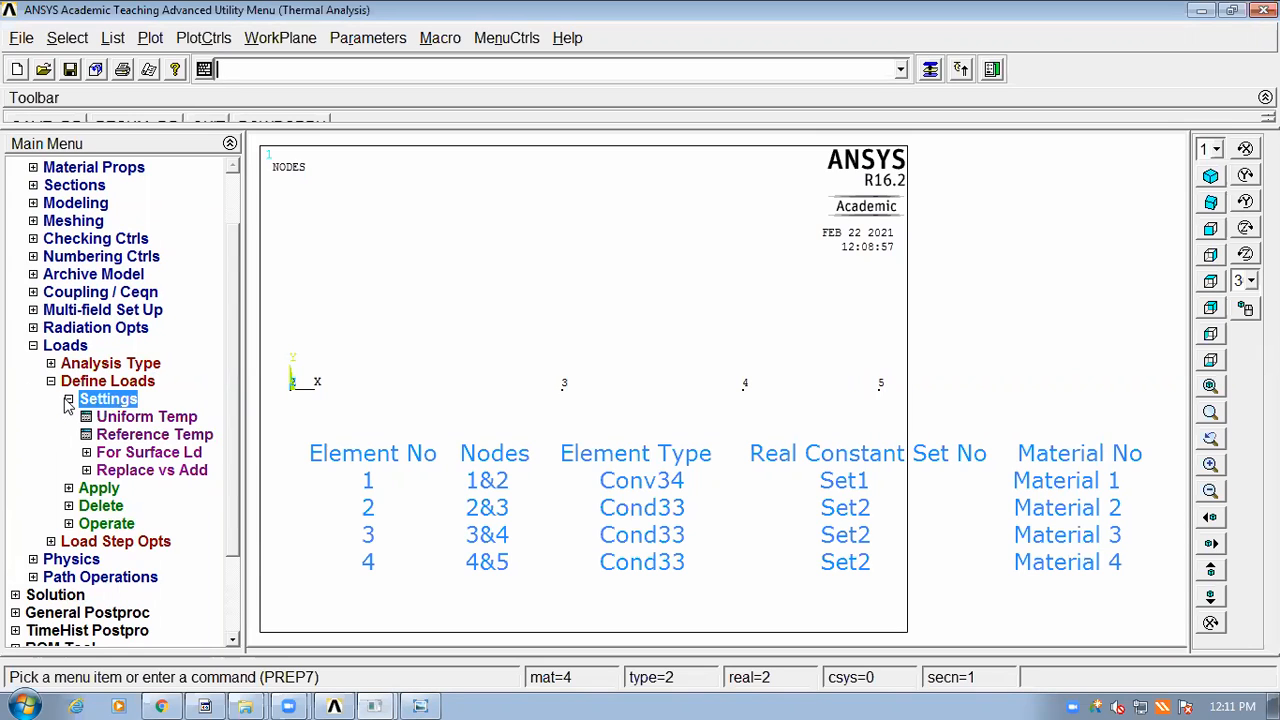
click(69, 398)
click(65, 366)
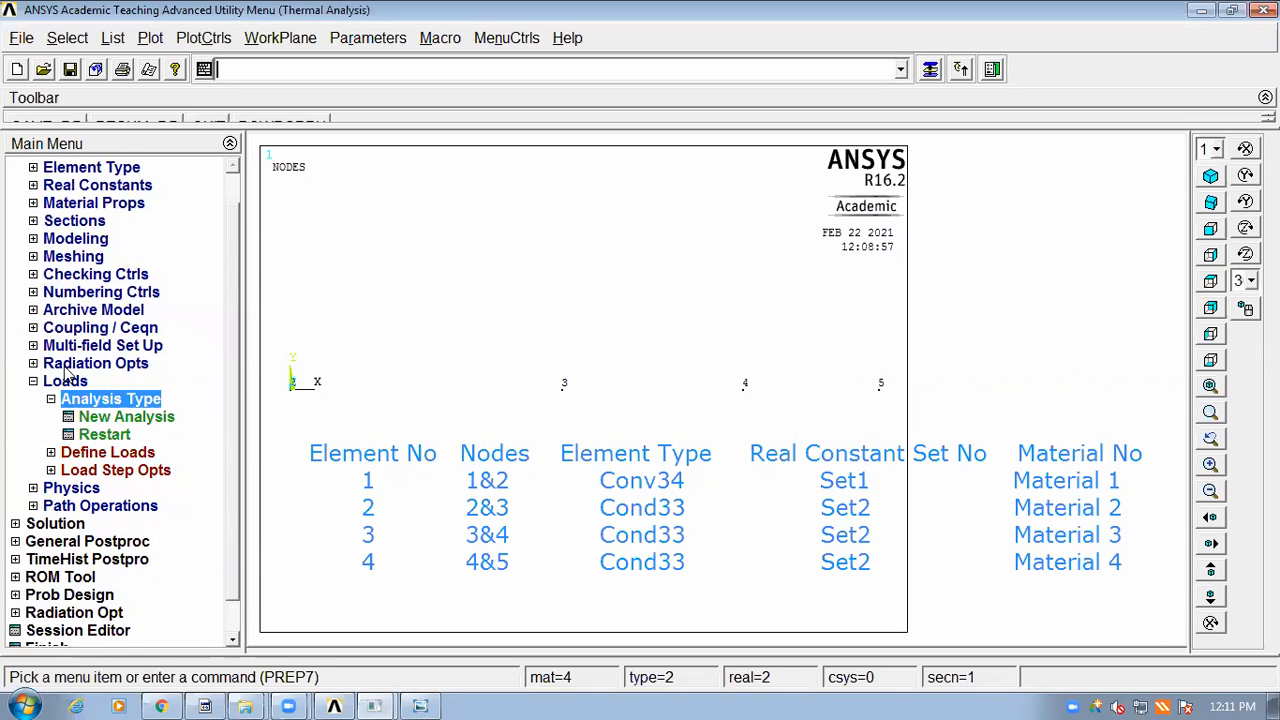
click(51, 399)
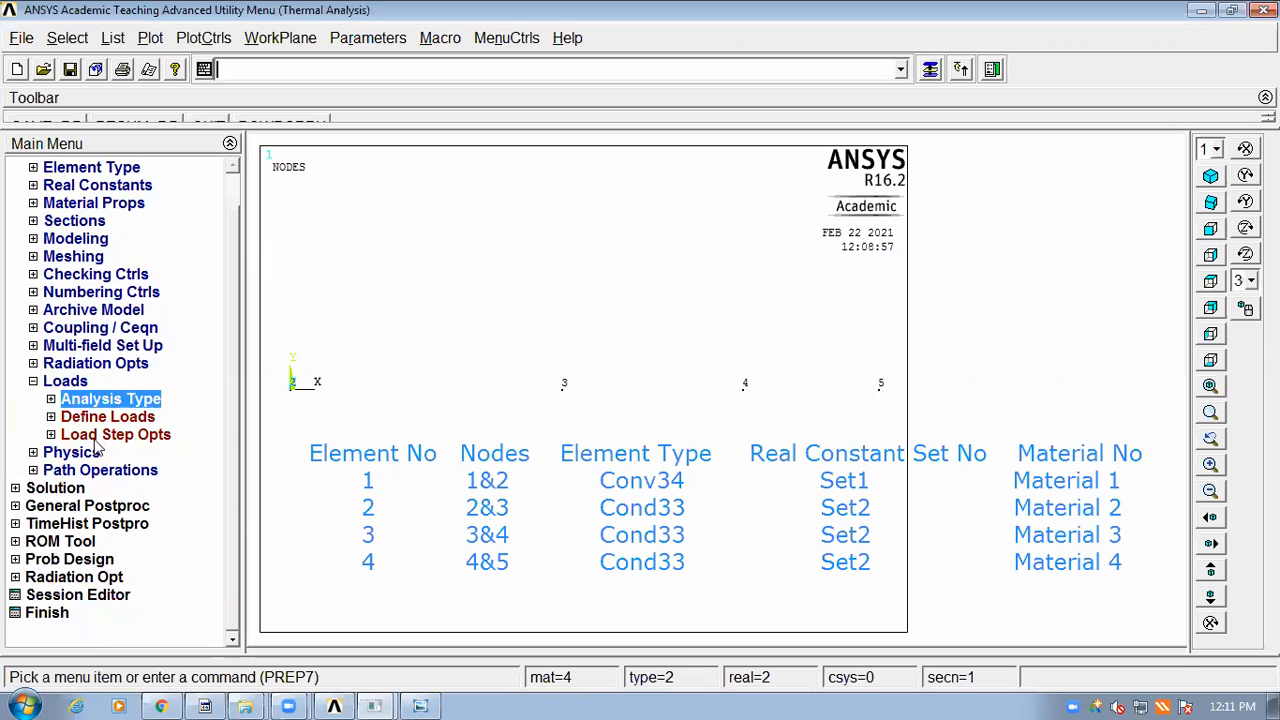
Step: Expand Define Loads, Apply and Thermal to reach the thermal load types
click(100, 418)
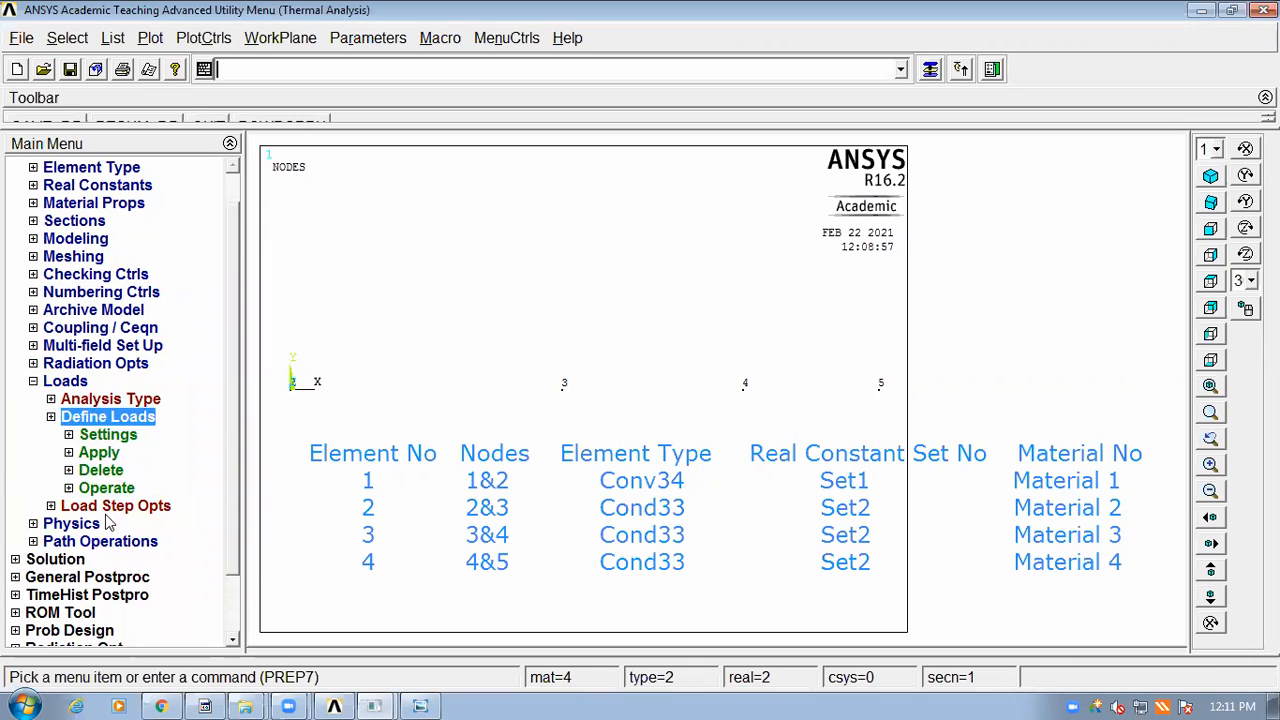
click(99, 453)
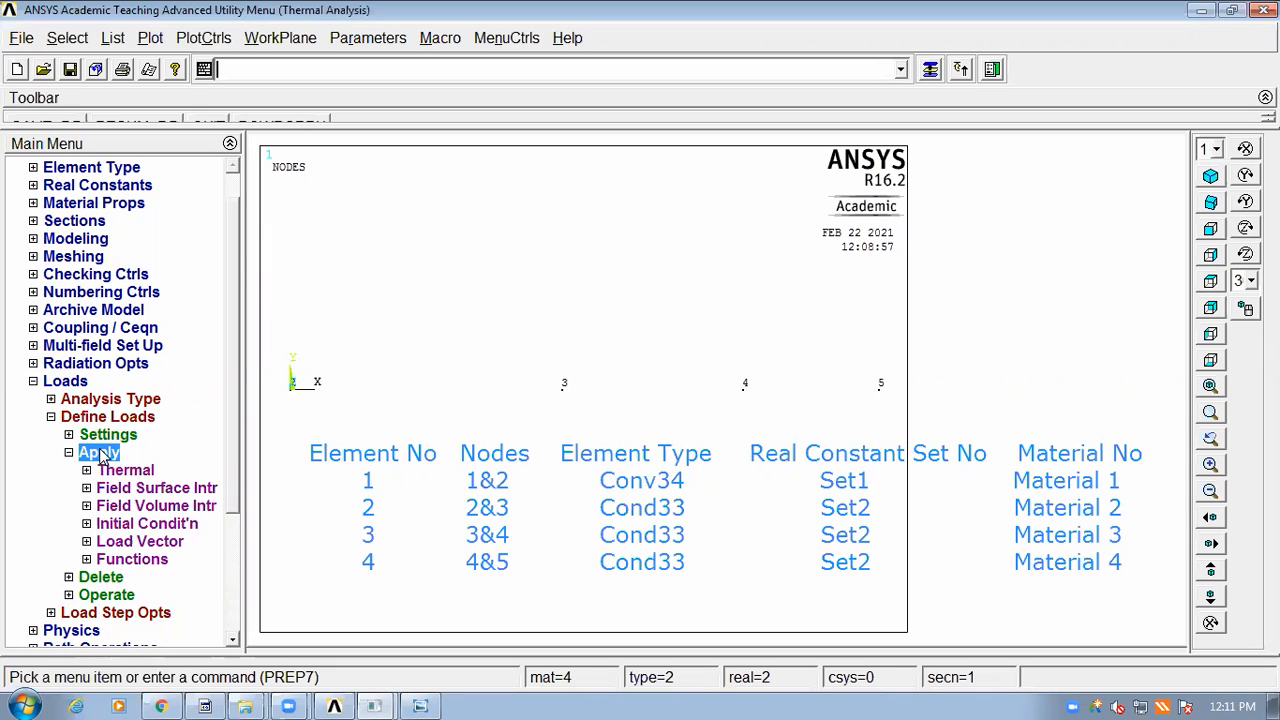
click(128, 471)
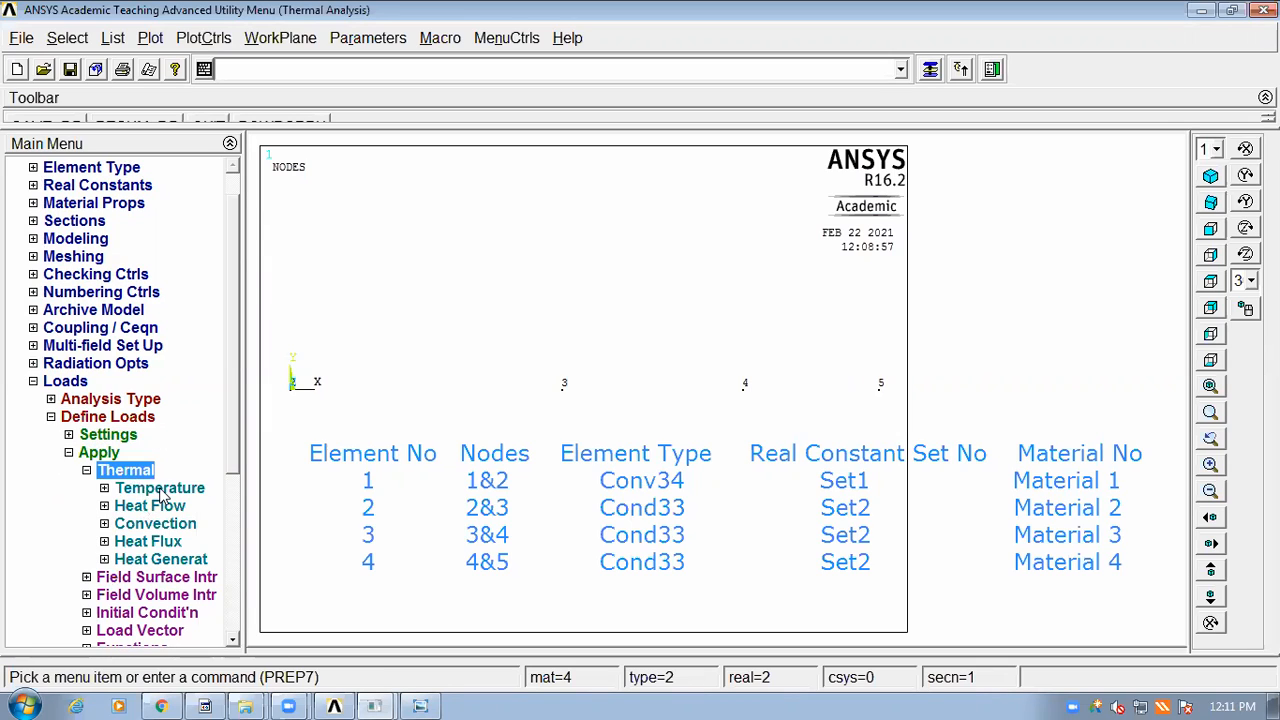
Step: Check the wall's boundary temperatures in the problem statement in Windows Photo Viewer and return to ANSYS
click(421, 705)
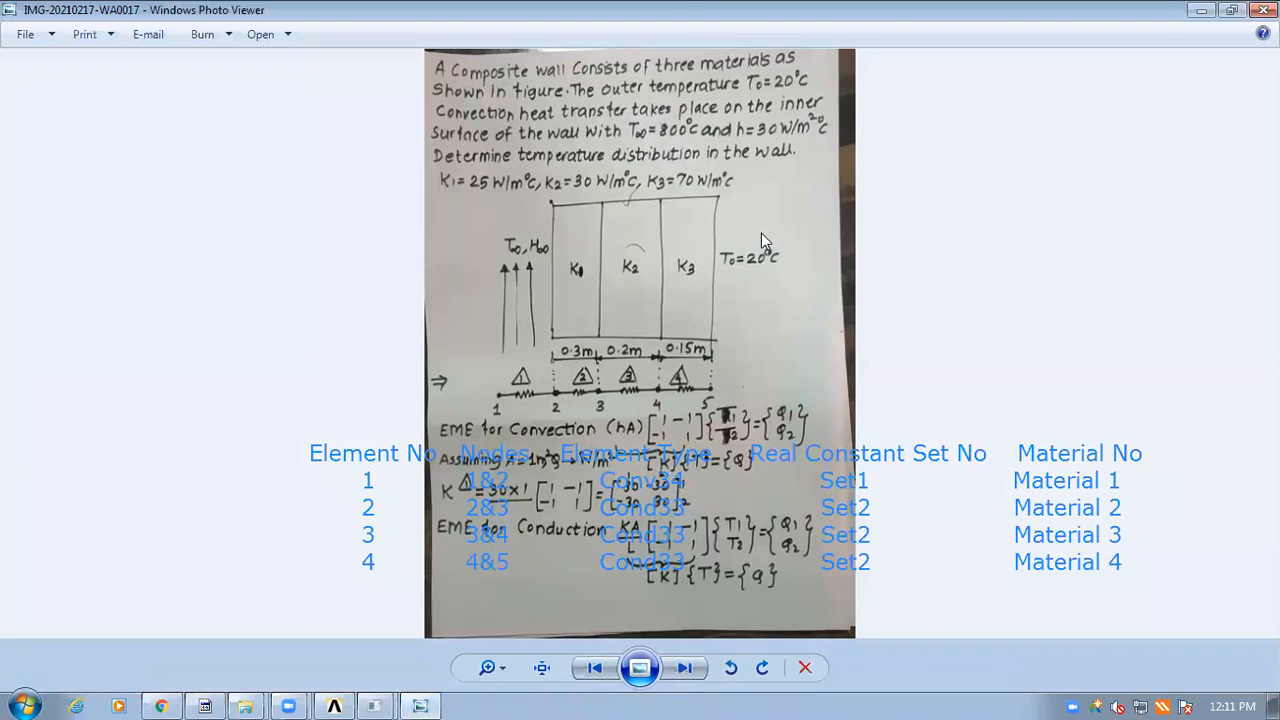
mouse_move(385, 700)
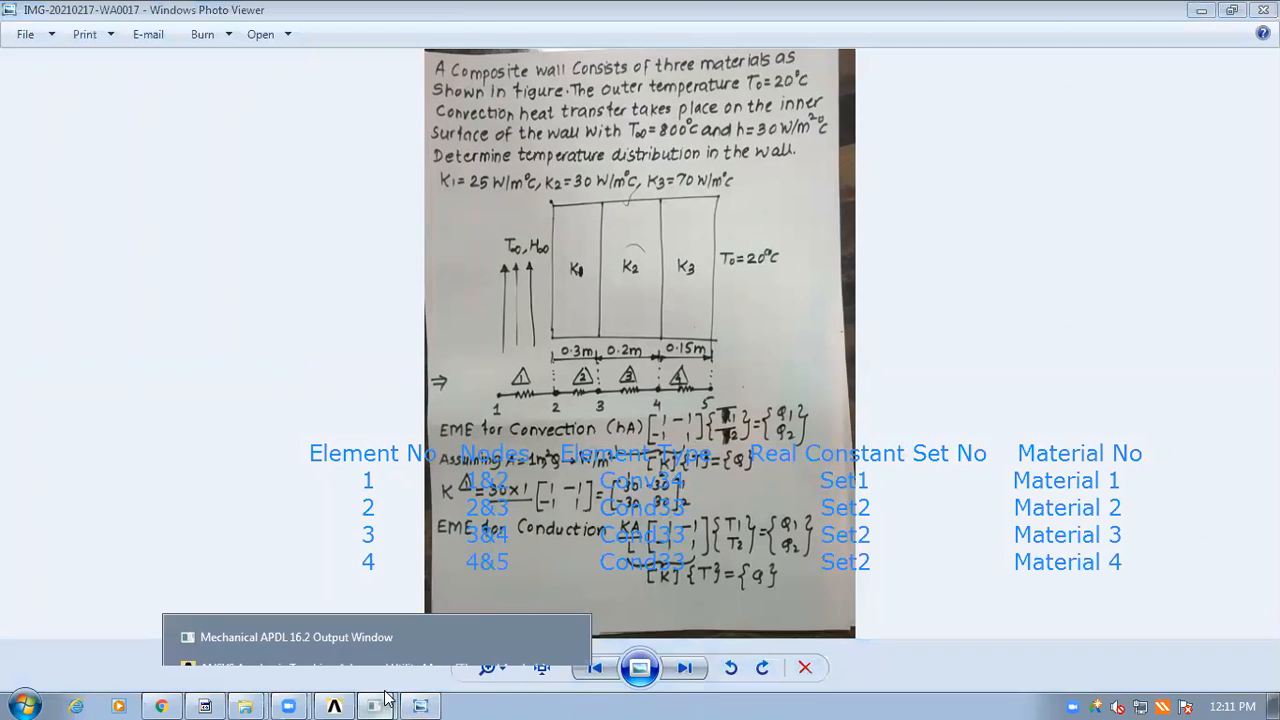
click(375, 668)
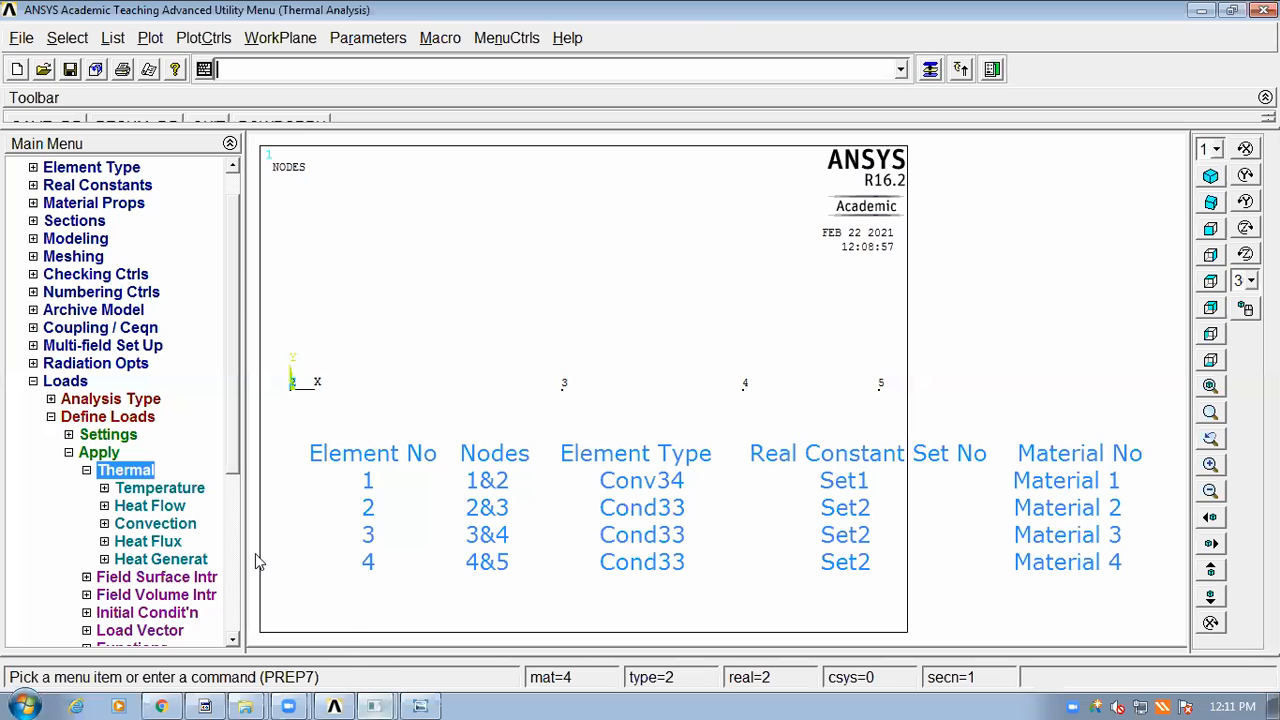
Step: Apply a constant TEMP load of 800 to node 1, one of the coincident nodes at the origin
click(163, 489)
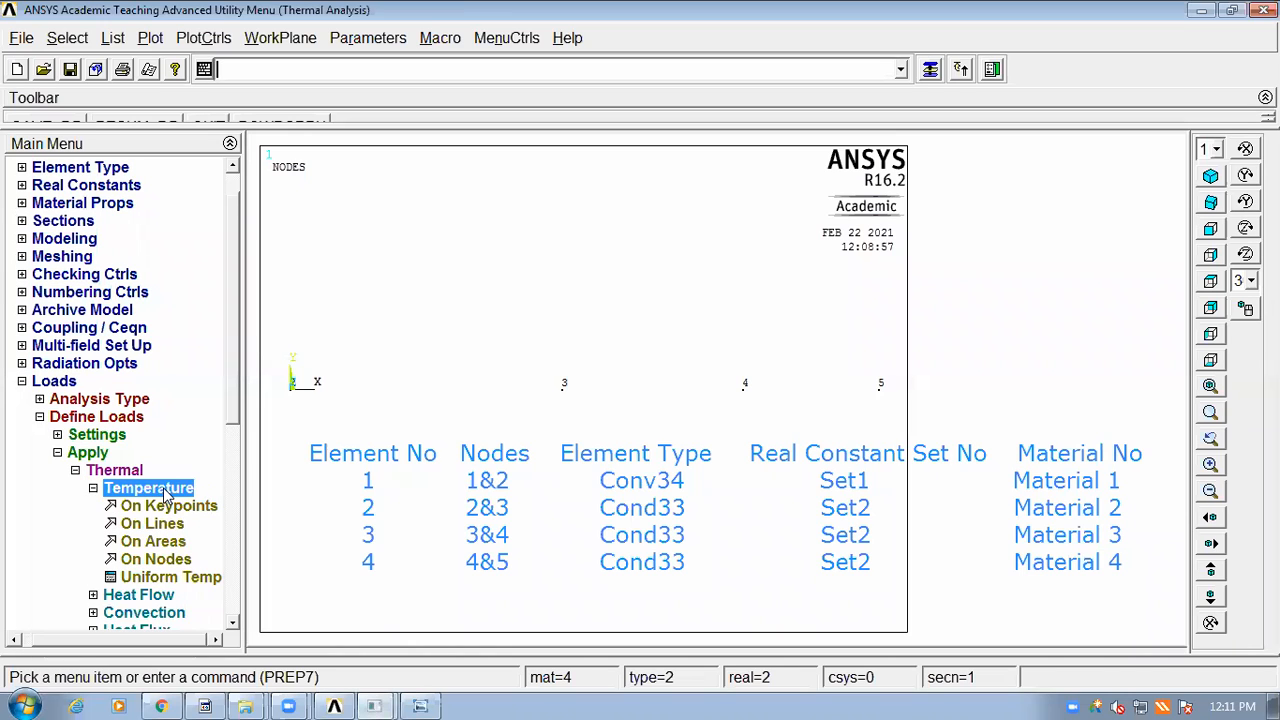
click(159, 562)
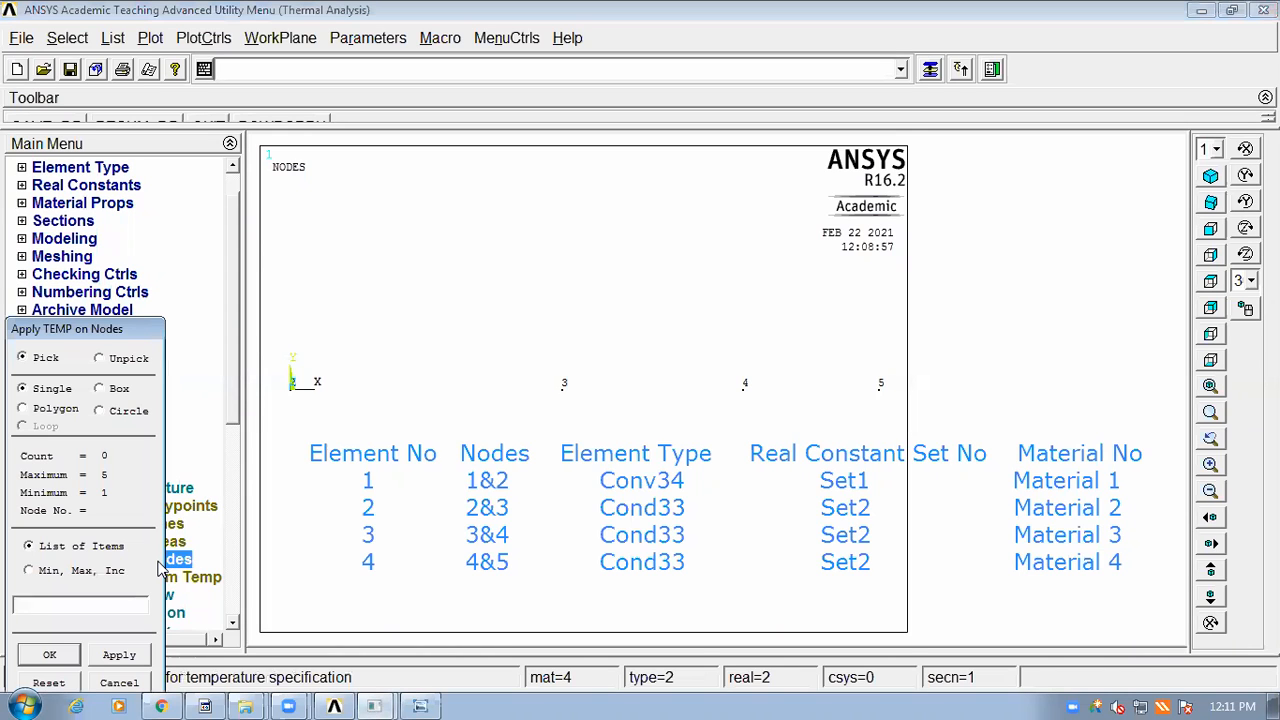
click(286, 395)
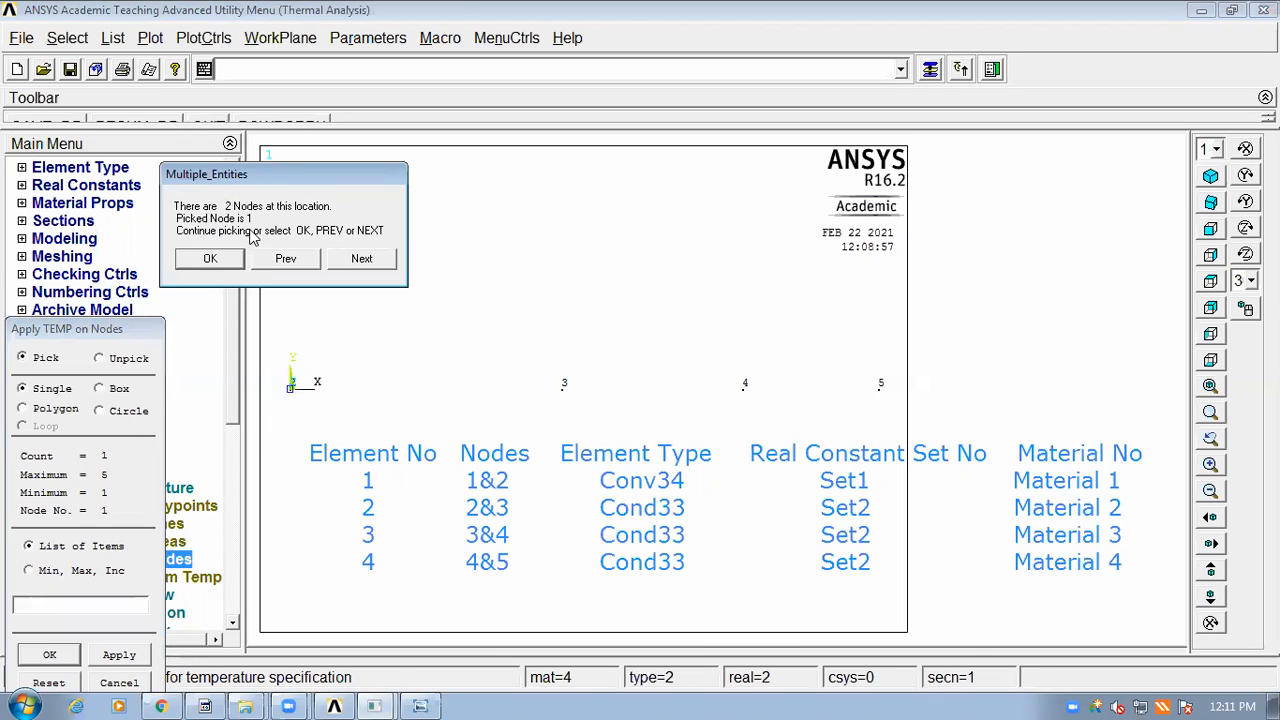
click(194, 262)
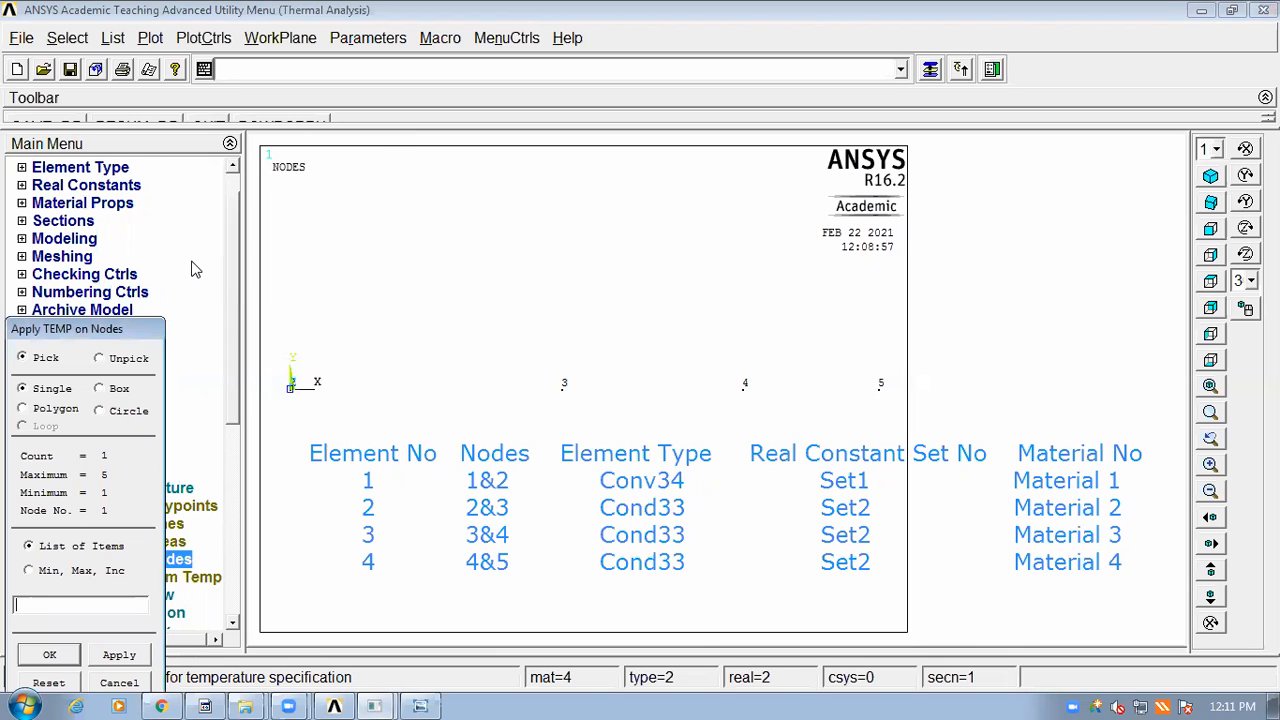
click(70, 656)
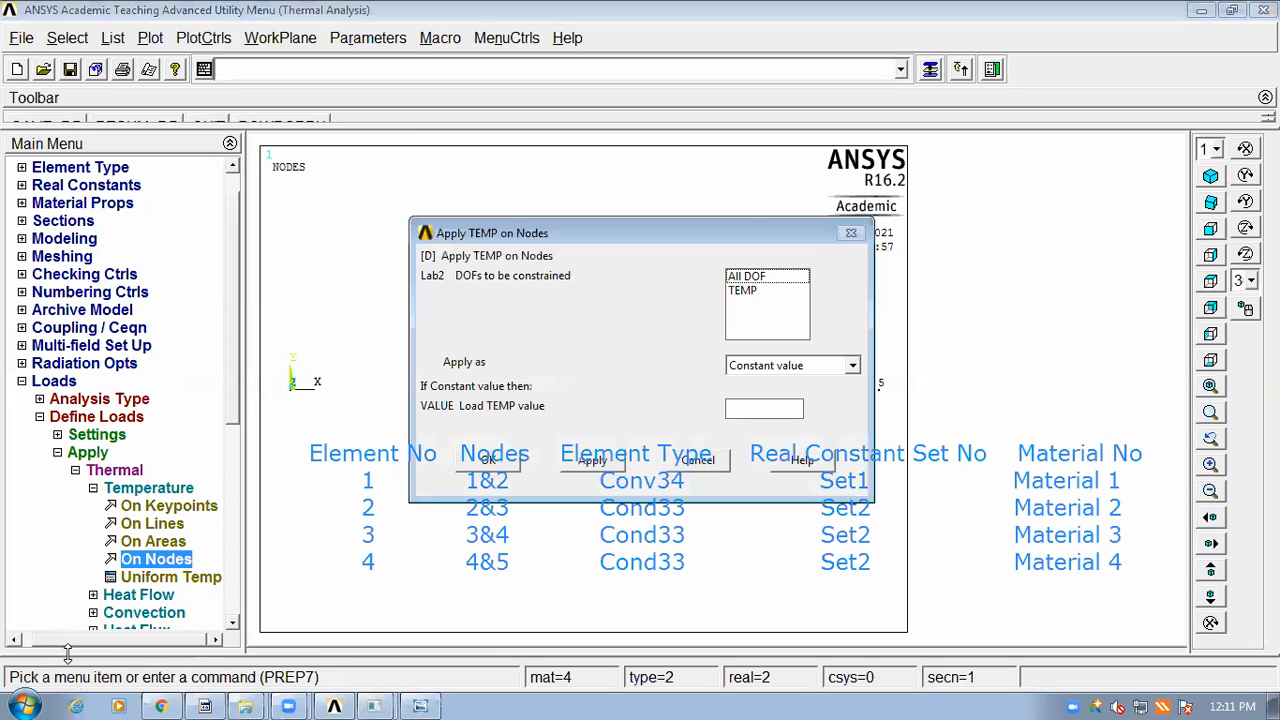
click(756, 291)
click(752, 404)
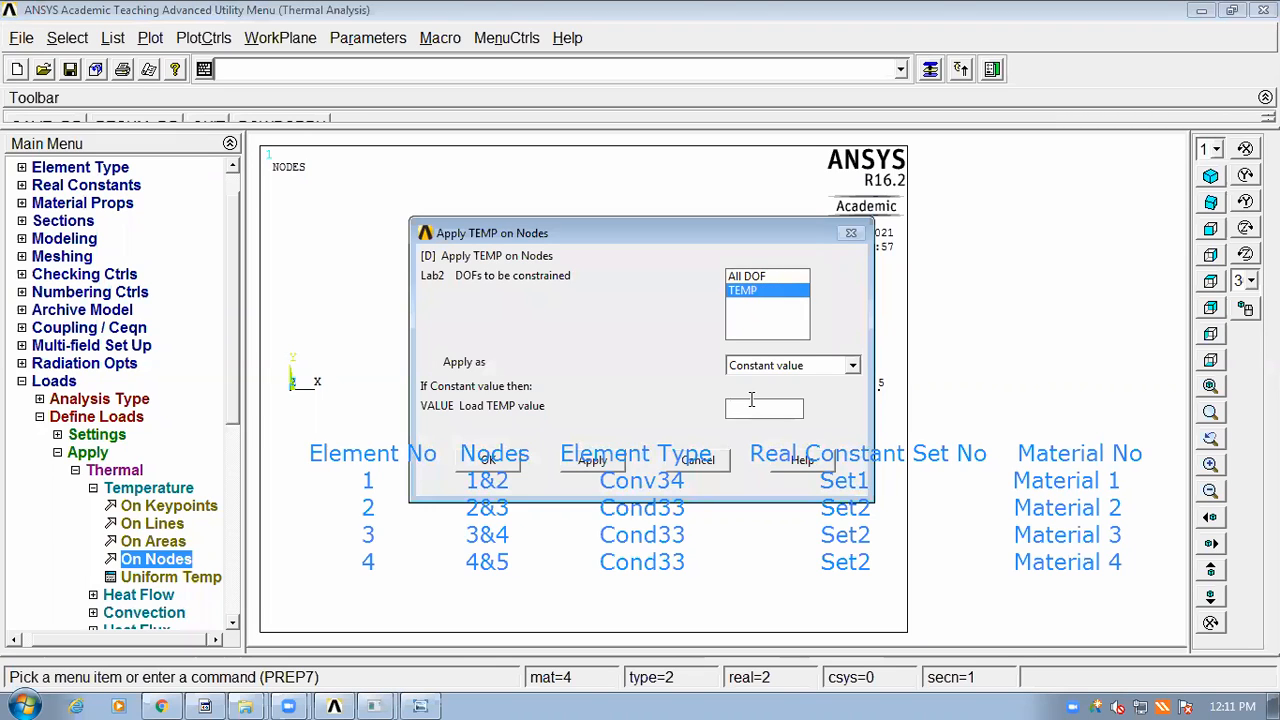
text(800)
click(491, 460)
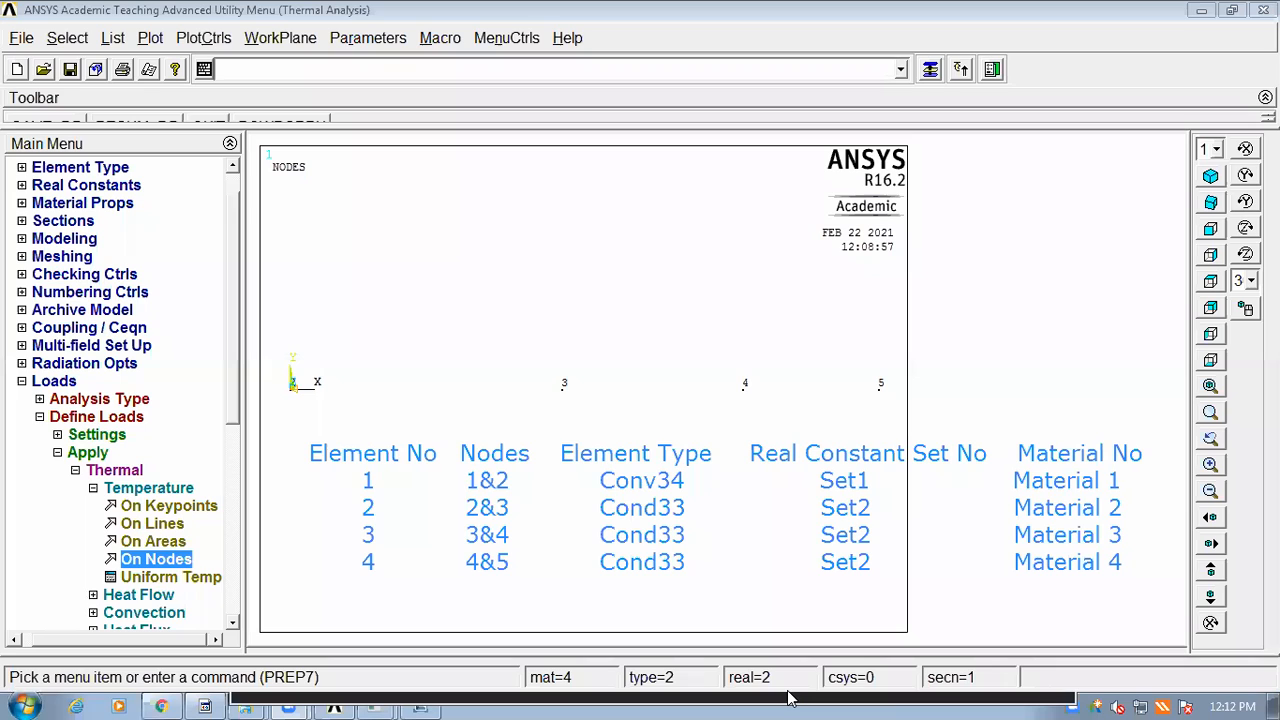
Step: Apply a constant TEMP load of 20 to node 5 at the wall's outer end
click(141, 563)
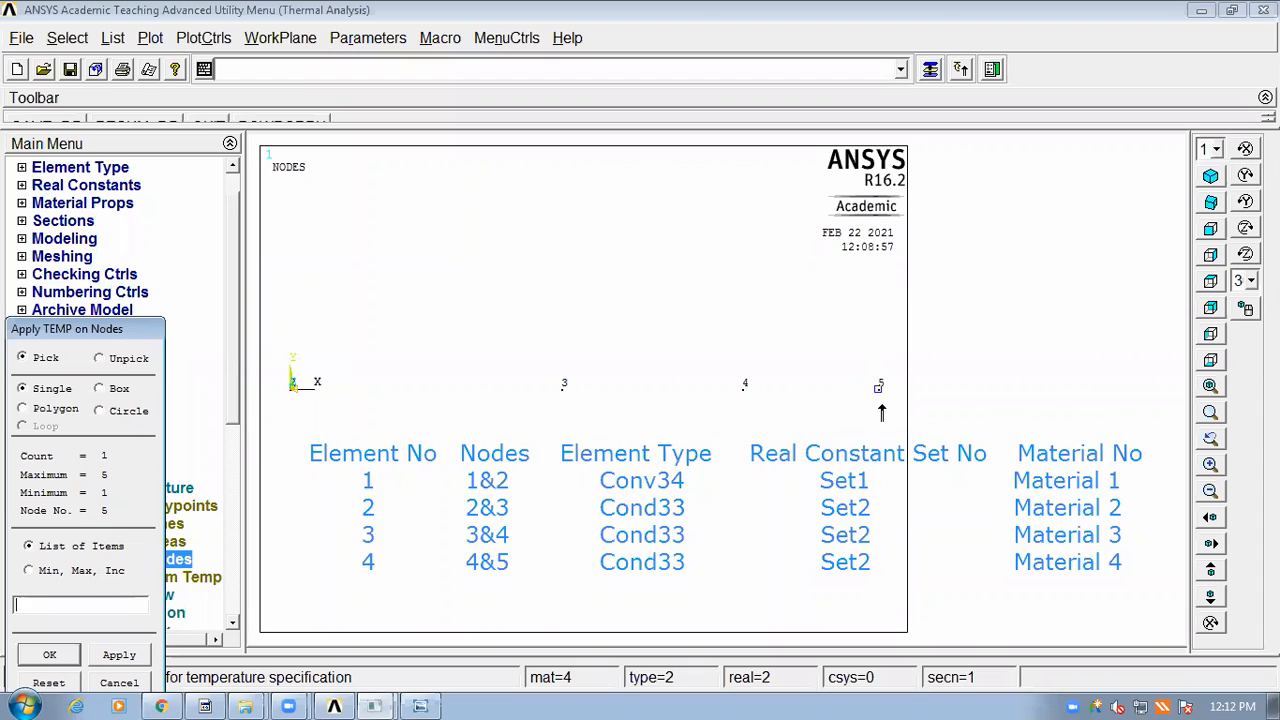
click(42, 655)
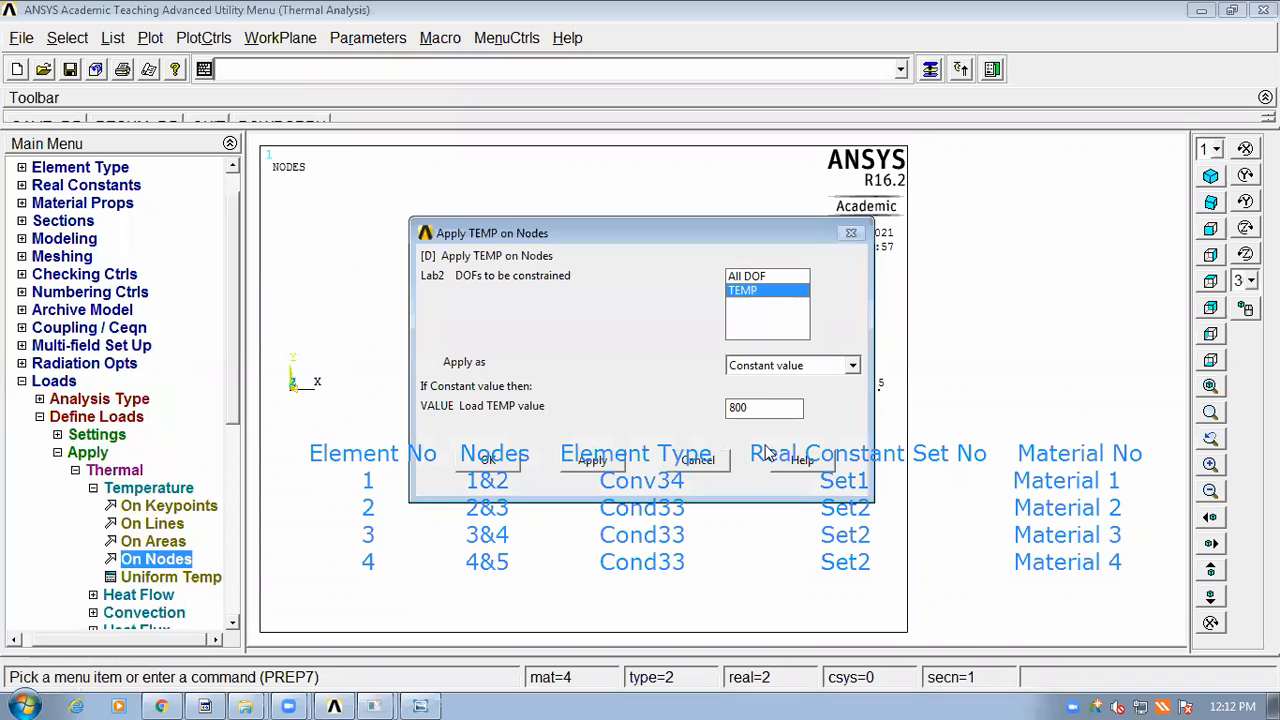
drag(760, 408, 699, 408)
text(20)
drag(699, 229, 689, 110)
click(489, 349)
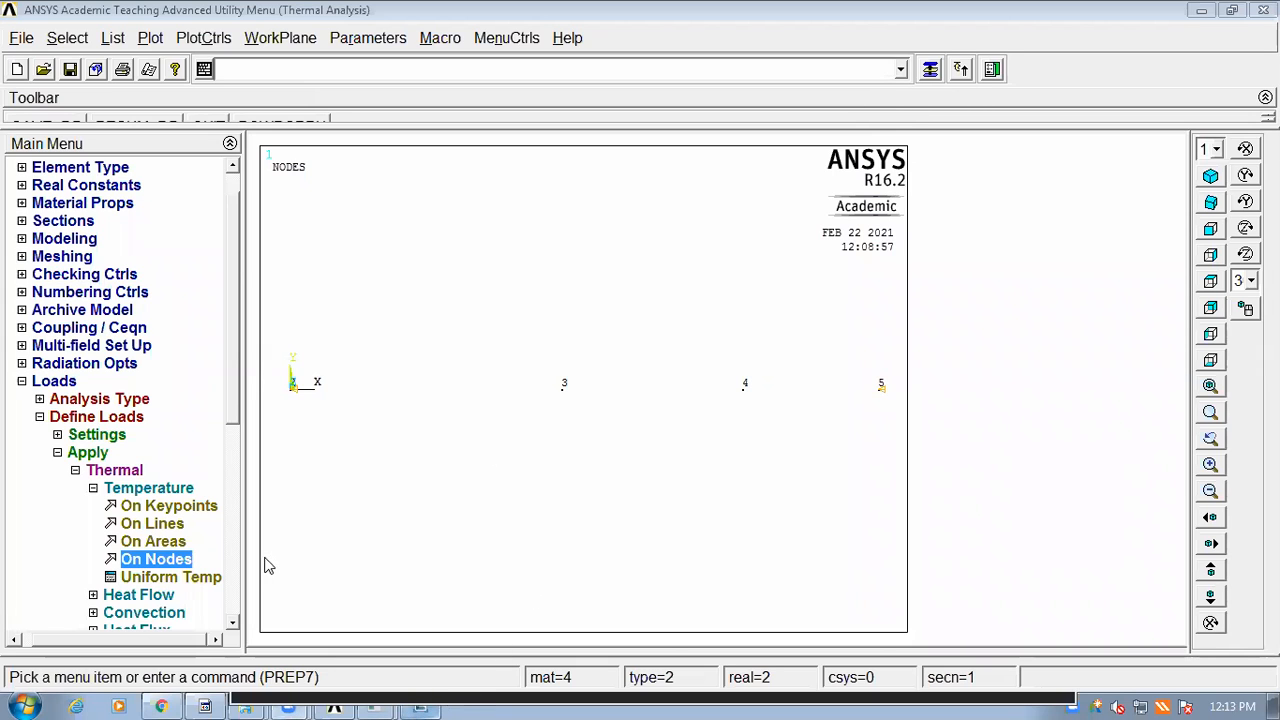
Step: Collapse the Thermal, Apply, Define Loads and Loads branches, and open the Solution processor
click(76, 471)
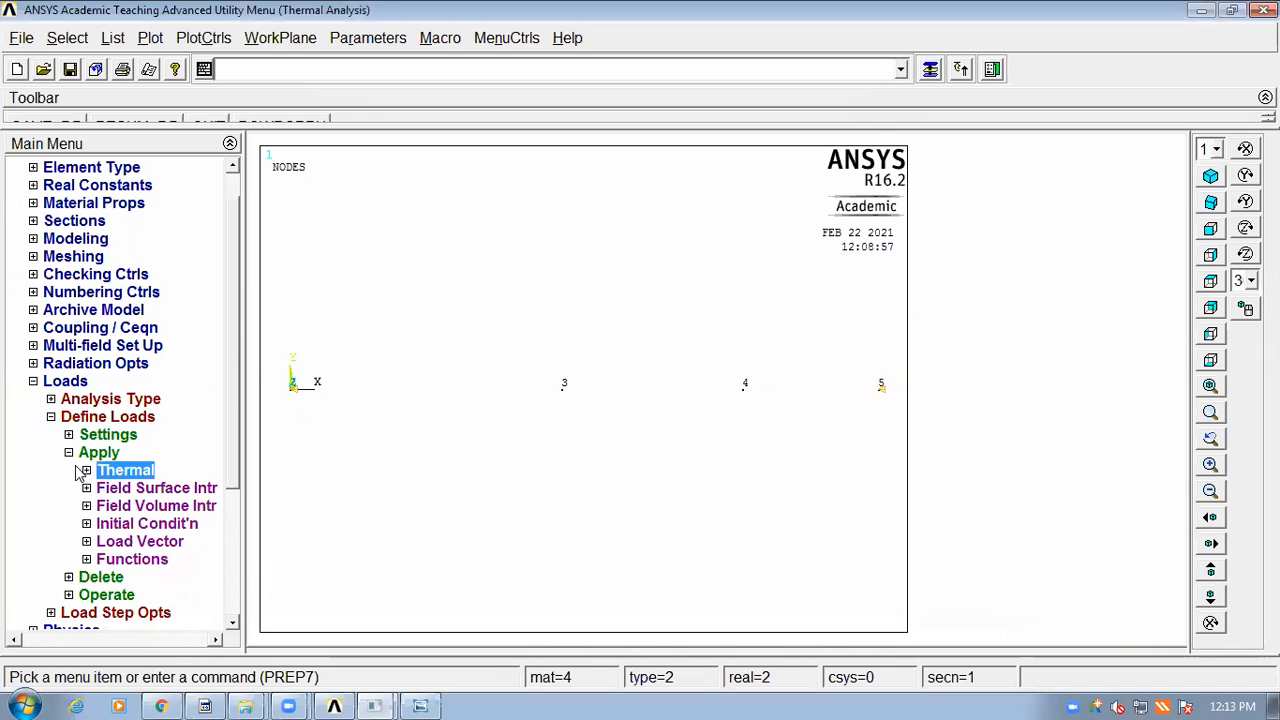
click(68, 452)
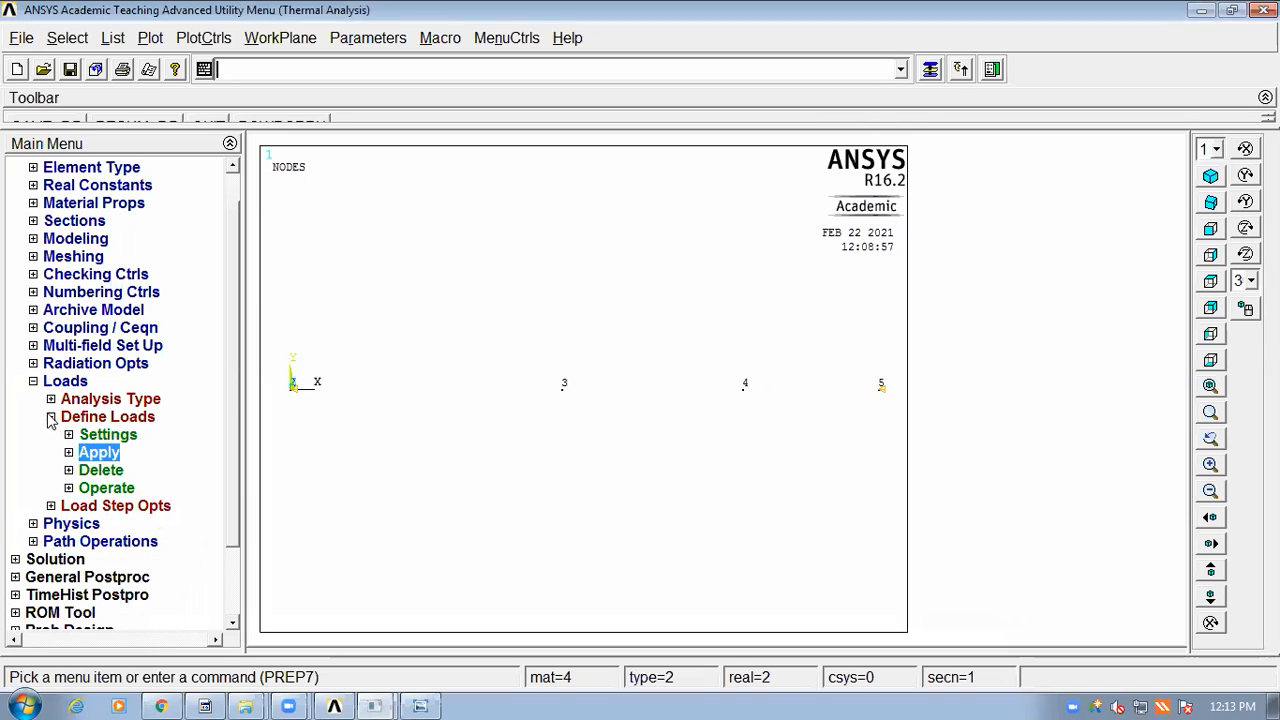
click(51, 417)
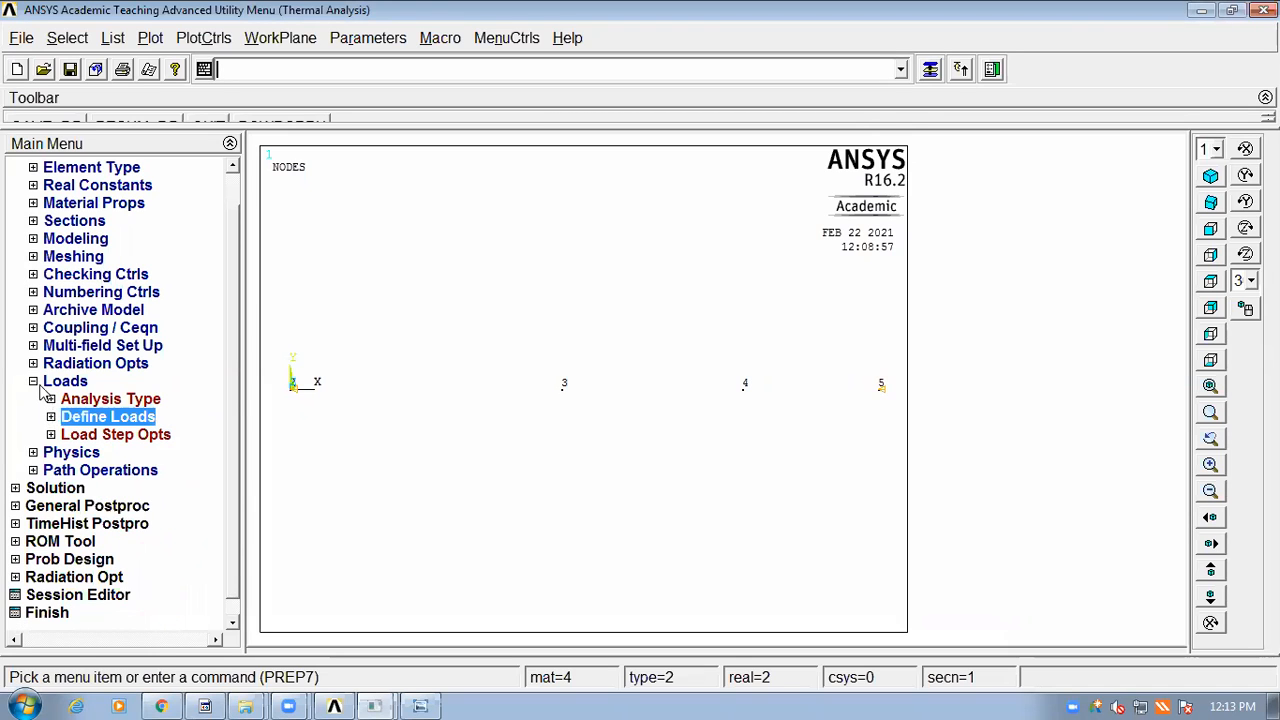
click(36, 384)
click(50, 473)
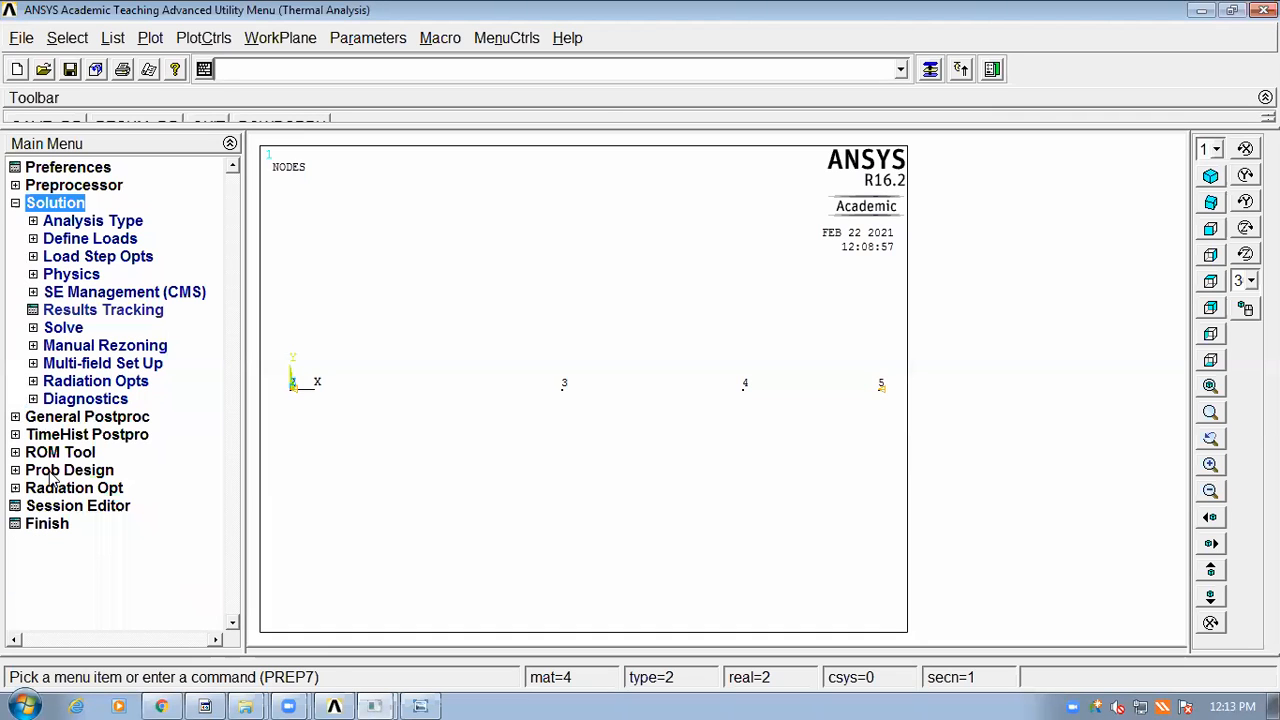
Step: Turn on automatic time stepping in the solution controls and accept the settings
click(114, 228)
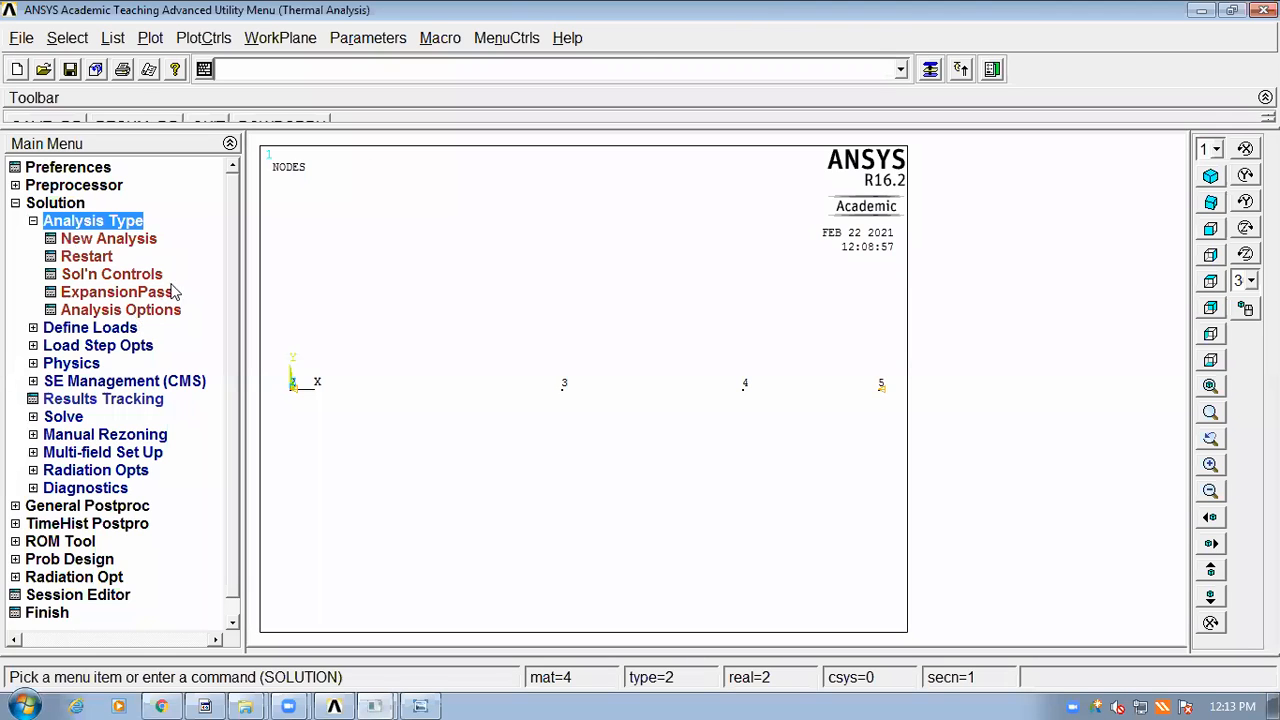
click(143, 273)
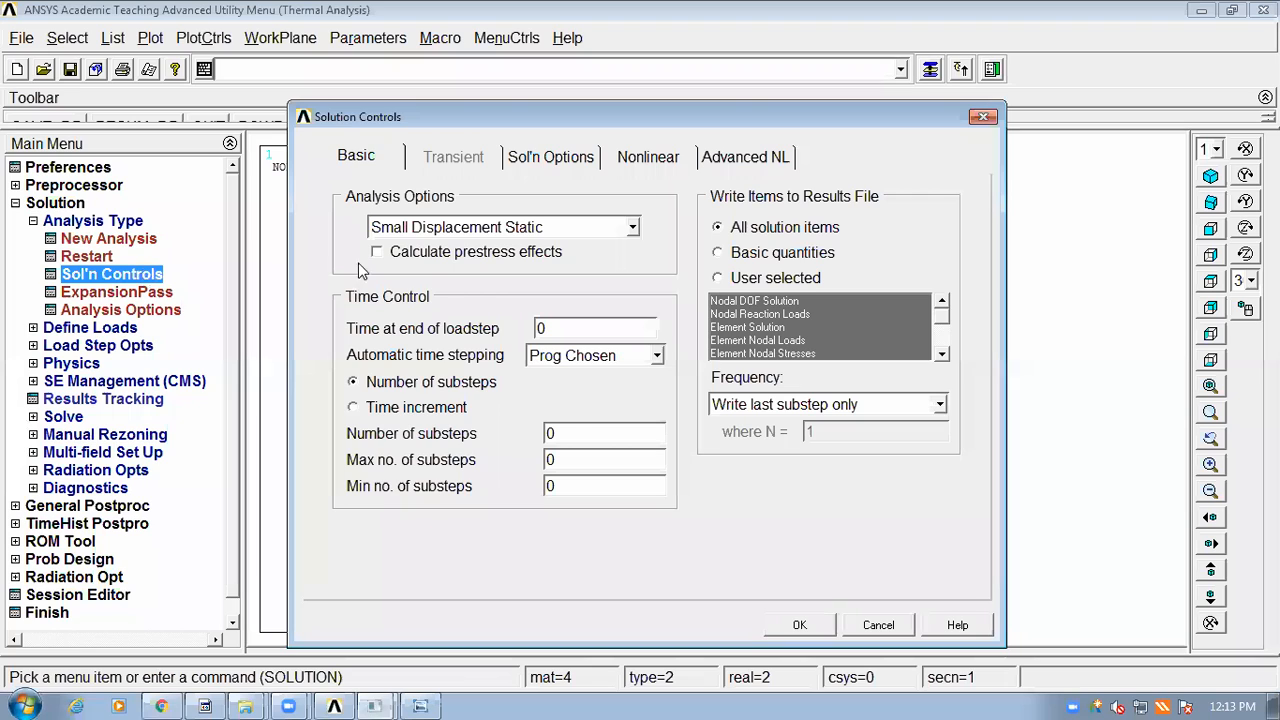
click(657, 358)
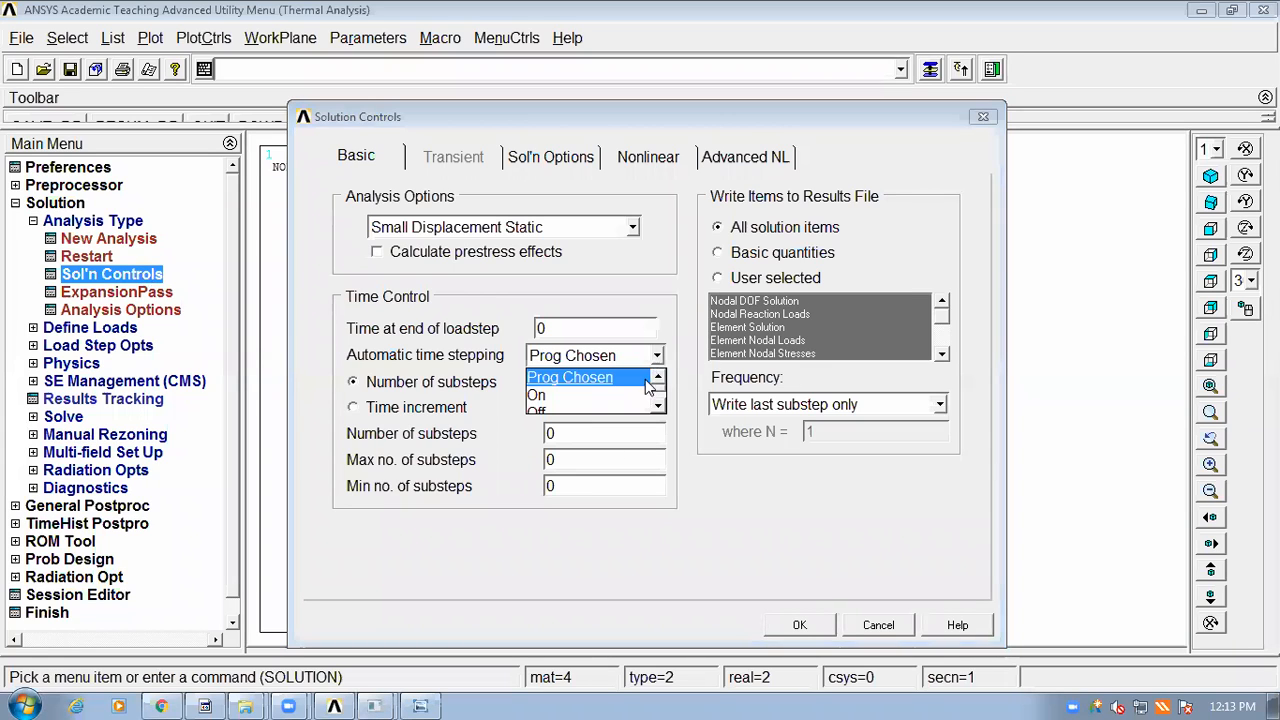
click(538, 399)
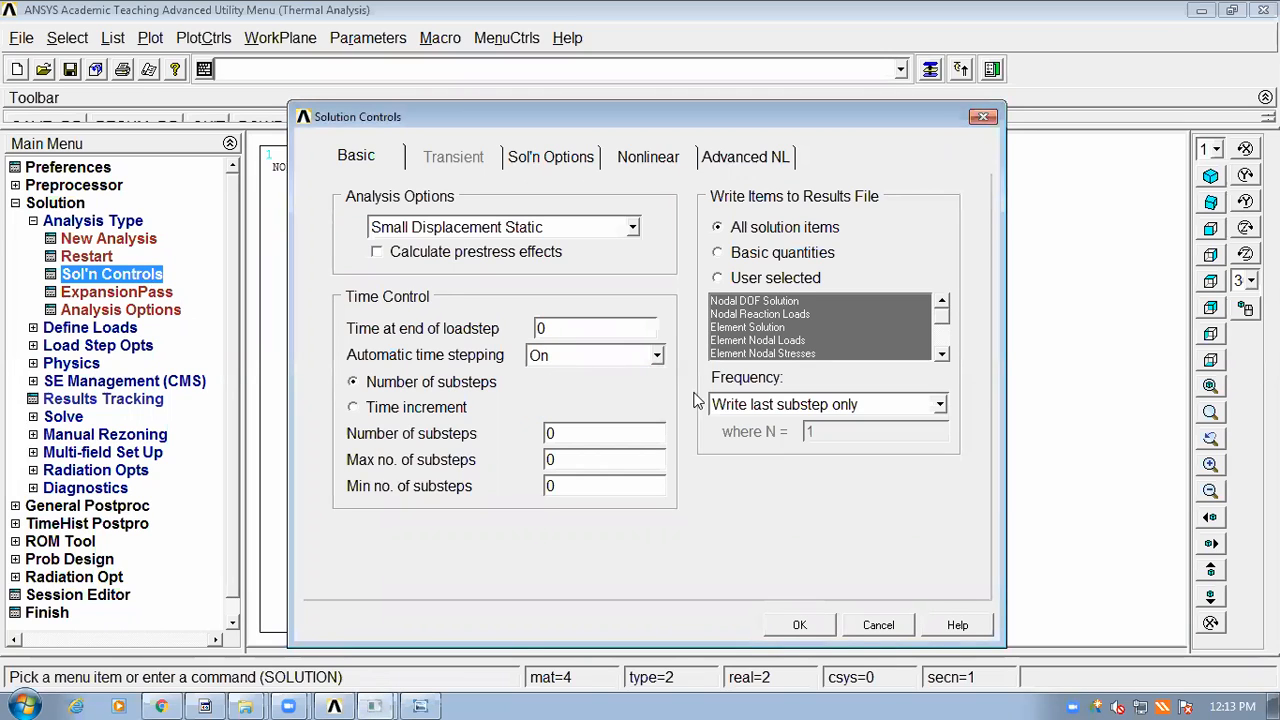
click(799, 627)
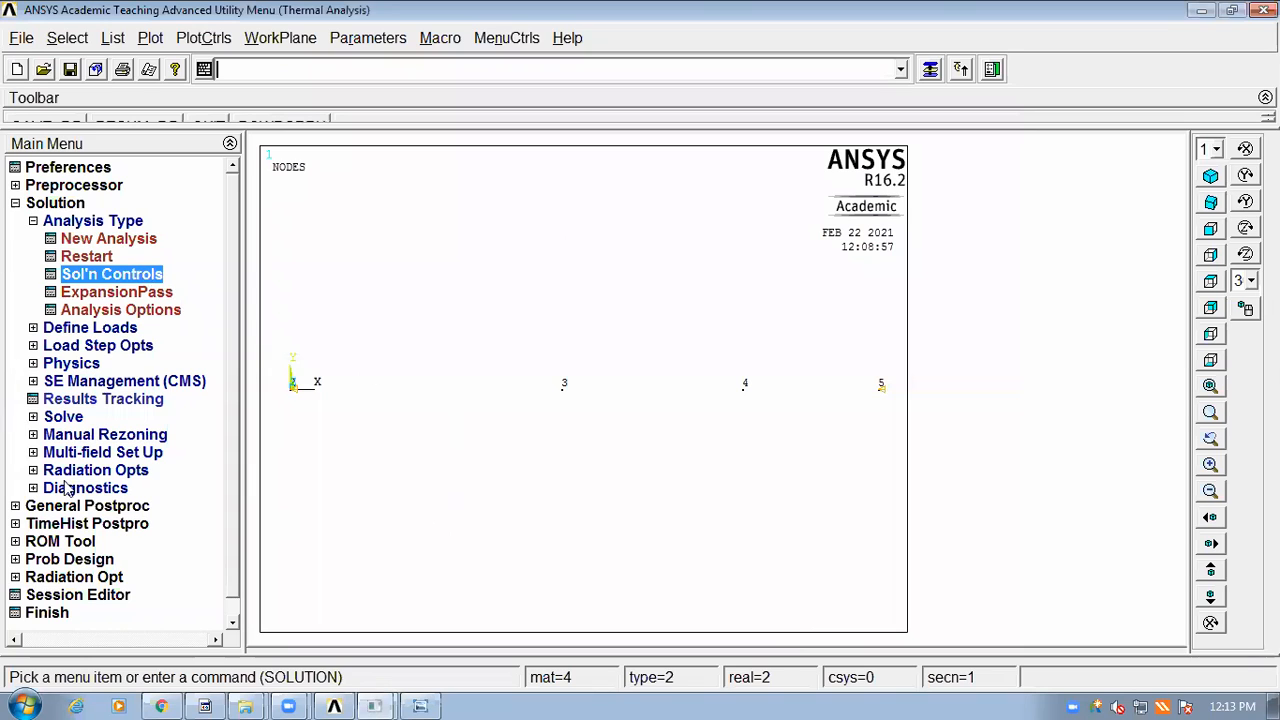
Step: Solve the current load step, proceed past the load data check, and close the completion note and status listing
click(68, 419)
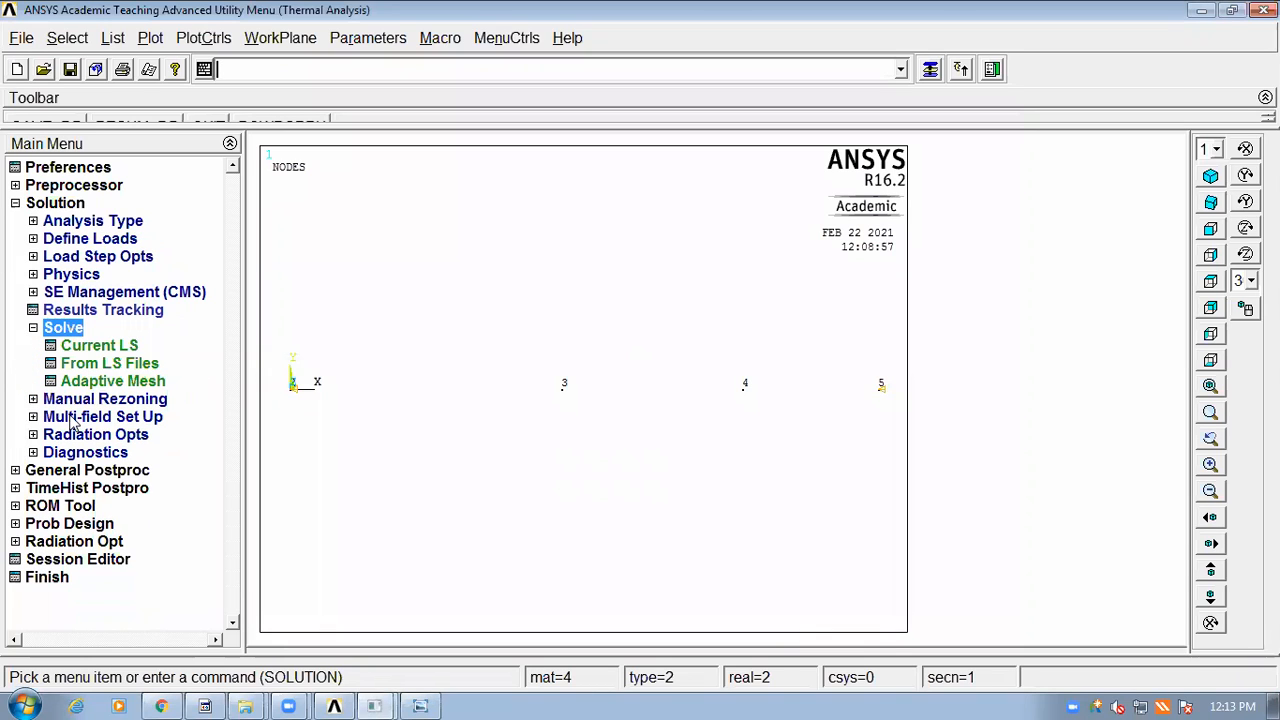
click(110, 346)
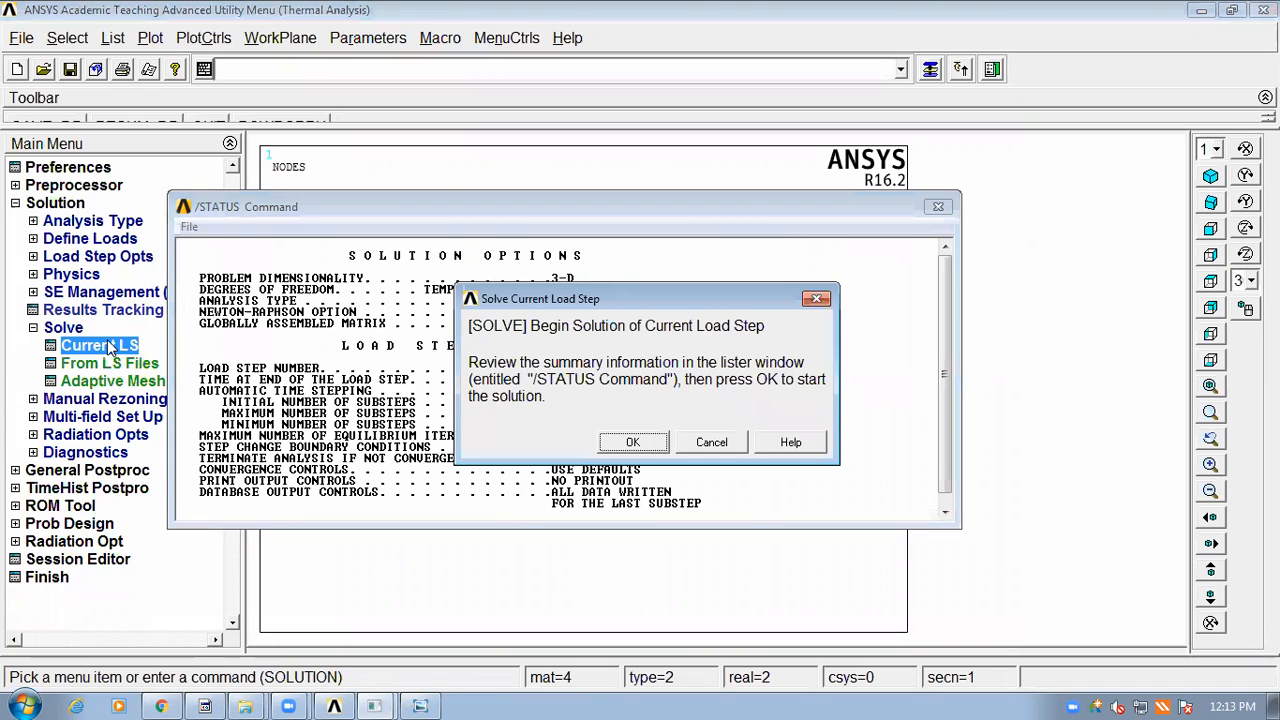
click(632, 442)
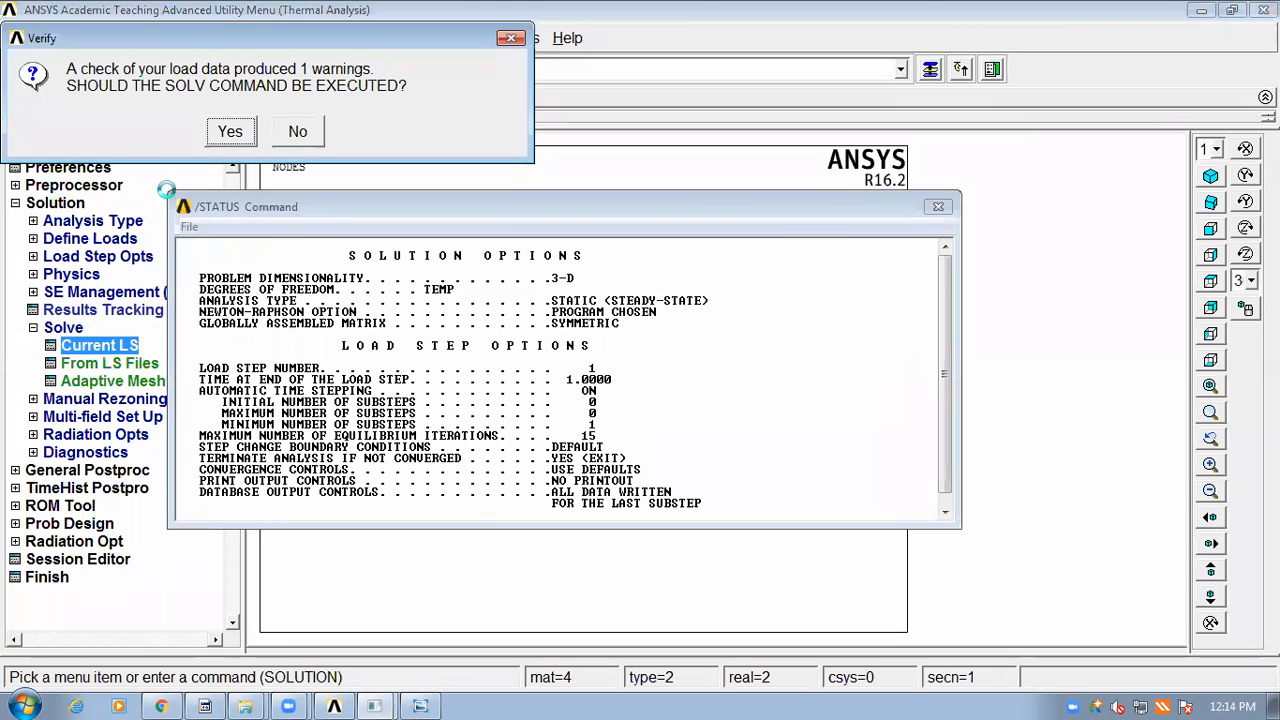
click(231, 132)
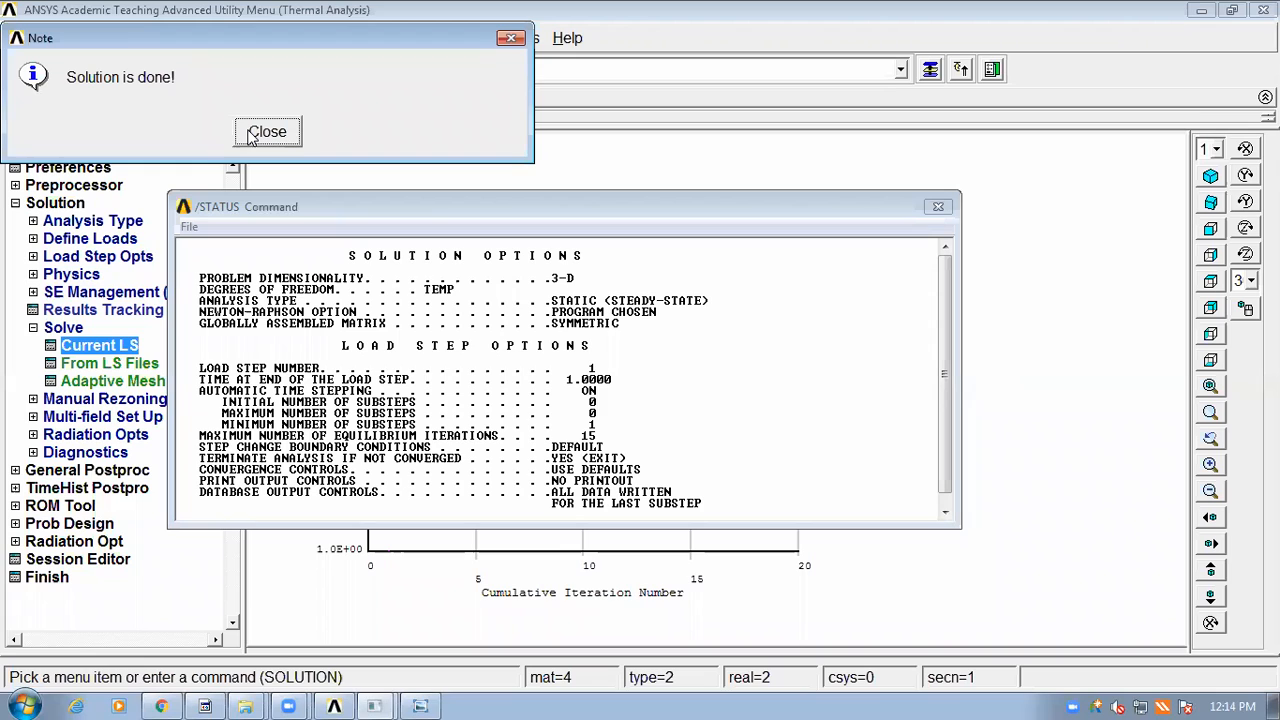
click(252, 135)
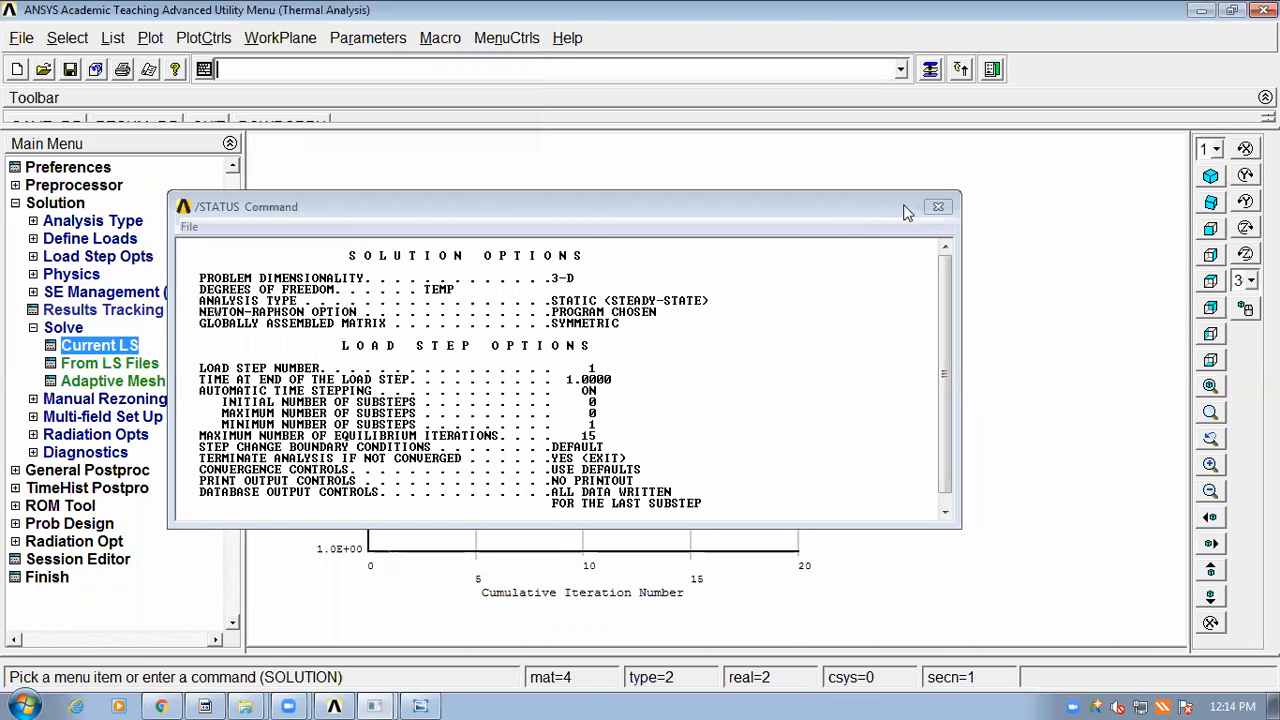
click(936, 206)
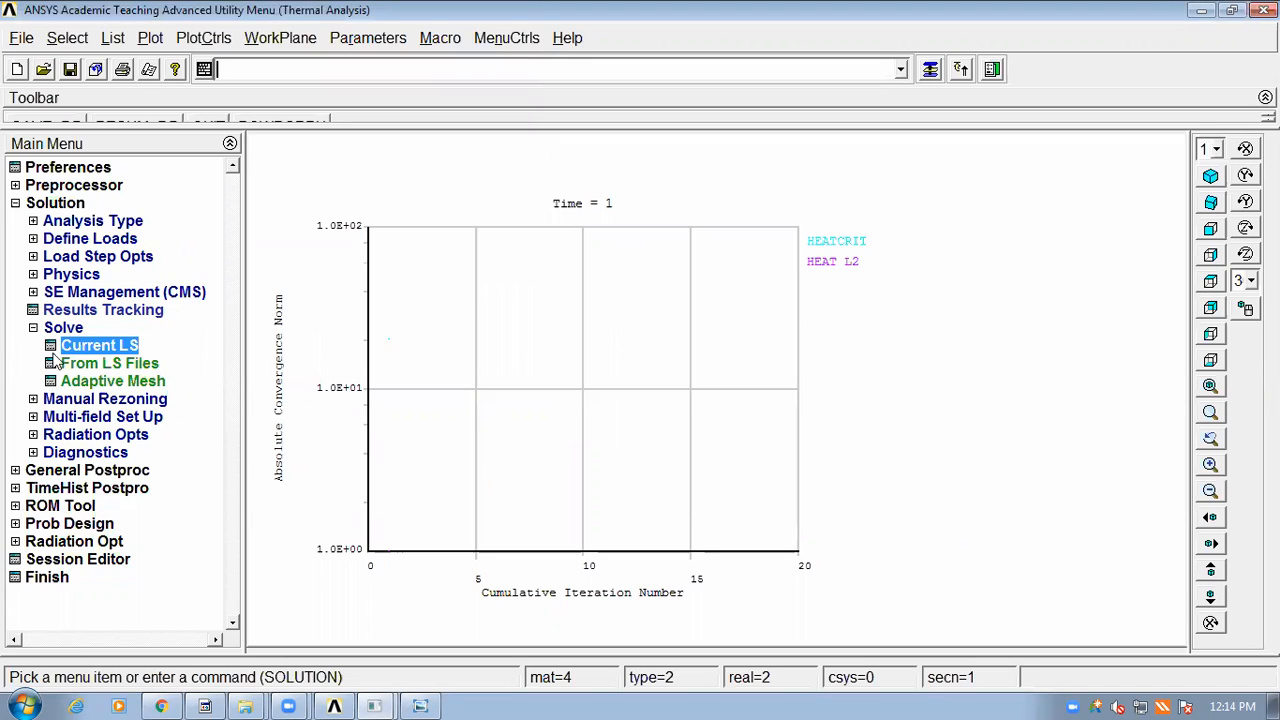
click(33, 328)
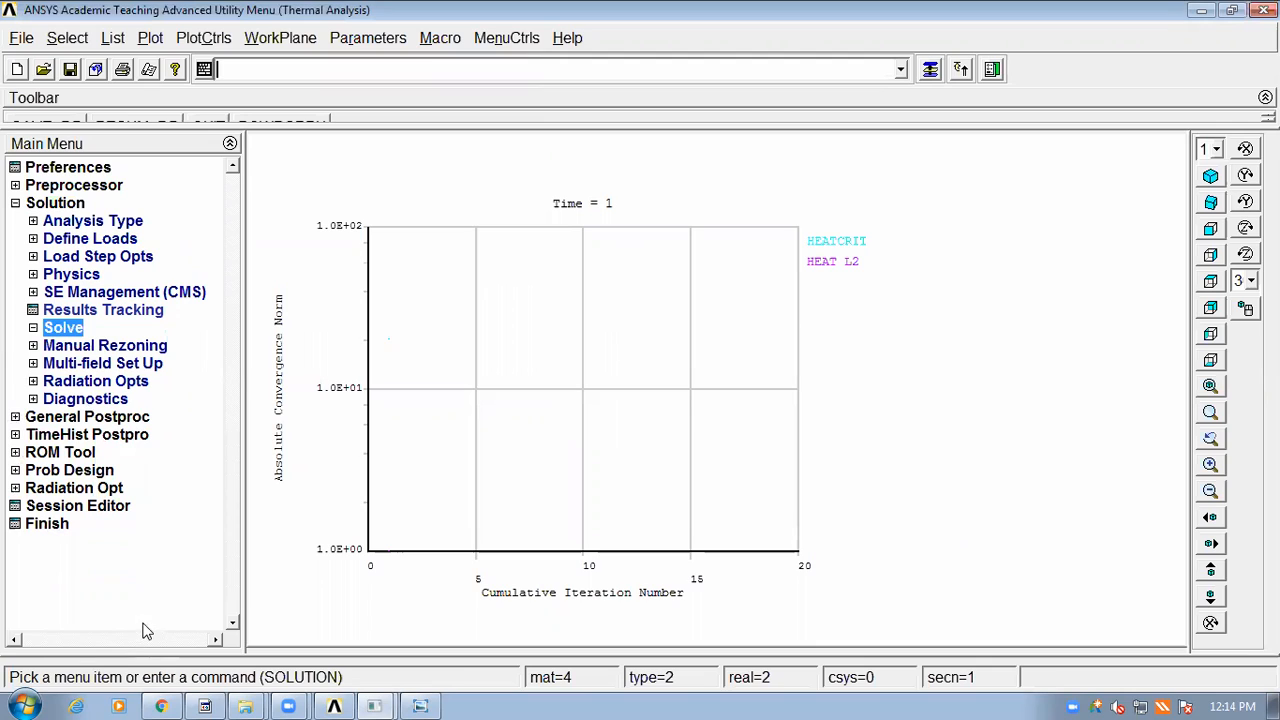
Step: Open the general postprocessor and plot the nodal temperature DOF solution as a contour with deformed shape only
click(92, 418)
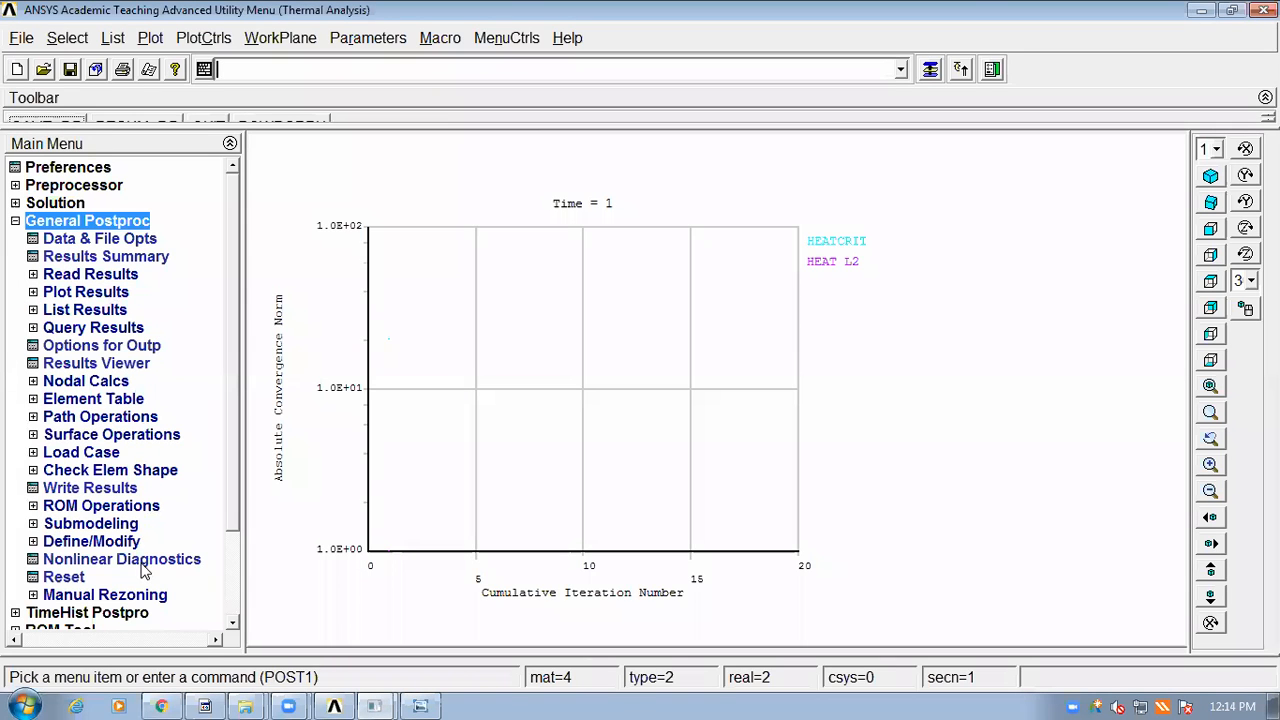
drag(435, 128, 435, 136)
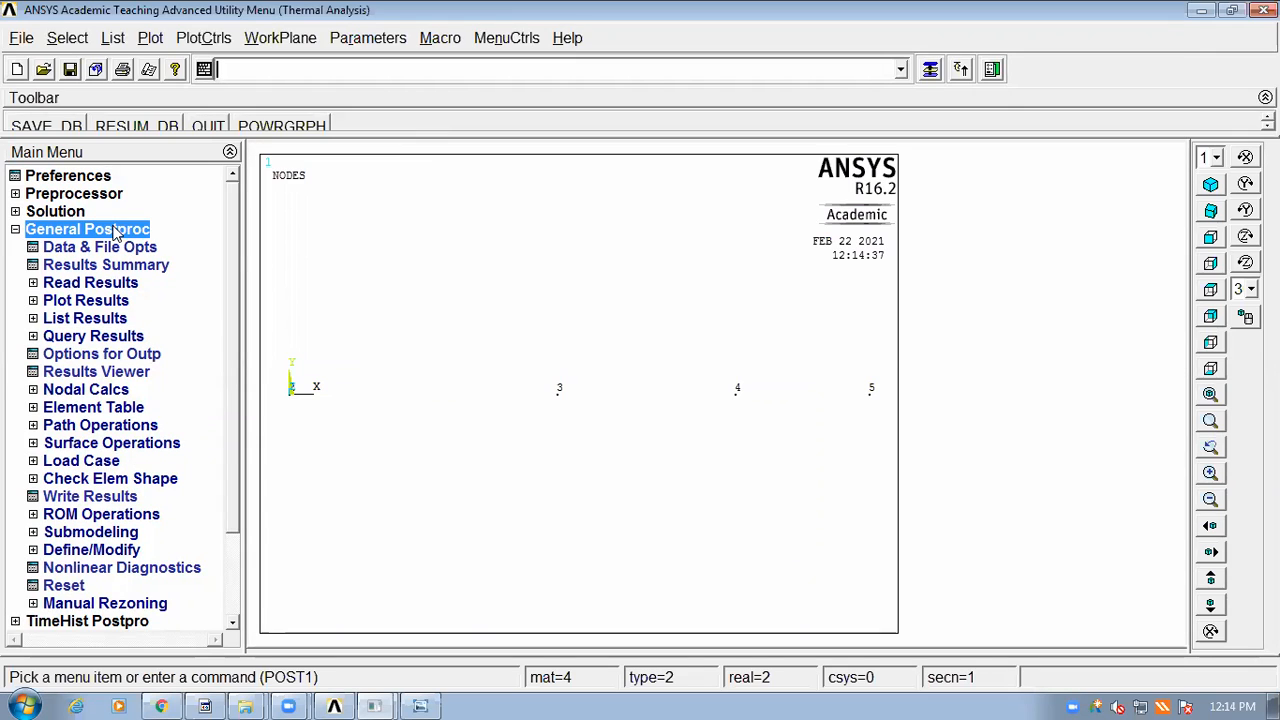
click(102, 308)
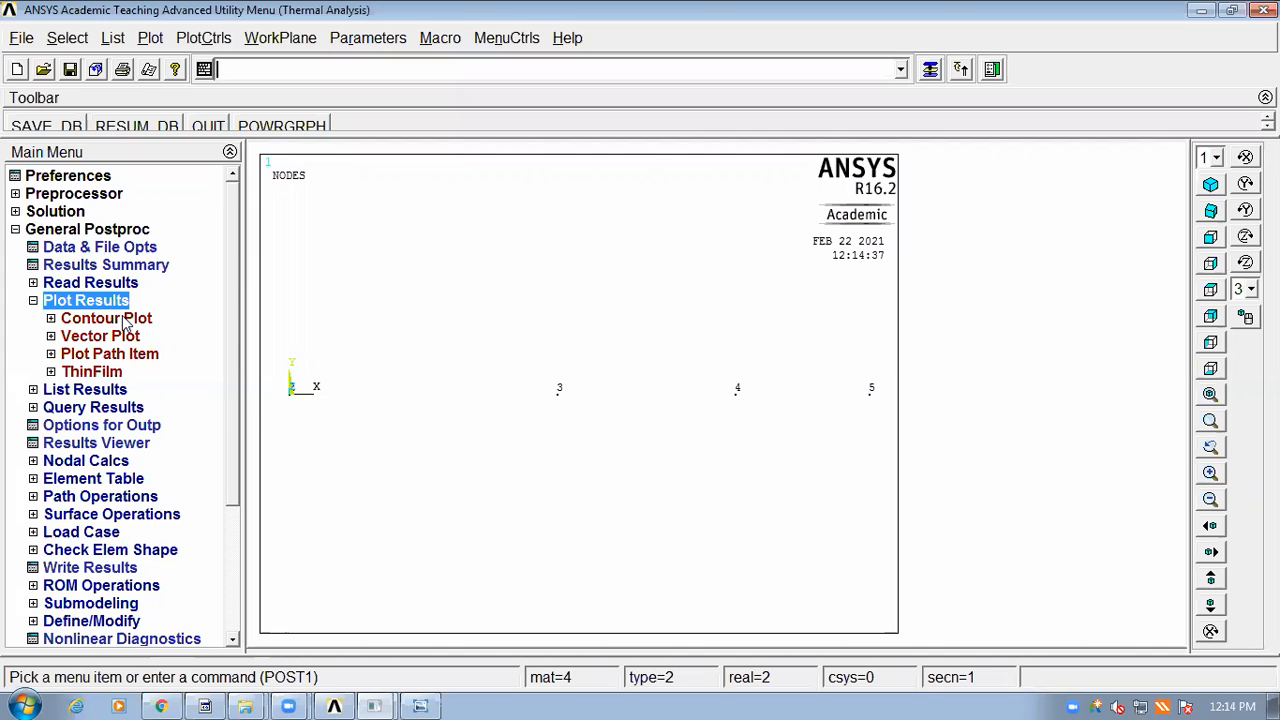
click(124, 320)
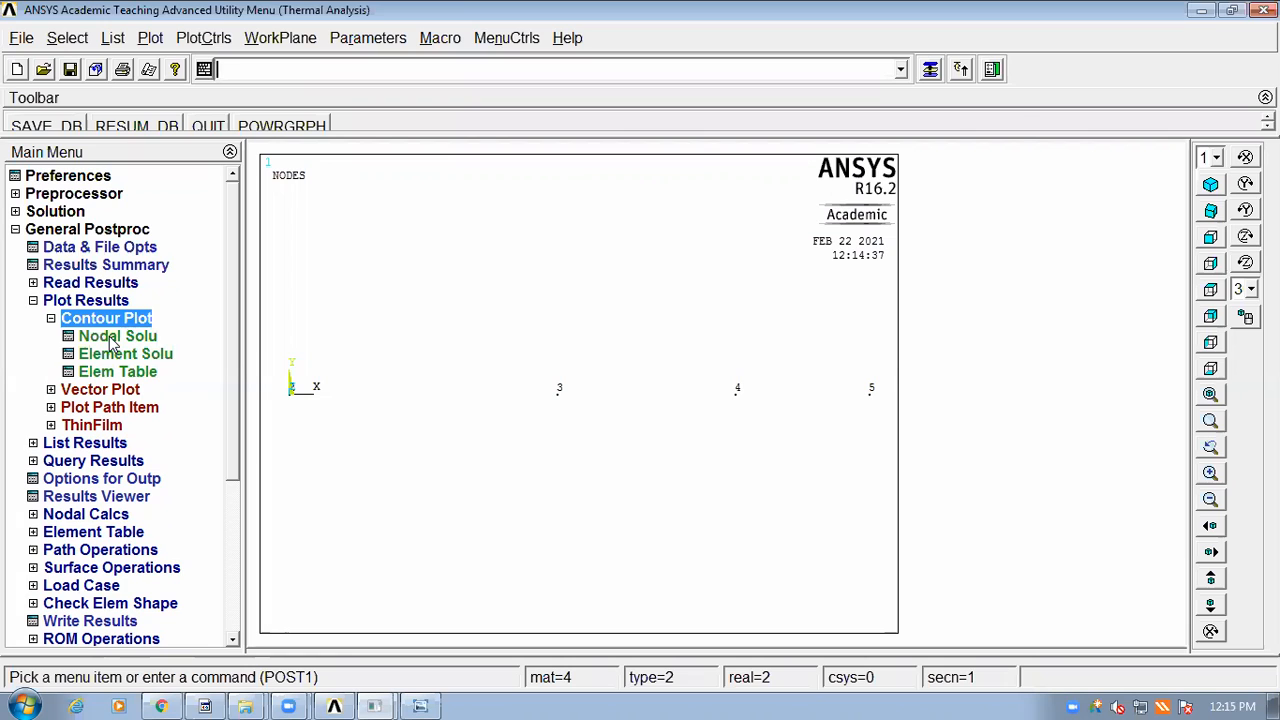
click(113, 338)
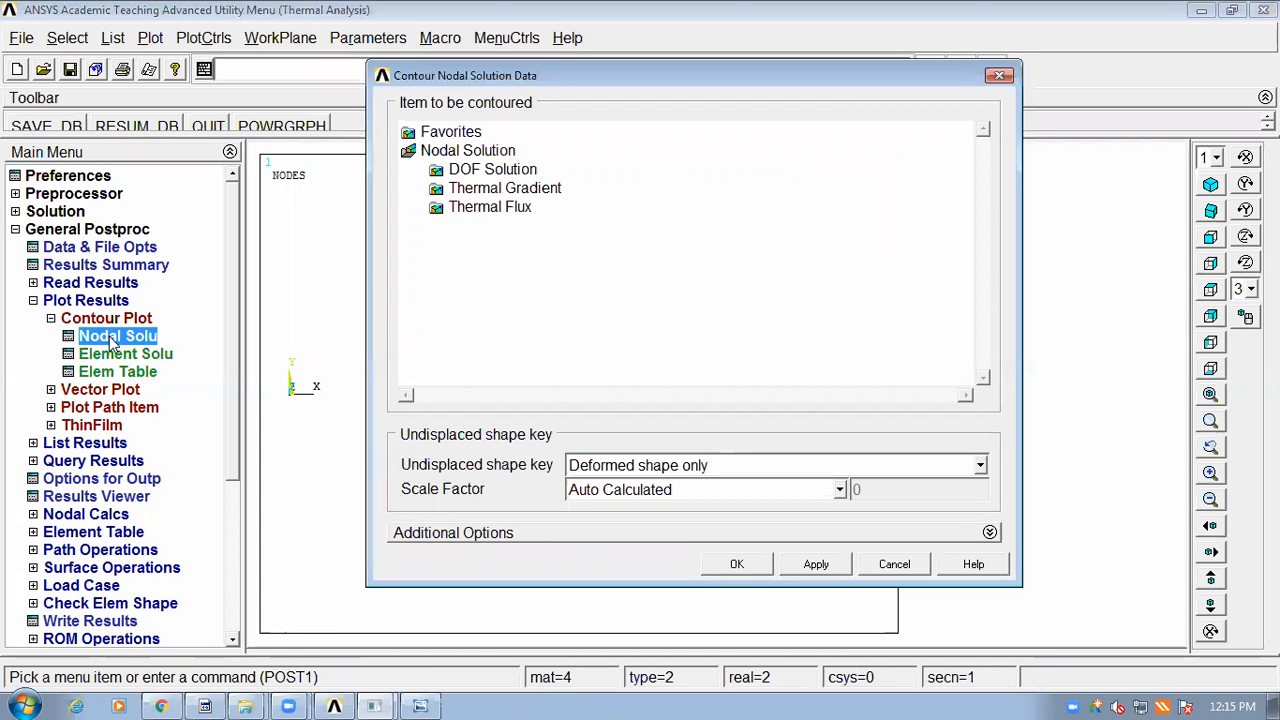
click(500, 172)
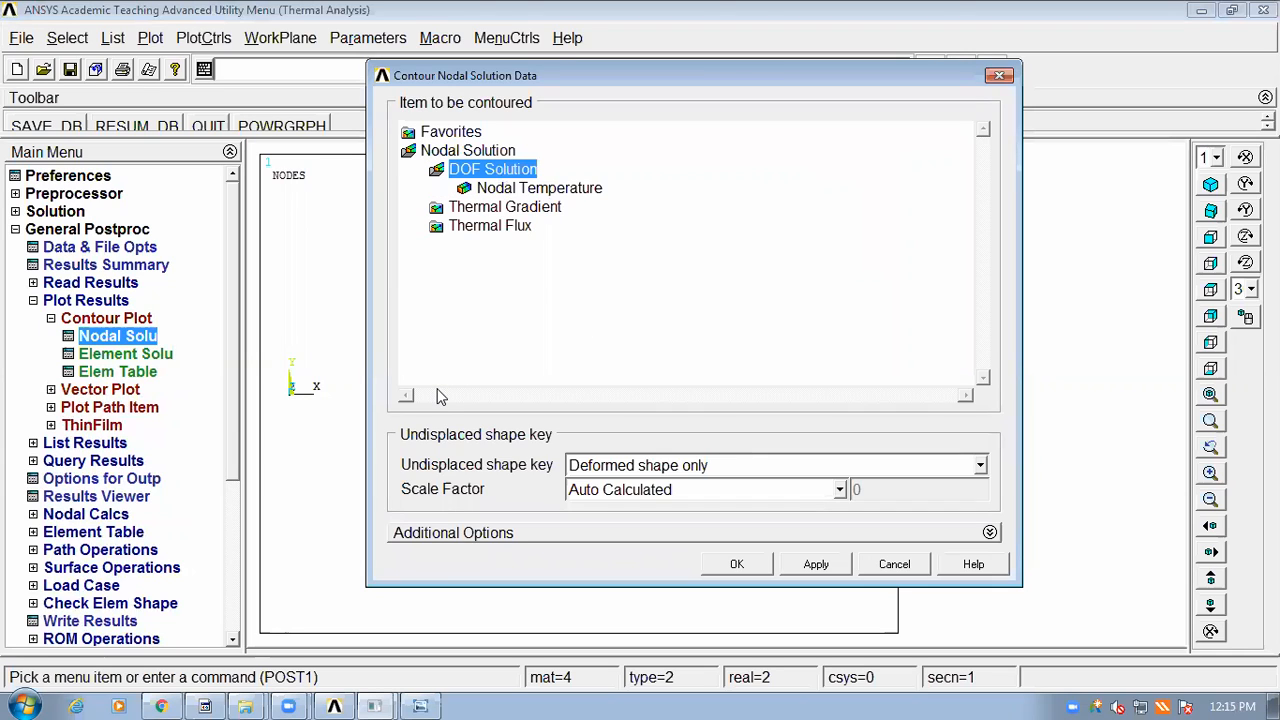
click(502, 190)
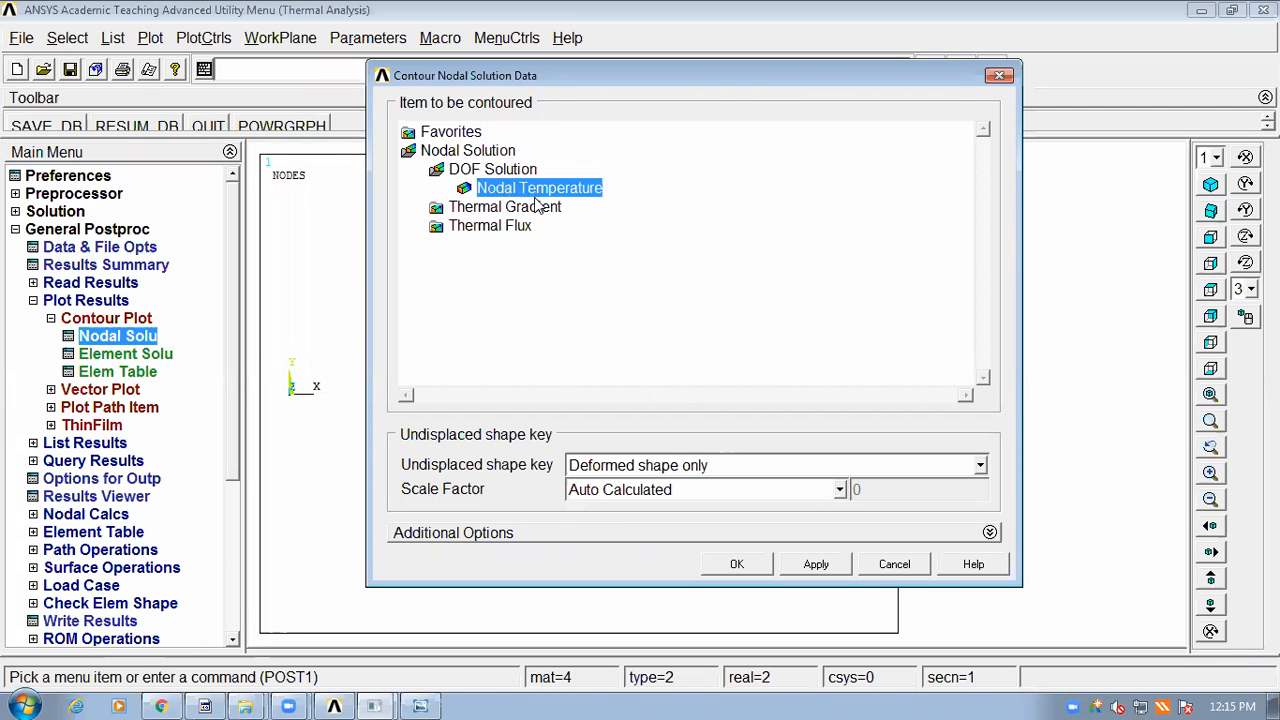
click(727, 568)
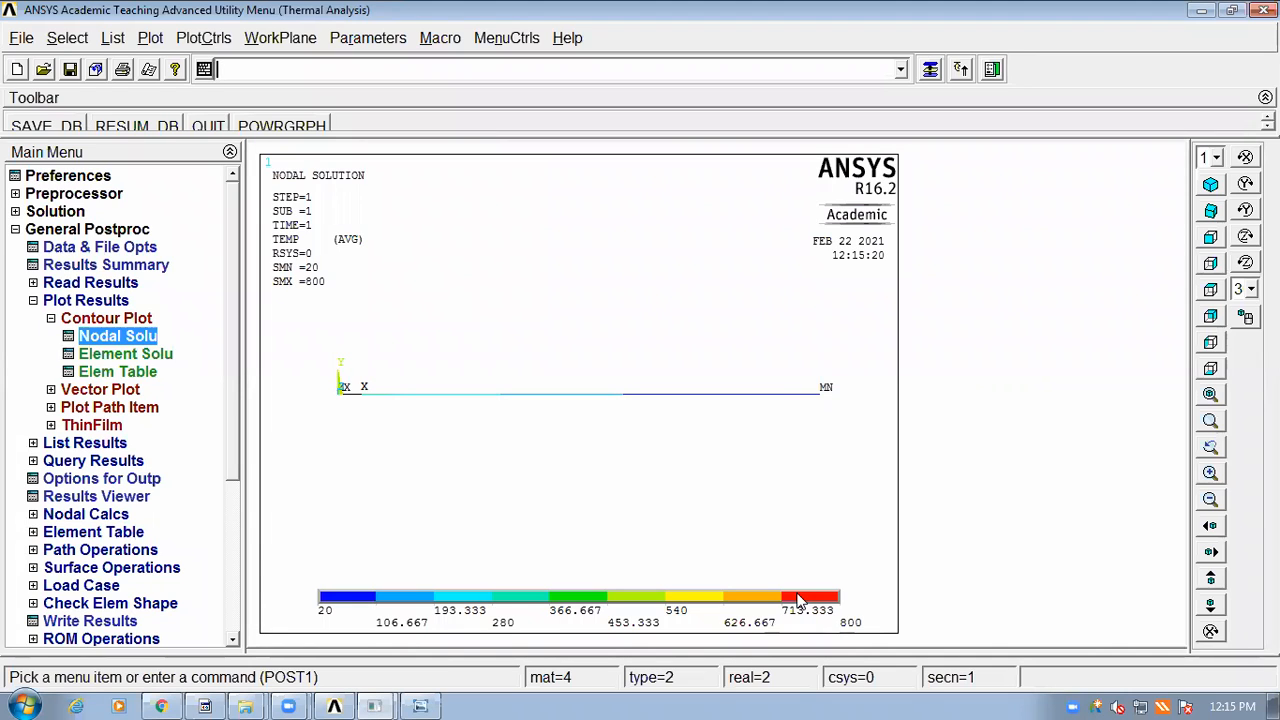
click(209, 40)
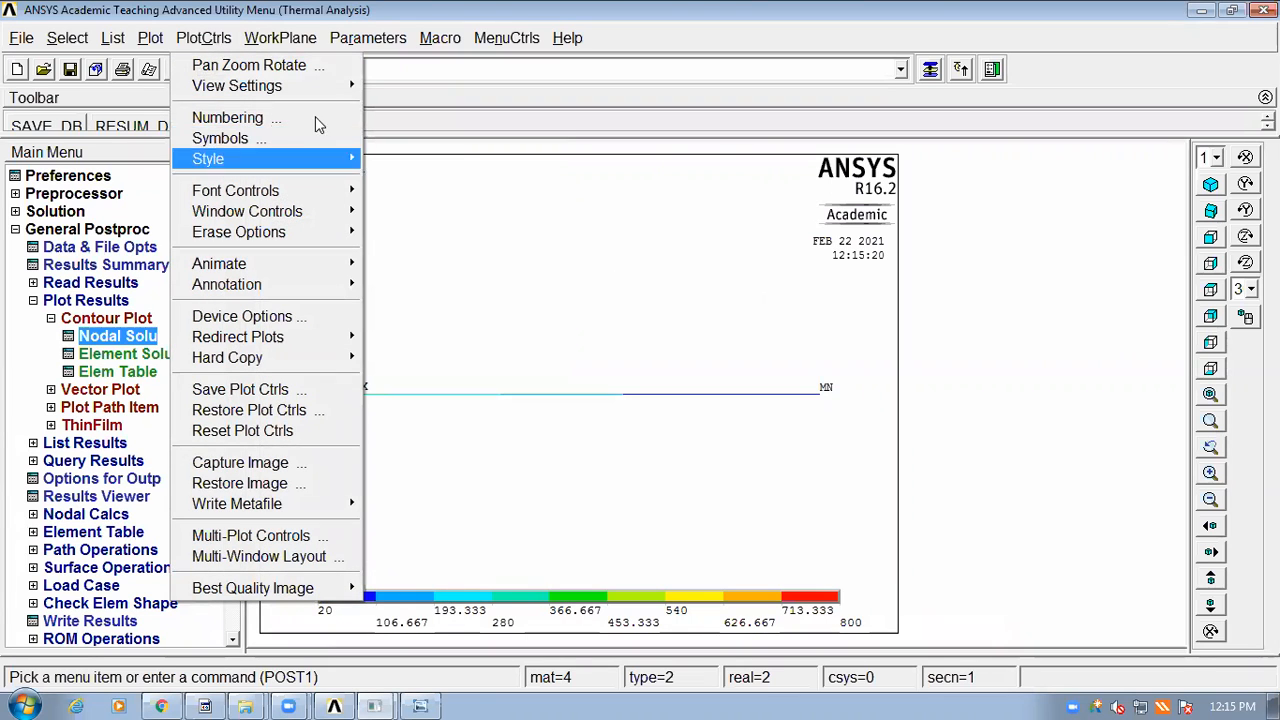
click(232, 463)
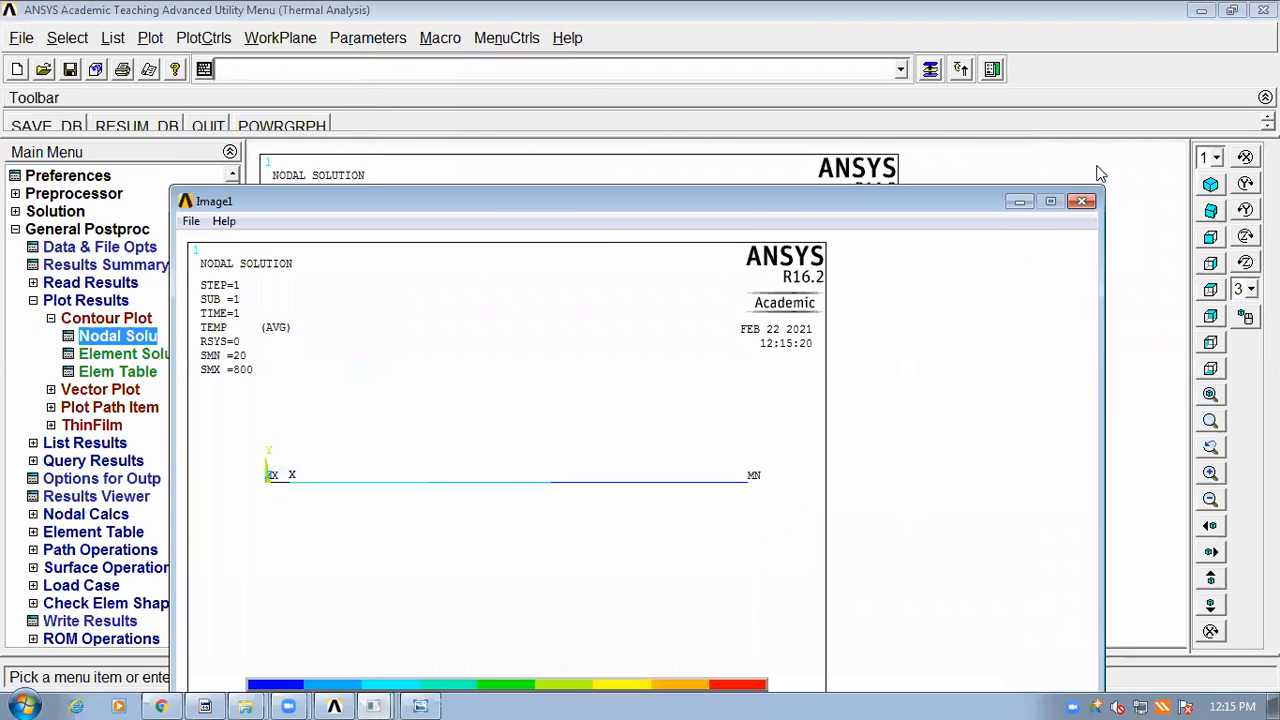
click(1084, 202)
Step: Turn on display of element shapes based on real constant descriptions, and show the contour plot in isometric view
click(196, 43)
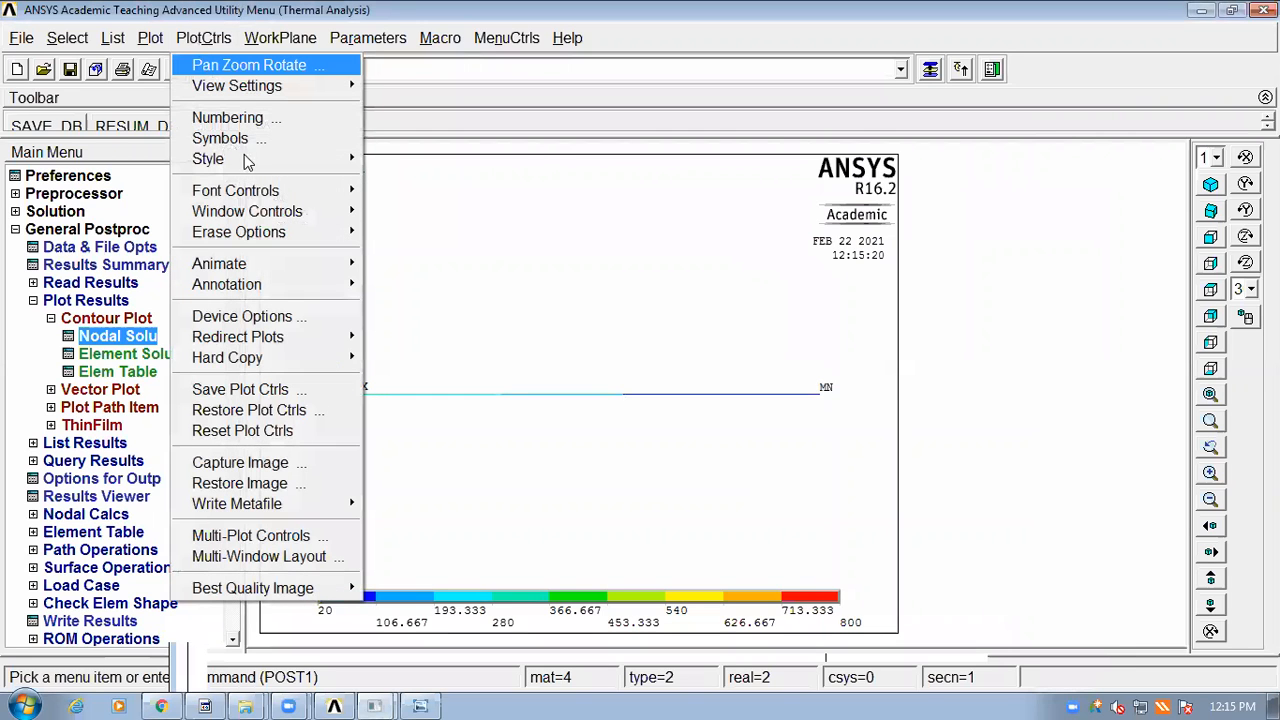
click(322, 163)
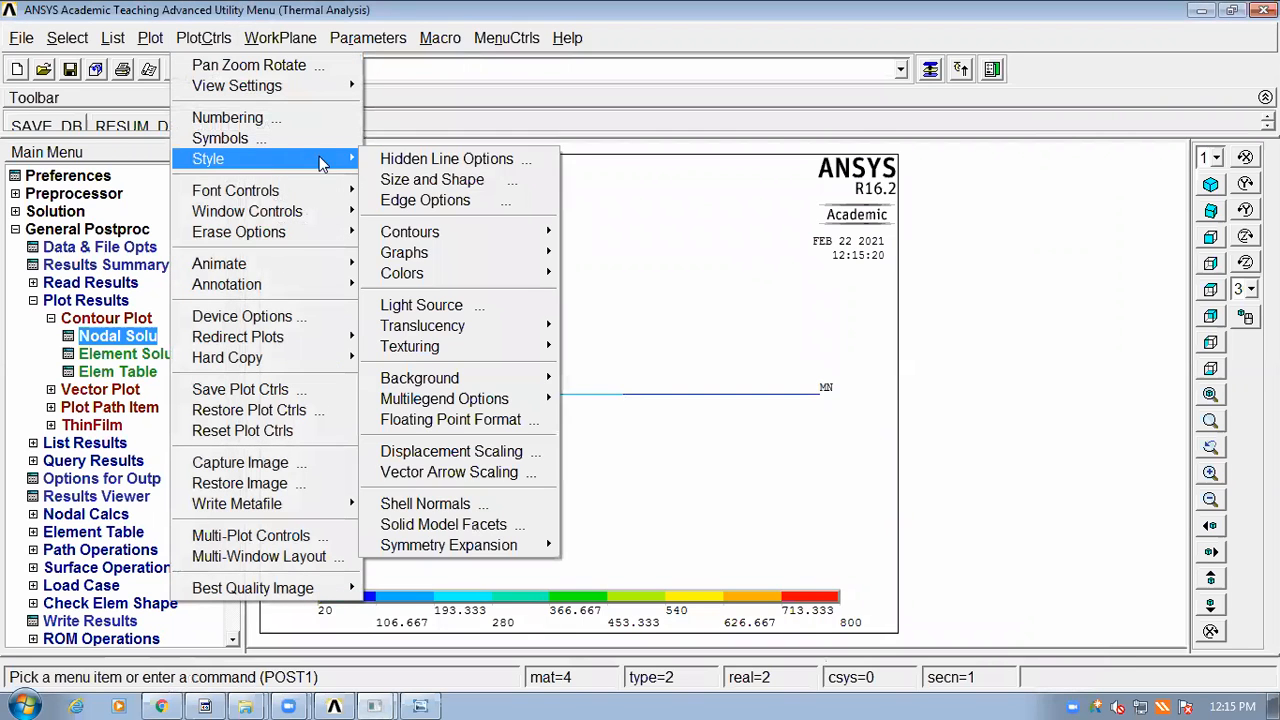
click(478, 181)
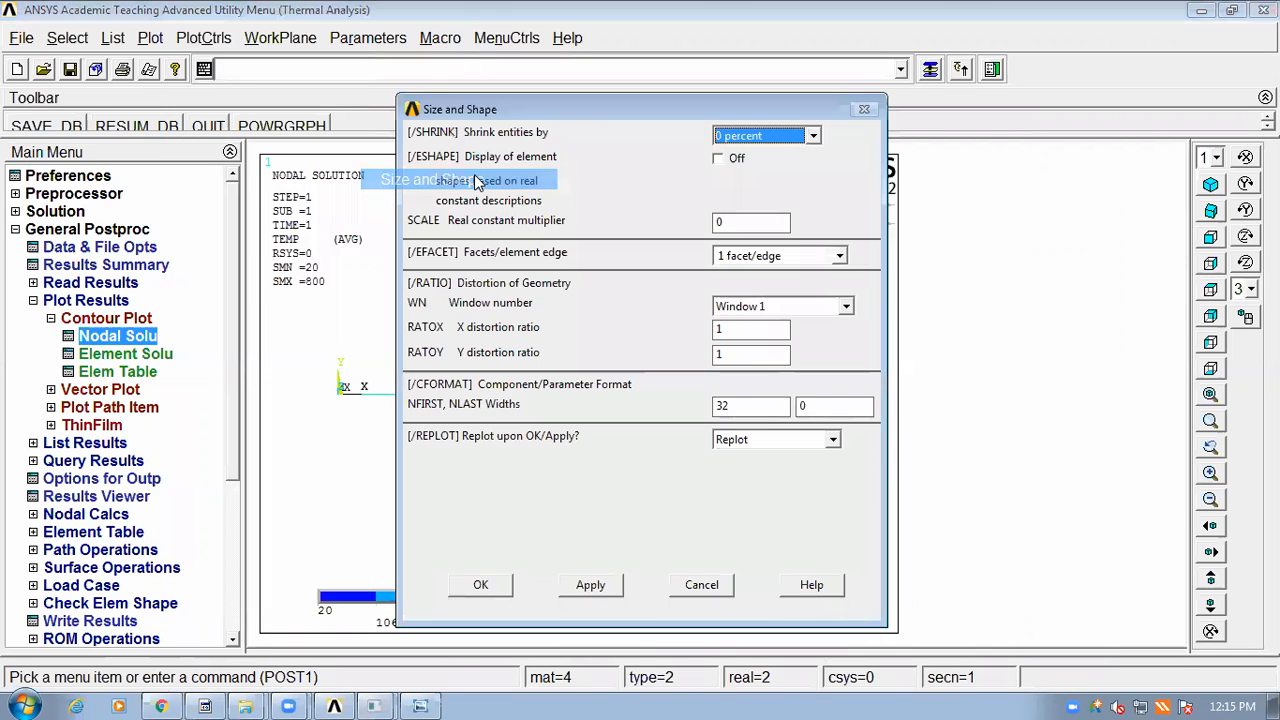
click(724, 160)
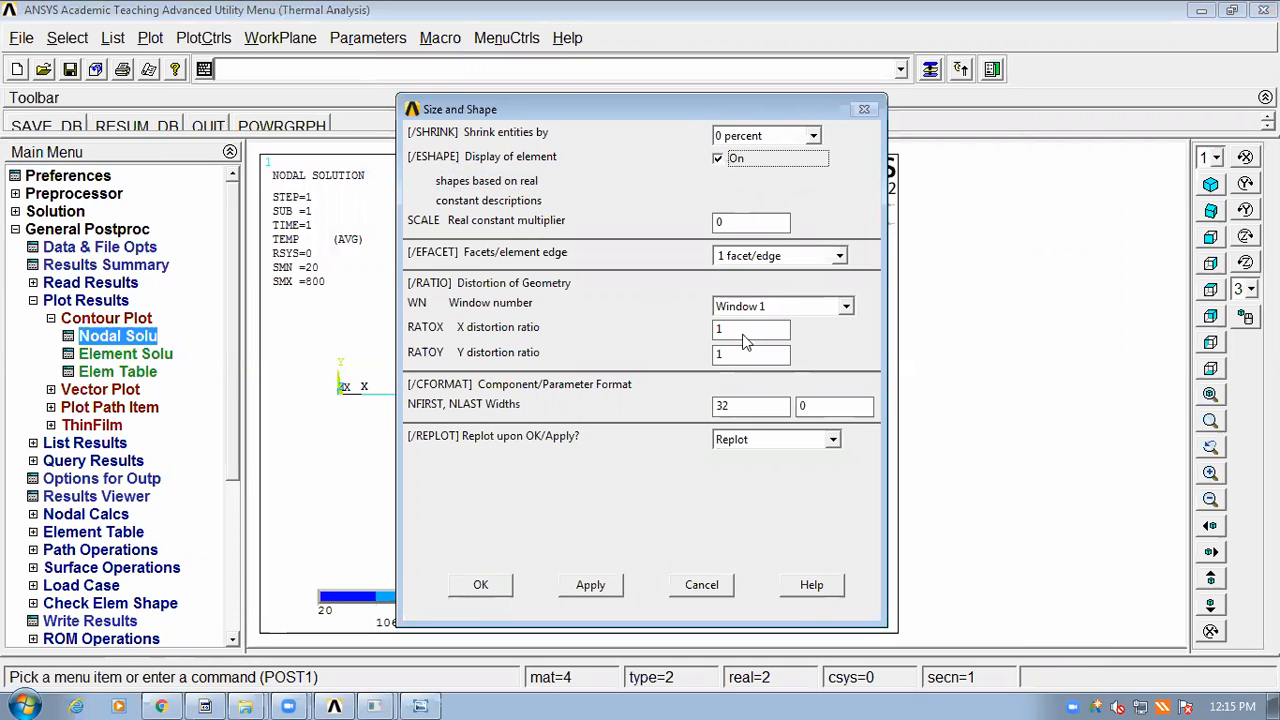
click(485, 588)
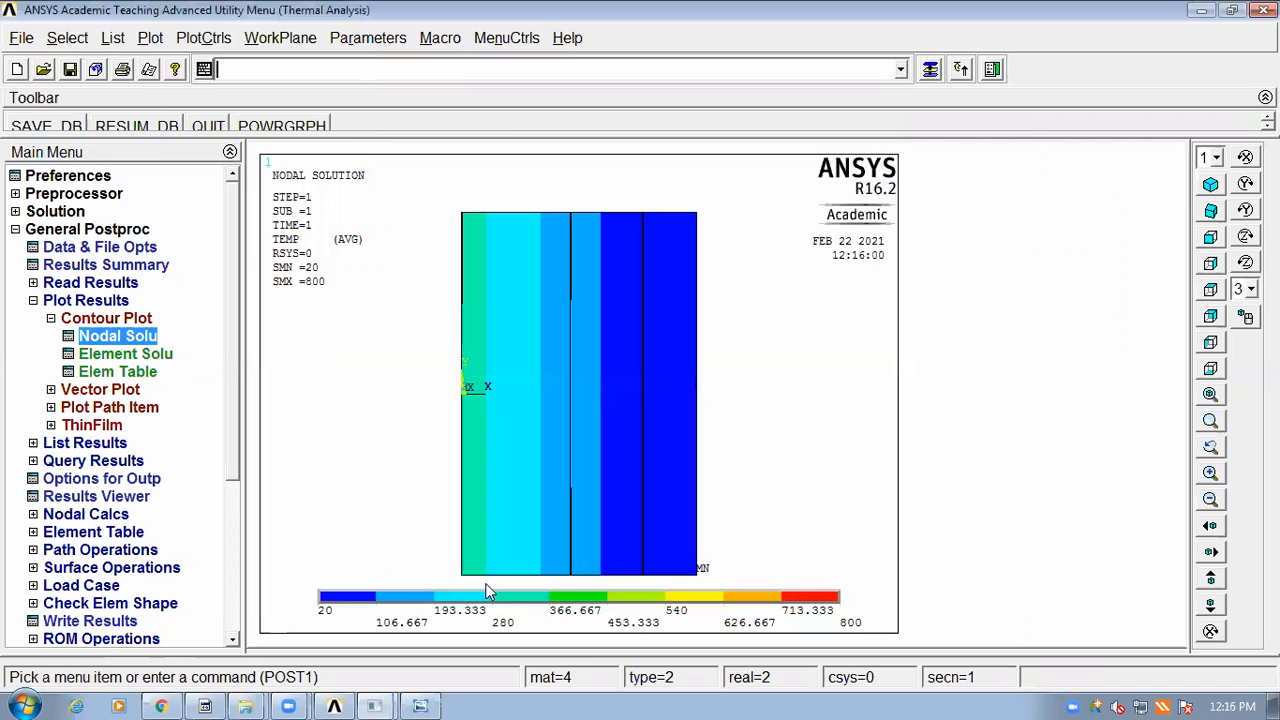
click(1209, 188)
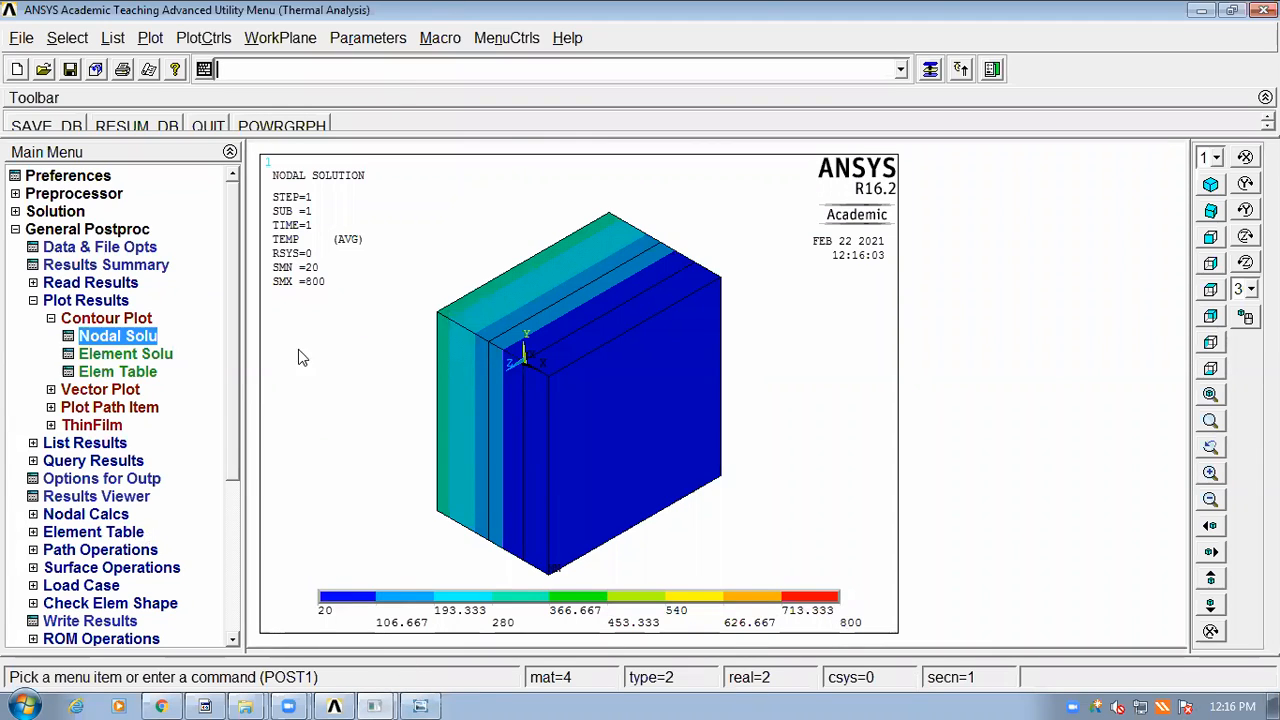
Step: List the nodal temperature DOF solution for all nodes of the composite wall
click(51, 319)
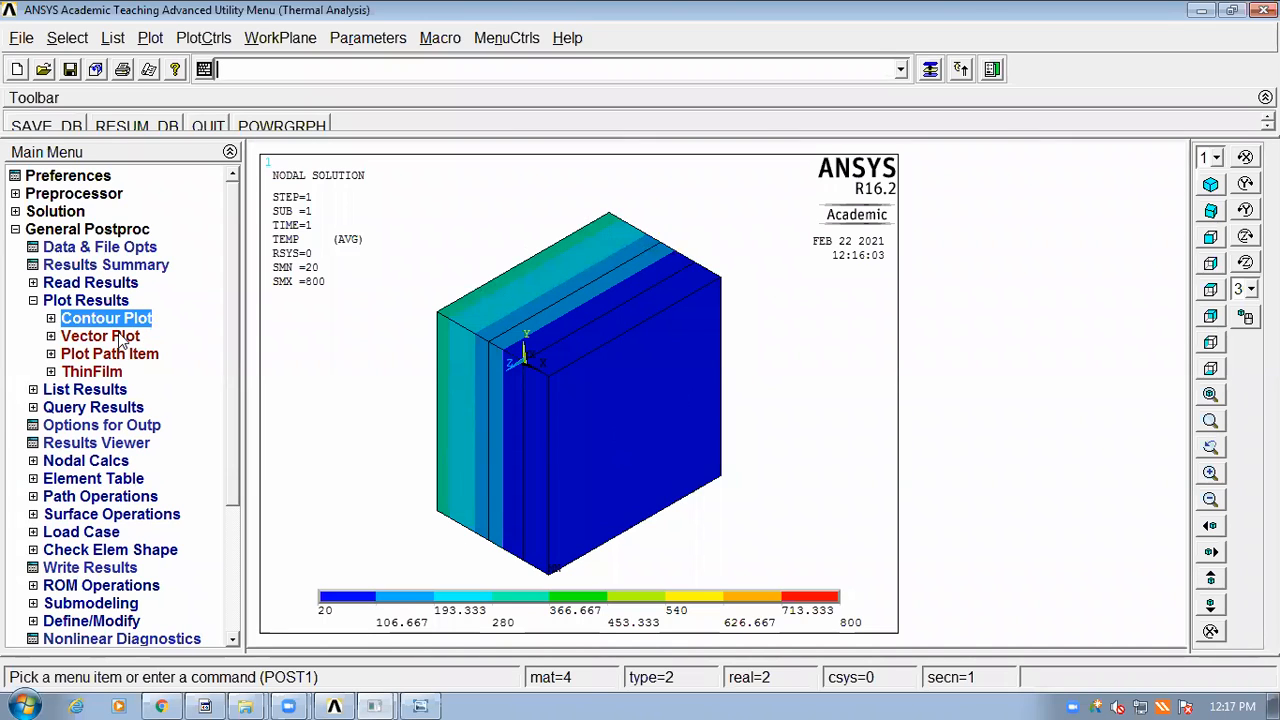
click(98, 389)
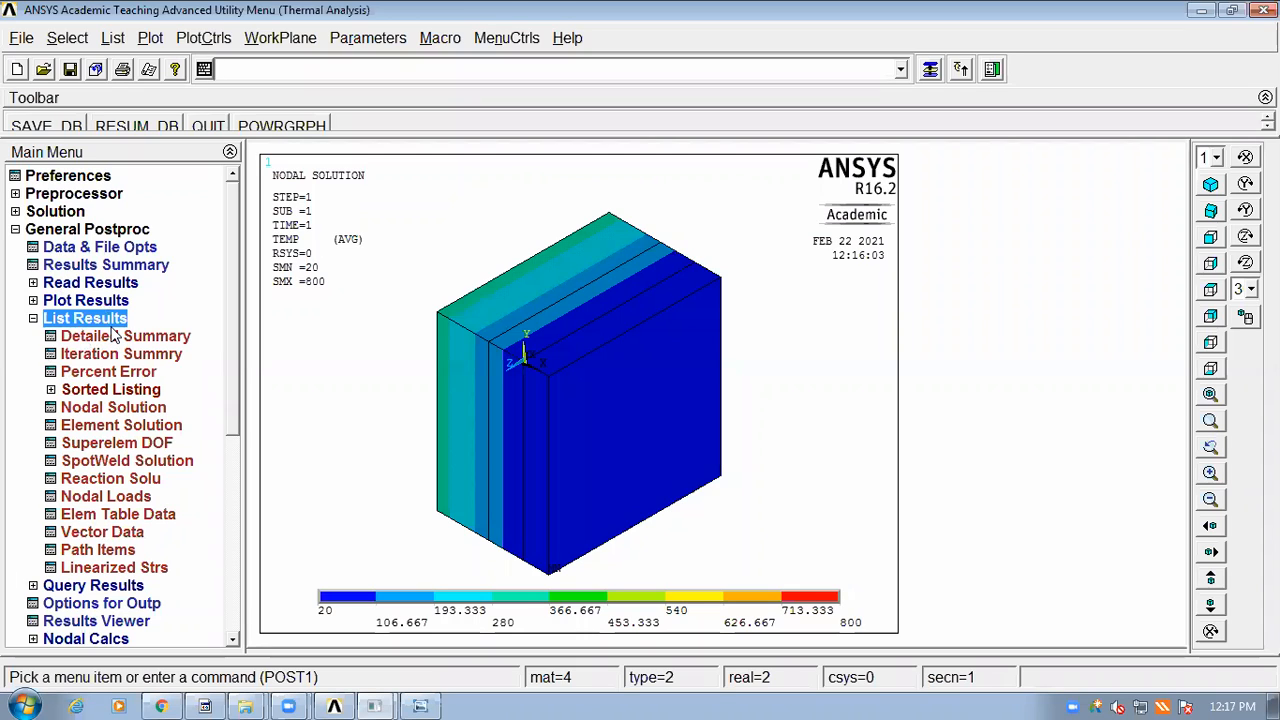
click(124, 412)
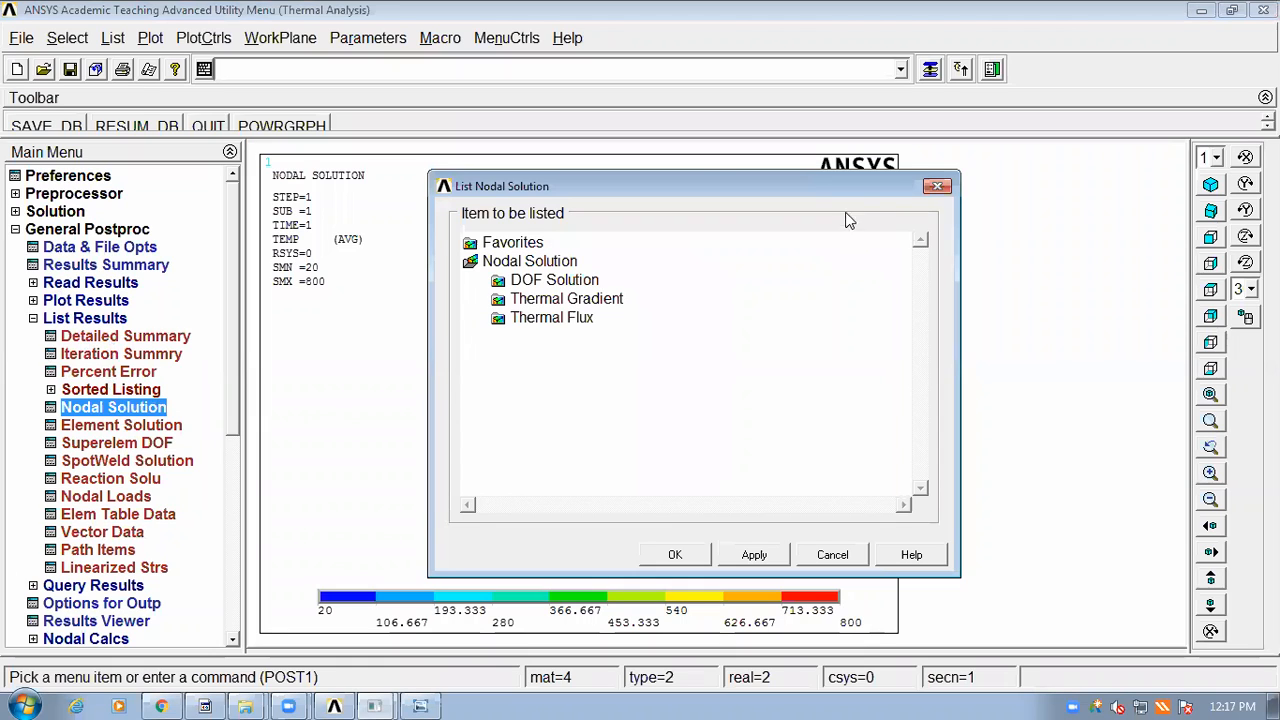
click(562, 280)
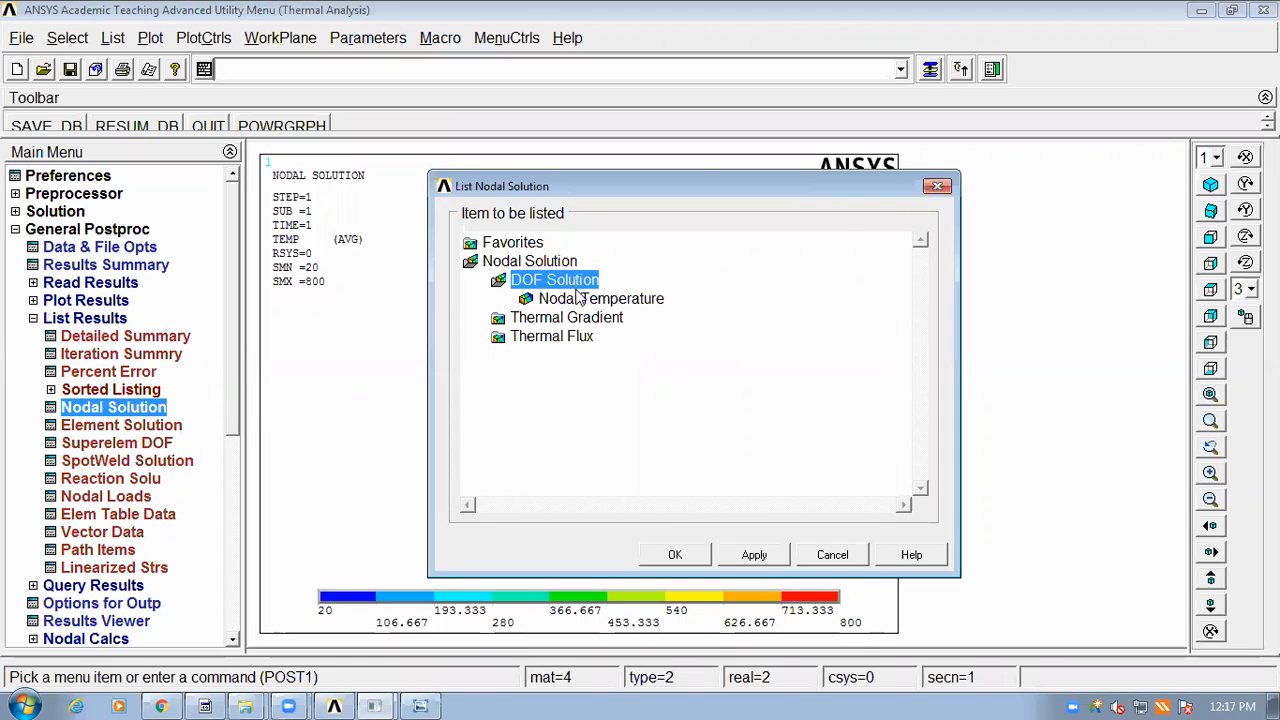
click(581, 298)
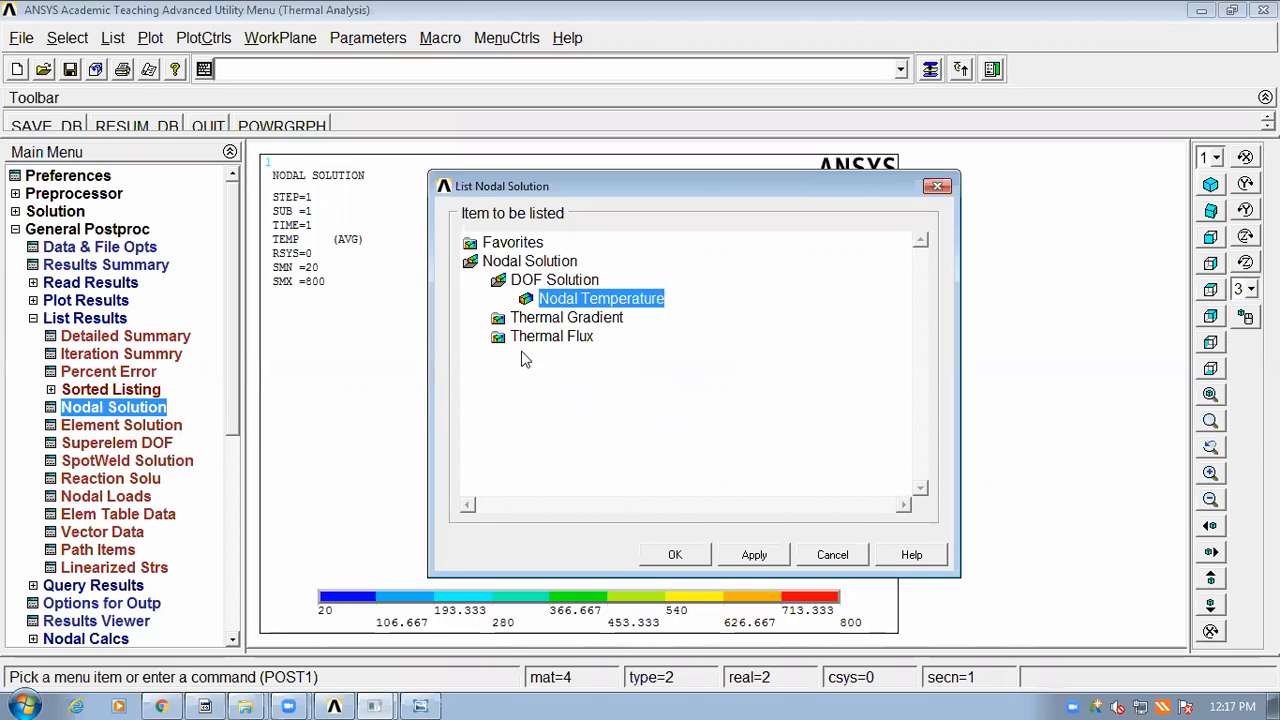
click(670, 558)
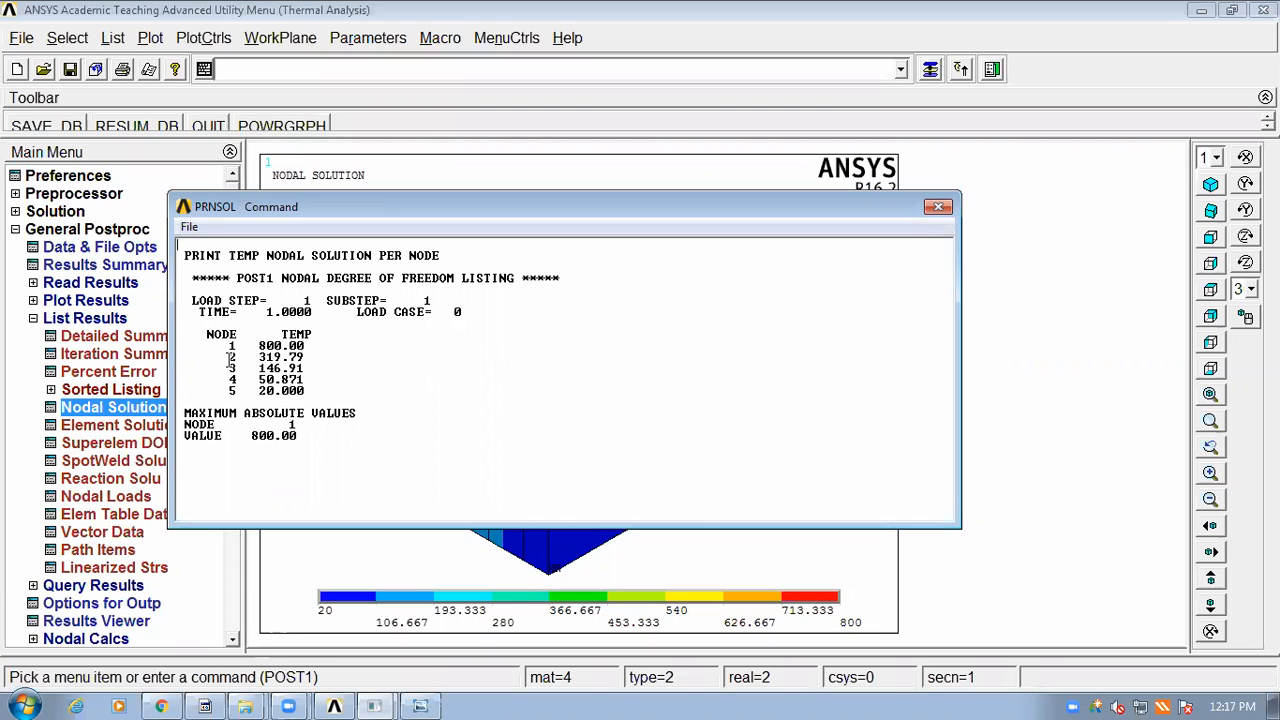
Step: Highlight the temperatures of nodes 2 to 4 in the nodal solution listing
drag(240, 358, 325, 392)
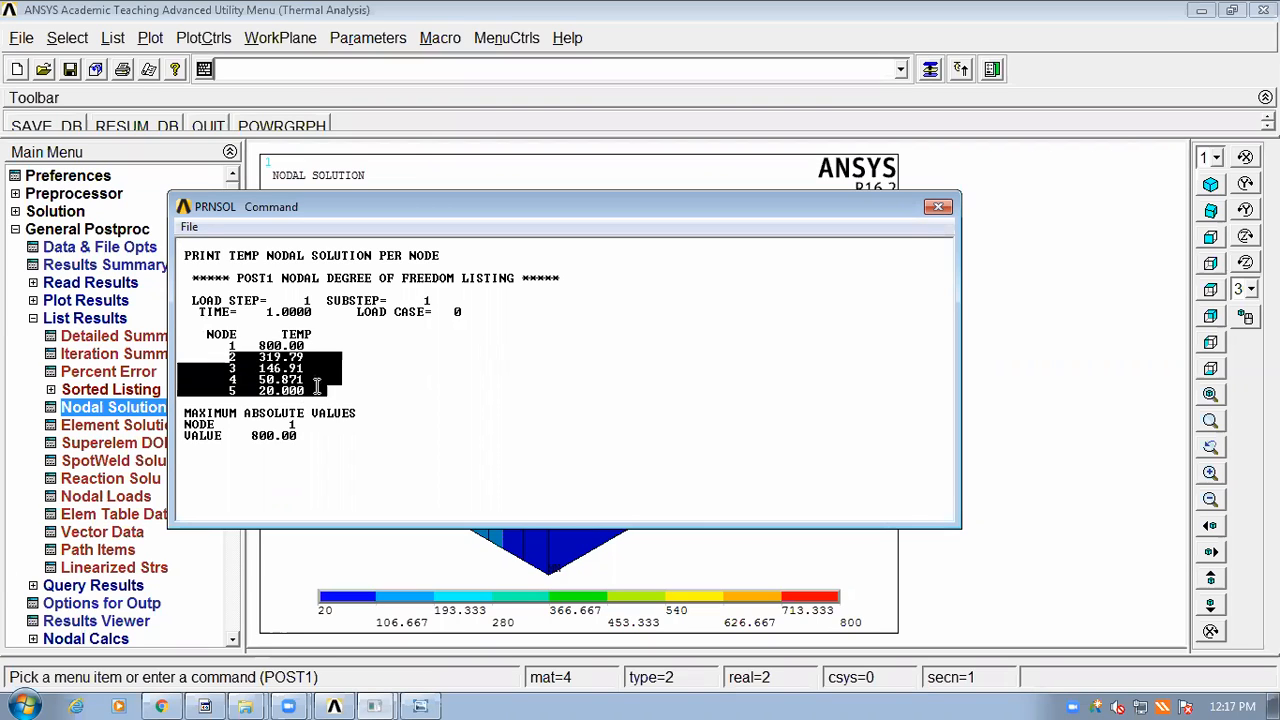
click(244, 357)
drag(261, 357, 320, 380)
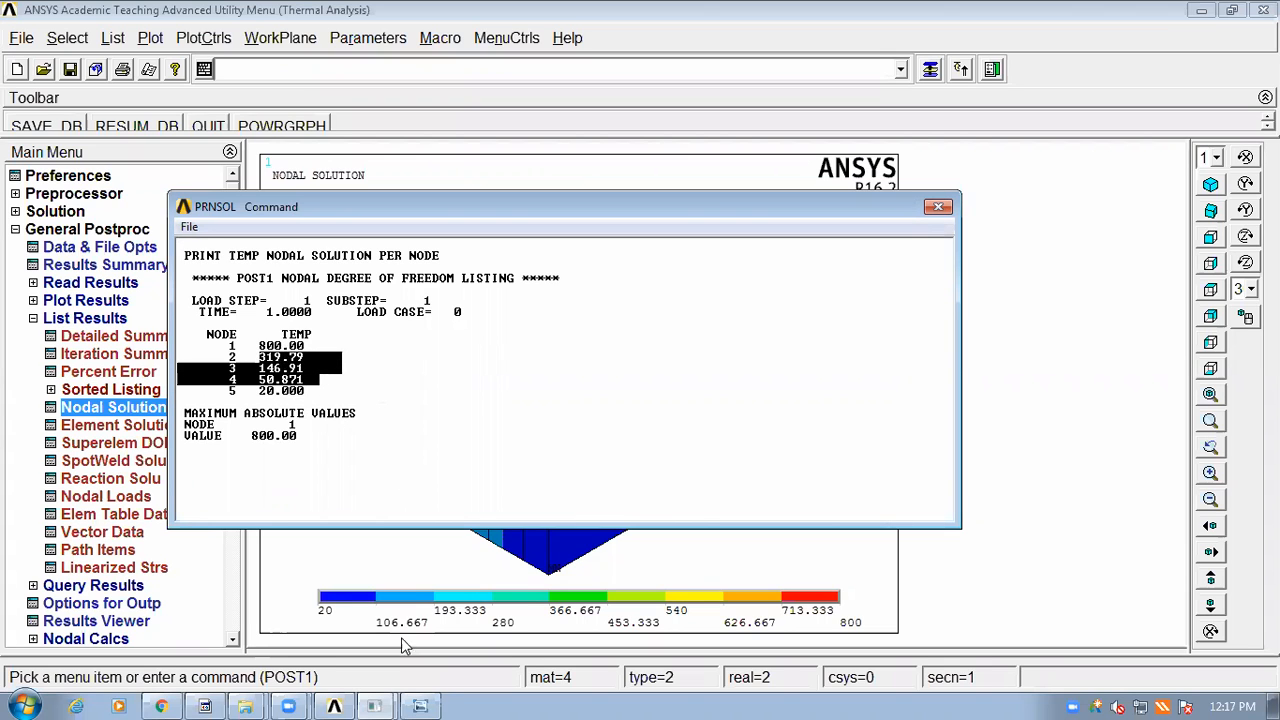
Step: Switch to Windows Photo Viewer, compare the handwritten solution's nodal temperatures with the listing, and return to ANSYS
click(428, 701)
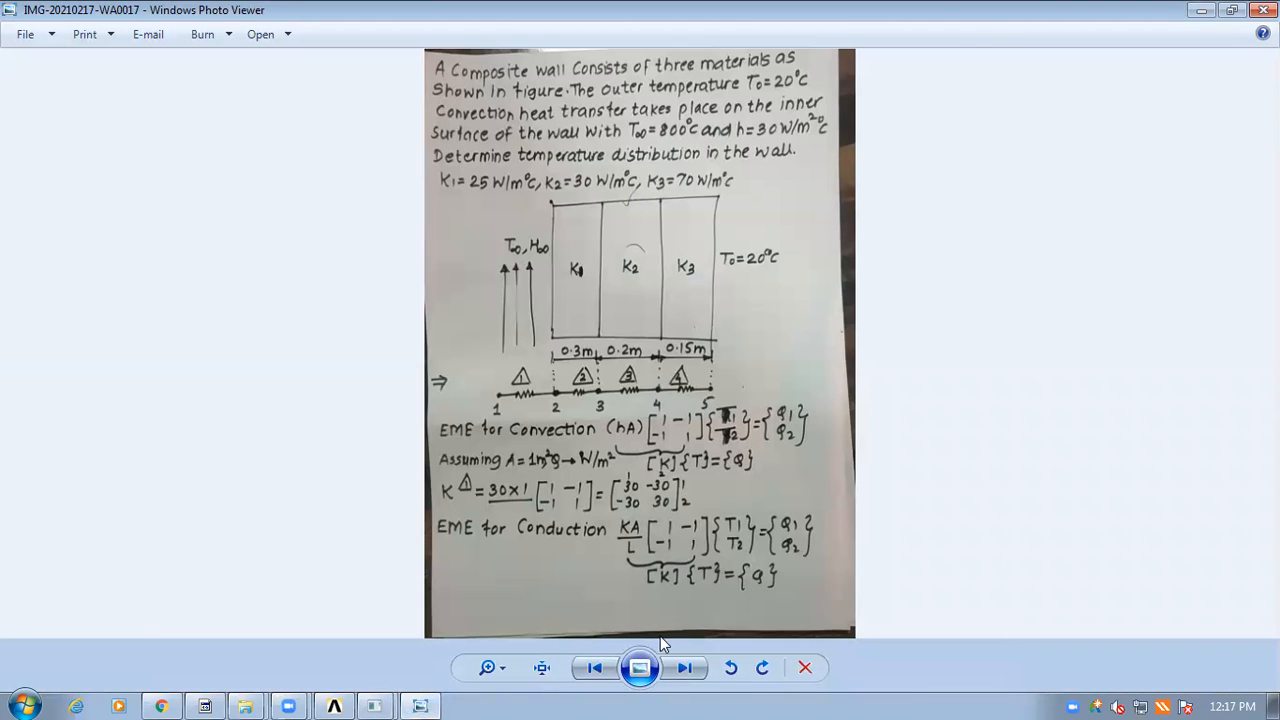
click(682, 668)
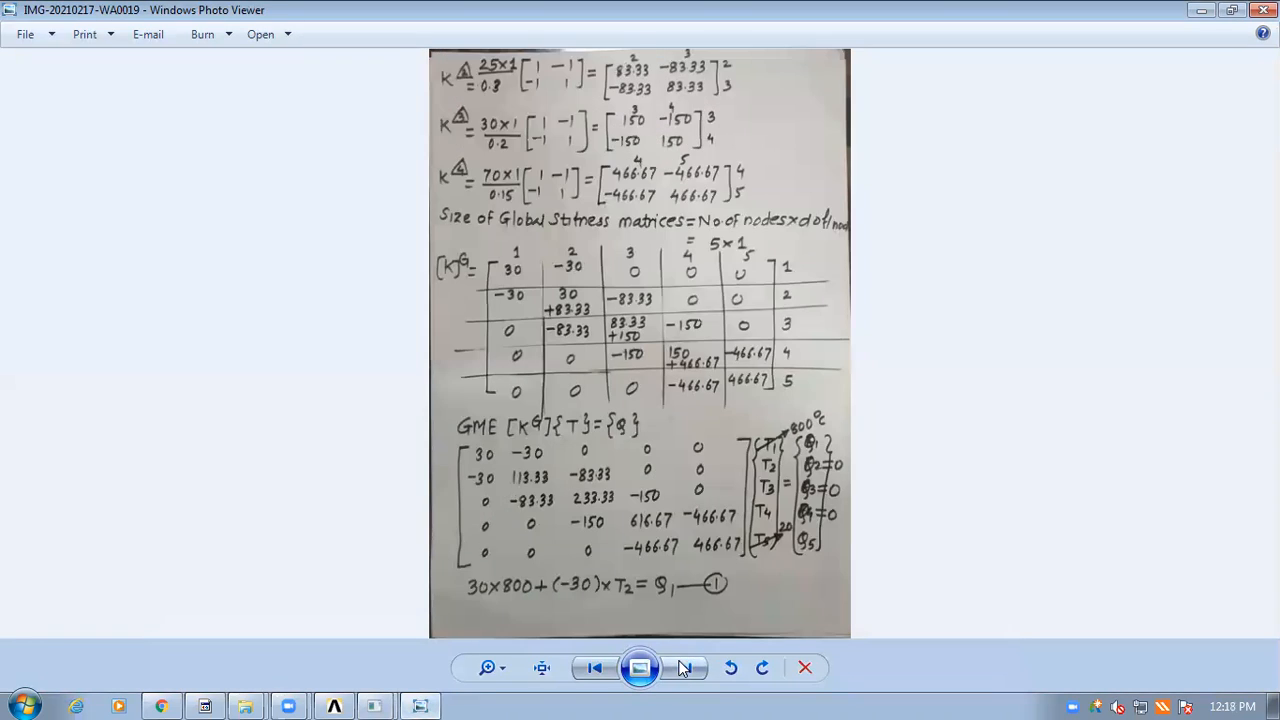
click(682, 668)
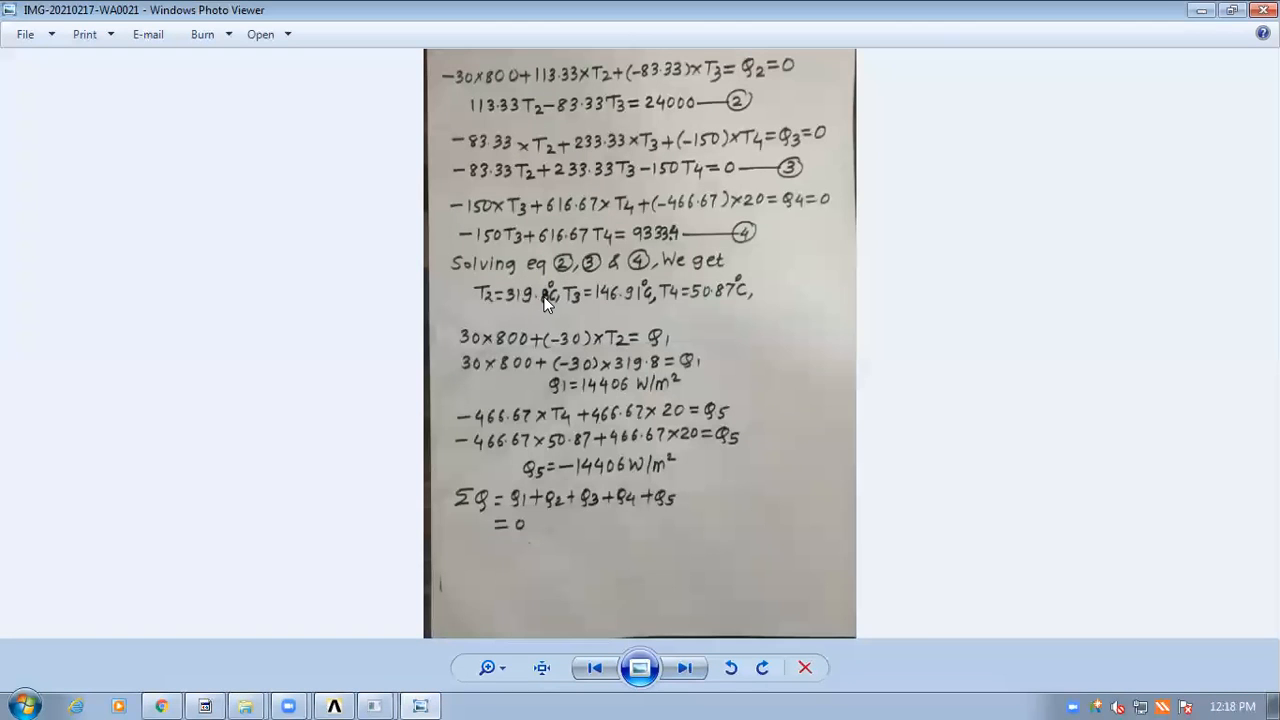
mouse_move(374, 705)
click(382, 666)
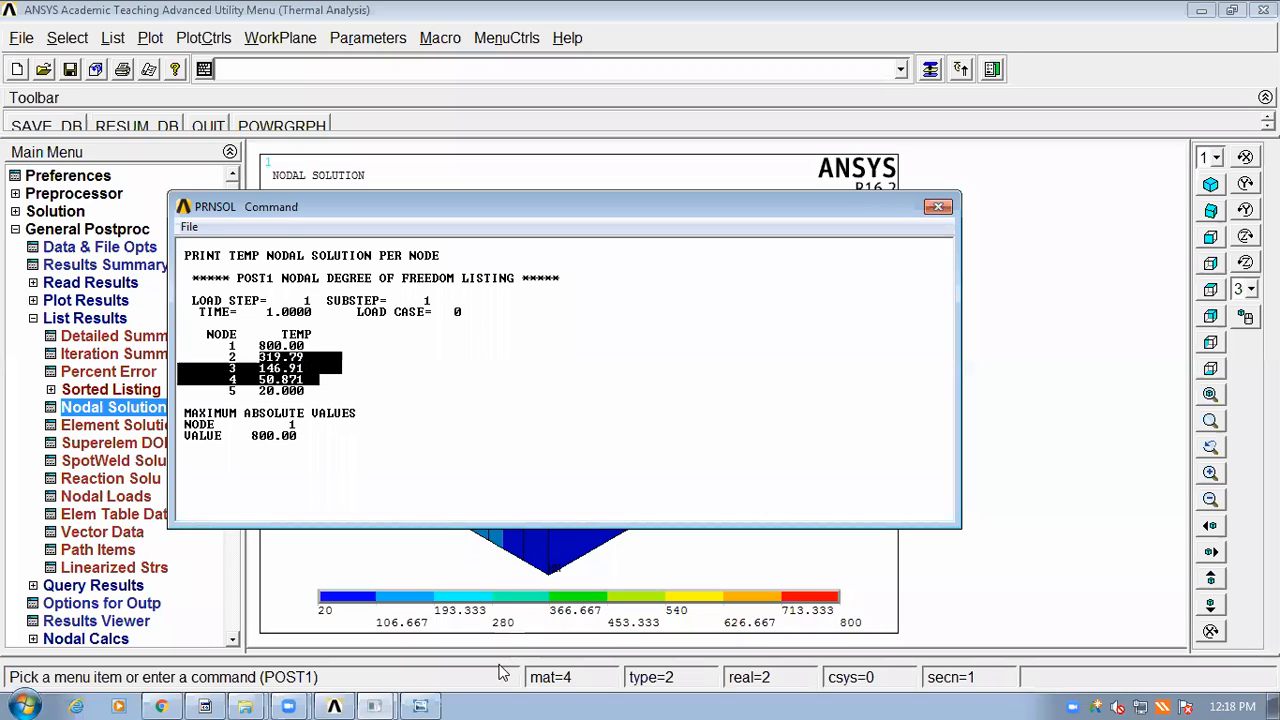
Step: Switch to Windows Photo Viewer, recheck the handwritten values of T2, T3 and T4 against the nodal temperature listing, and return to ANSYS
mouse_move(418, 703)
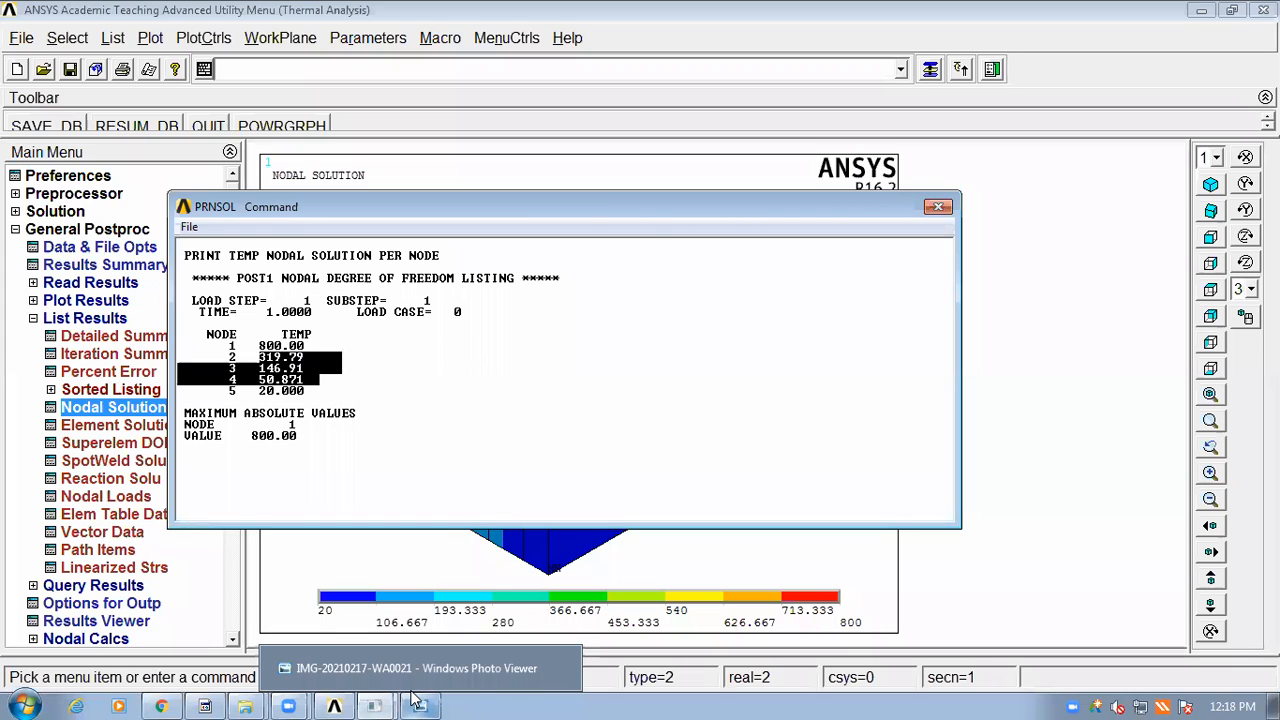
click(413, 700)
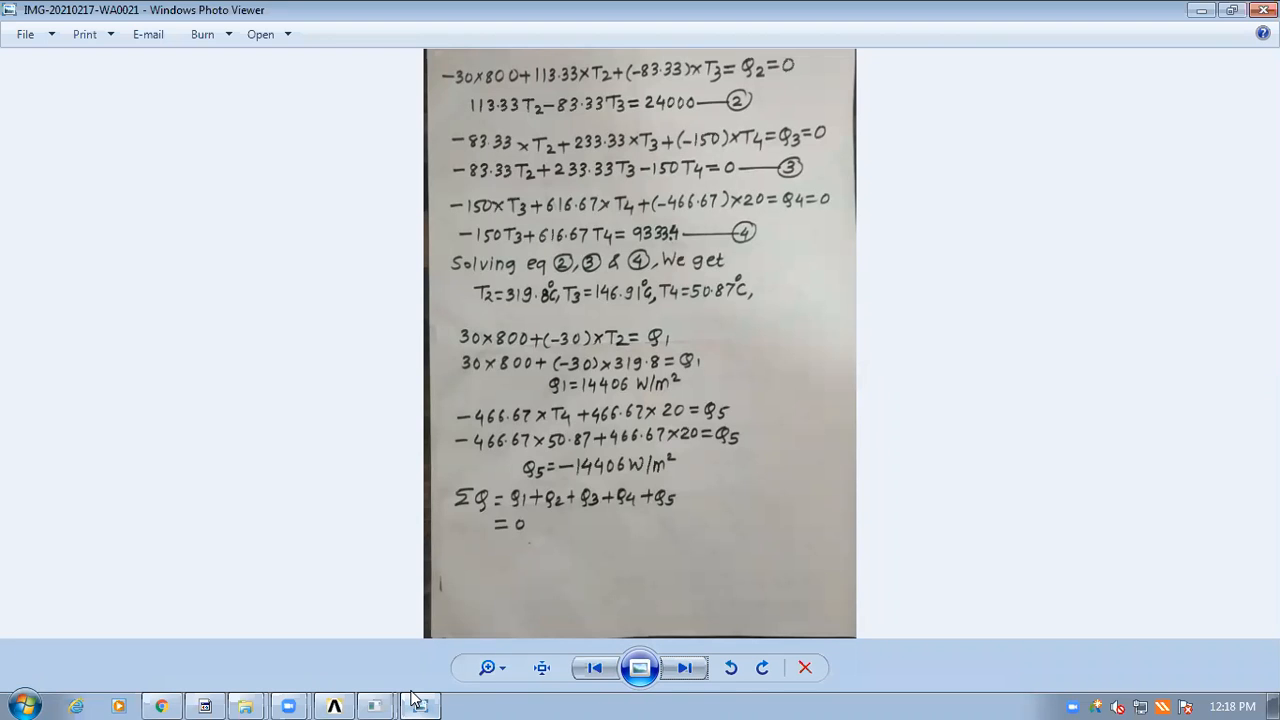
click(416, 701)
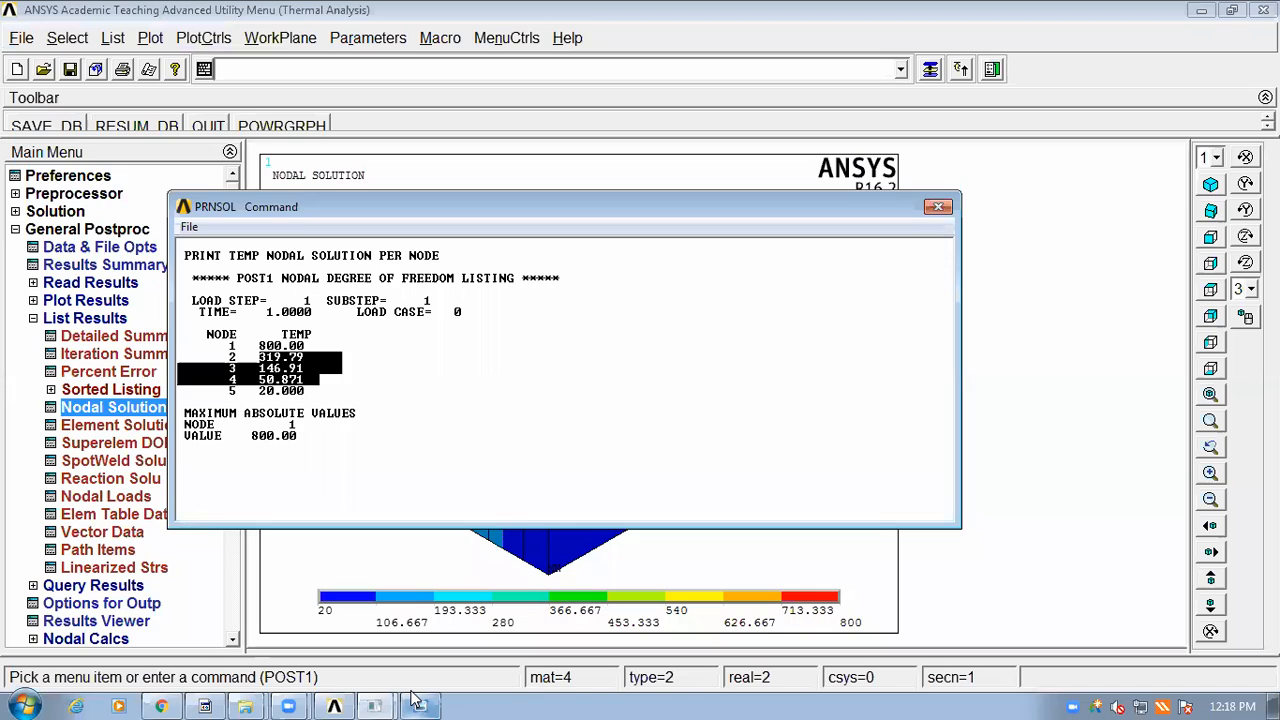
click(416, 703)
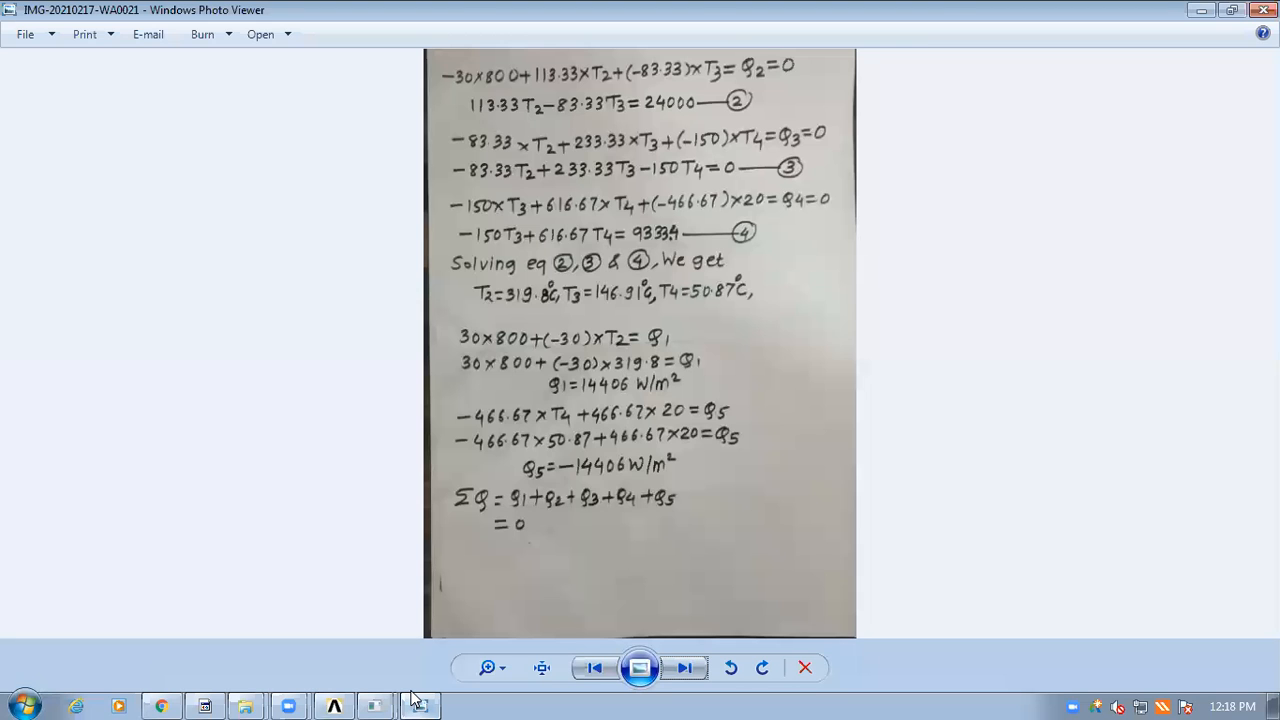
click(416, 701)
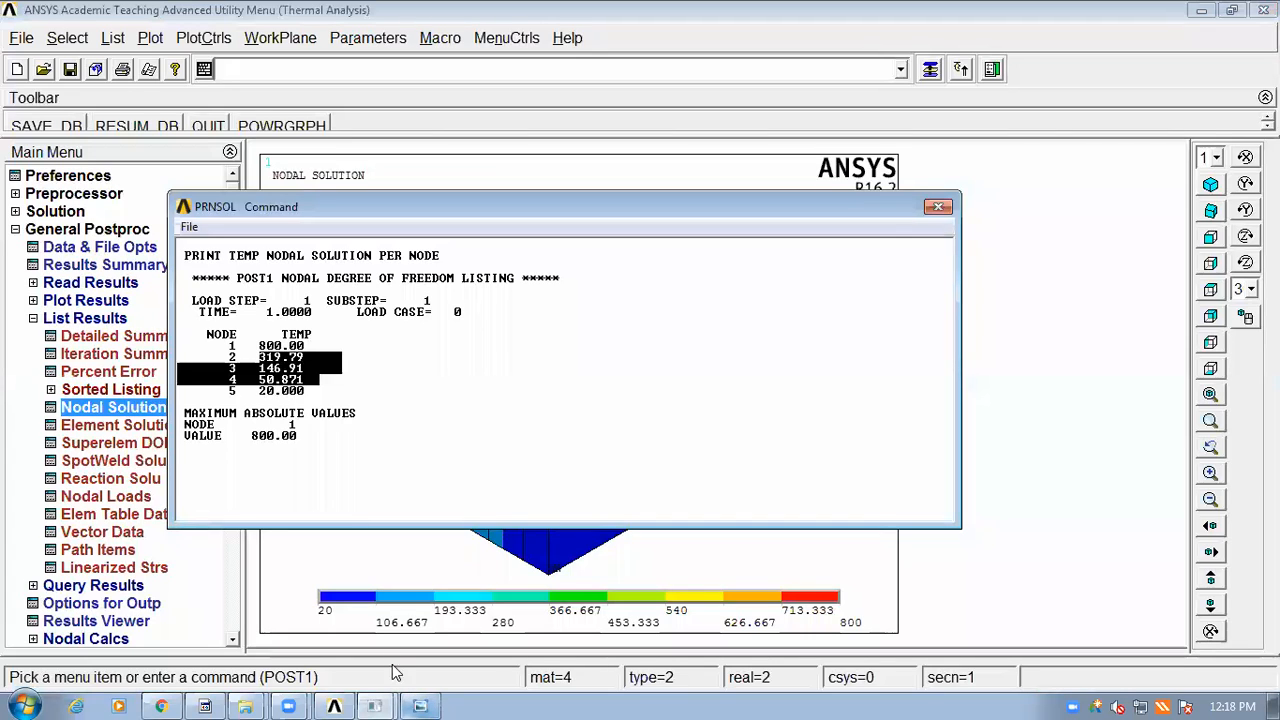
click(191, 228)
click(228, 250)
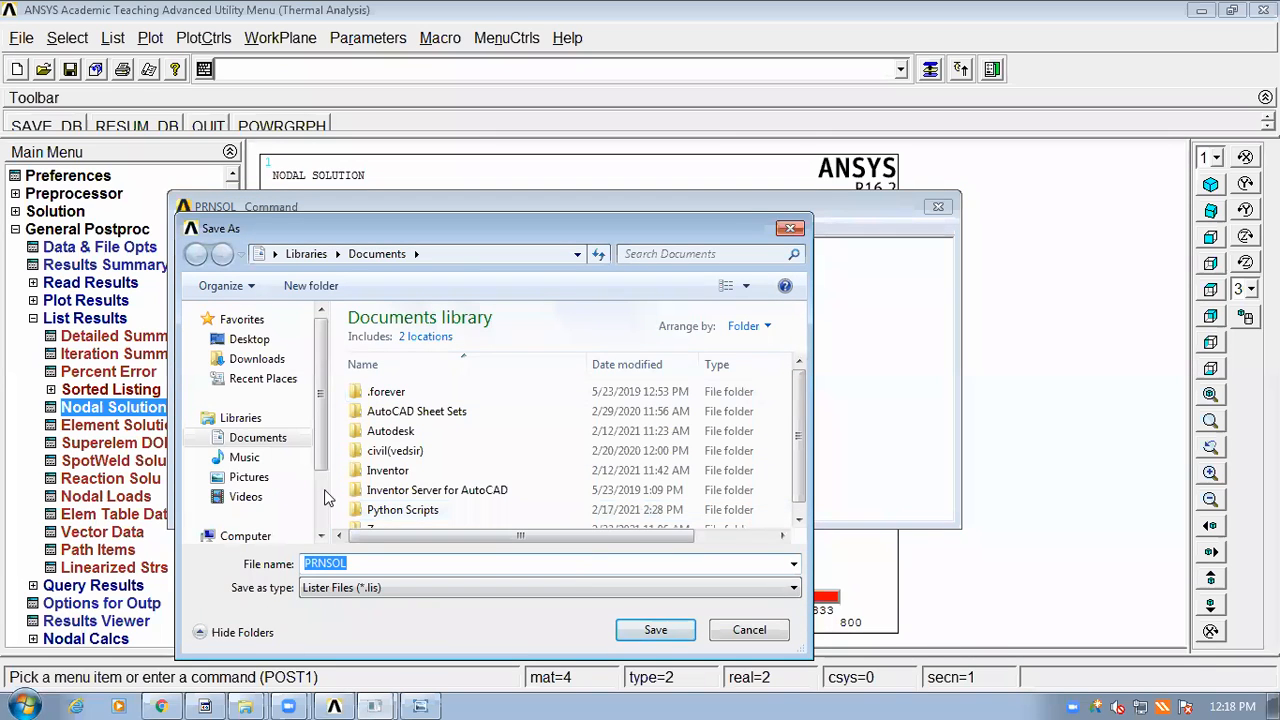
click(790, 228)
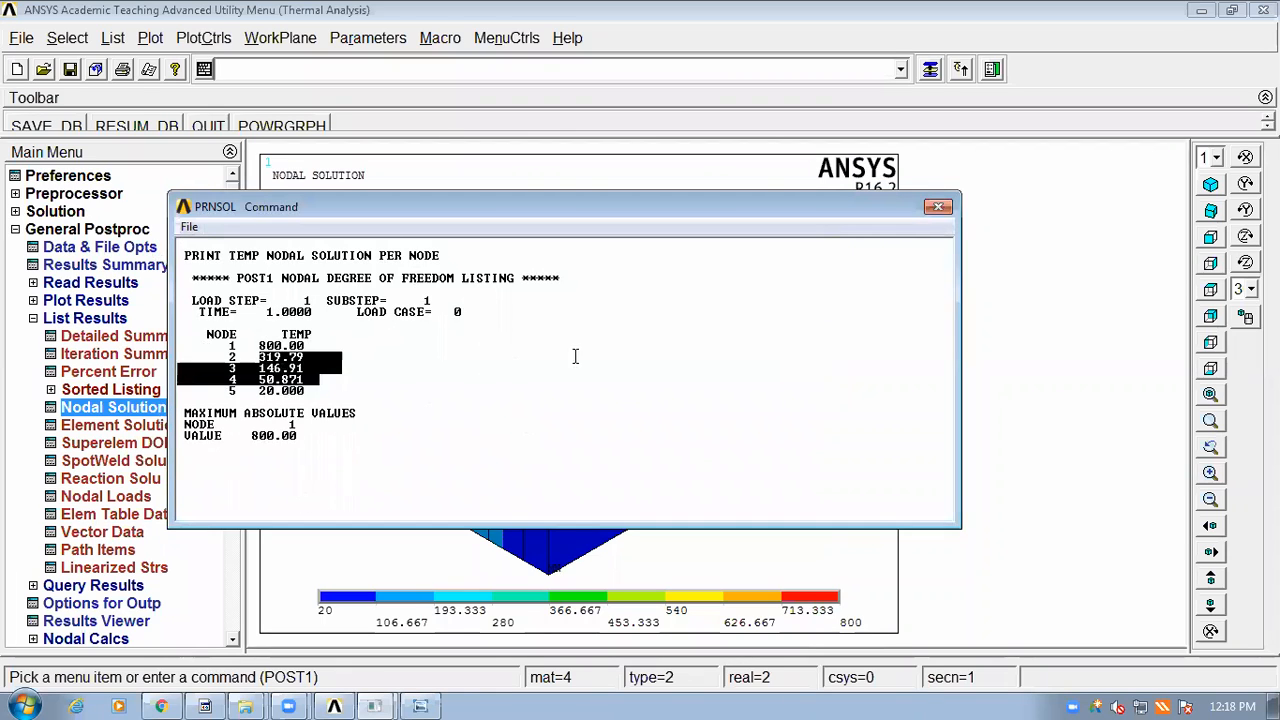
Step: Close the nodal temperature listing, review the handwritten heat flow calculation in Windows Photo Viewer, and return to ANSYS
click(938, 208)
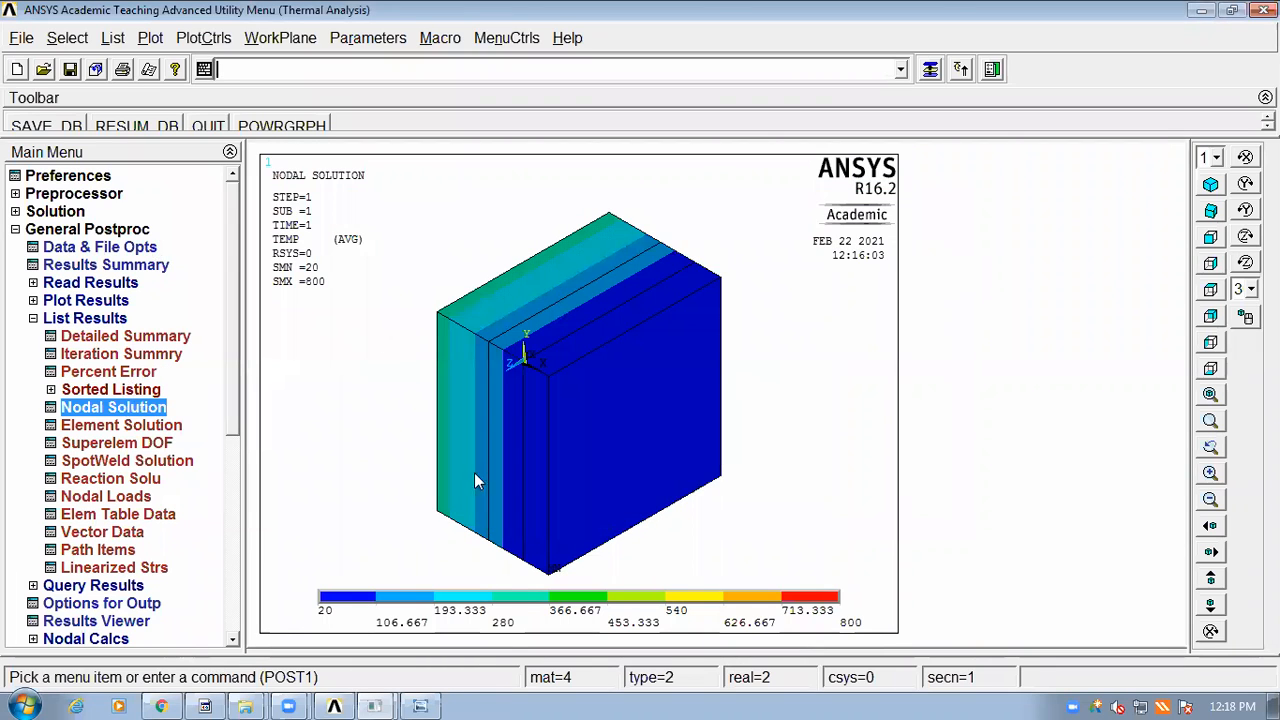
click(422, 705)
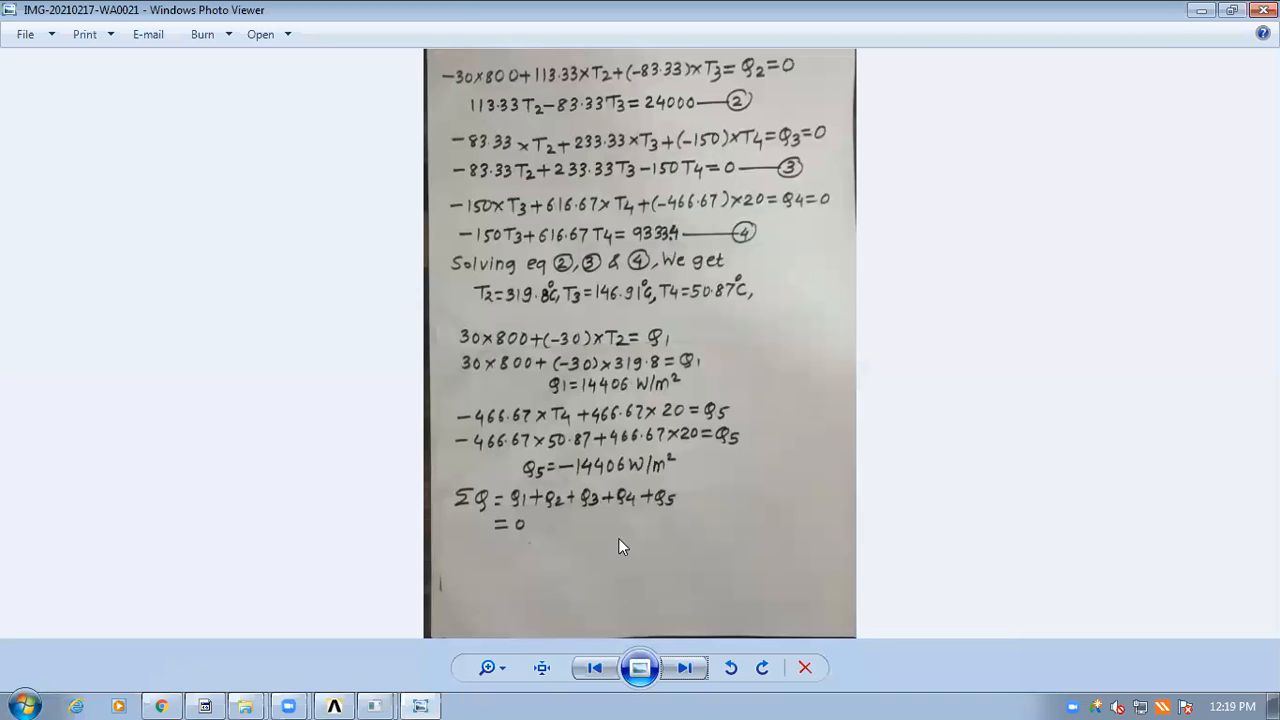
click(422, 700)
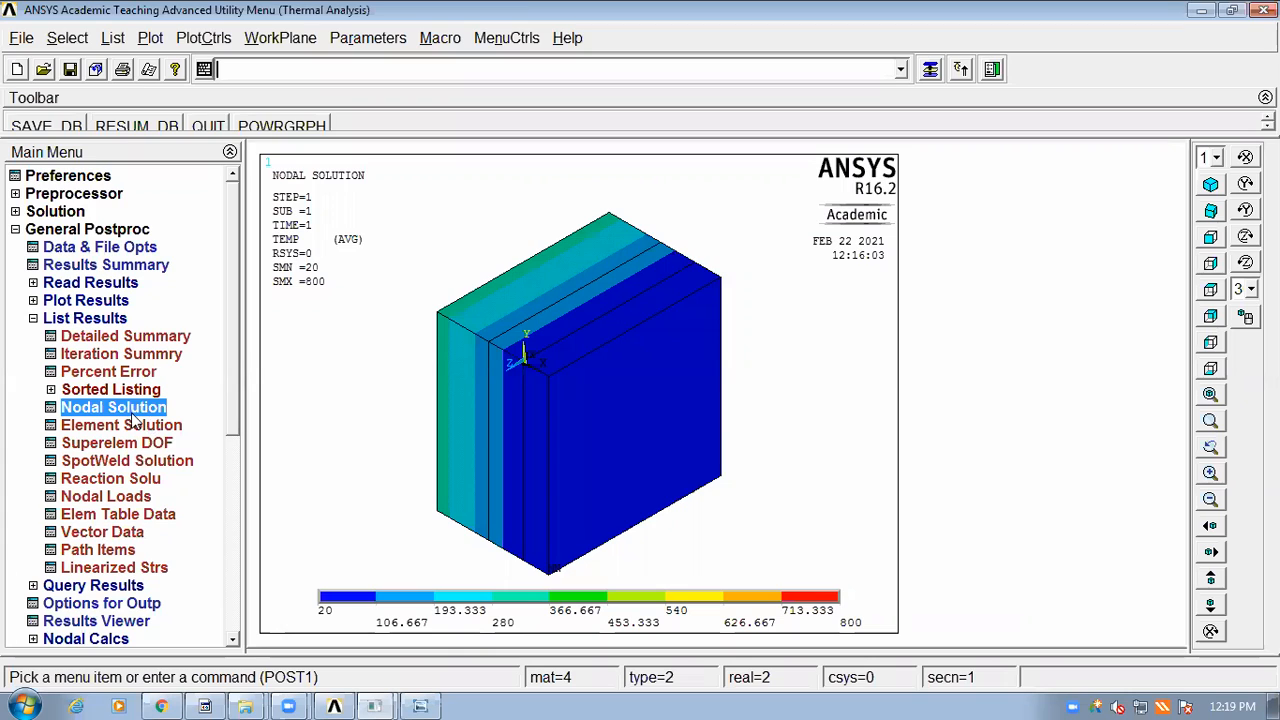
Step: List the heat flow reaction solution and highlight the reaction values of nodes 1 and 5, ending on node 1
click(112, 479)
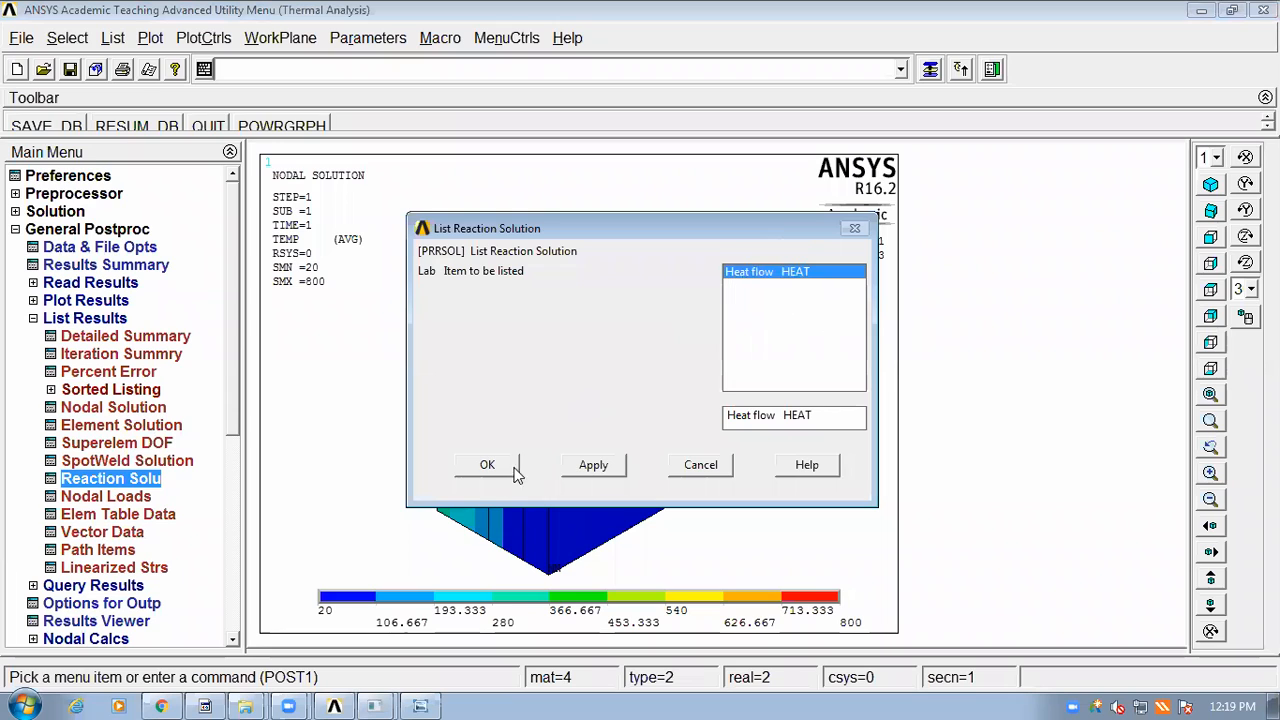
click(478, 465)
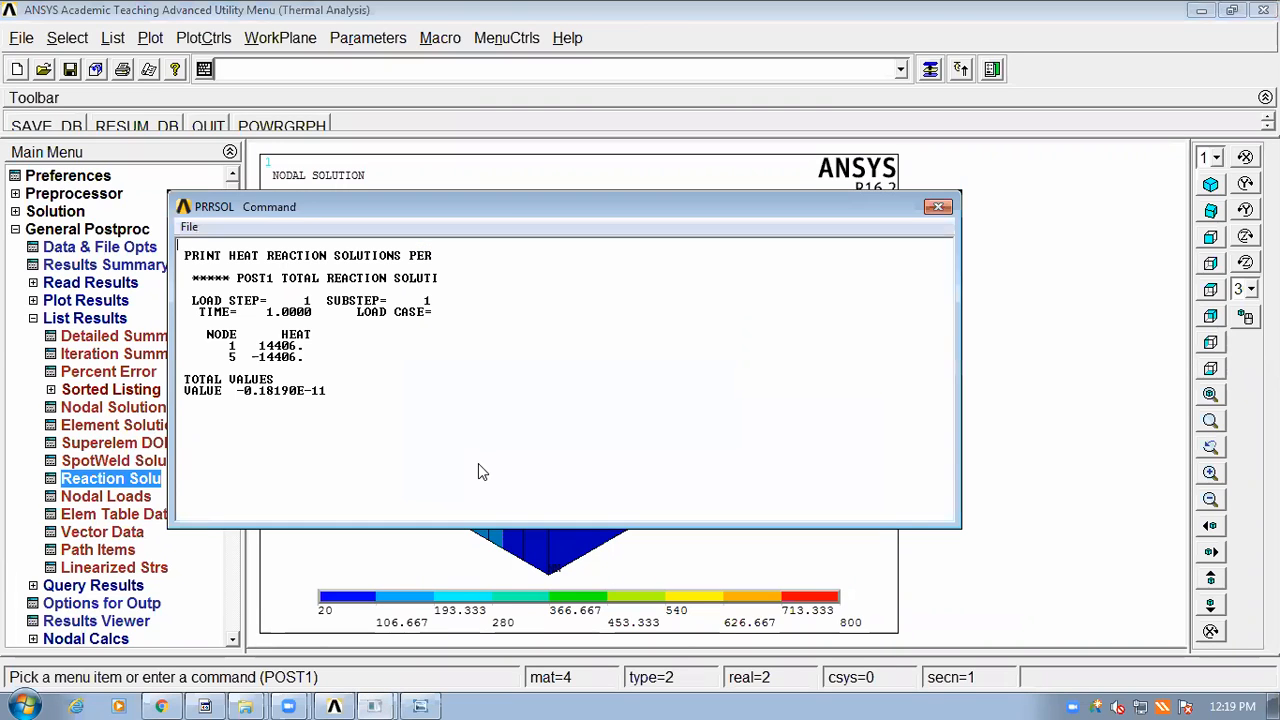
drag(255, 346, 326, 354)
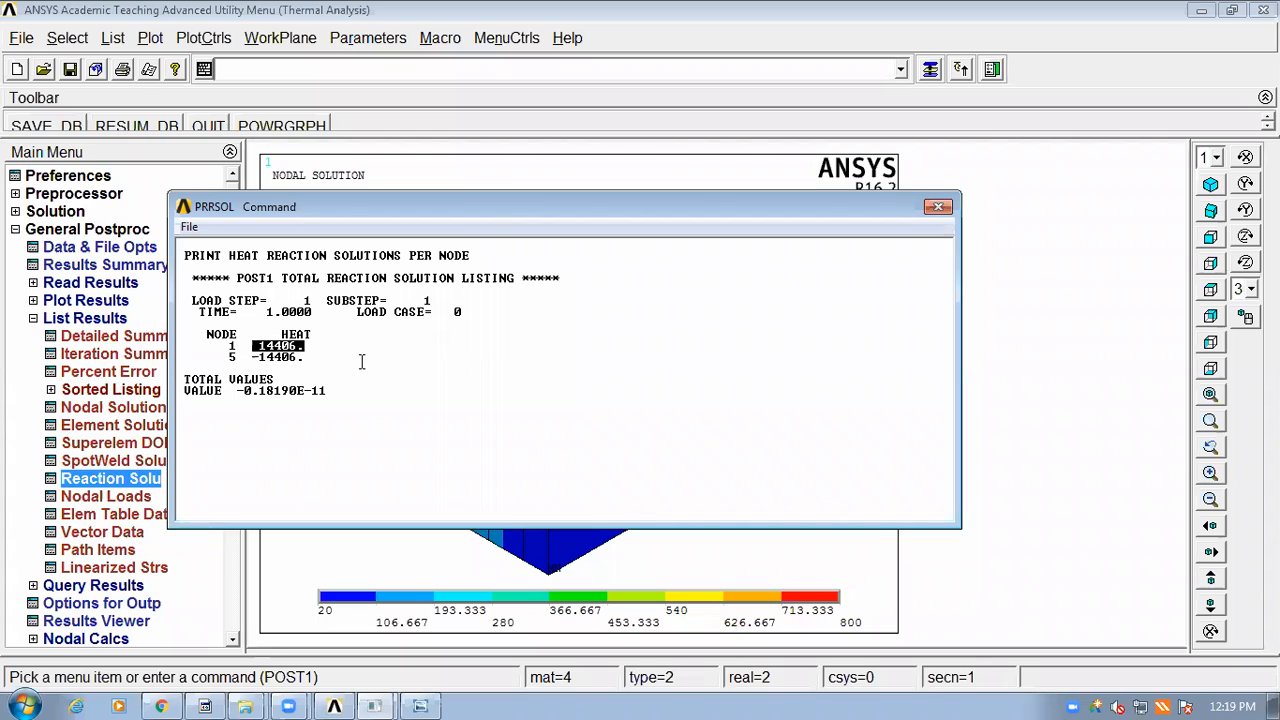
drag(223, 341, 349, 358)
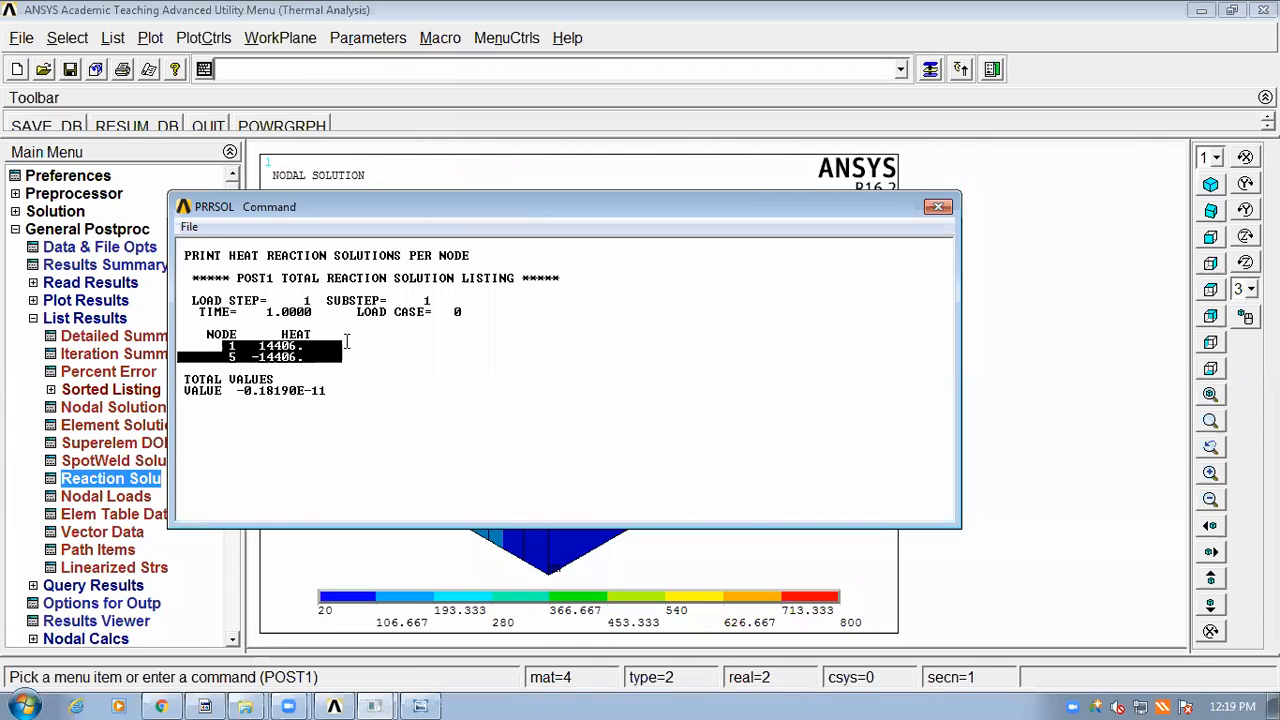
click(346, 343)
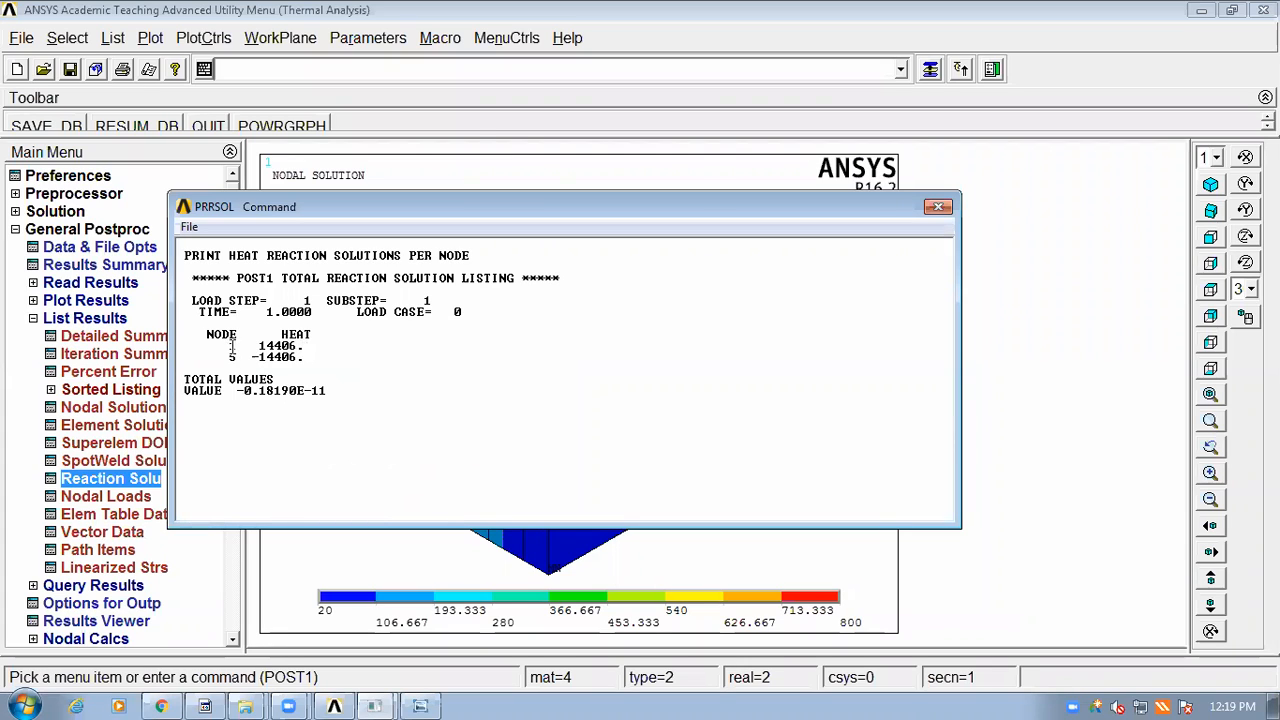
drag(228, 345, 314, 345)
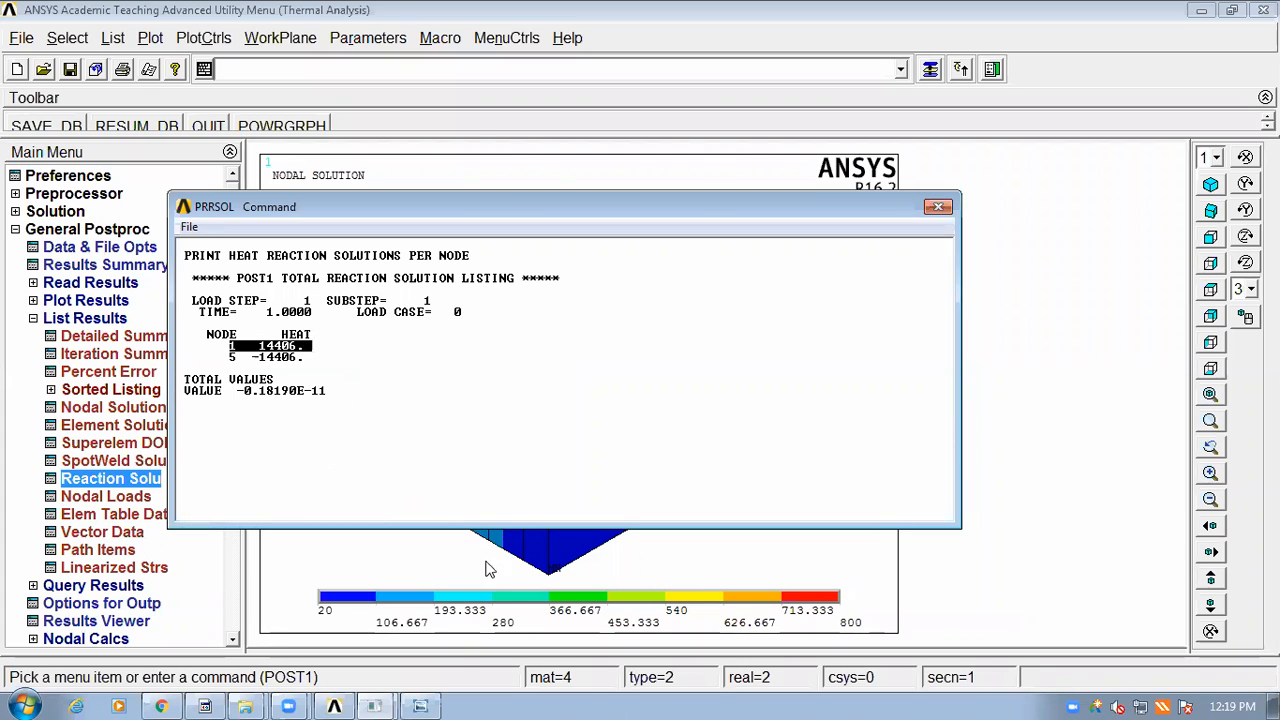
Step: Compare the heat reactions of nodes 1 and 5 with the handwritten Q1 and Q5 in Windows Photo Viewer, and return to ANSYS
click(420, 702)
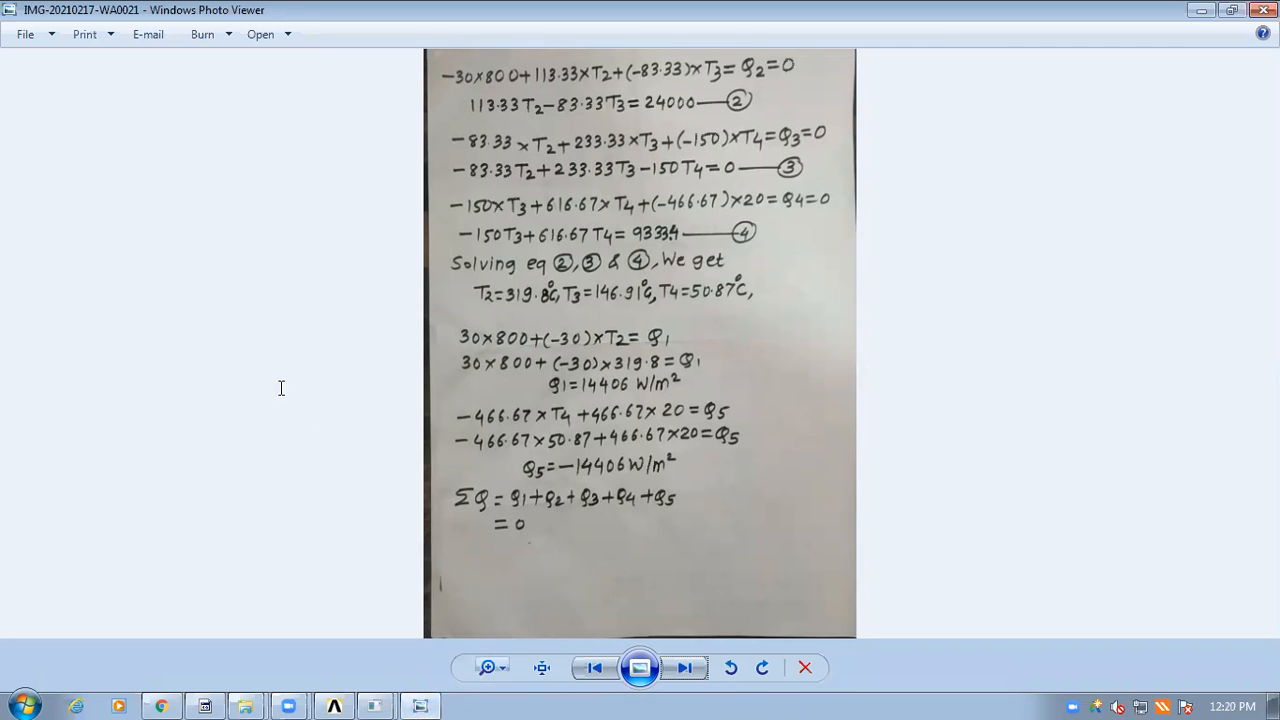
key(alt+Tab)
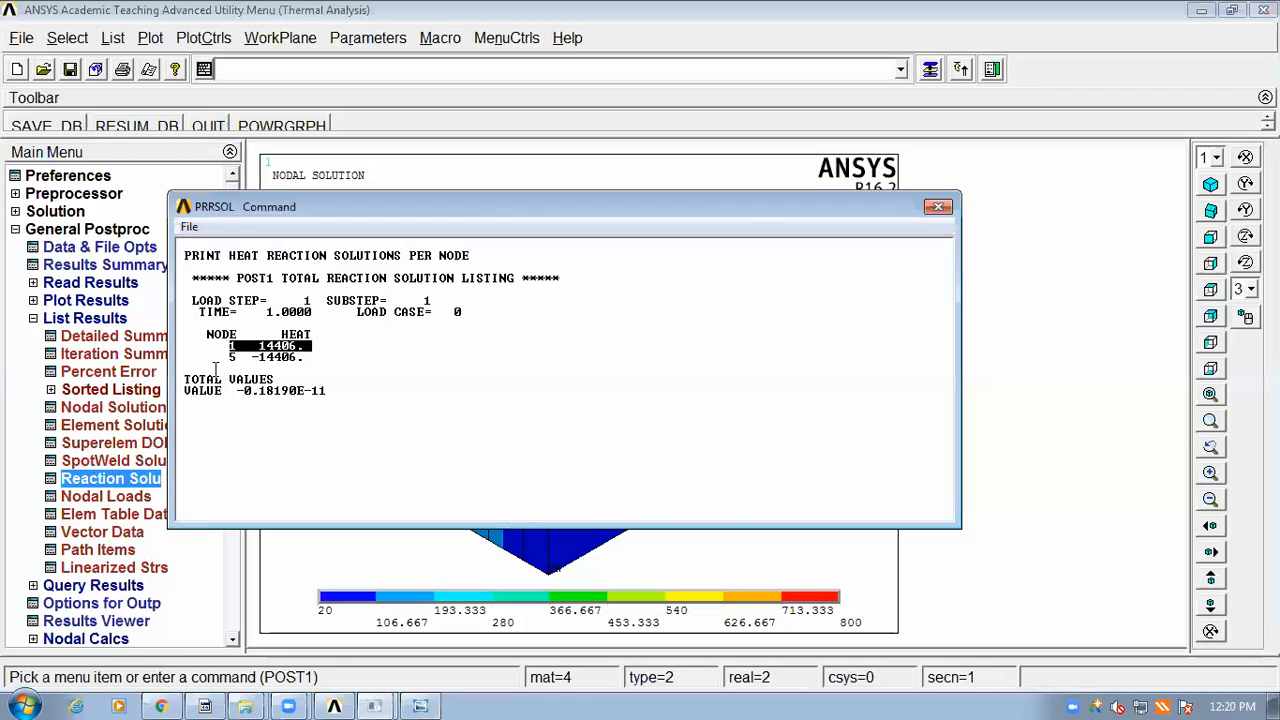
drag(252, 357, 306, 359)
click(420, 706)
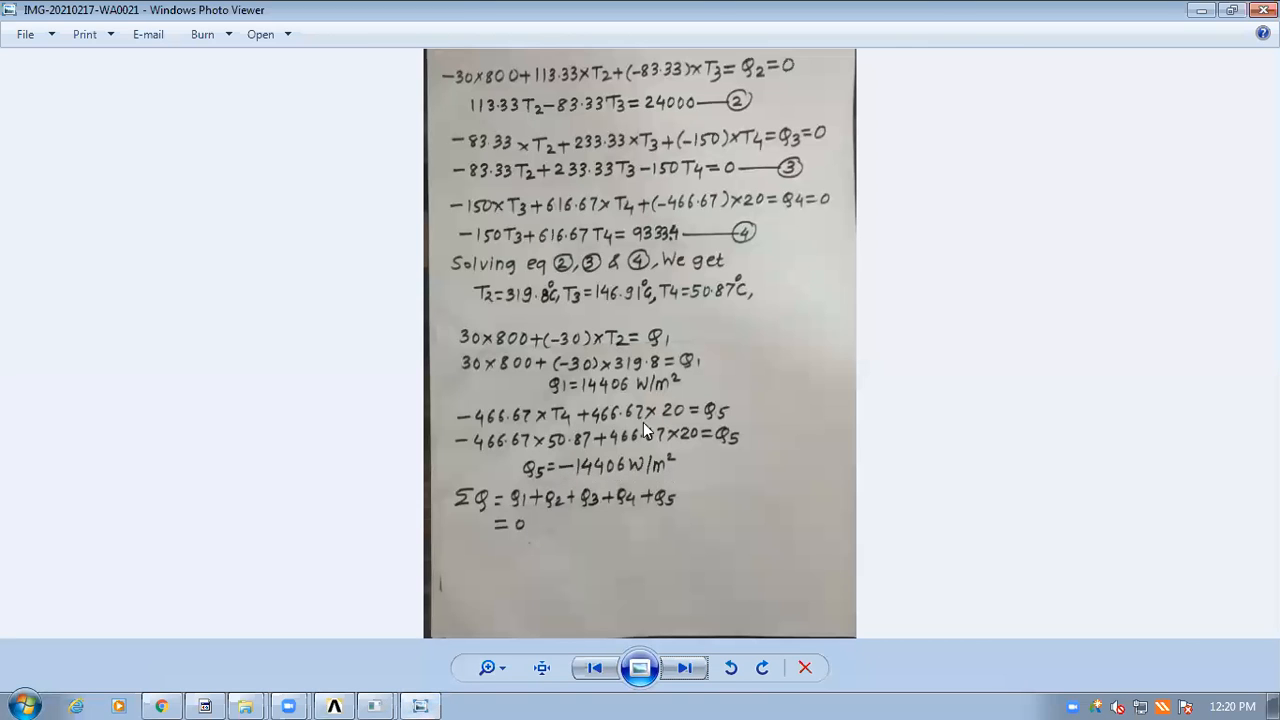
click(375, 706)
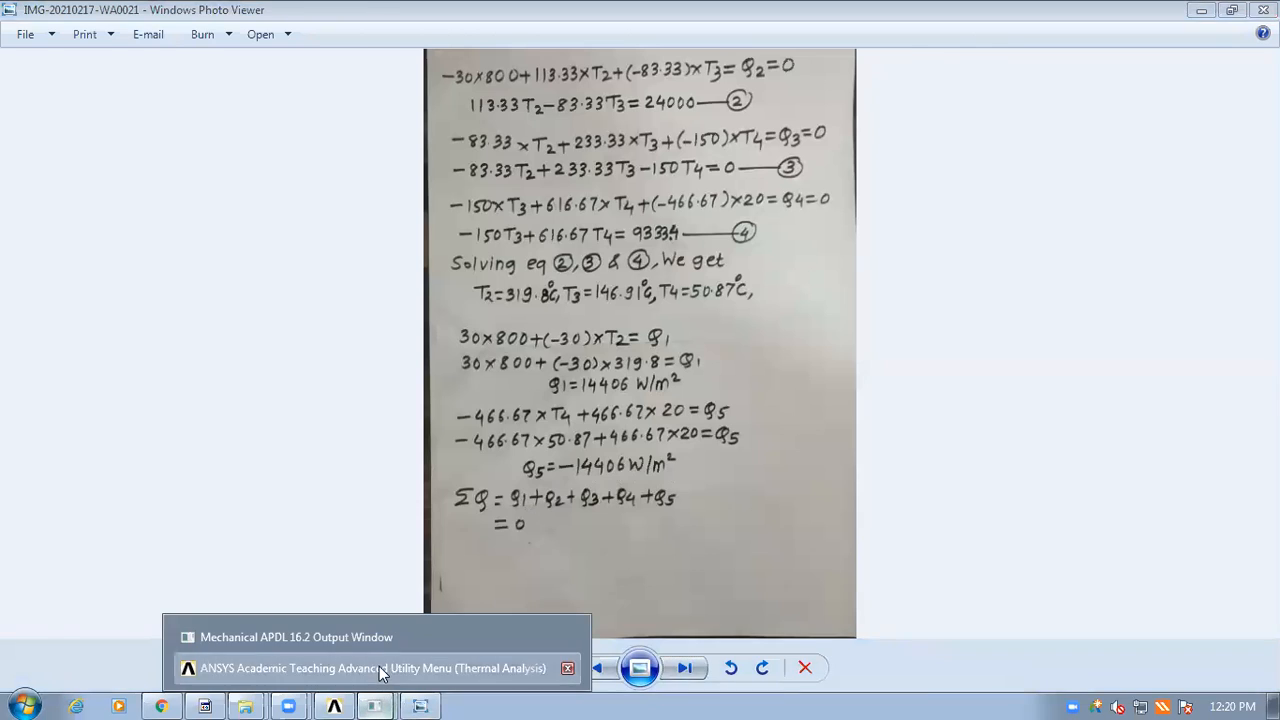
click(379, 668)
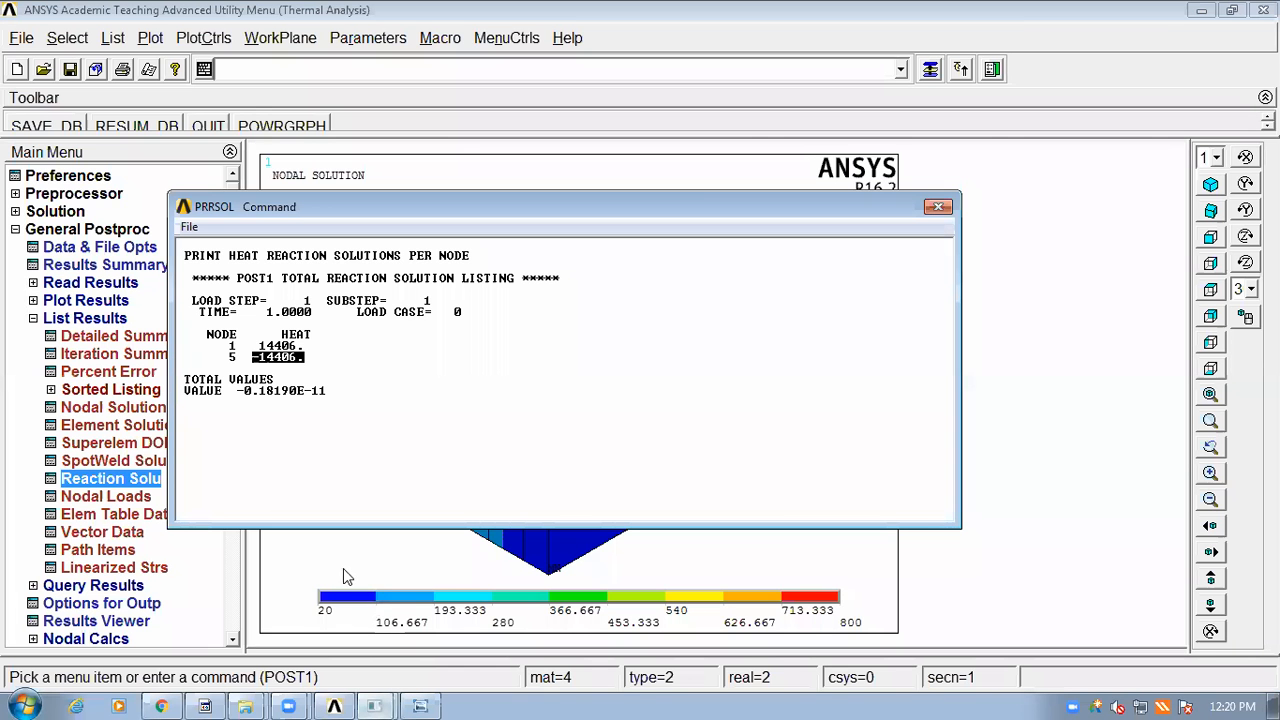
Step: Highlight node 5's heat reaction, check the handwritten sum of Q1 to Q5 in Windows Photo Viewer, and close the reaction listing in ANSYS
click(254, 347)
drag(194, 359, 400, 360)
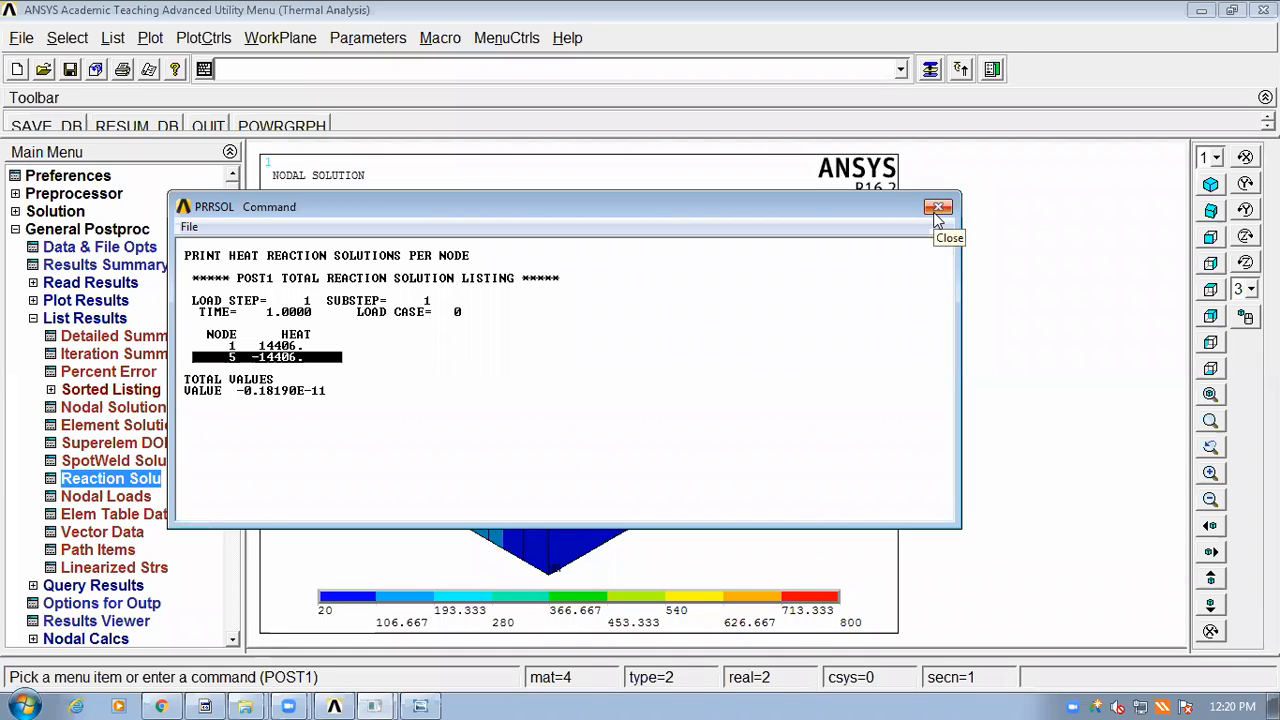
click(241, 345)
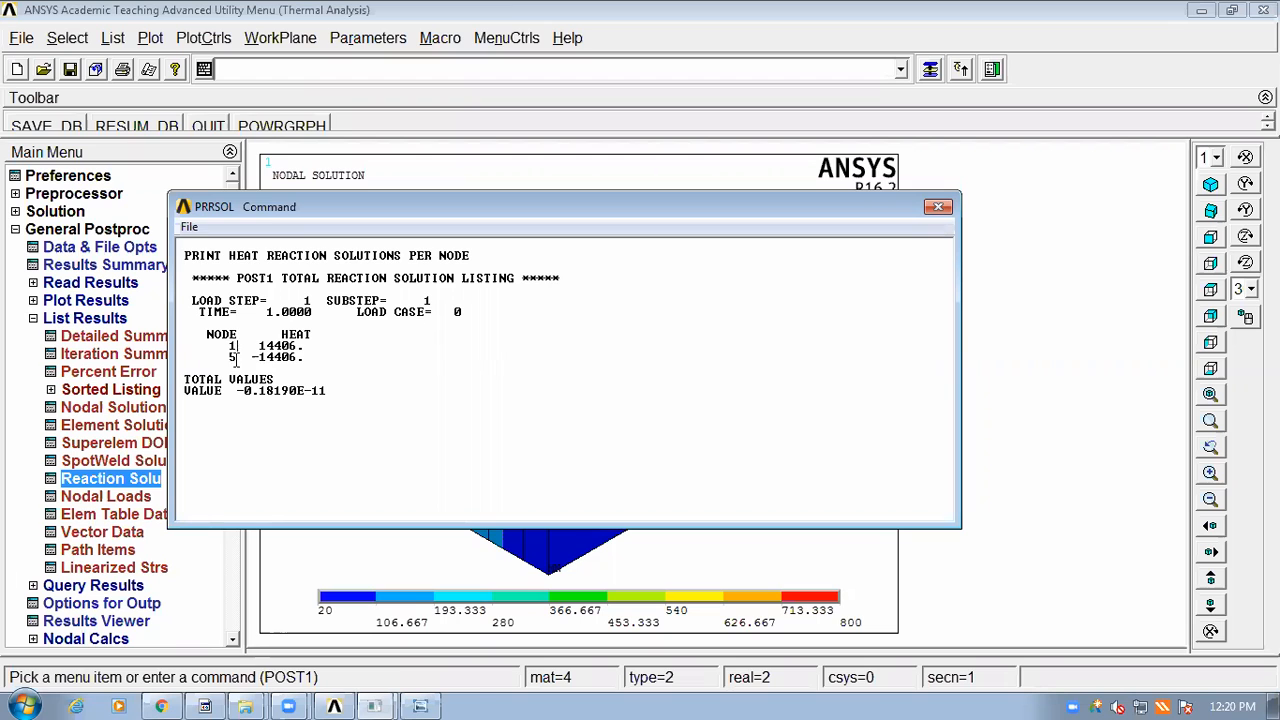
click(420, 706)
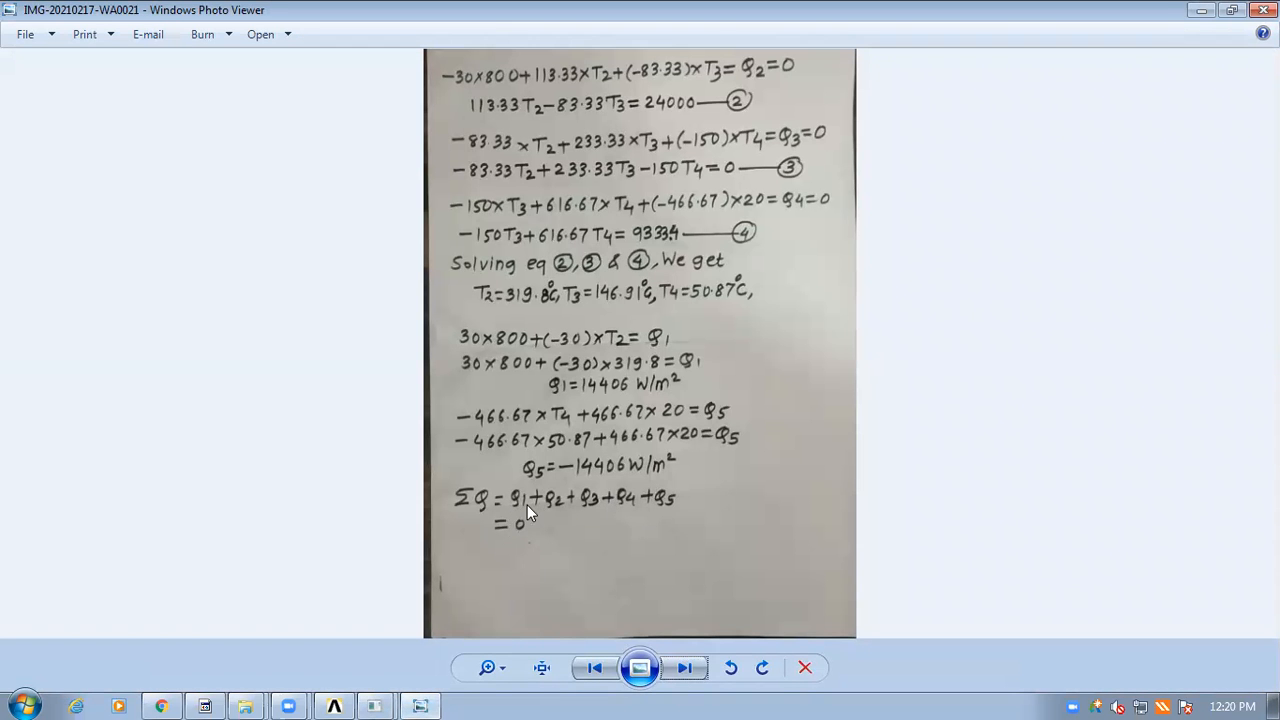
click(424, 704)
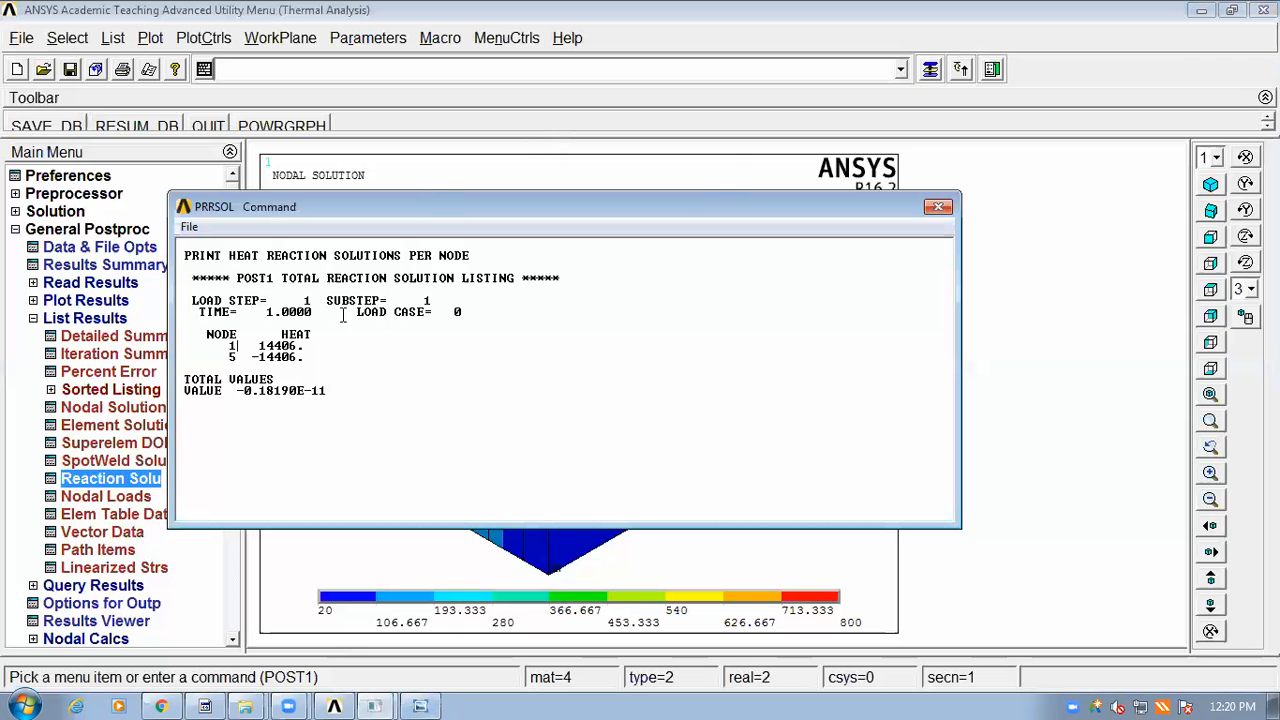
click(939, 210)
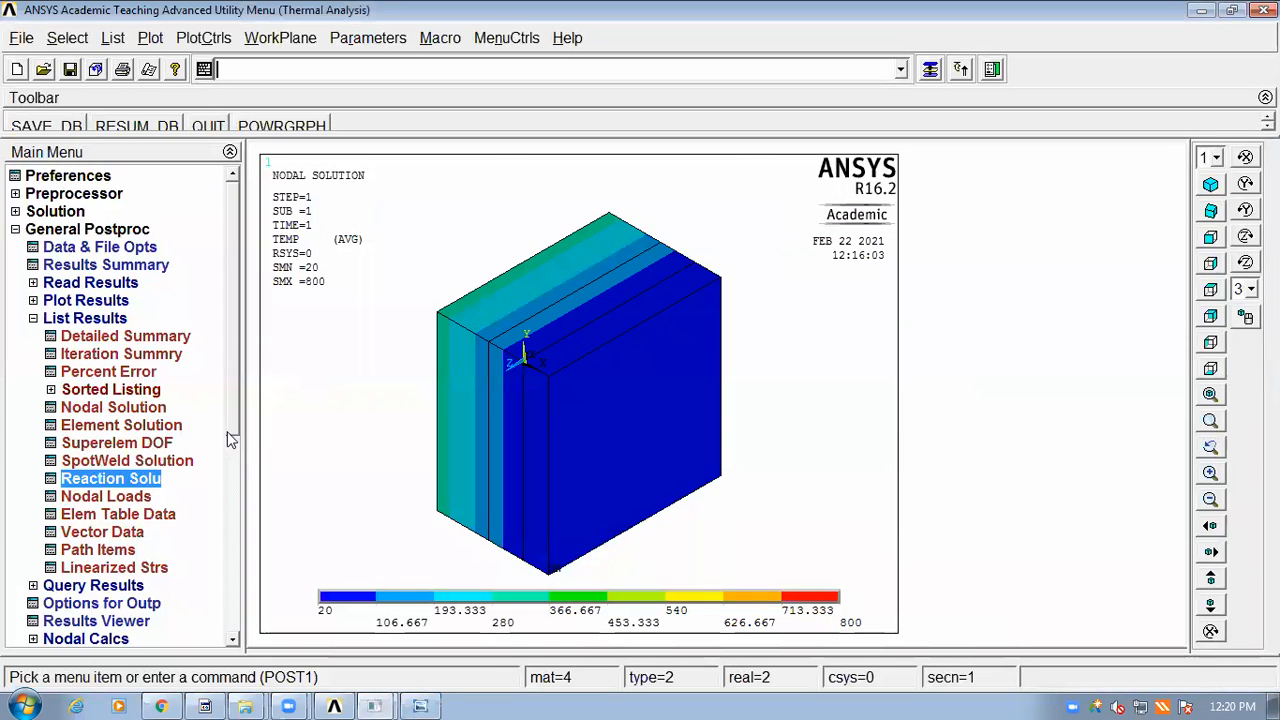
Step: Animate the nodal temperature contour (DOF solution, Temperature TEMP) as deformed results with 10 frames and a 0.5-second time delay
mouse_move(236, 432)
mouse_down()
mouse_move(229, 612)
mouse_move(236, 420)
mouse_up()
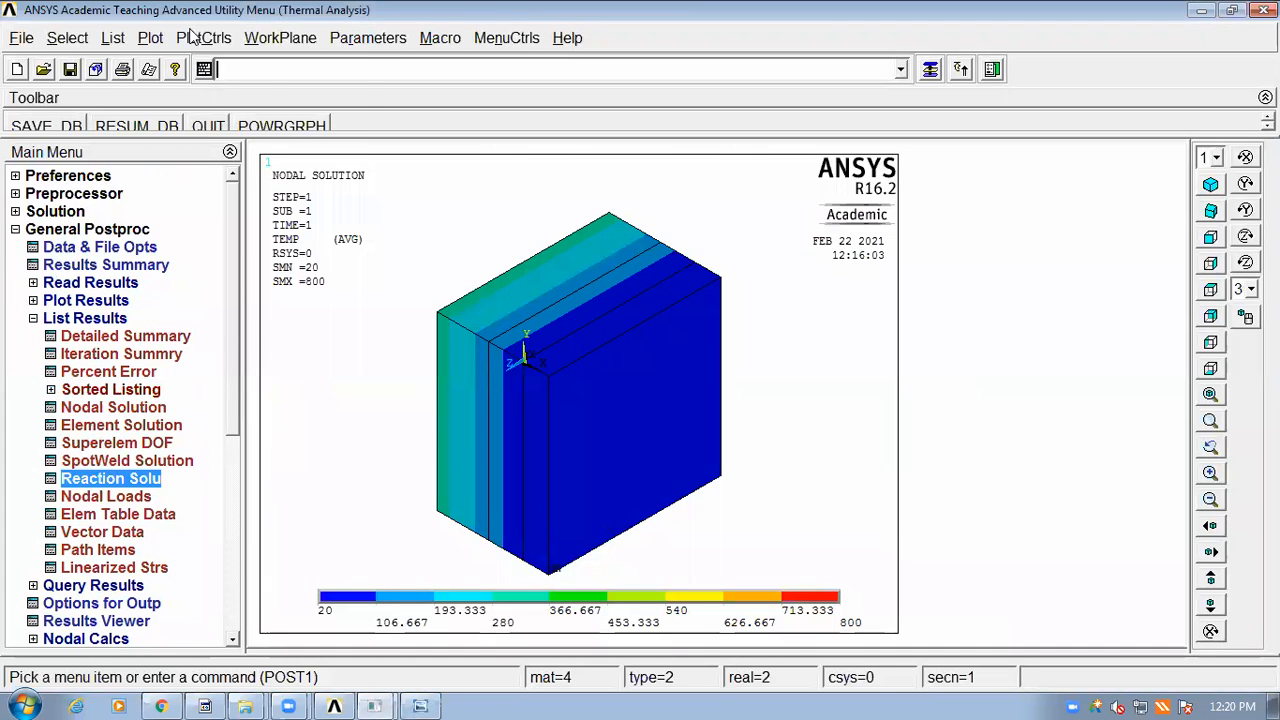
click(196, 37)
mouse_move(259, 263)
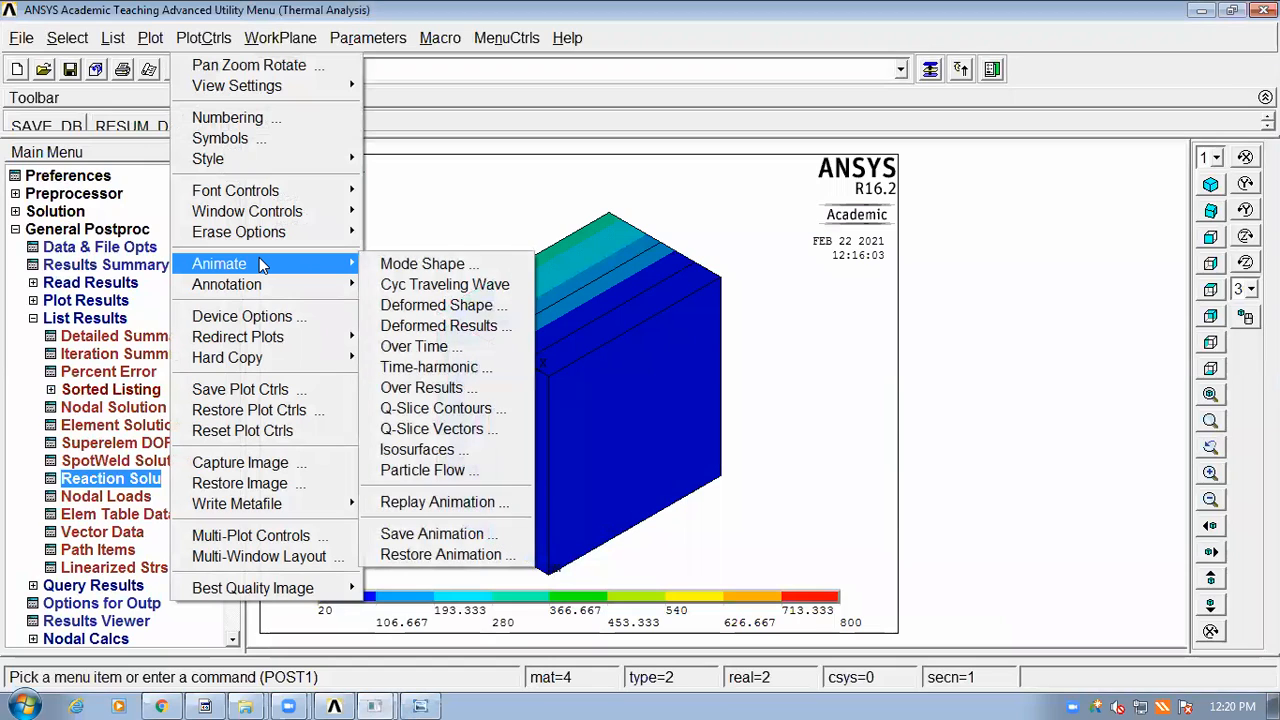
click(419, 327)
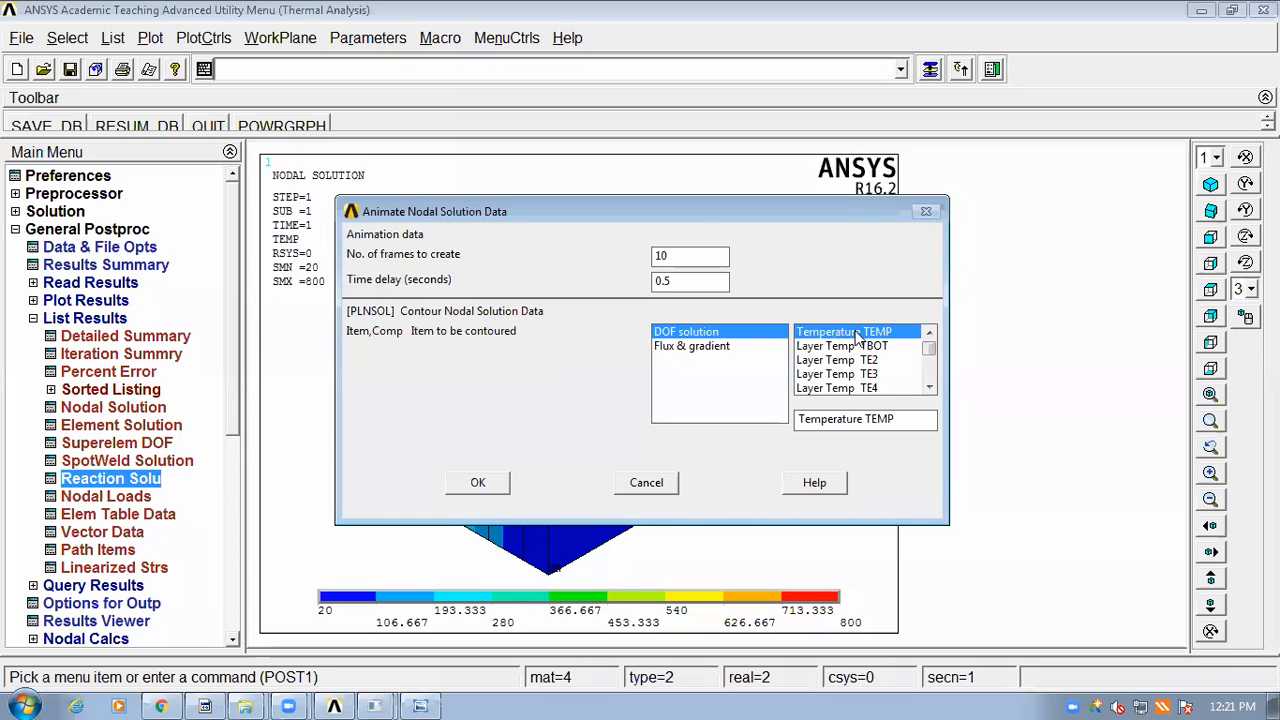
click(478, 483)
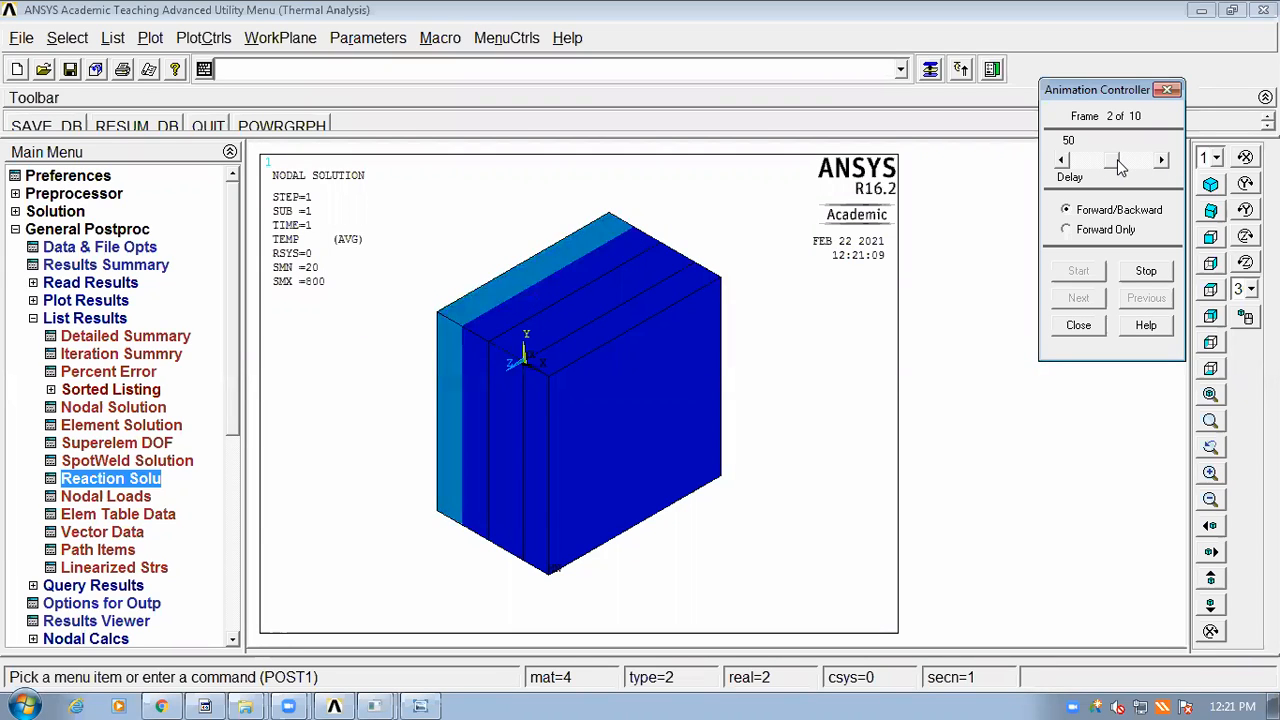
Step: Vary the animation's frame delay between 0 and 100, leave it at 0, and stop the playback
drag(1113, 165, 1068, 168)
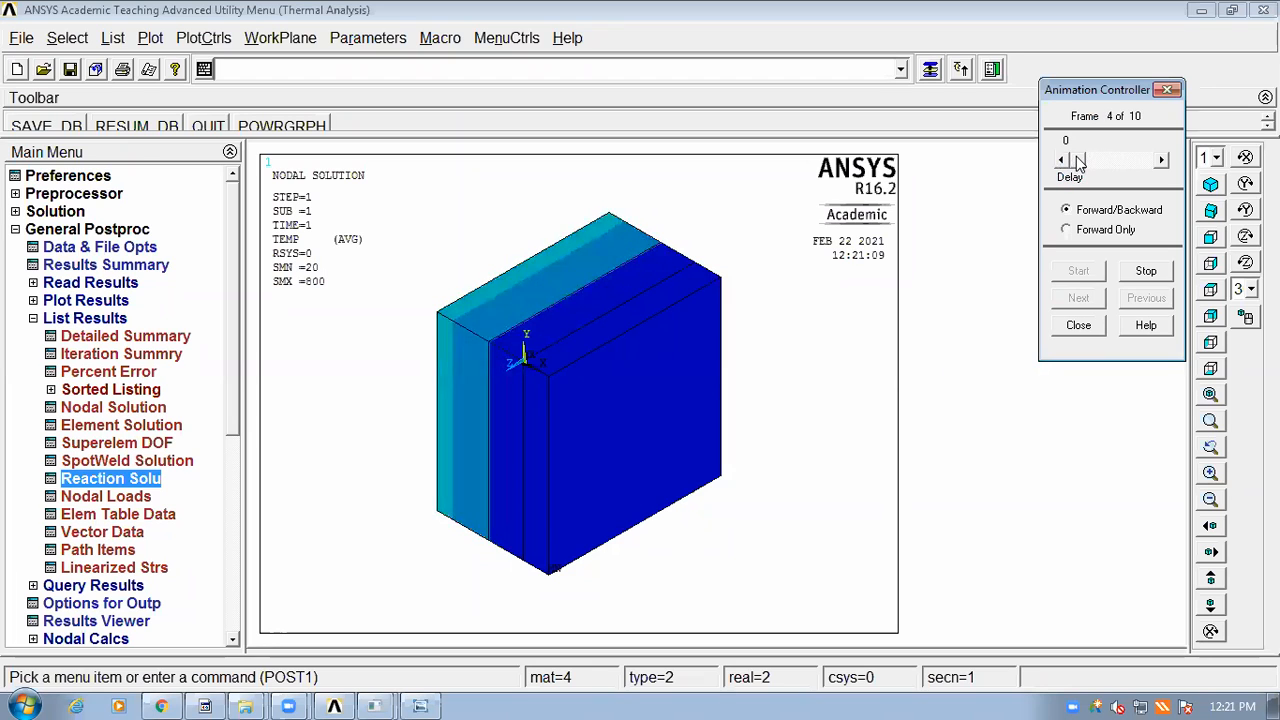
drag(1078, 162, 1117, 163)
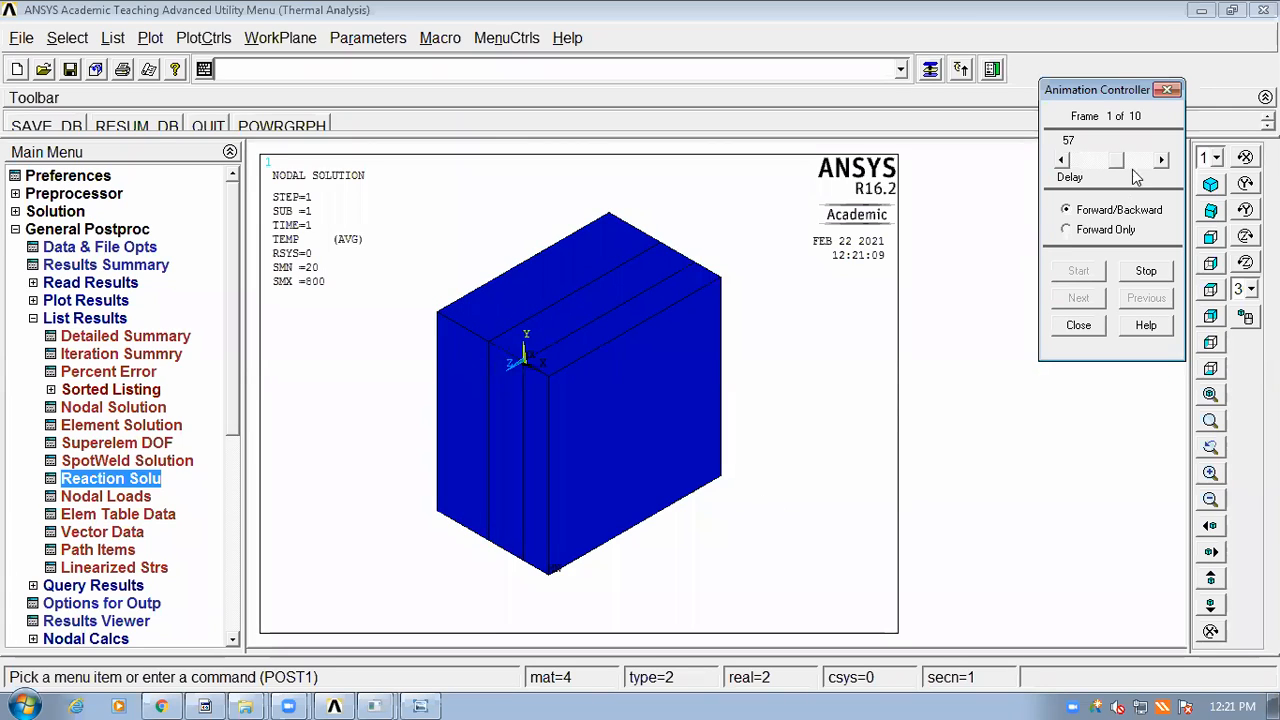
drag(1116, 160, 1162, 165)
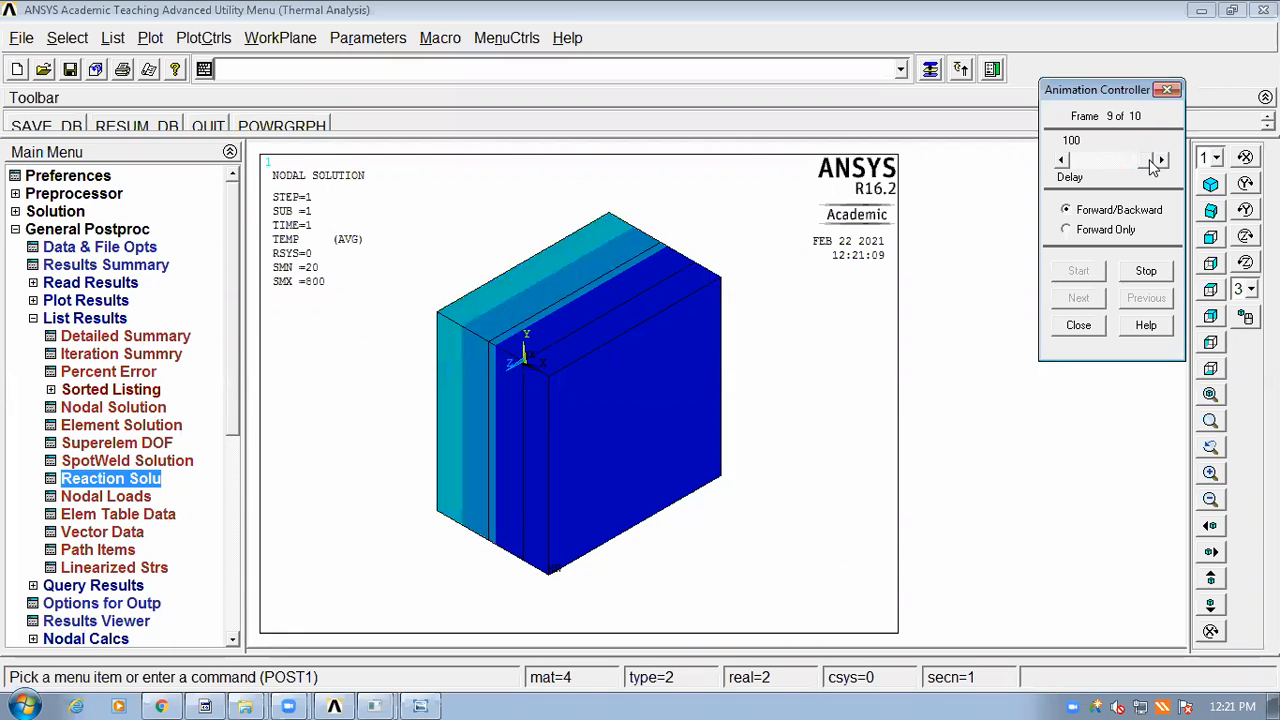
drag(1151, 161, 980, 183)
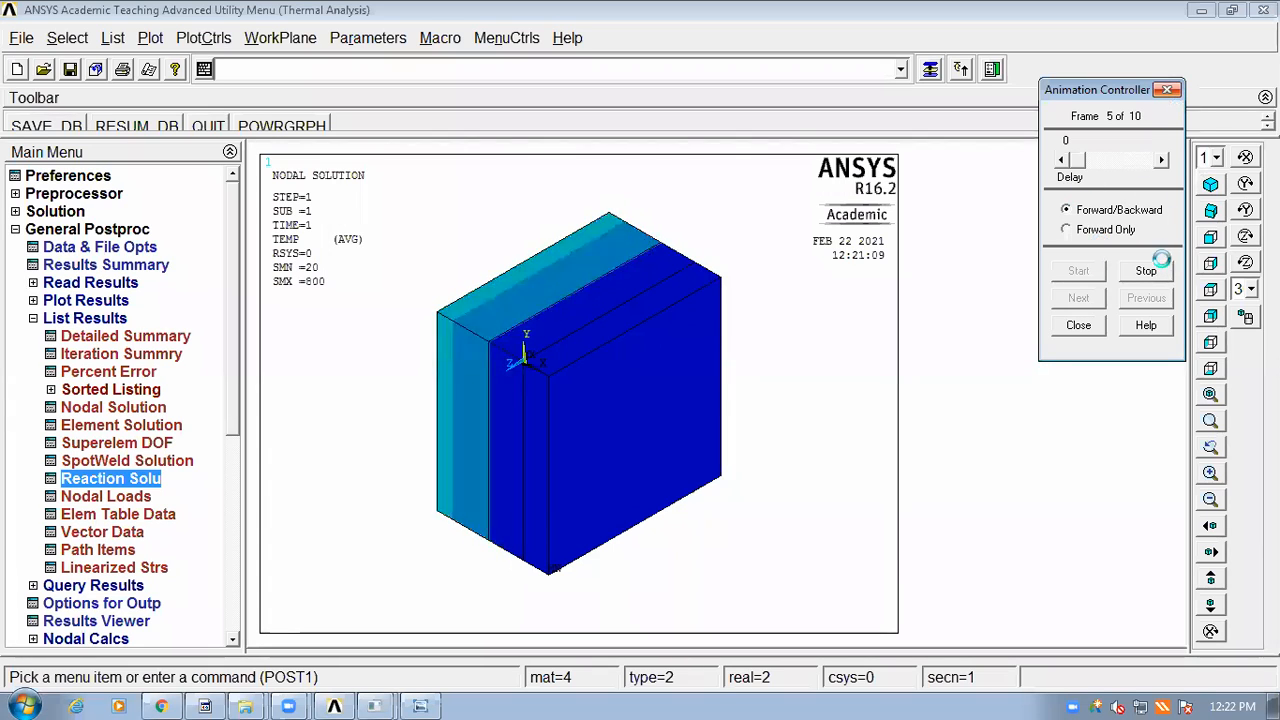
click(1147, 270)
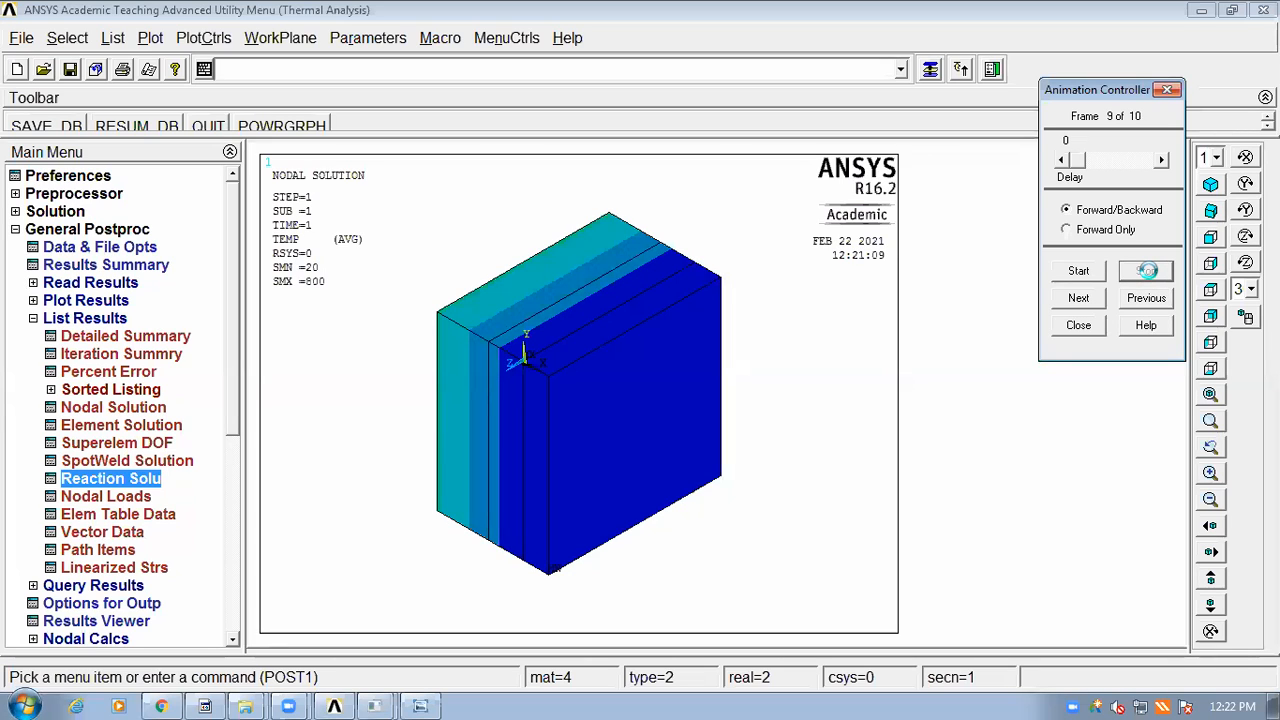
Step: Close the temperature animation and animate the Thermal flux TFX contour as deformed results with 10 frames and a 0.5-second time delay
click(1090, 330)
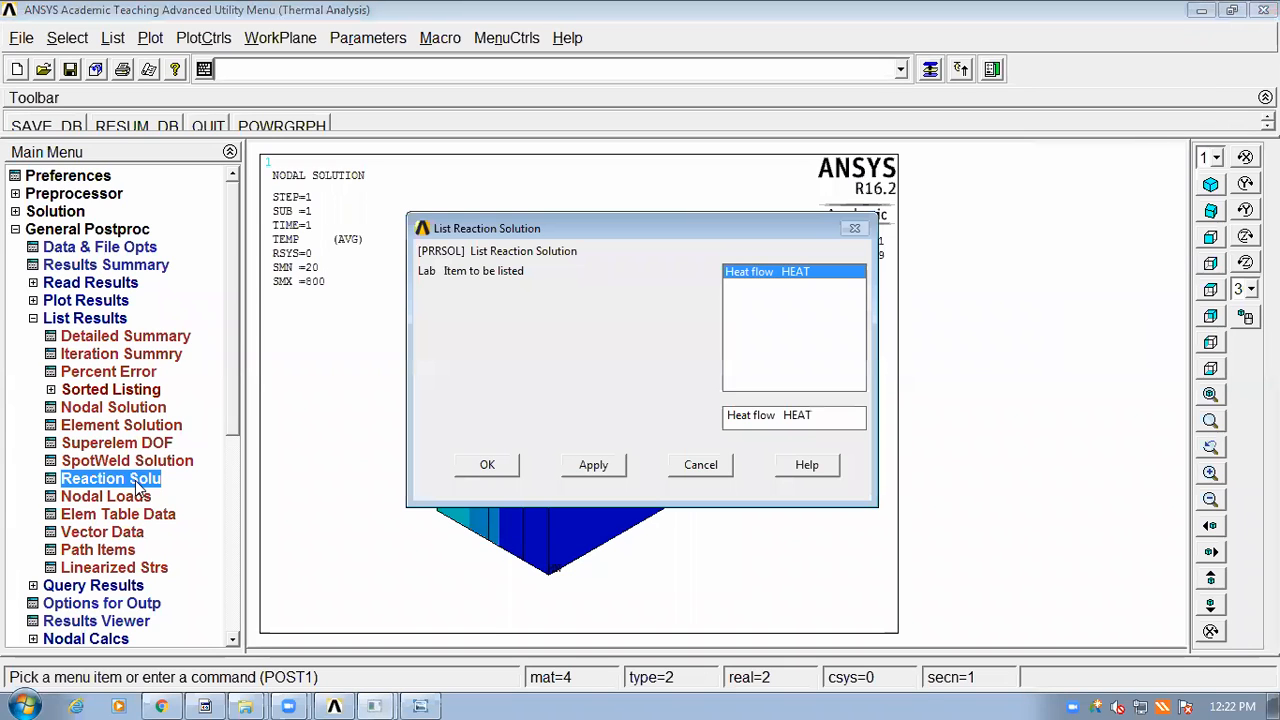
click(729, 467)
click(199, 42)
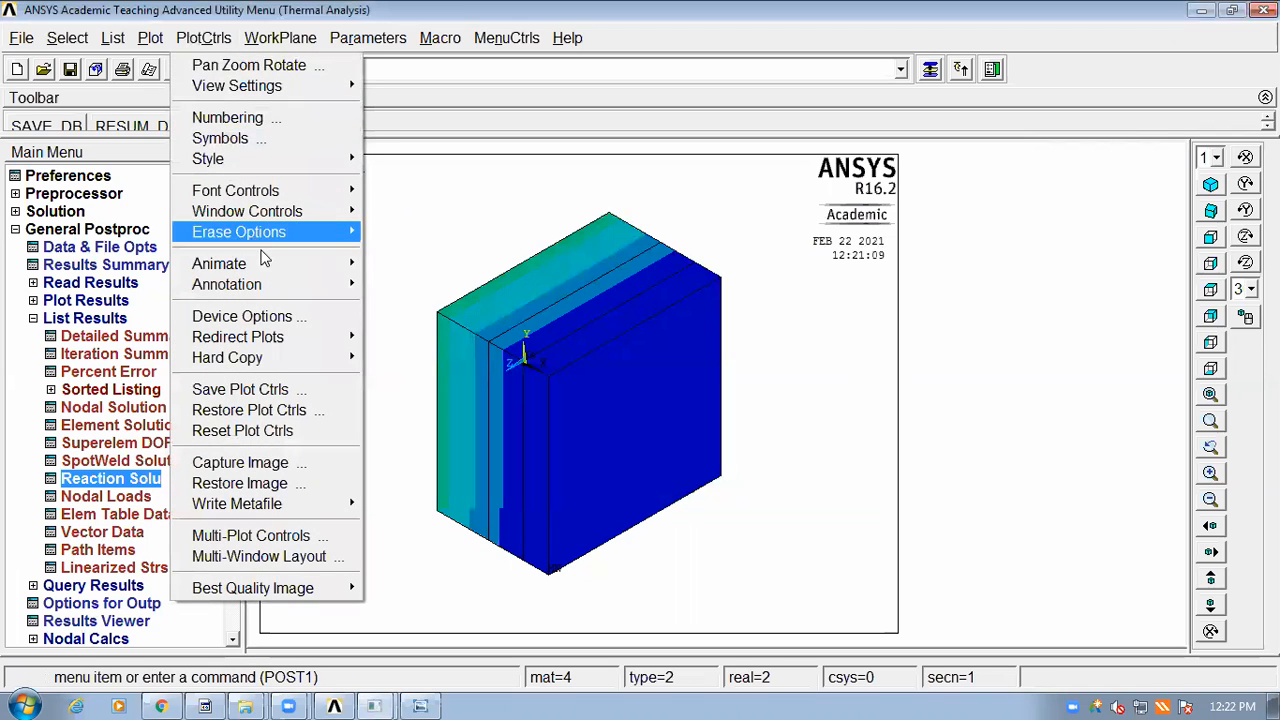
mouse_move(272, 266)
click(440, 325)
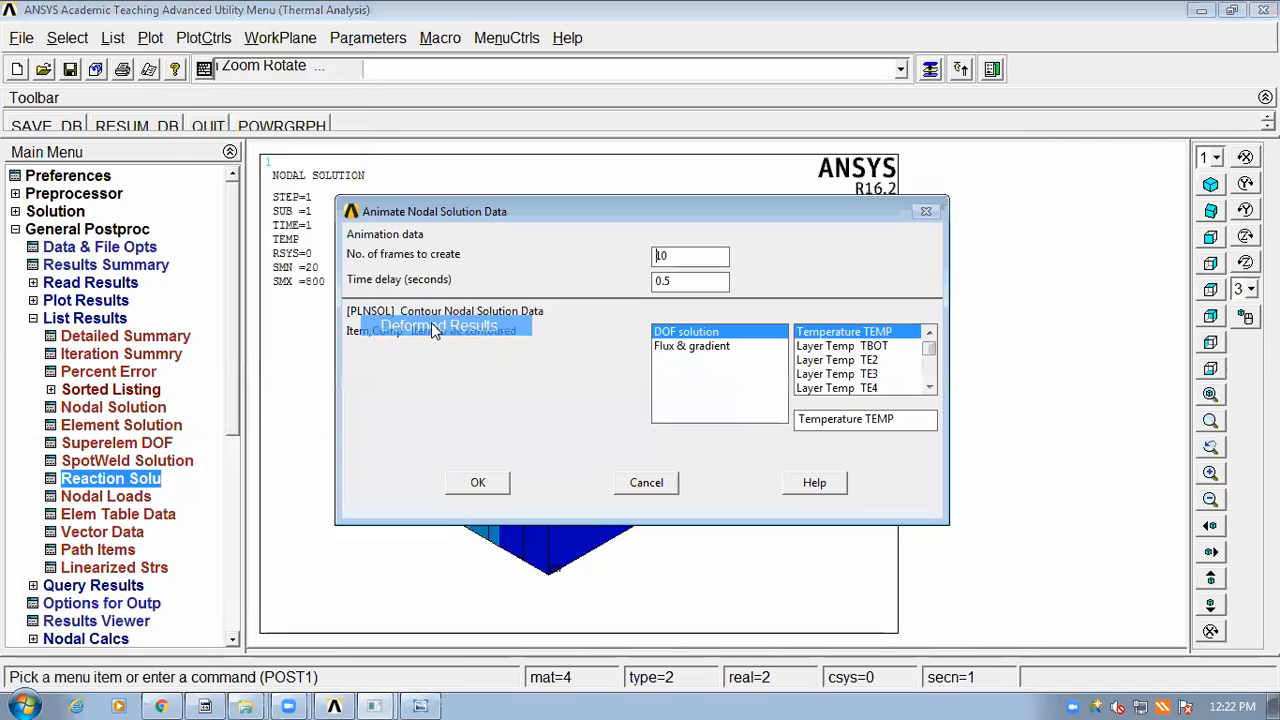
click(732, 348)
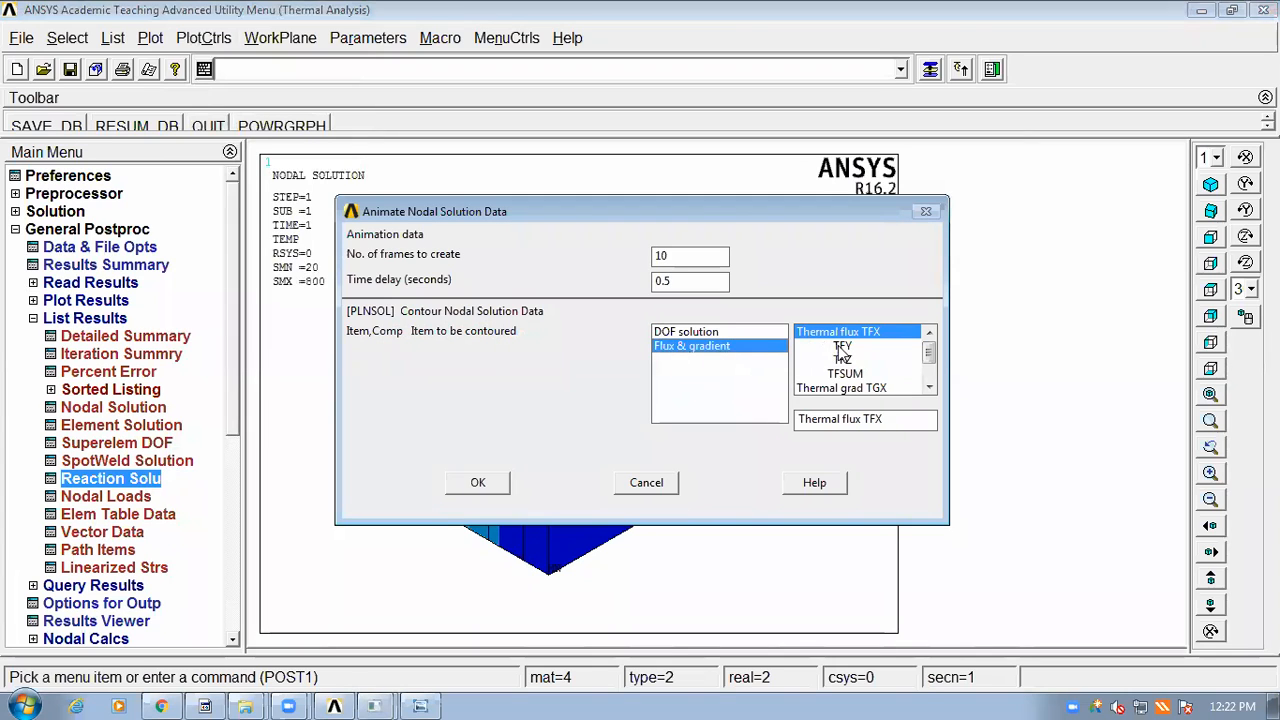
click(929, 388)
click(929, 388)
click(929, 388)
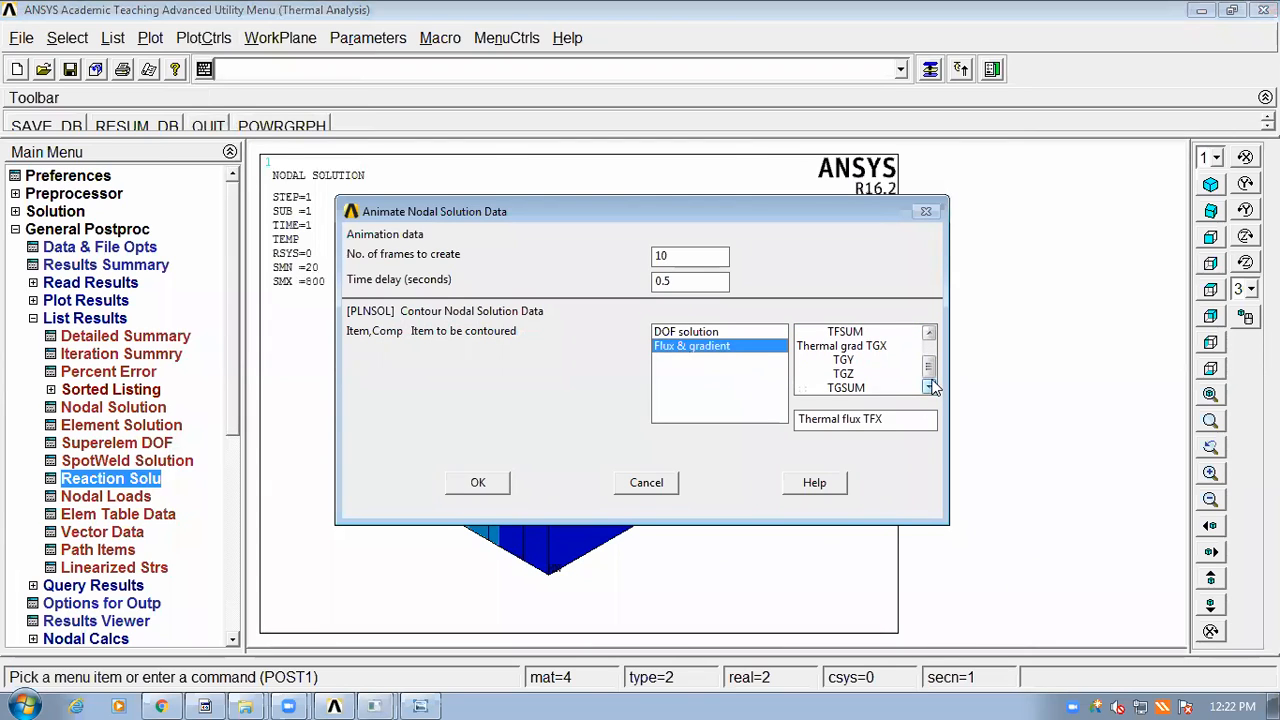
scroll(932, 355, up, 1)
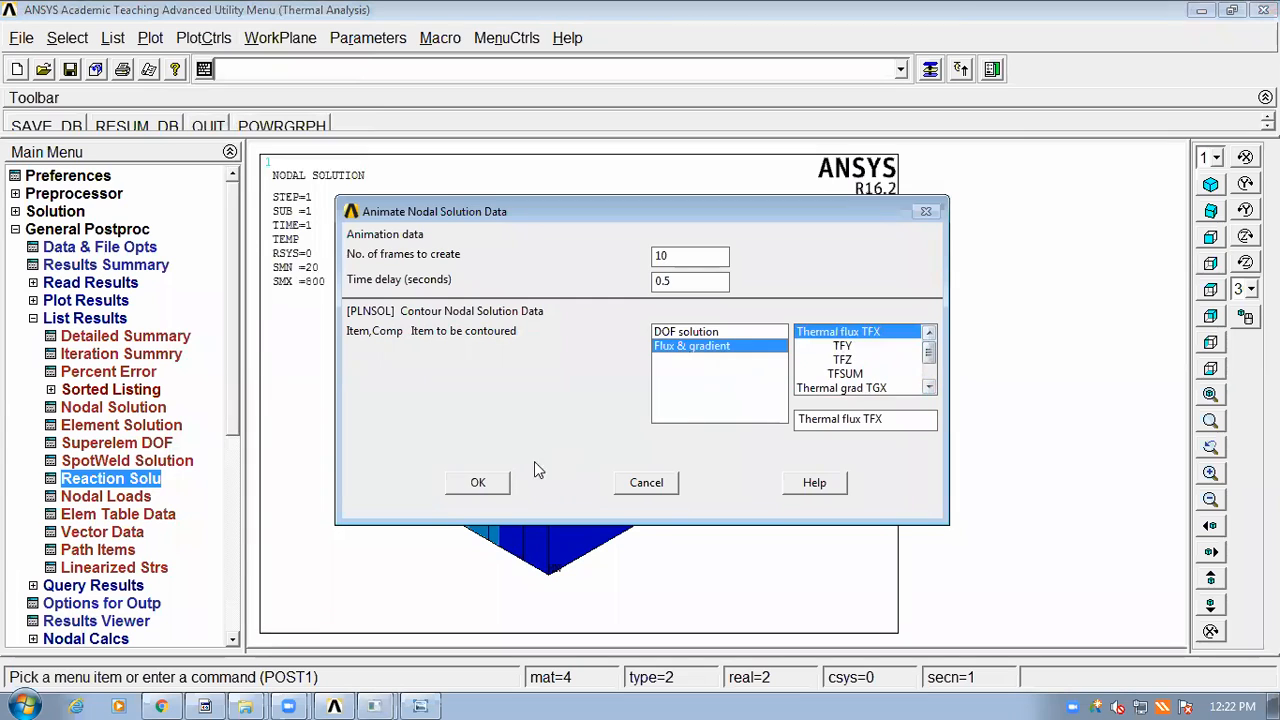
click(479, 483)
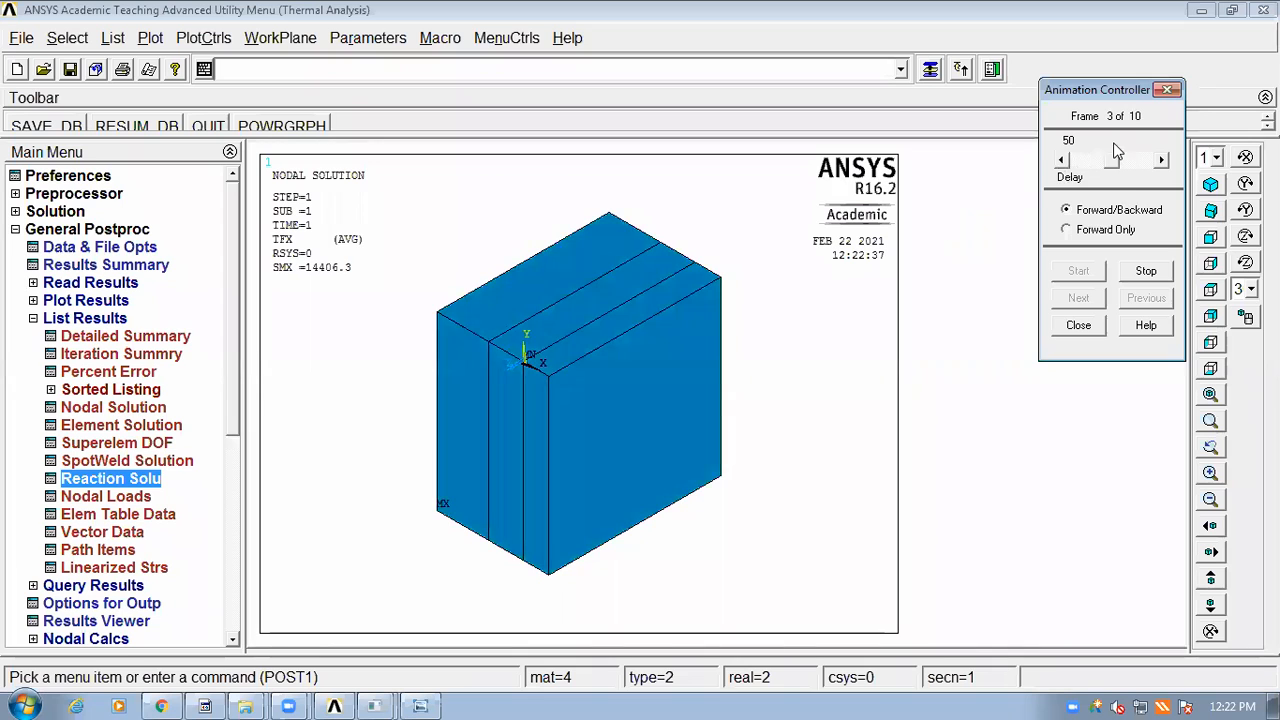
Step: Vary the flux animation's frame delay between 0 and 100, leave it at 46, and end the animation
drag(1112, 160, 1070, 160)
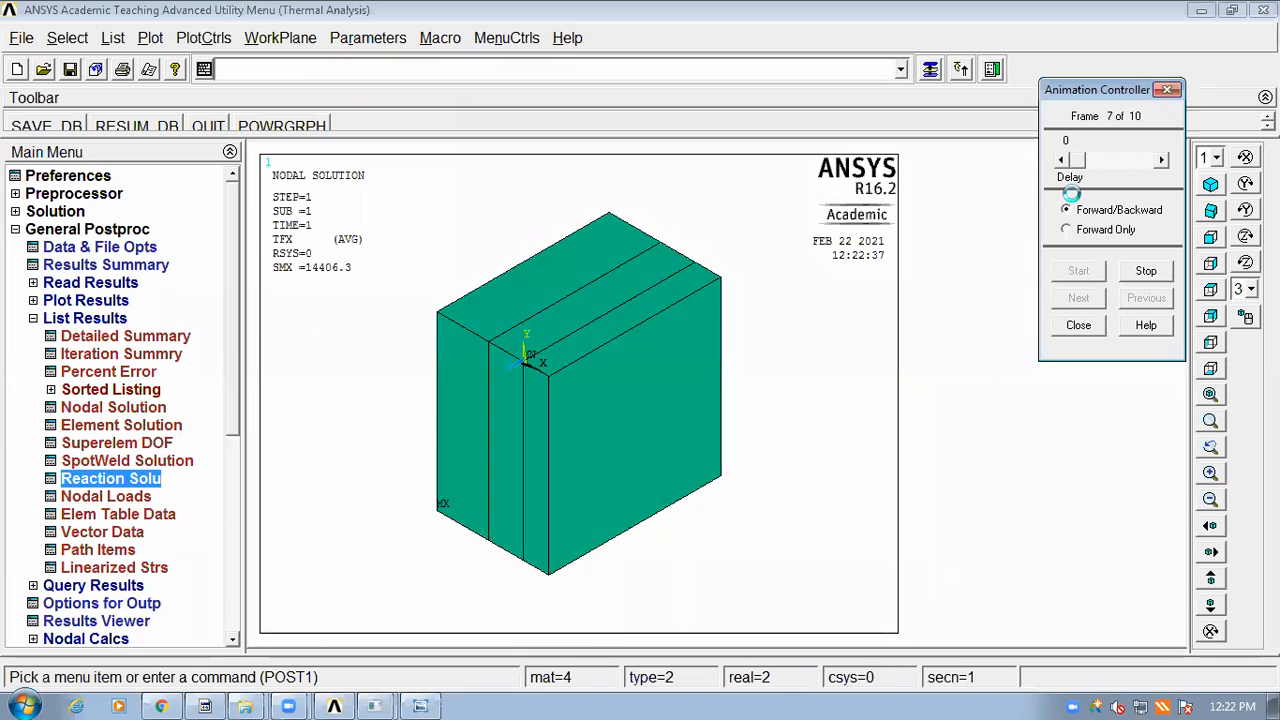
drag(1077, 160, 1150, 160)
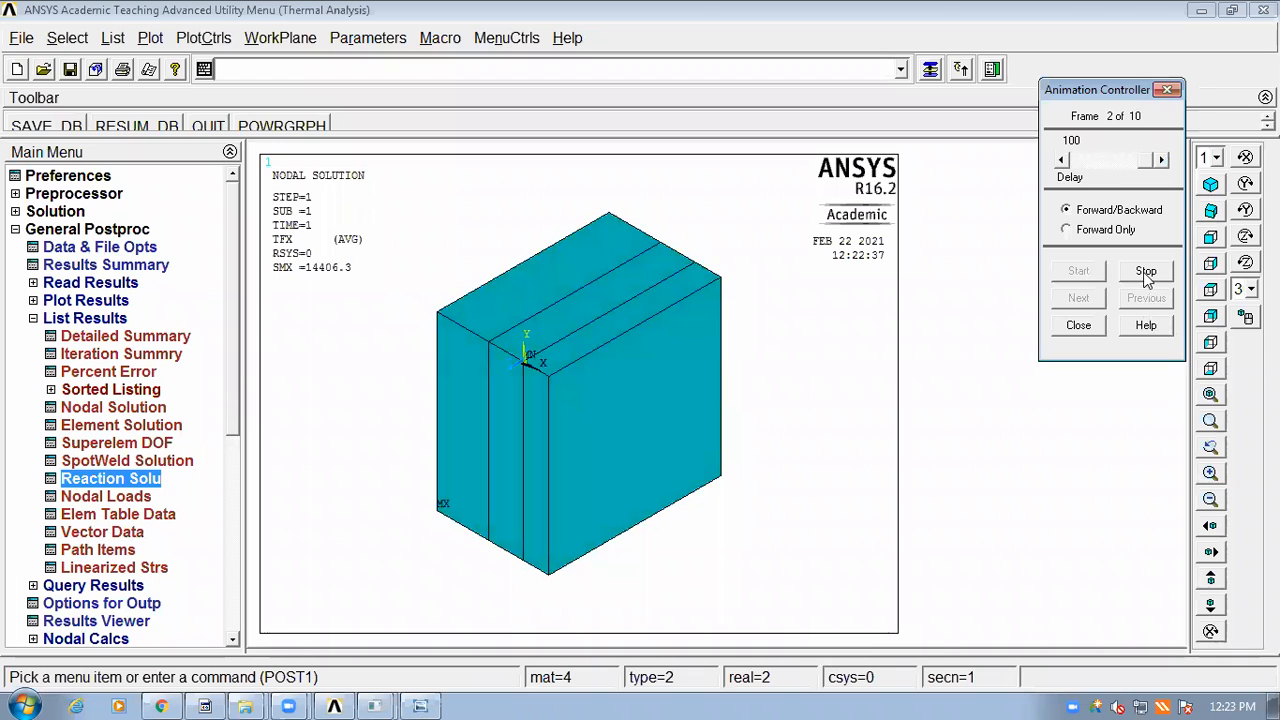
drag(1153, 165, 1113, 163)
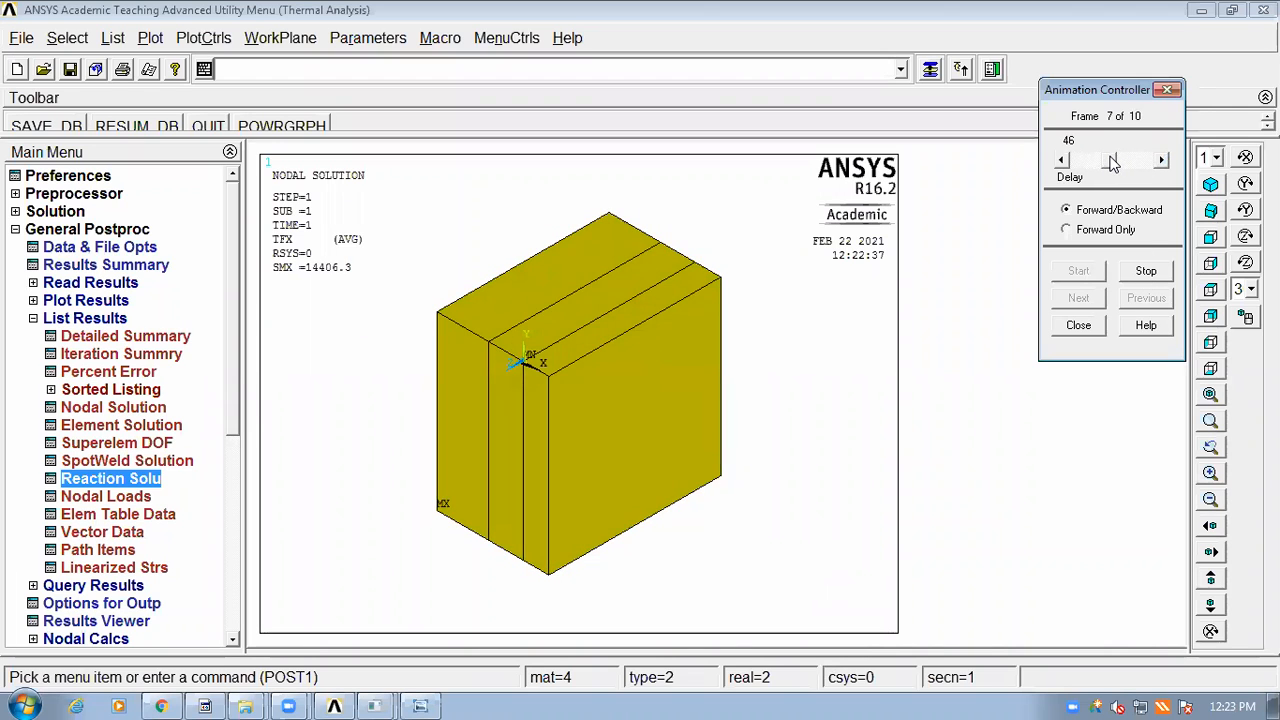
click(1150, 276)
click(1078, 325)
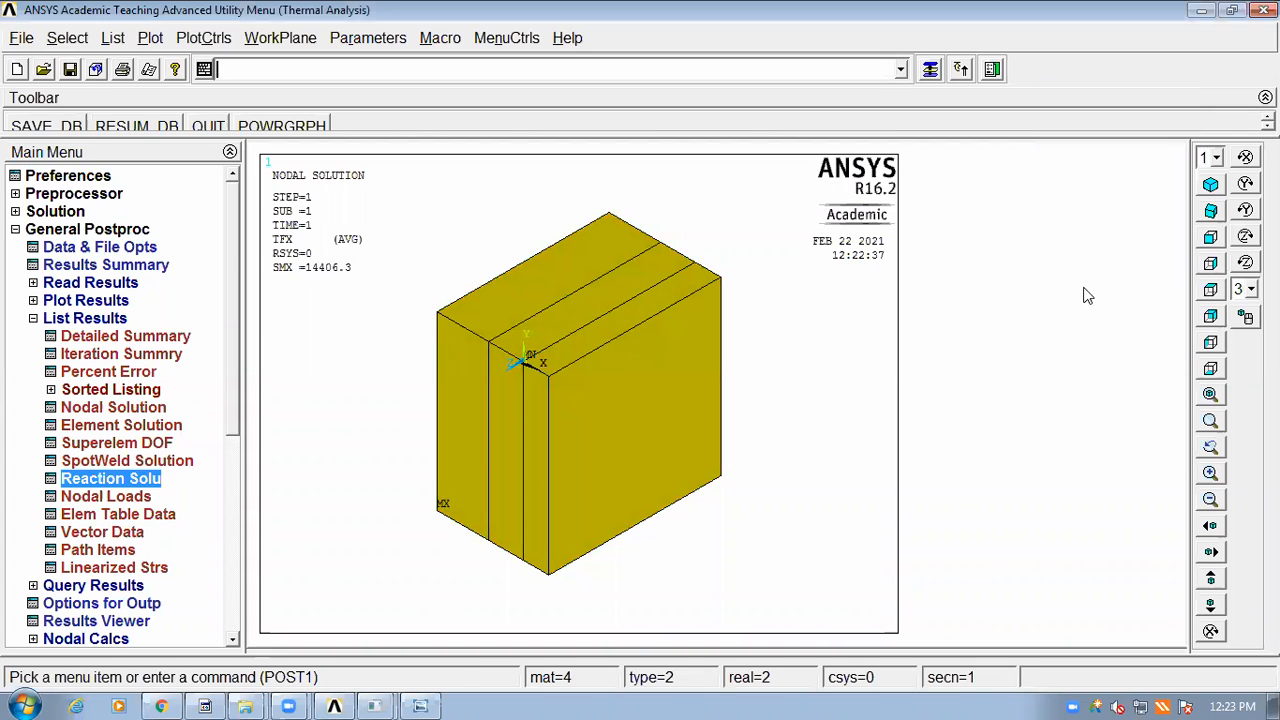